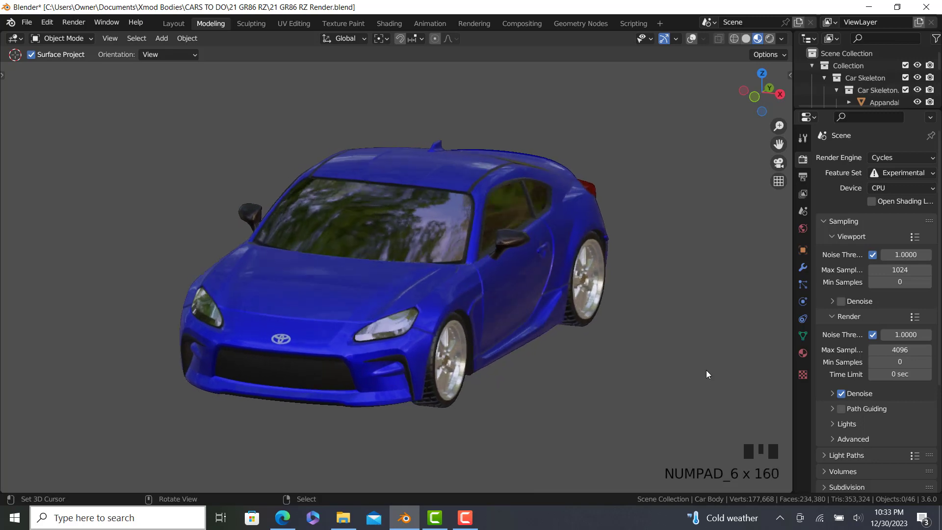
Step: Orbit around the blue Toyota car model to examine its front, both sides and rear in the material preview
{"action": "key", "text": "KP_6"}
{"action": "key", "text": "KP_6"}
{"action": "key", "text": "KP_6"}
{"action": "key", "text": "KP_6"}
{"action": "key", "text": "KP_6"}
{"action": "key", "text": "KP_6"}
{"action": "key", "text": "KP_6"}
{"action": "key", "text": "KP_6"}
{"action": "key", "text": "KP_6"}
{"action": "key", "text": "KP_6"}
{"action": "key", "text": "KP_6"}
{"action": "key", "text": "KP_6"}
{"action": "key", "text": "KP_6"}
{"action": "key", "text": "KP_6"}
{"action": "key", "text": "KP_6"}
{"action": "key", "text": "KP_6"}
{"action": "key", "text": "KP_6"}
{"action": "key", "text": "KP_6"}
{"action": "key", "text": "KP_6"}
{"action": "key", "text": "KP_6"}
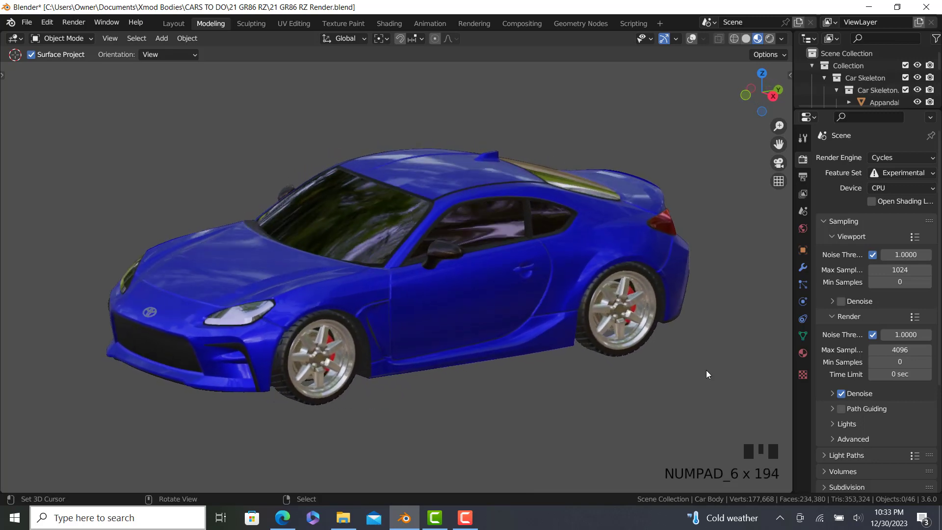
{"action": "key", "text": "KP_6"}
{"action": "key", "text": "KP_6"}
{"action": "key", "text": "KP_6"}
{"action": "key", "text": "KP_6"}
{"action": "key", "text": "KP_6"}
{"action": "key", "text": "KP_6"}
{"action": "key", "text": "KP_6"}
{"action": "key", "text": "KP_6"}
{"action": "key", "text": "KP_6"}
{"action": "key", "text": "KP_6"}
{"action": "key", "text": "KP_6"}
{"action": "key", "text": "KP_6"}
{"action": "key", "text": "KP_6"}
{"action": "key", "text": "KP_6"}
{"action": "key", "text": "KP_6"}
{"action": "key", "text": "KP_6"}
{"action": "key", "text": "KP_6"}
{"action": "key", "text": "KP_6"}
{"action": "key", "text": "KP_6"}
{"action": "key", "text": "KP_6"}
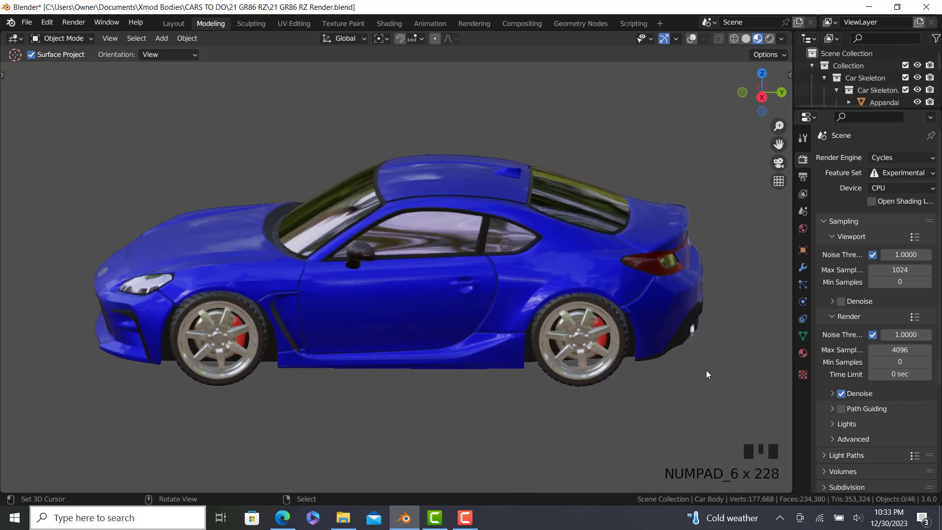
{"action": "key", "text": "KP_6"}
{"action": "key", "text": "KP_6"}
{"action": "key", "text": "KP_6"}
{"action": "key", "text": "KP_6"}
{"action": "key", "text": "KP_6"}
{"action": "key", "text": "KP_6"}
{"action": "key", "text": "KP_6"}
{"action": "key", "text": "KP_6"}
{"action": "key", "text": "KP_6"}
{"action": "key", "text": "KP_6"}
{"action": "key", "text": "KP_6"}
{"action": "key", "text": "KP_6"}
{"action": "key", "text": "KP_6"}
{"action": "key", "text": "KP_6"}
{"action": "key", "text": "KP_6"}
{"action": "key", "text": "KP_6"}
{"action": "key", "text": "KP_6"}
{"action": "key", "text": "KP_6"}
{"action": "key", "text": "KP_6"}
{"action": "key", "text": "KP_6"}
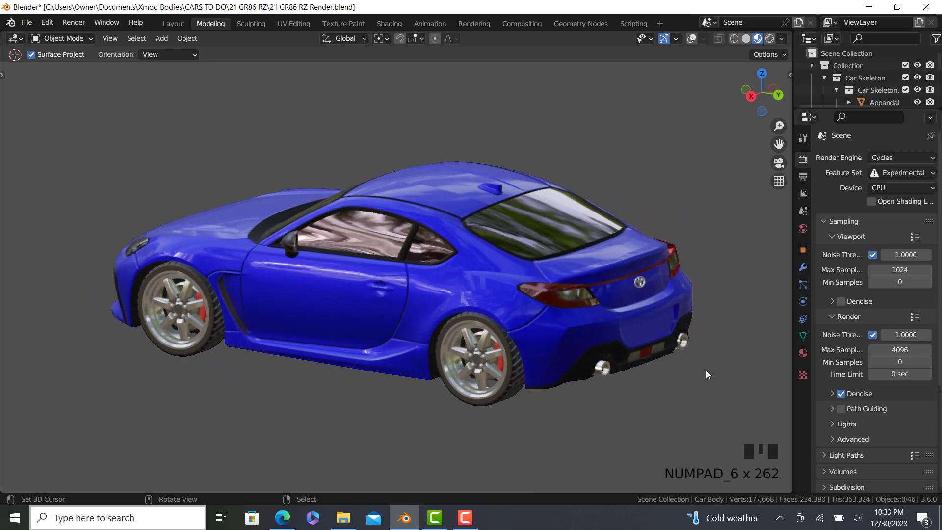
{"action": "key", "text": "KP_6"}
{"action": "key", "text": "KP_6"}
{"action": "key", "text": "KP_6"}
{"action": "key", "text": "KP_6"}
{"action": "key", "text": "KP_6"}
{"action": "key", "text": "KP_6"}
{"action": "key", "text": "KP_6"}
{"action": "key", "text": "KP_6"}
{"action": "key", "text": "KP_6"}
{"action": "key", "text": "KP_6"}
{"action": "key", "text": "KP_6"}
{"action": "key", "text": "KP_6"}
{"action": "key", "text": "KP_6"}
{"action": "key", "text": "KP_6"}
{"action": "key", "text": "KP_6"}
{"action": "key", "text": "KP_6"}
{"action": "key", "text": "KP_6"}
{"action": "key", "text": "KP_6"}
{"action": "key", "text": "KP_6"}
{"action": "key", "text": "KP_6"}
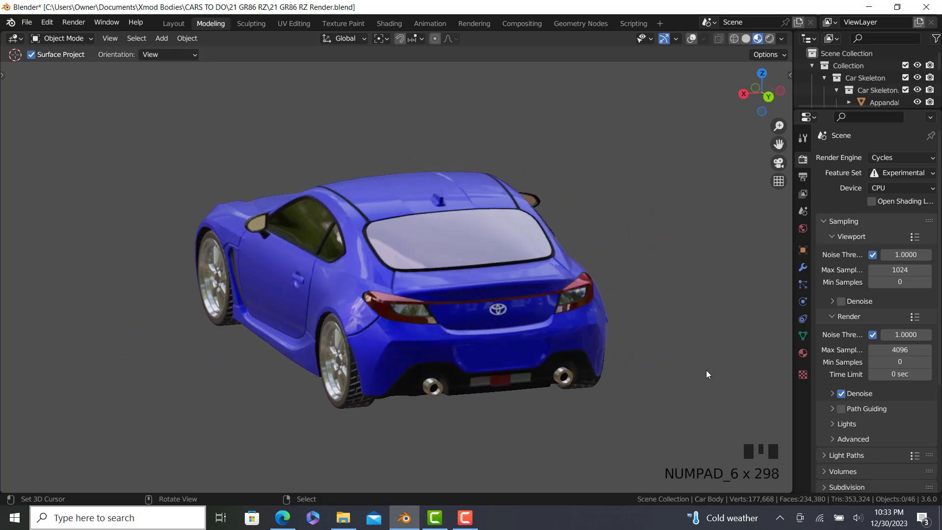
{"action": "key", "text": "KP_6"}
{"action": "key", "text": "KP_6"}
{"action": "key", "text": "KP_6"}
{"action": "key", "text": "KP_6"}
{"action": "key", "text": "KP_6"}
{"action": "key", "text": "KP_6"}
{"action": "key", "text": "KP_6"}
{"action": "key", "text": "KP_6"}
{"action": "key", "text": "KP_6"}
{"action": "key", "text": "KP_6"}
{"action": "key", "text": "KP_6"}
{"action": "key", "text": "KP_6"}
{"action": "key", "text": "KP_6"}
{"action": "key", "text": "KP_6"}
{"action": "key", "text": "KP_6"}
{"action": "key", "text": "KP_6"}
{"action": "key", "text": "KP_6"}
{"action": "key", "text": "KP_6"}
{"action": "key", "text": "KP_6"}
{"action": "key", "text": "KP_6"}
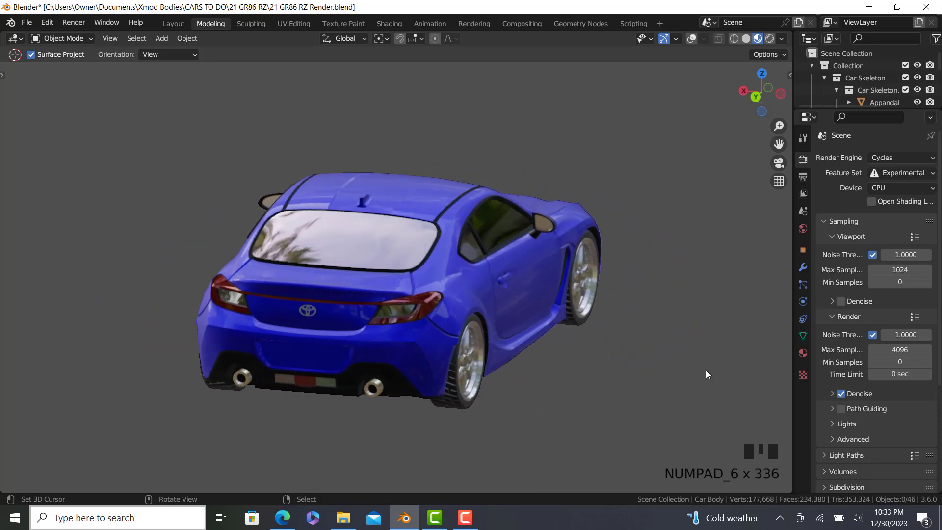
{"action": "key", "text": "KP_6"}
{"action": "key", "text": "KP_6"}
{"action": "key", "text": "KP_6"}
{"action": "key", "text": "KP_6"}
{"action": "key", "text": "KP_6"}
{"action": "key", "text": "KP_6"}
{"action": "key", "text": "KP_6"}
{"action": "key", "text": "KP_6"}
{"action": "key", "text": "KP_6"}
{"action": "key", "text": "KP_6"}
{"action": "key", "text": "KP_6"}
{"action": "key", "text": "KP_6"}
{"action": "key", "text": "KP_6"}
{"action": "key", "text": "KP_6"}
{"action": "key", "text": "KP_6"}
{"action": "key", "text": "KP_6"}
{"action": "key", "text": "KP_6"}
{"action": "key", "text": "KP_6"}
{"action": "key", "text": "KP_6"}
{"action": "key", "text": "KP_6"}
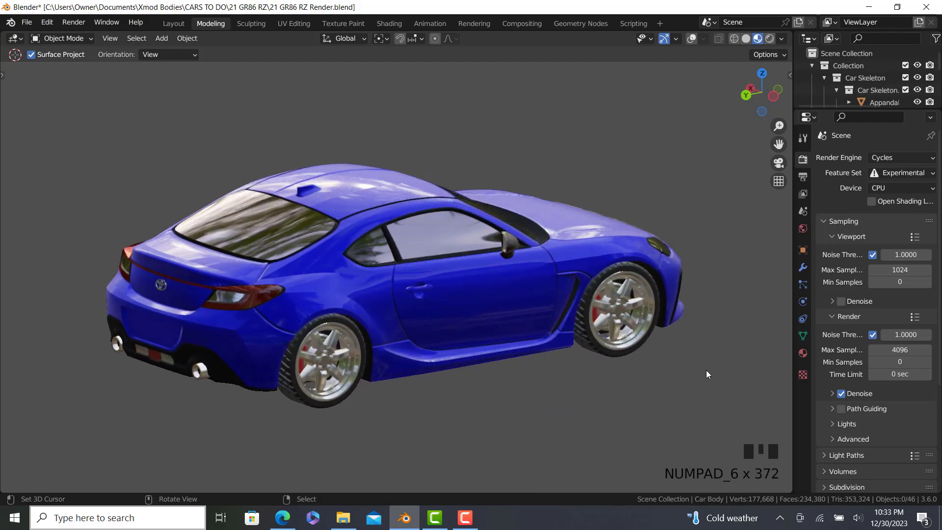
{"action": "key", "text": "KP_6"}
{"action": "key", "text": "KP_6"}
{"action": "key", "text": "KP_6"}
{"action": "key", "text": "KP_6"}
{"action": "key", "text": "KP_6"}
{"action": "key", "text": "KP_6"}
{"action": "key", "text": "KP_6"}
{"action": "key", "text": "KP_6"}
{"action": "key", "text": "KP_6"}
{"action": "key", "text": "KP_6"}
{"action": "key", "text": "KP_6"}
{"action": "key", "text": "KP_6"}
{"action": "key", "text": "KP_6"}
{"action": "key", "text": "KP_6"}
{"action": "key", "text": "KP_6"}
{"action": "key", "text": "KP_6"}
{"action": "key", "text": "KP_6"}
{"action": "key", "text": "KP_6"}
{"action": "key", "text": "KP_6"}
{"action": "key", "text": "KP_6"}
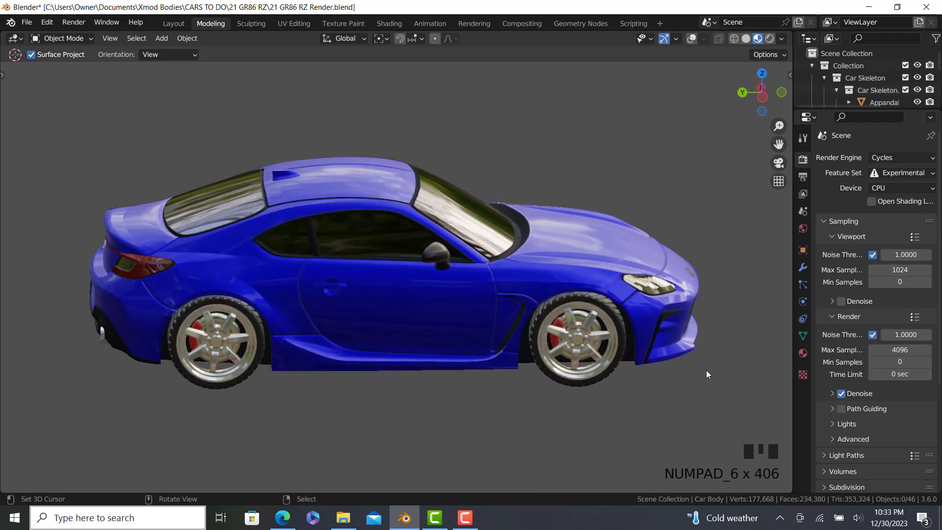
{"action": "key", "text": "KP_6"}
{"action": "key", "text": "KP_6"}
{"action": "key", "text": "KP_6"}
{"action": "key", "text": "KP_6"}
{"action": "key", "text": "KP_6"}
{"action": "key", "text": "KP_6"}
{"action": "key", "text": "KP_6"}
{"action": "key", "text": "KP_6"}
{"action": "key", "text": "KP_6"}
{"action": "key", "text": "KP_6"}
{"action": "key", "text": "KP_6"}
{"action": "key", "text": "KP_6"}
{"action": "key", "text": "KP_6"}
{"action": "key", "text": "KP_6"}
{"action": "key", "text": "KP_6"}
{"action": "key", "text": "KP_6"}
{"action": "key", "text": "KP_6"}
{"action": "key", "text": "KP_6"}
{"action": "key", "text": "KP_6"}
{"action": "key", "text": "KP_6"}
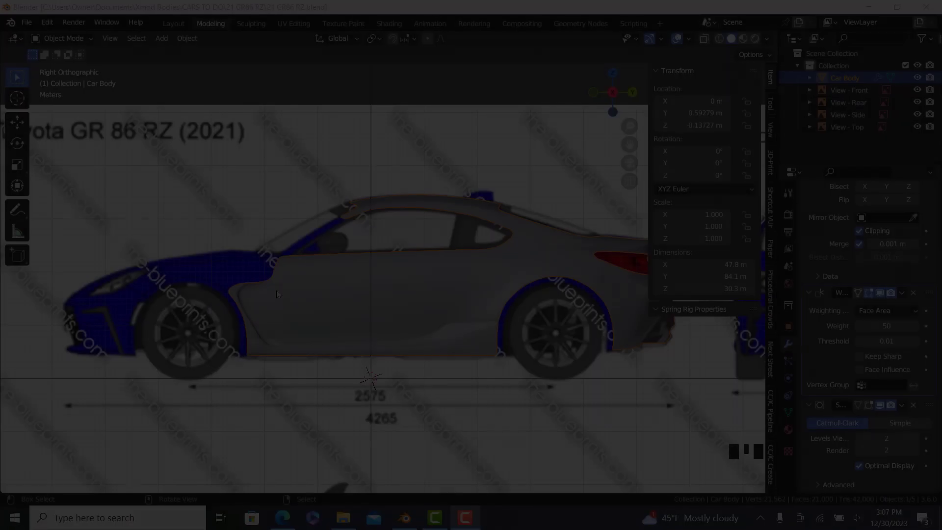
Step: Inspect the car body shell from an angle and open the Car Body mesh for editing in the side view
{"action": "key", "text": "KP_Divide"}
{"action": "middle_click_drag", "start_coordinate": [416, 337], "coordinate": [415, 270]}
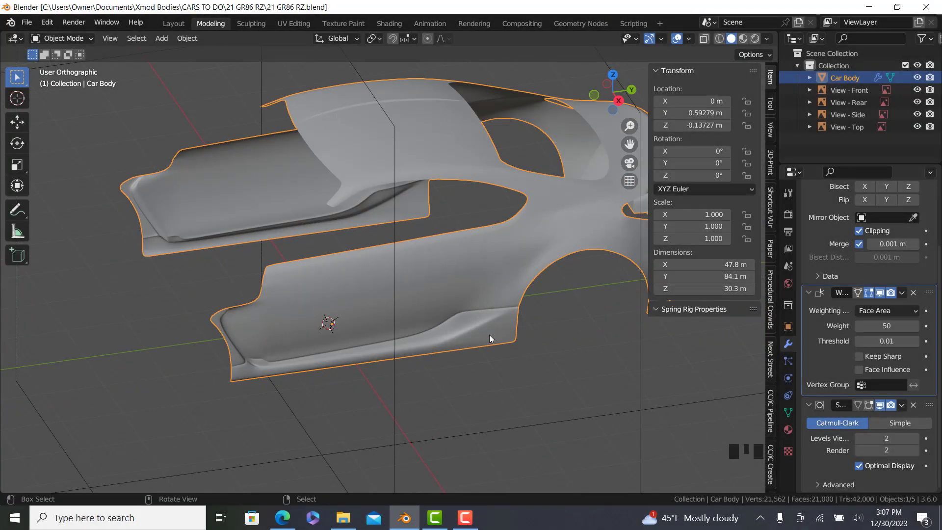
{"action": "key", "text": "KP_3"}
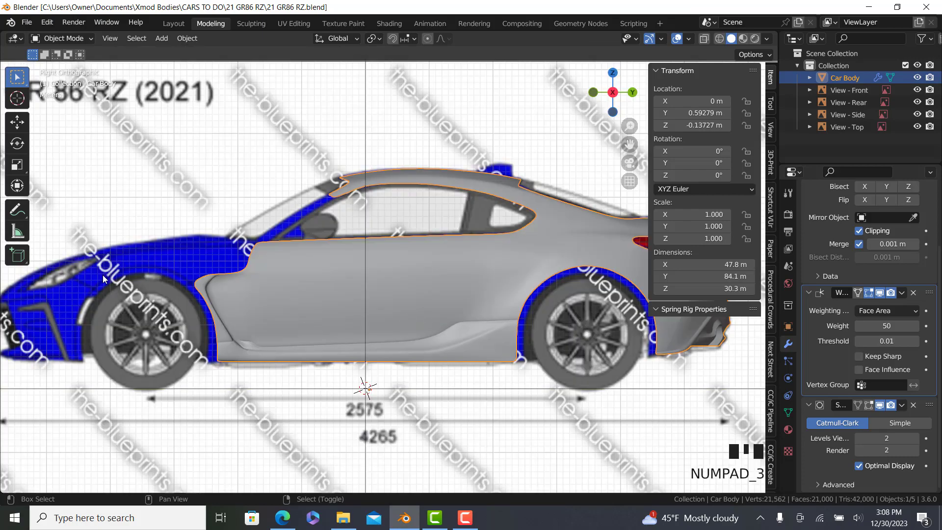
{"action": "middle_click_drag", "start_coordinate": [103, 278], "coordinate": [221, 290], "text": "shift"}
{"action": "scroll", "coordinate": [342, 304], "scroll_direction": "up", "scroll_amount": 3}
{"action": "middle_click_drag", "start_coordinate": [342, 304], "coordinate": [454, 338], "text": "shift"}
{"action": "scroll", "coordinate": [502, 279], "scroll_direction": "up", "scroll_amount": 3}
{"action": "scroll", "coordinate": [508, 281], "scroll_direction": "down", "scroll_amount": 2}
{"action": "key", "text": "Tab"}
Step: Extrude the pointed tip vertex behind the front wheel three times along the rear and top of the front wheel arch
{"action": "scroll", "coordinate": [435, 300], "scroll_direction": "up", "scroll_amount": 3}
{"action": "right_click", "coordinate": [443, 300]}
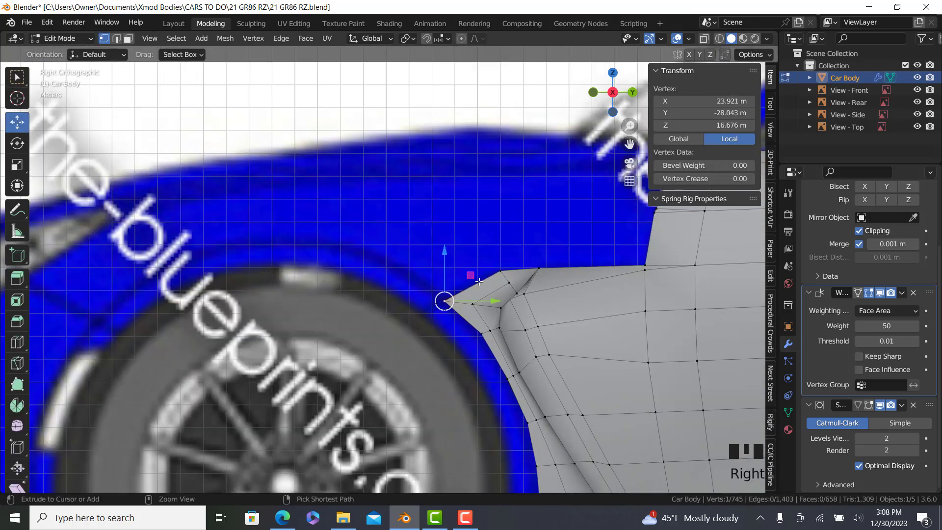
{"action": "middle_click_drag", "start_coordinate": [441, 302], "coordinate": [488, 311], "text": "shift"}
{"action": "key", "text": "e"}
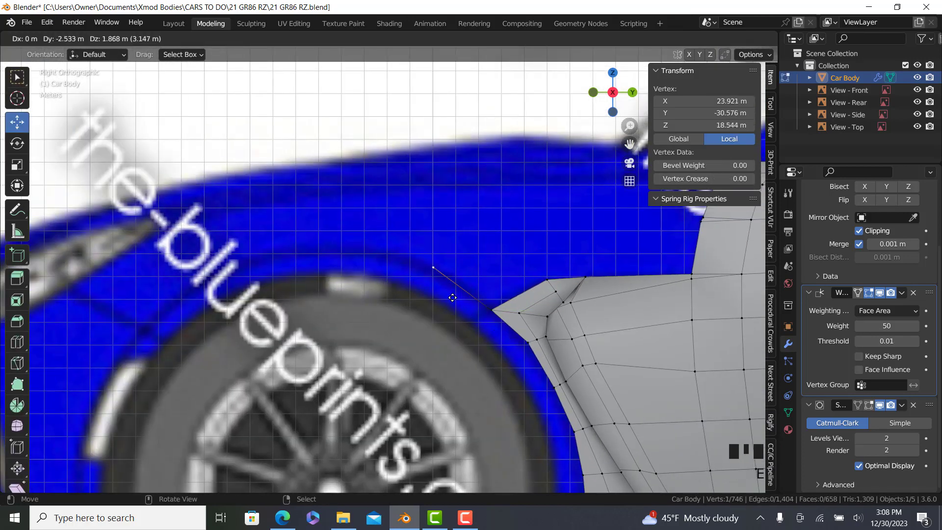
{"action": "left_click", "coordinate": [453, 299]}
{"action": "key", "text": "e"}
{"action": "left_click", "coordinate": [394, 281]}
{"action": "key", "text": "e"}
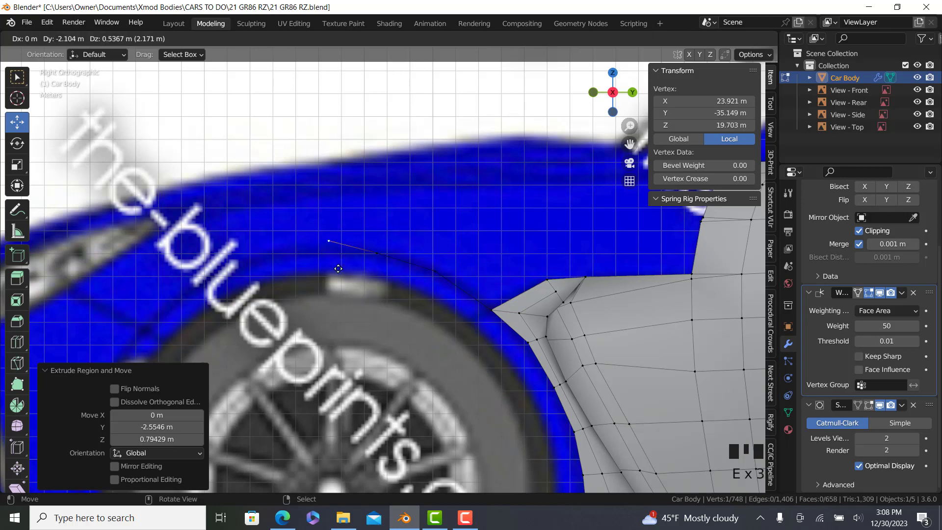
{"action": "left_click", "coordinate": [344, 274]}
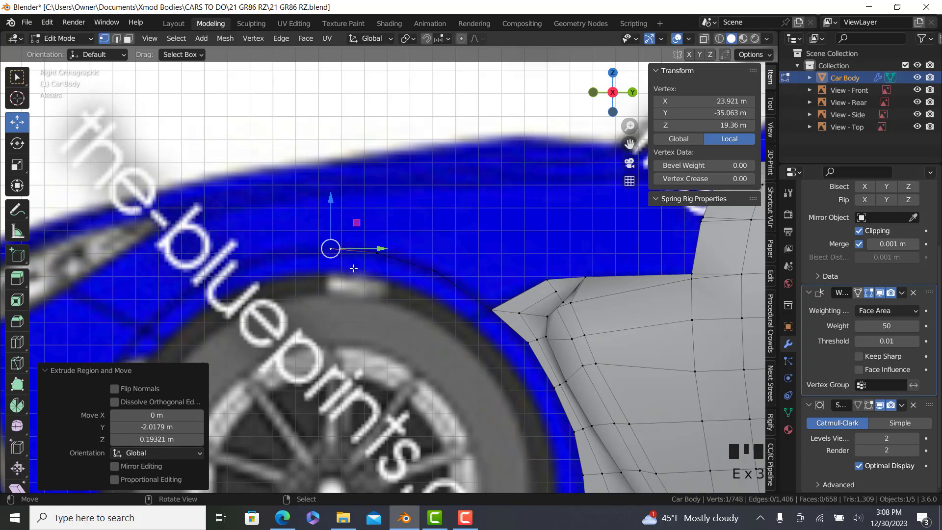
Step: Compare the new wheel-arch vertices with the blueprint in the top and front views
{"action": "key", "text": "KP_7"}
{"action": "scroll", "coordinate": [489, 343], "scroll_direction": "up", "scroll_amount": 1}
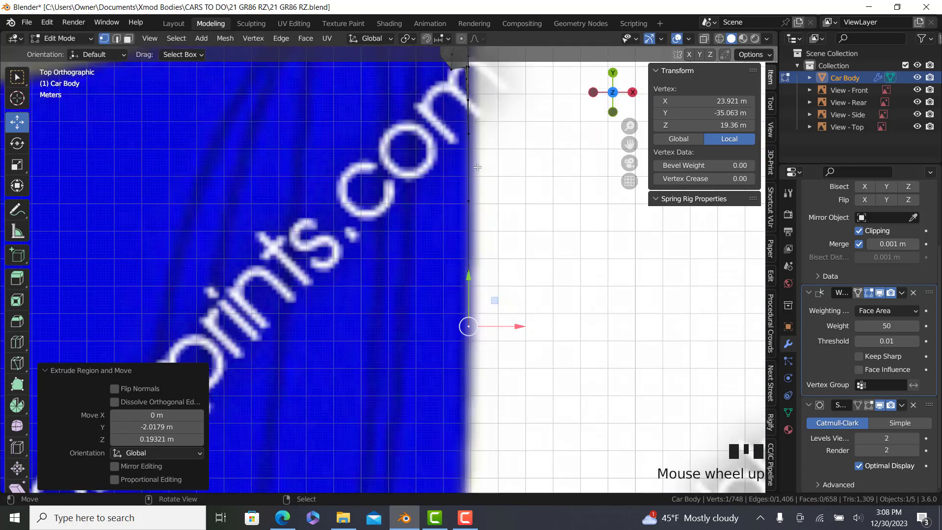
{"action": "scroll", "coordinate": [478, 167], "scroll_direction": "down", "scroll_amount": 2}
{"action": "key", "text": "KP_1"}
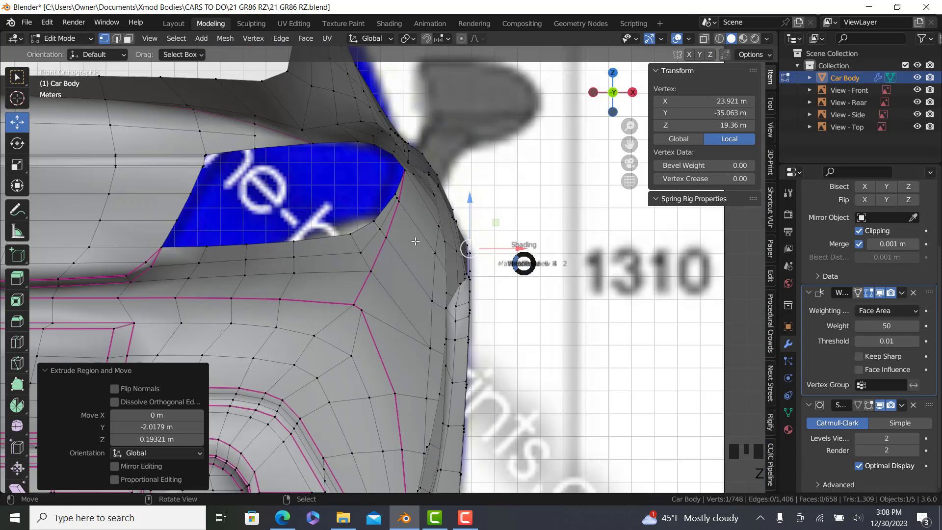
{"action": "left_click", "coordinate": [415, 241]}
{"action": "key", "text": "z"}
{"action": "left_click", "coordinate": [531, 258]}
Step: Extrude three more vertices forward and down along the front wheel arch in the side view
{"action": "key", "text": "KP_3"}
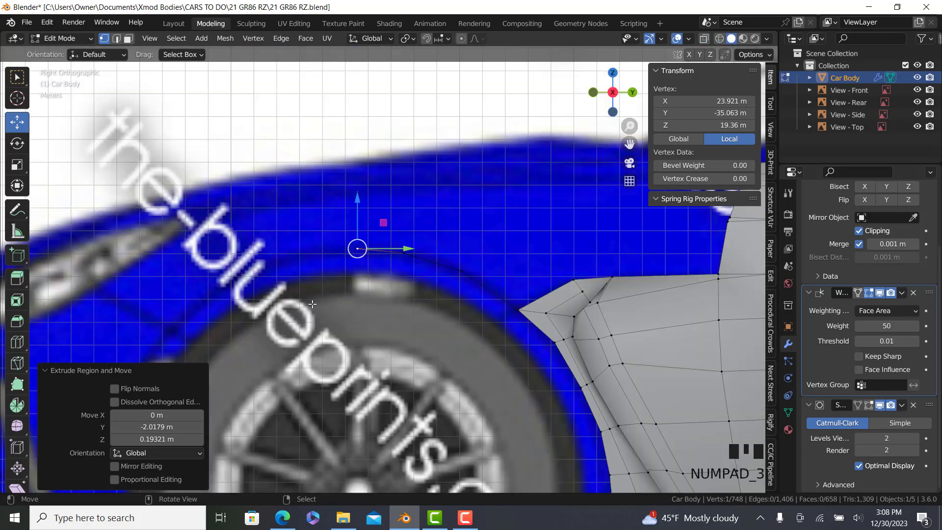
{"action": "middle_click_drag", "start_coordinate": [312, 304], "coordinate": [368, 273], "text": "shift"}
{"action": "key", "text": "e"}
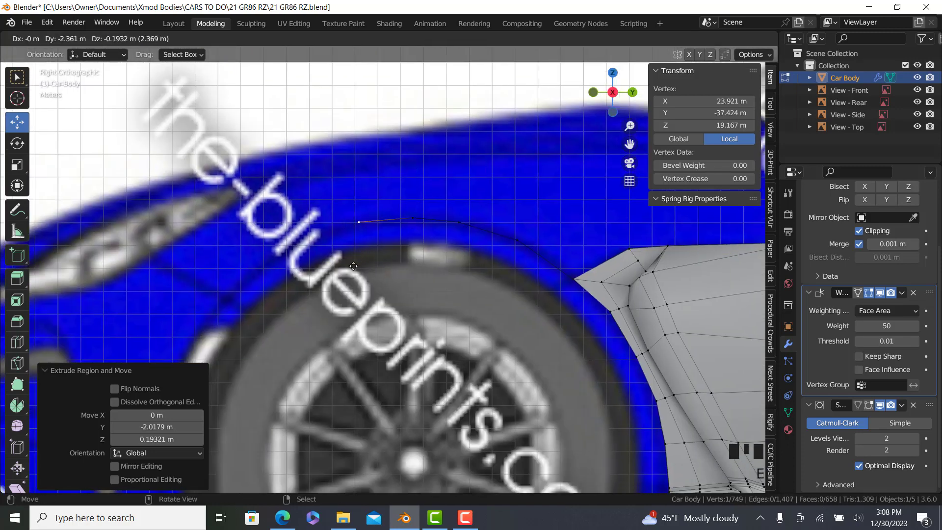
{"action": "left_click", "coordinate": [352, 261]}
{"action": "key", "text": "e"}
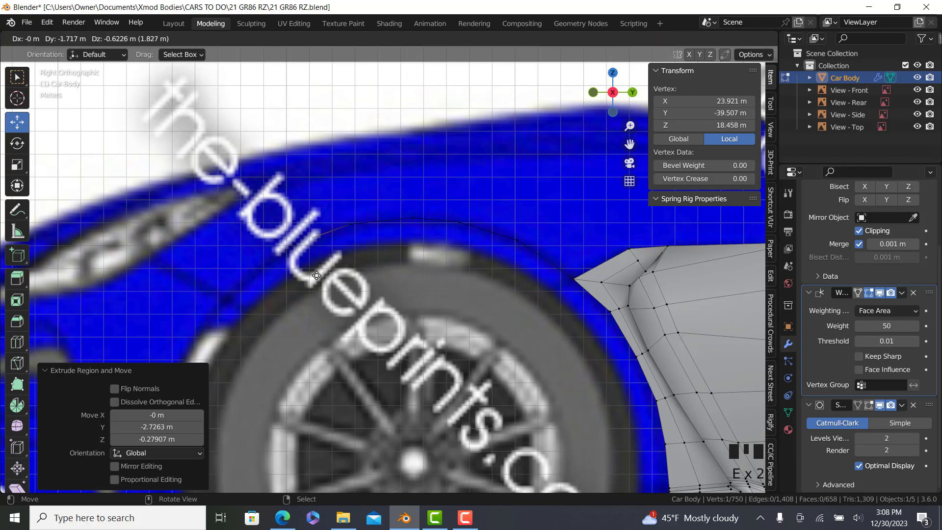
{"action": "left_click", "coordinate": [308, 281]}
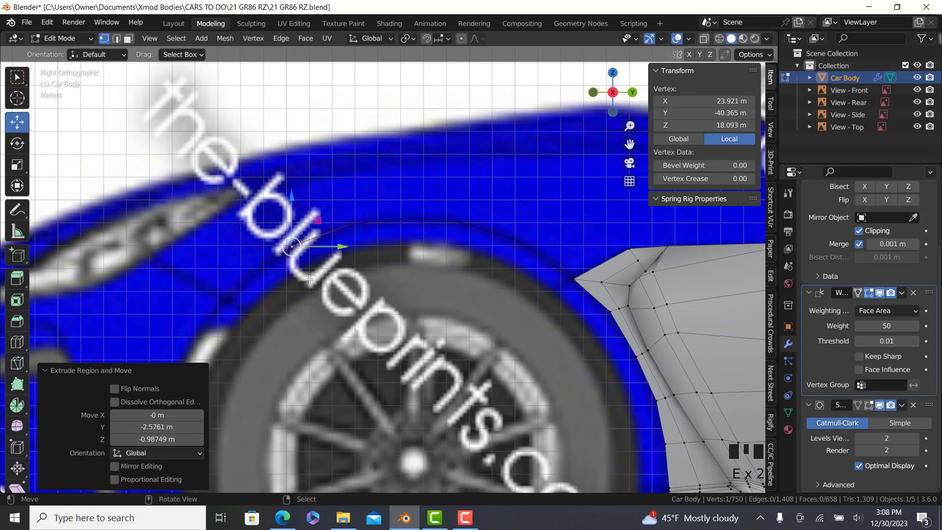
{"action": "key", "text": "e"}
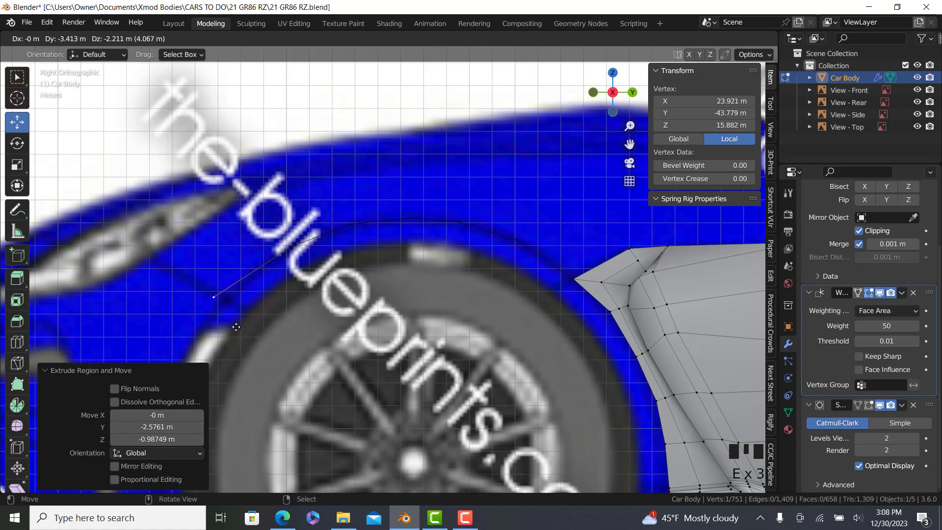
{"action": "left_click", "coordinate": [244, 326]}
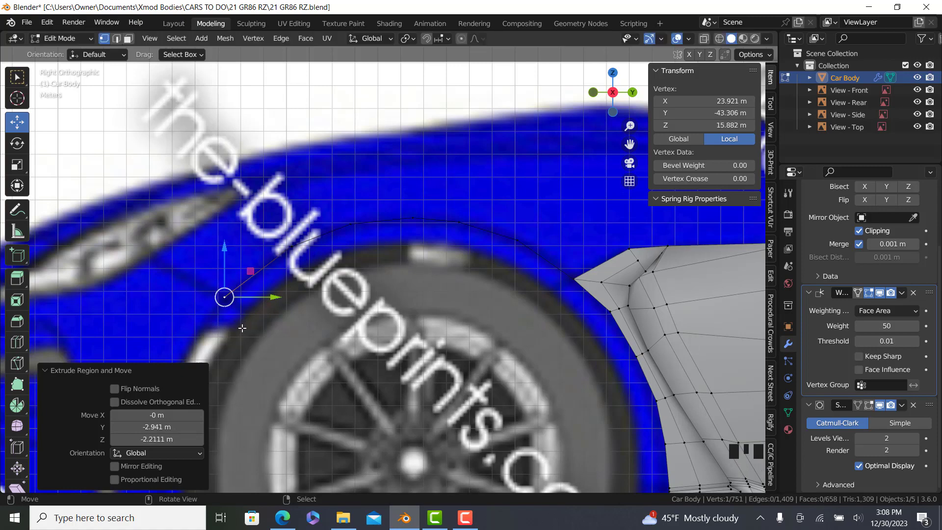
Step: Move the three foremost wheel-arch vertices inward in the top view to follow the curve of the fender outline
{"action": "key", "text": "KP_1"}
{"action": "scroll", "coordinate": [357, 270], "scroll_direction": "up", "scroll_amount": 3}
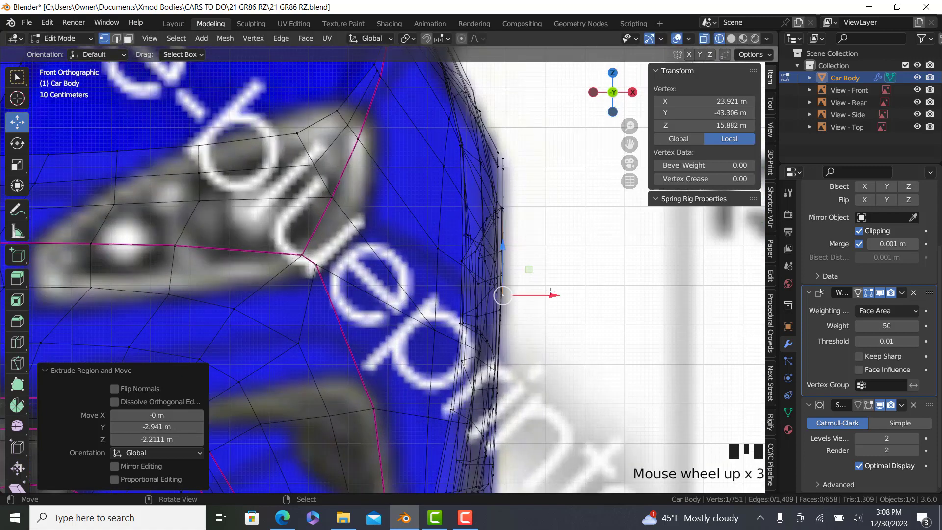
{"action": "key", "text": "KP_7"}
{"action": "middle_click_drag", "start_coordinate": [496, 319], "coordinate": [505, 338], "text": "shift"}
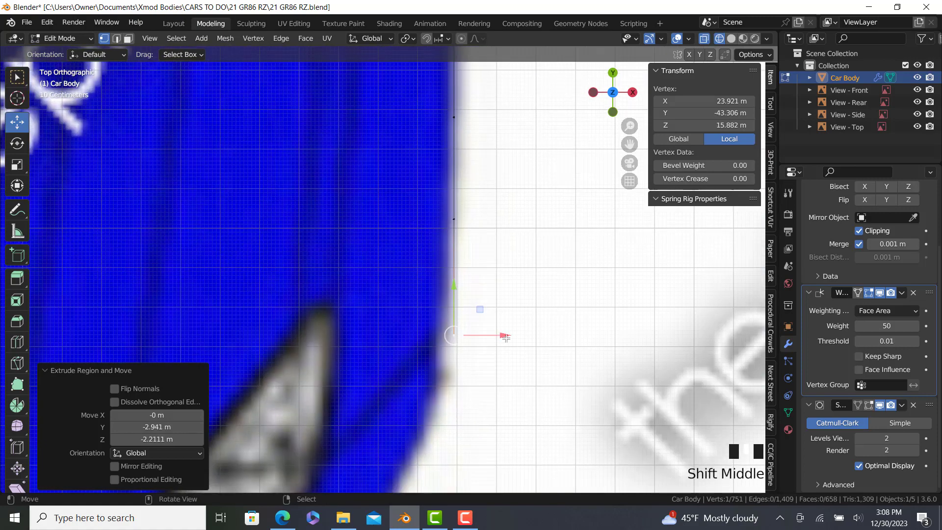
{"action": "left_click_drag", "start_coordinate": [506, 337], "coordinate": [488, 346]}
{"action": "right_click", "coordinate": [456, 221]}
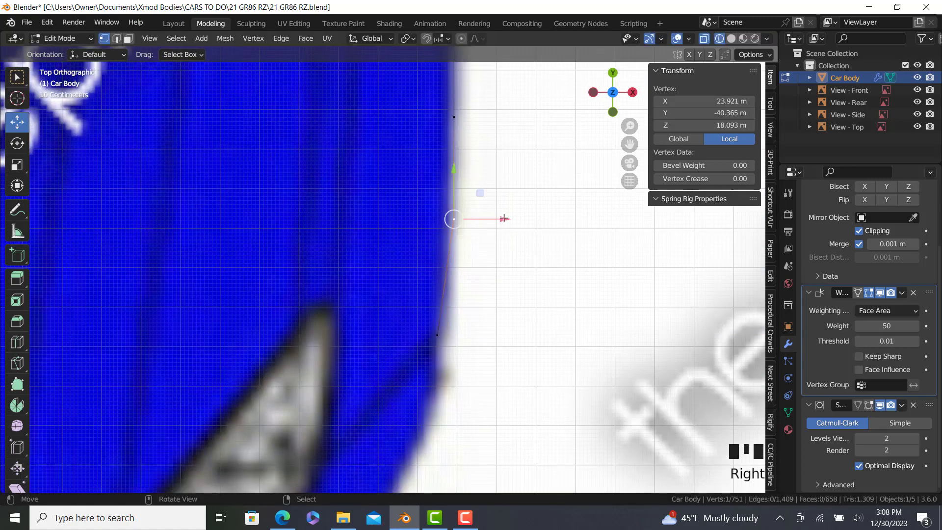
{"action": "left_click_drag", "start_coordinate": [502, 217], "coordinate": [496, 216]}
{"action": "middle_click_drag", "start_coordinate": [496, 217], "coordinate": [478, 228], "text": "shift"}
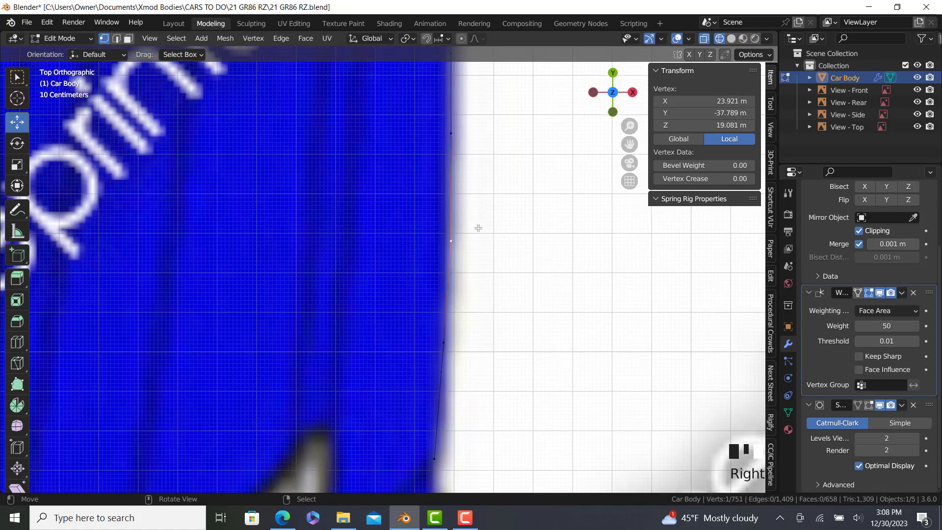
{"action": "key", "text": "g"}
{"action": "left_click", "coordinate": [494, 233]}
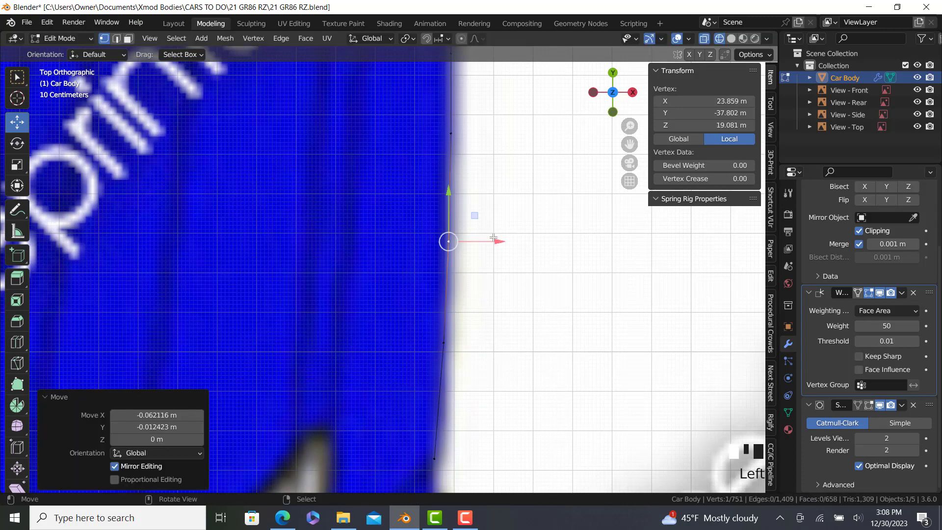
Step: Extrude the front wheel-arch edge chain scaled to about 1.19 and raise the new row about 1.33 m to form a strip
{"action": "scroll", "coordinate": [495, 235], "scroll_direction": "down", "scroll_amount": 4}
{"action": "middle_click_drag", "start_coordinate": [495, 234], "coordinate": [478, 275]}
{"action": "key", "text": "Tab"}
{"action": "key", "text": "KP_3"}
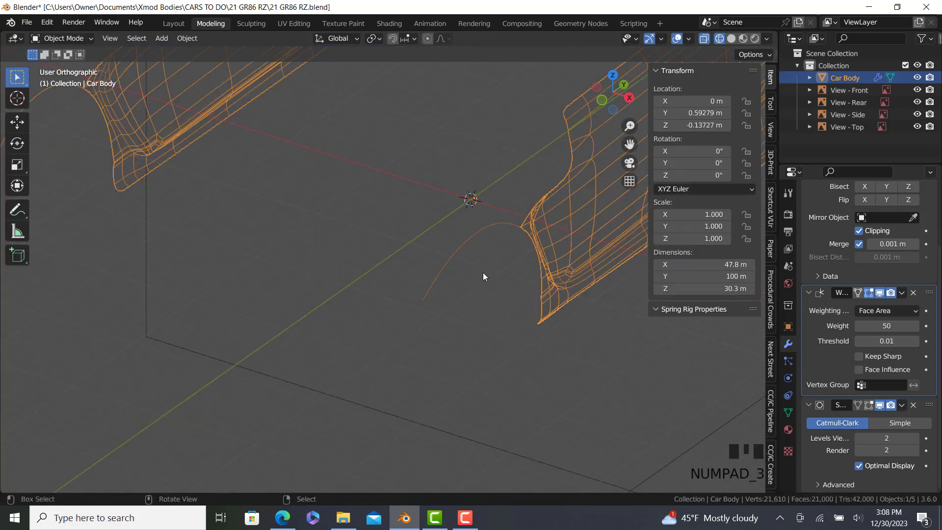
{"action": "key", "text": "Tab"}
{"action": "scroll", "coordinate": [293, 282], "scroll_direction": "up", "scroll_amount": 3}
{"action": "left_click", "coordinate": [293, 282], "text": "ctrl"}
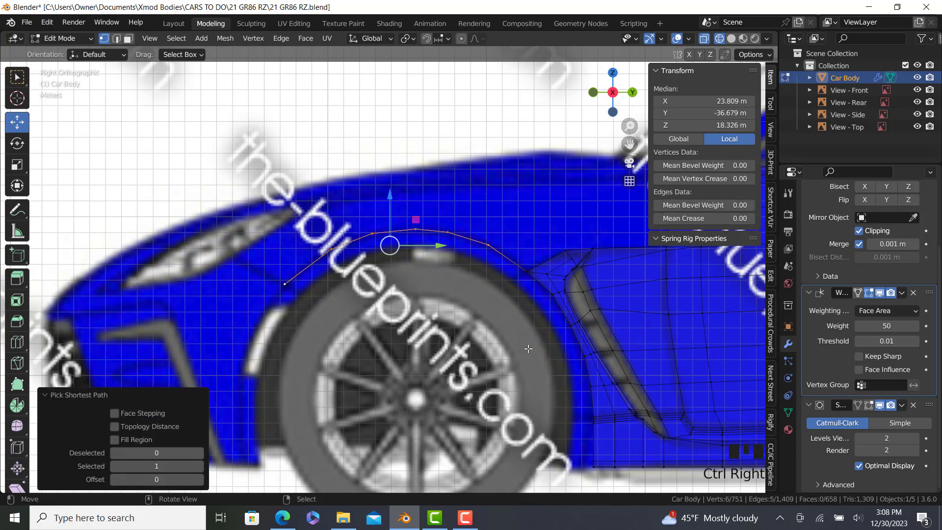
{"action": "key", "text": "e"}
{"action": "key", "text": "s"}
{"action": "left_click", "coordinate": [376, 276]}
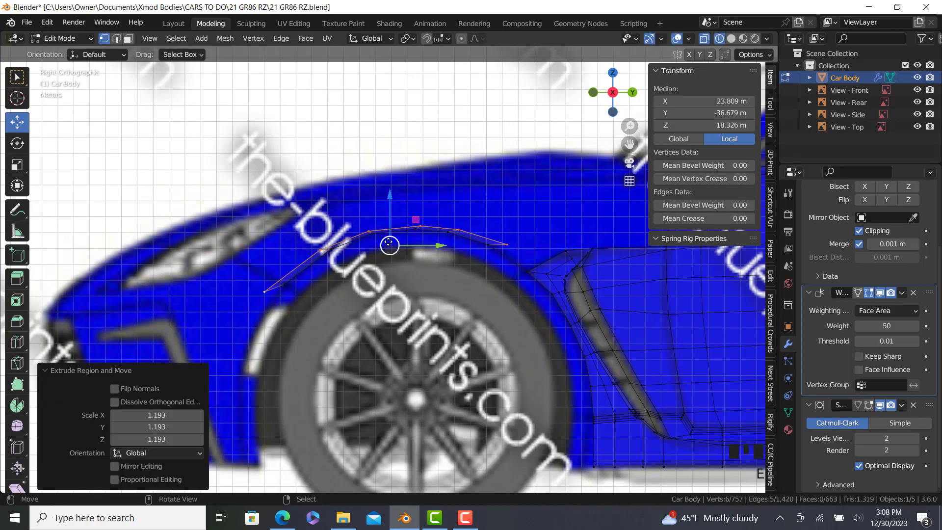
{"action": "key", "text": "g"}
{"action": "left_click", "coordinate": [385, 230]}
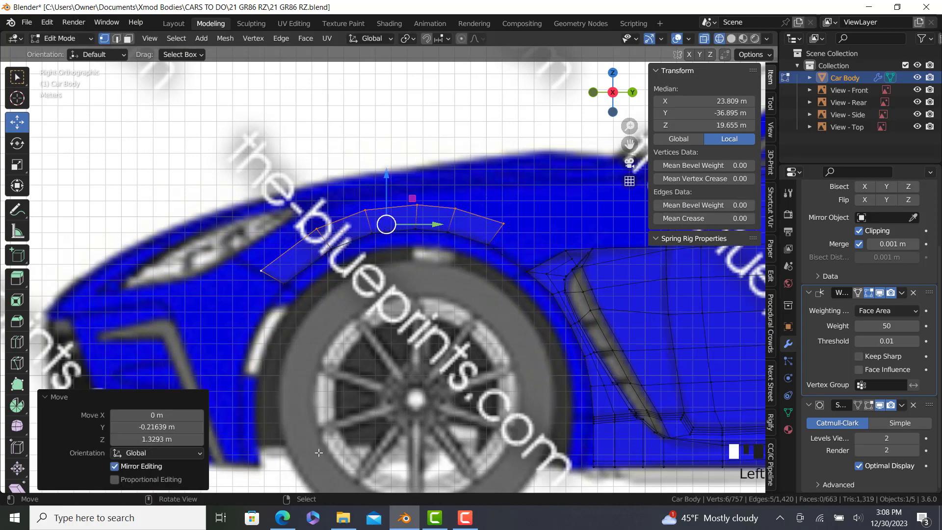
Step: Switch to the web browser to study the red GR86 photo's front fender, and return to the car body in Blender
{"action": "left_click", "coordinate": [286, 522]}
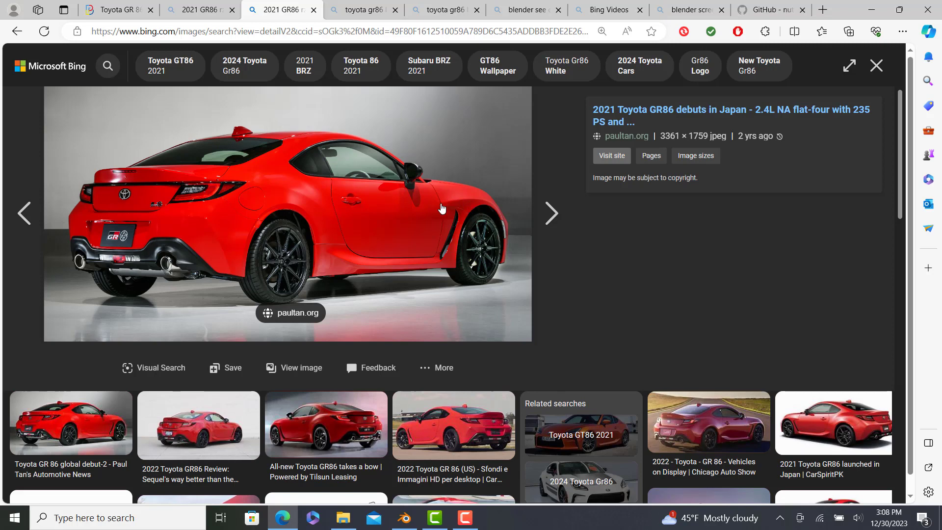
{"action": "left_click", "coordinate": [404, 518]}
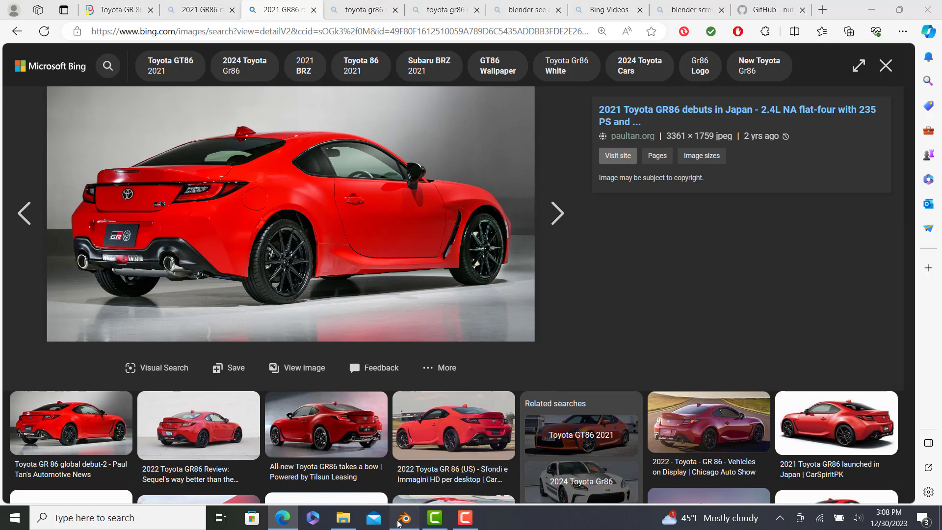
{"action": "scroll", "coordinate": [479, 253], "scroll_direction": "down", "scroll_amount": 2, "text": "ctrl"}
{"action": "scroll", "coordinate": [559, 268], "scroll_direction": "up", "scroll_amount": 2}
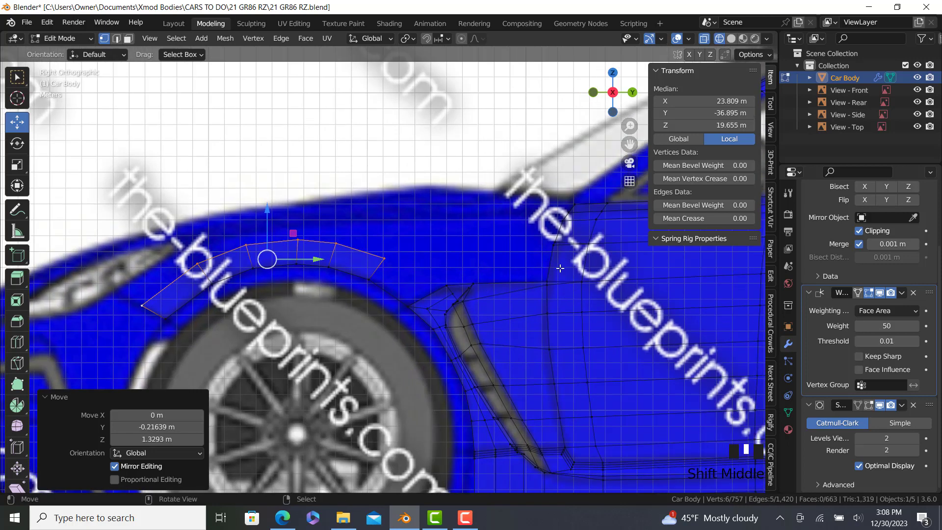
Step: Connect the arch strip's rear upper corner to the front edge of the door panel and raise the strip's upper vertices
{"action": "scroll", "coordinate": [551, 245], "scroll_direction": "down", "scroll_amount": 2, "text": "ctrl"}
{"action": "left_click", "coordinate": [543, 239]}
{"action": "left_click_drag", "start_coordinate": [549, 235], "coordinate": [344, 248]}
{"action": "left_click_drag", "start_coordinate": [344, 201], "coordinate": [244, 195]}
{"action": "right_click", "coordinate": [245, 223]}
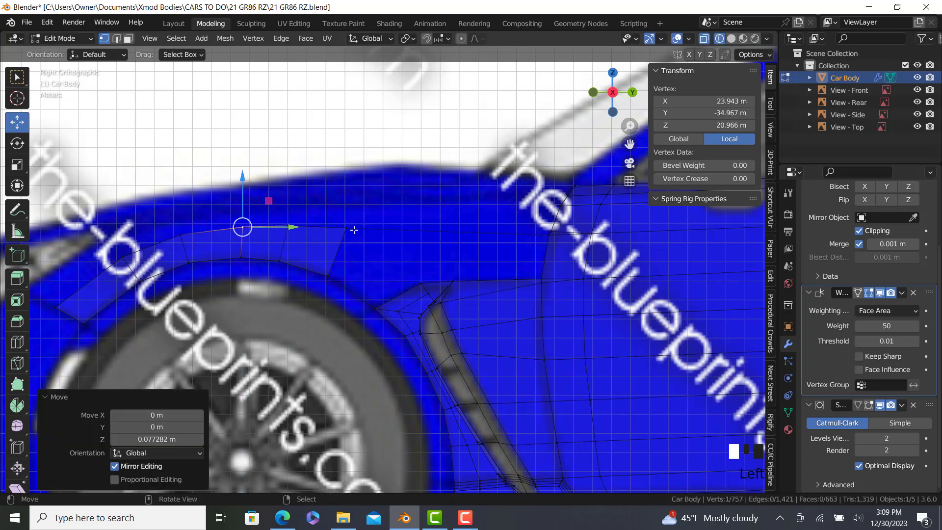
Step: Select the arch strip's whole upper row and move it about 1.11 m inward along X in the top view
{"action": "right_click", "coordinate": [352, 229]}
{"action": "key", "text": "alt+z"}
{"action": "right_click", "coordinate": [231, 218], "text": "ctrl"}
{"action": "scroll", "coordinate": [231, 218], "scroll_direction": "down", "scroll_amount": 2}
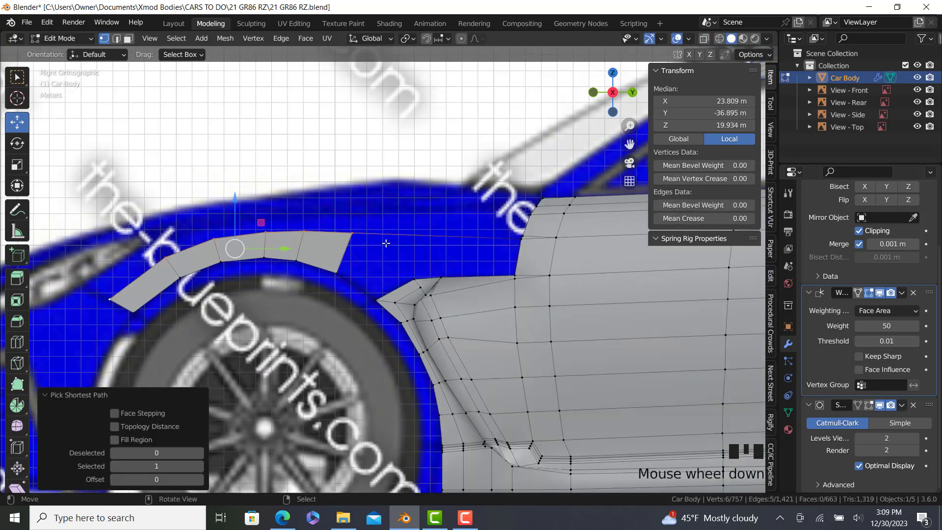
{"action": "key", "text": "KP_1"}
{"action": "key", "text": "KP_7"}
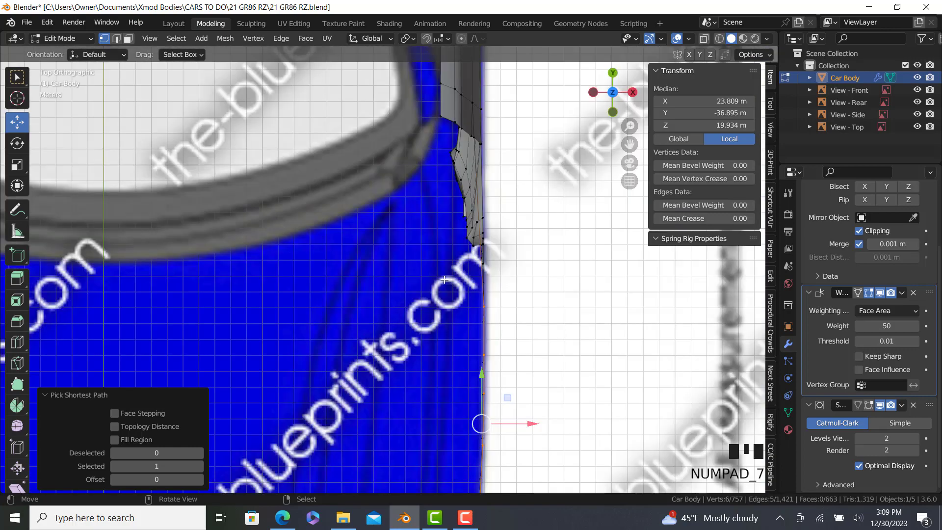
{"action": "key", "text": "z"}
{"action": "key", "text": "4"}
{"action": "middle_click_drag", "start_coordinate": [539, 429], "coordinate": [494, 312], "text": "shift"}
{"action": "left_click_drag", "start_coordinate": [485, 310], "coordinate": [465, 307]}
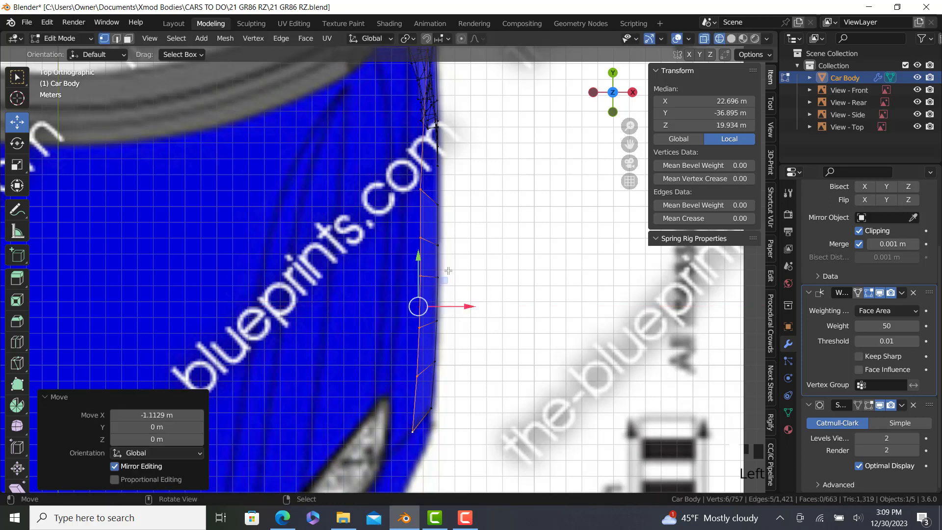
Step: Adjust the rear upper vertices of the arch strip in the top view to refine the fender's curve
{"action": "left_click", "coordinate": [416, 188]}
{"action": "scroll", "coordinate": [420, 188], "scroll_direction": "up", "scroll_amount": 1}
{"action": "left_click_drag", "start_coordinate": [454, 188], "coordinate": [467, 243]}
{"action": "right_click", "coordinate": [415, 243], "text": "ctrl"}
{"action": "right_click", "coordinate": [416, 293], "text": "ctrl"}
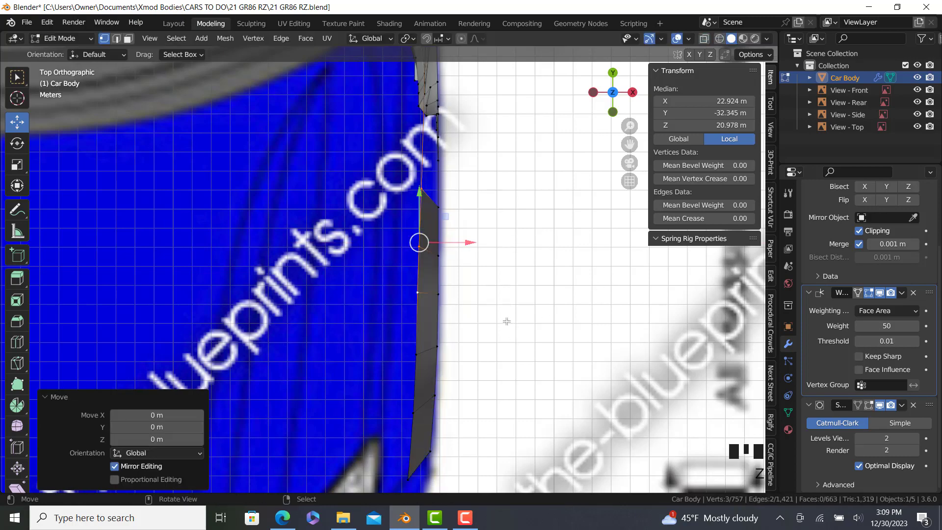
Step: Examine the arch strip from several views and compare it with the red GR86 photo in the web browser
{"action": "mouse_move", "coordinate": [504, 319]}
{"action": "middle_mouse_down"}
{"action": "mouse_move", "coordinate": [504, 287]}
{"action": "mouse_move", "coordinate": [369, 307]}
{"action": "middle_mouse_up"}
{"action": "key", "text": "KP_1"}
{"action": "key", "text": "z"}
{"action": "key", "text": "z"}
{"action": "key", "text": "KP_3"}
{"action": "scroll", "coordinate": [368, 307], "scroll_direction": "up", "scroll_amount": 1}
{"action": "middle_click_drag", "start_coordinate": [485, 257], "coordinate": [540, 254], "text": "shift"}
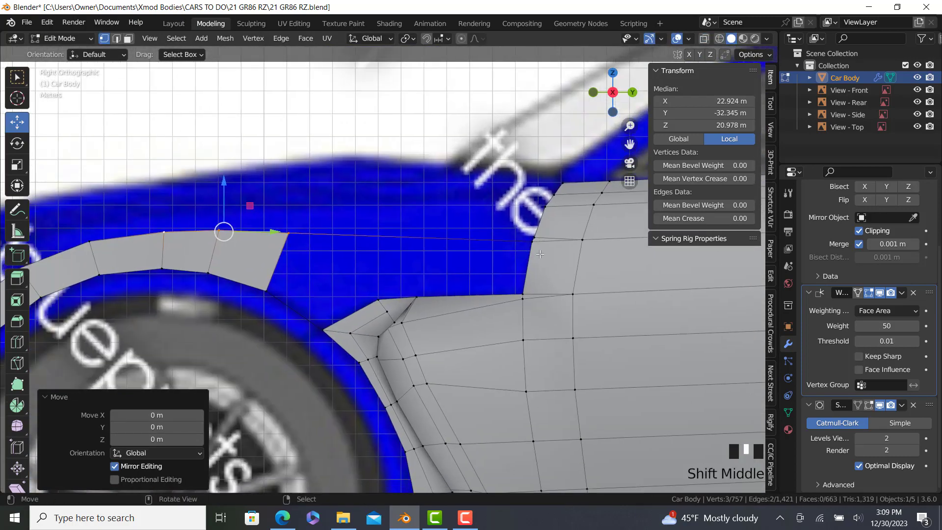
{"action": "middle_click_drag", "start_coordinate": [230, 436], "coordinate": [340, 465], "text": "shift"}
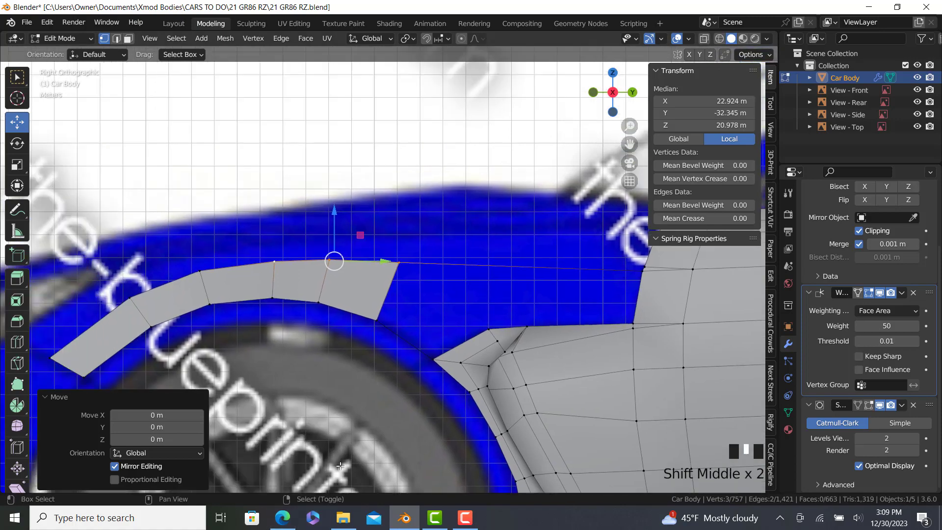
{"action": "left_click", "coordinate": [293, 524]}
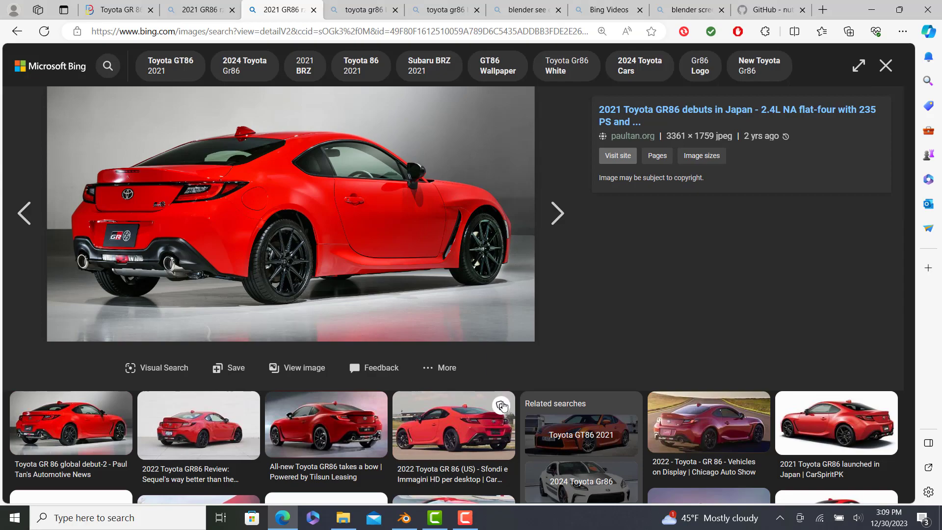
{"action": "left_click", "coordinate": [409, 522]}
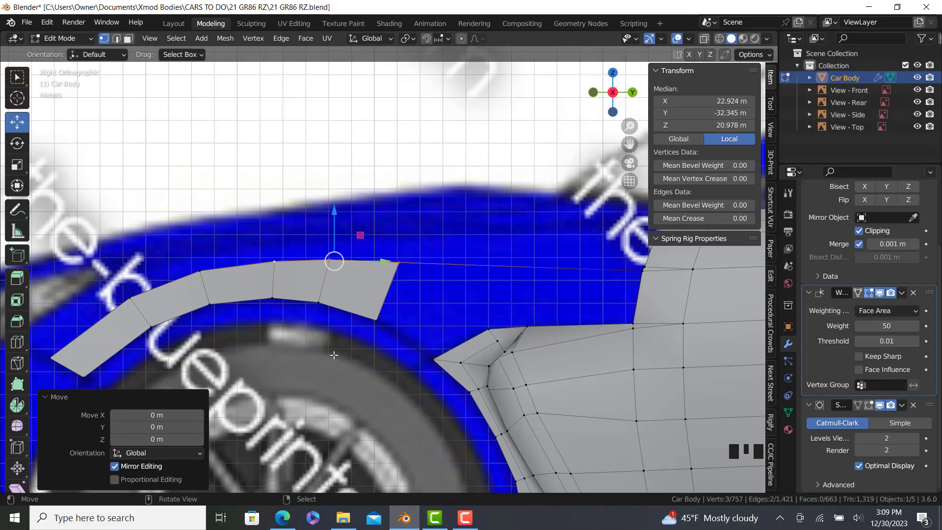
Step: Select the arch strip's whole upper row of vertices and edge-slide it down toward the wheel
{"action": "left_click", "coordinate": [238, 343]}
{"action": "middle_click_drag", "start_coordinate": [320, 322], "coordinate": [337, 313], "text": "shift"}
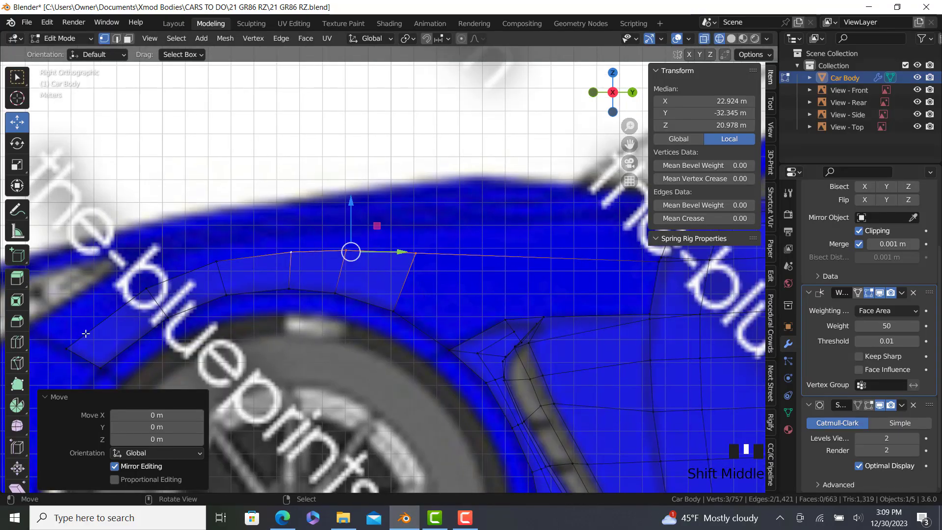
{"action": "right_click", "coordinate": [75, 350], "text": "ctrl"}
{"action": "key", "text": "g"}
{"action": "key", "text": "g"}
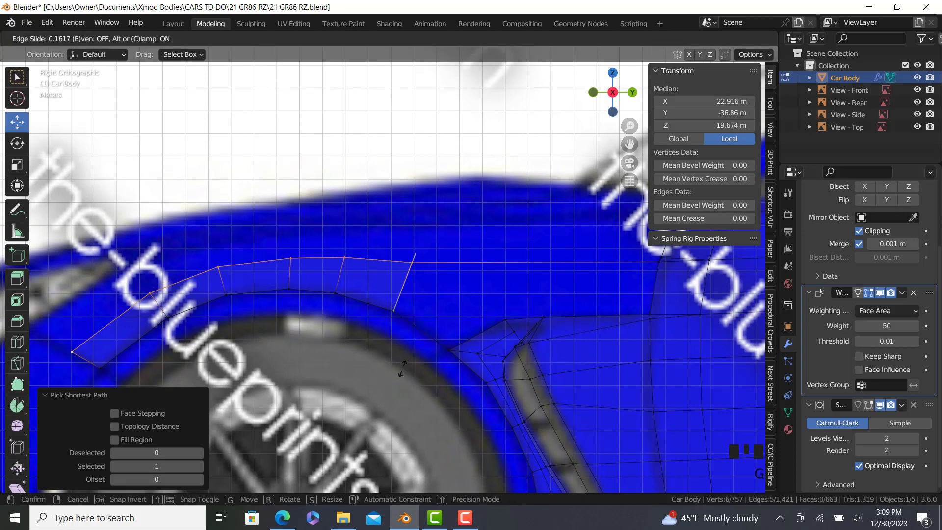
{"action": "left_click", "coordinate": [400, 370]}
Step: Edge-slide the strip's upper row toward the wheel twice more by 0.213 and 0.214, excluding another rear vertex each time
{"action": "key", "text": "b"}
{"action": "middle_click_drag", "start_coordinate": [426, 282], "coordinate": [387, 251]}
{"action": "key", "text": "g"}
{"action": "key", "text": "g"}
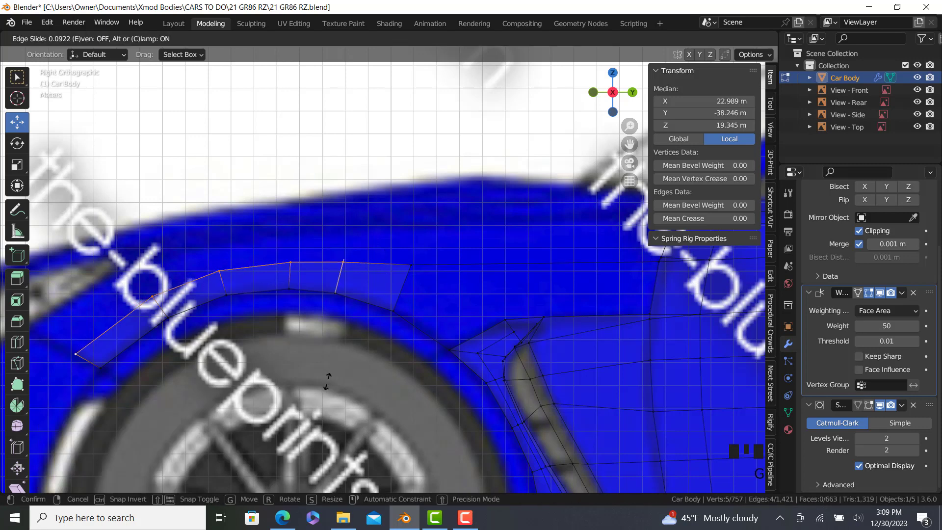
{"action": "left_click", "coordinate": [328, 384]}
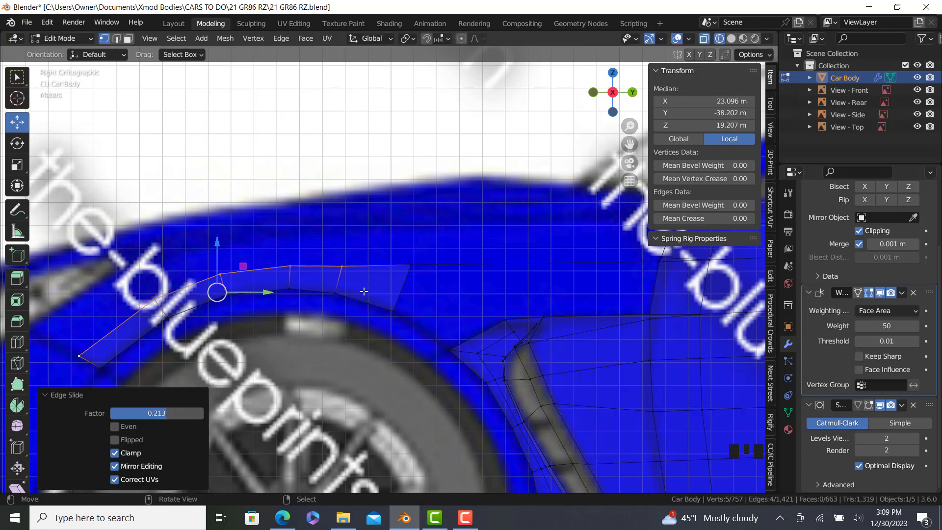
{"action": "key", "text": "g"}
{"action": "key", "text": "g"}
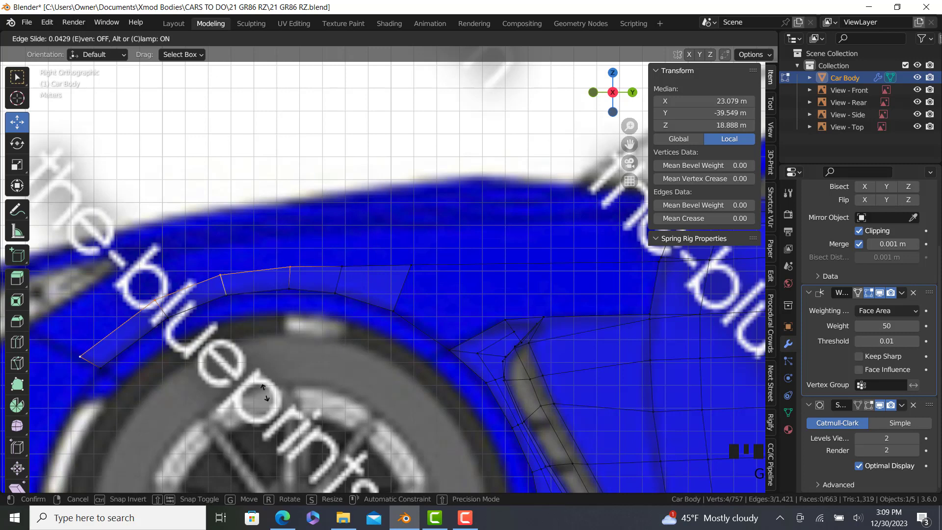
{"action": "left_click", "coordinate": [268, 401]}
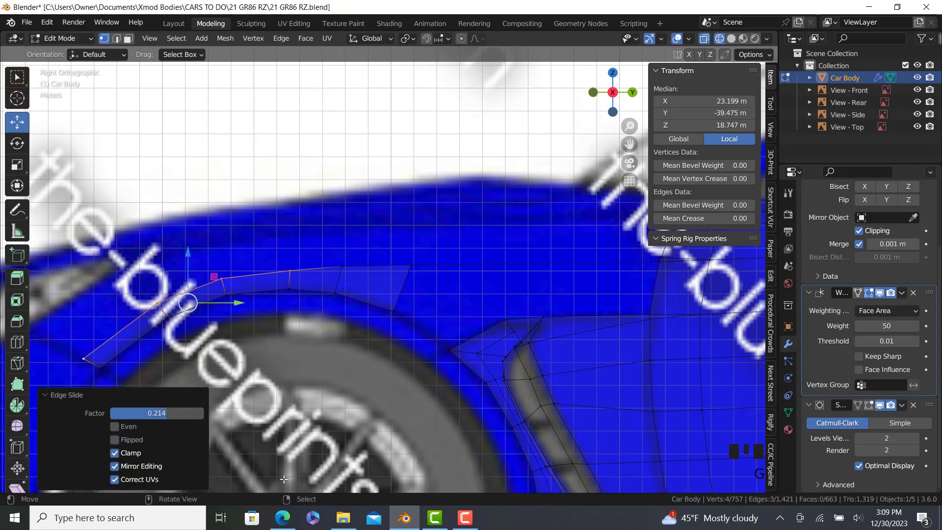
Step: Compare the arch with the red GR86 photo in the web browser and shift the strip's middle cross edge slightly forward
{"action": "left_click", "coordinate": [283, 518]}
{"action": "left_click", "coordinate": [283, 518]}
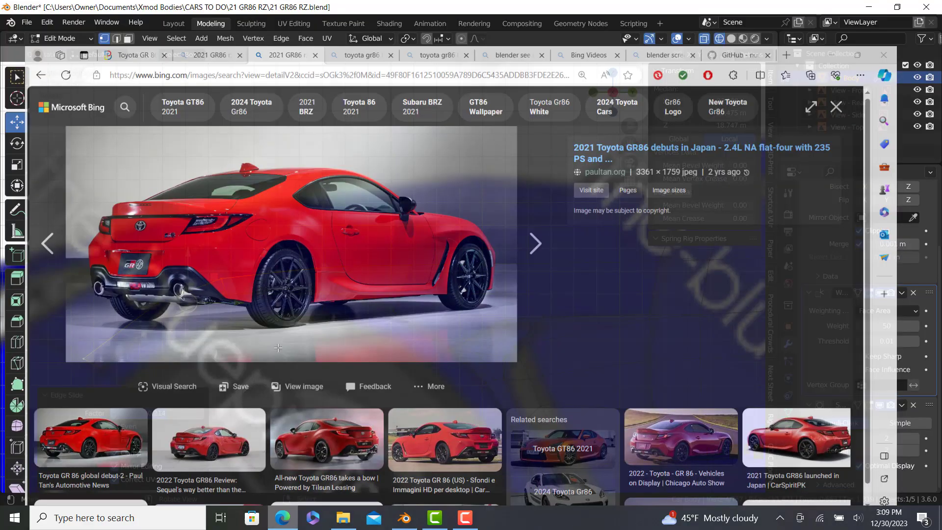
{"action": "right_click", "coordinate": [332, 282], "text": "ctrl"}
{"action": "left_click_drag", "start_coordinate": [332, 281], "coordinate": [321, 282]}
{"action": "key", "text": "Tab"}
{"action": "scroll", "coordinate": [319, 290], "scroll_direction": "down", "scroll_amount": 2}
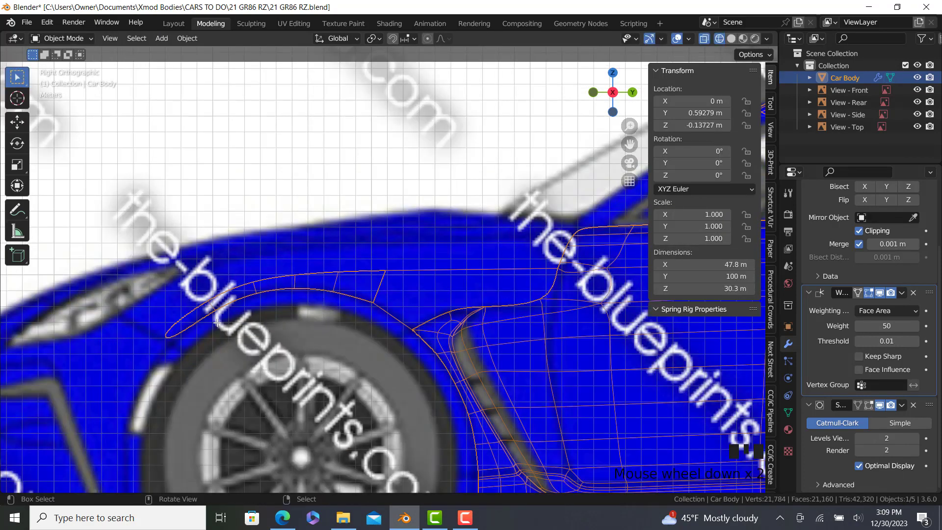
Step: Extrude the arch strip's upper row with scale 1.076 and raise the new row about 0.68 m along Z
{"action": "key", "text": "Tab"}
{"action": "scroll", "coordinate": [155, 334], "scroll_direction": "up", "scroll_amount": 1}
{"action": "right_click", "coordinate": [155, 335], "text": "ctrl"}
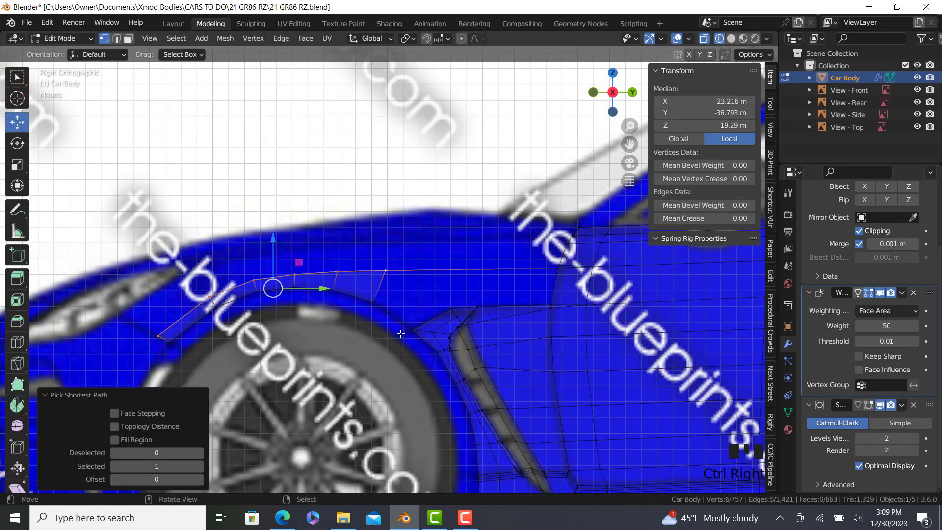
{"action": "key", "text": "e"}
{"action": "left_click", "coordinate": [312, 285]}
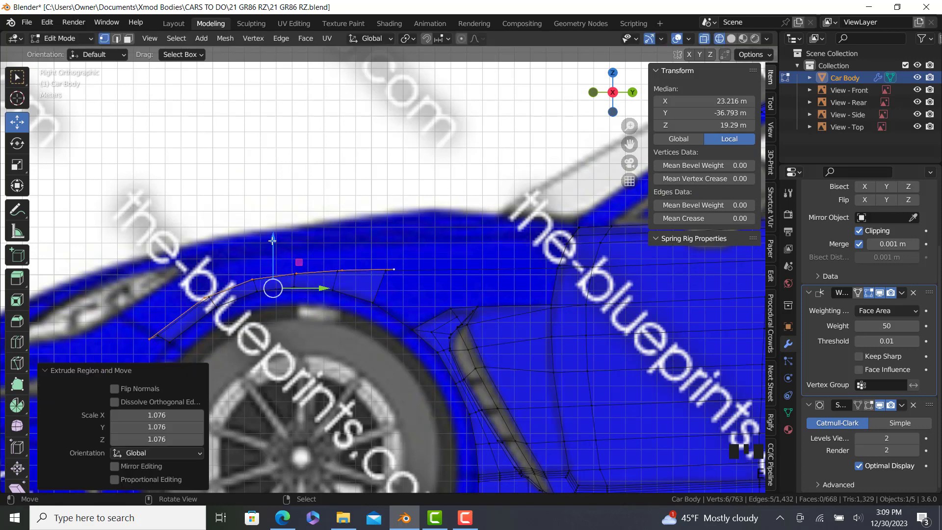
{"action": "left_click_drag", "start_coordinate": [273, 240], "coordinate": [273, 230]}
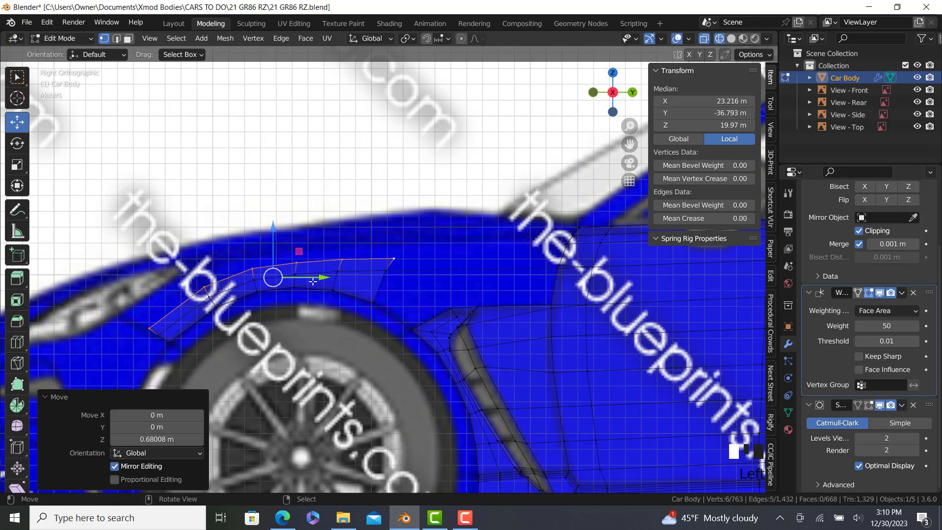
{"action": "left_click_drag", "start_coordinate": [312, 277], "coordinate": [309, 275]}
Step: Connect the rear corner of the new upper row to the front edge of the door panel with a face
{"action": "left_click", "coordinate": [390, 258], "text": "ctrl"}
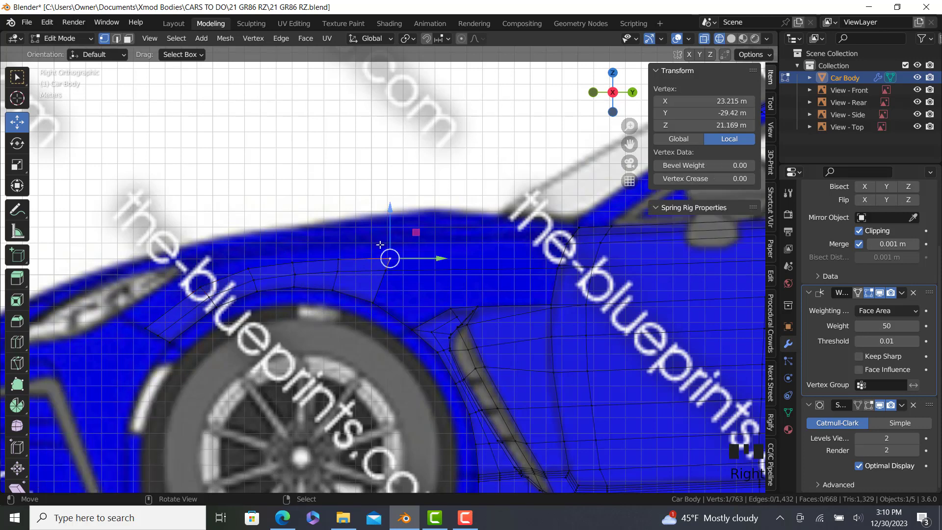
{"action": "left_click", "coordinate": [560, 265], "text": "ctrl"}
{"action": "left_click", "coordinate": [390, 258]}
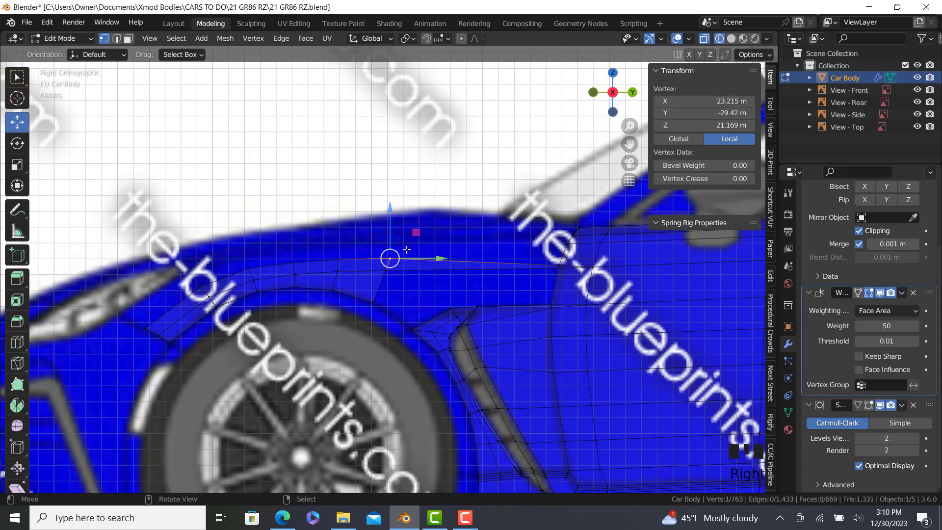
Step: Shift the new upper row inward and the middle row about 0.26 m outward along X in the top view
{"action": "left_click", "coordinate": [132, 326], "text": "ctrl"}
{"action": "key", "text": "KP_7"}
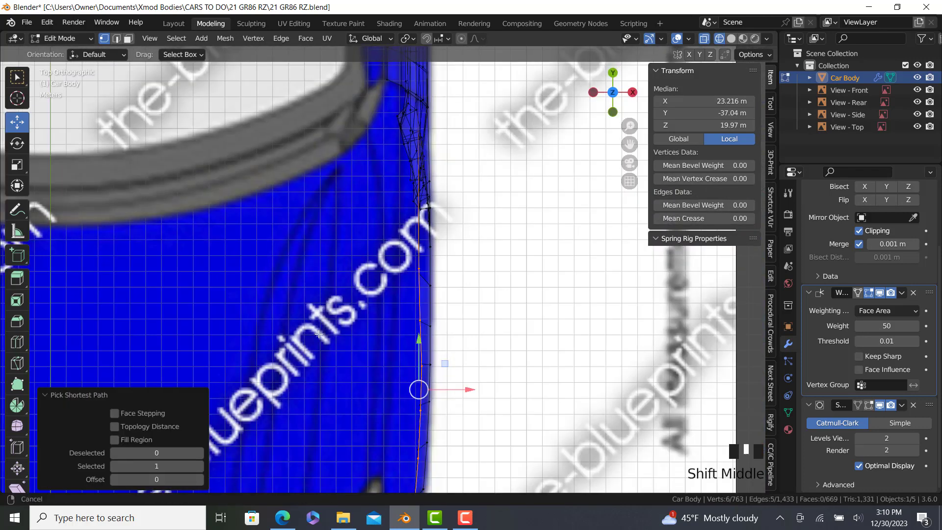
{"action": "middle_click_drag", "start_coordinate": [482, 385], "coordinate": [476, 325], "text": "shift"}
{"action": "left_click_drag", "start_coordinate": [459, 332], "coordinate": [459, 312]}
{"action": "right_click", "coordinate": [411, 211]}
{"action": "right_click", "coordinate": [409, 445], "text": "ctrl"}
{"action": "scroll", "coordinate": [436, 364], "scroll_direction": "up", "scroll_amount": 1}
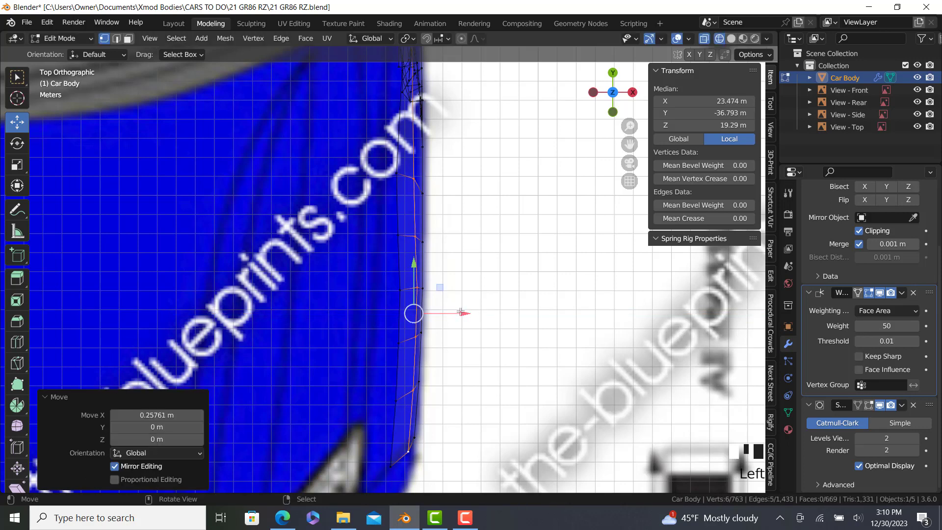
{"action": "scroll", "coordinate": [413, 171], "scroll_direction": "up", "scroll_amount": 2}
Step: Move the rear vertex pairs of the middle and upper rows outward along X, the upper pair by about 0.13 m
{"action": "right_click", "coordinate": [419, 193], "text": "ctrl"}
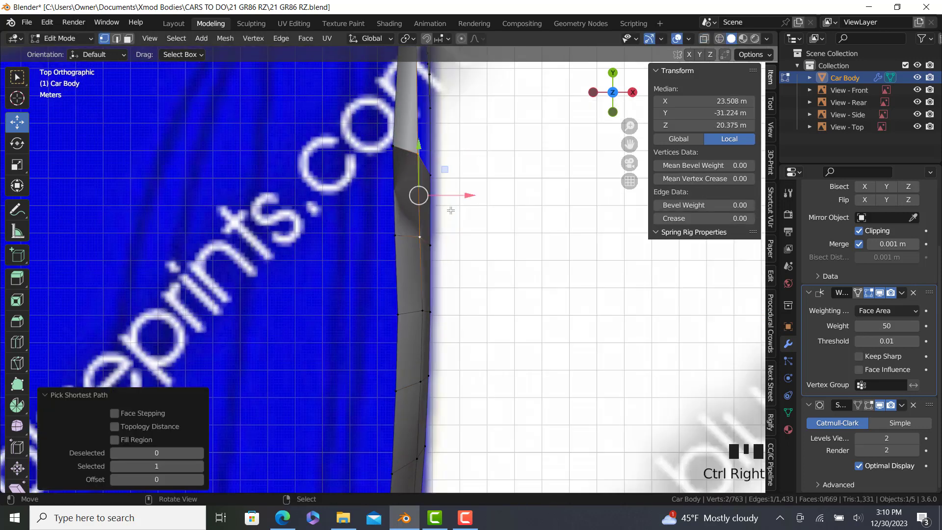
{"action": "left_click_drag", "start_coordinate": [461, 194], "coordinate": [439, 190]}
{"action": "right_click", "coordinate": [393, 234]}
{"action": "right_click", "coordinate": [393, 191], "text": "ctrl"}
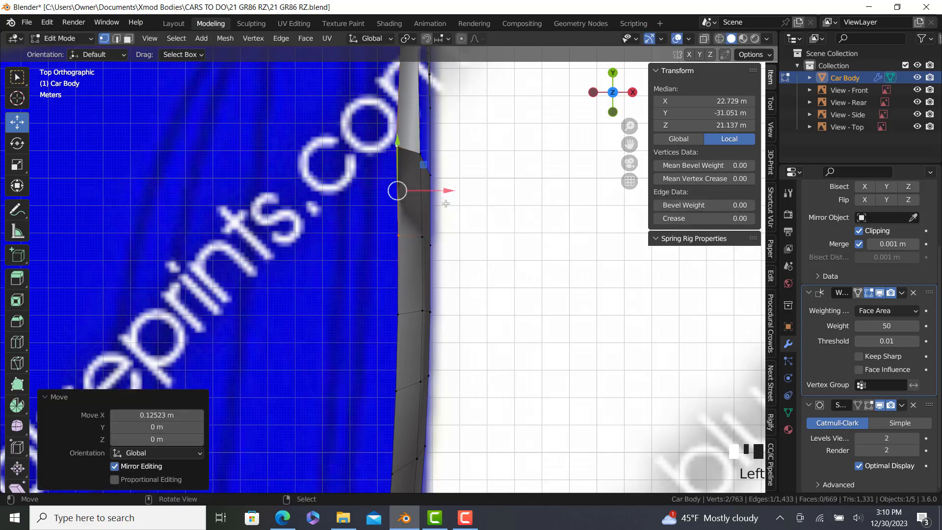
{"action": "middle_click_drag", "start_coordinate": [441, 196], "coordinate": [464, 287]}
{"action": "key", "text": "Tab"}
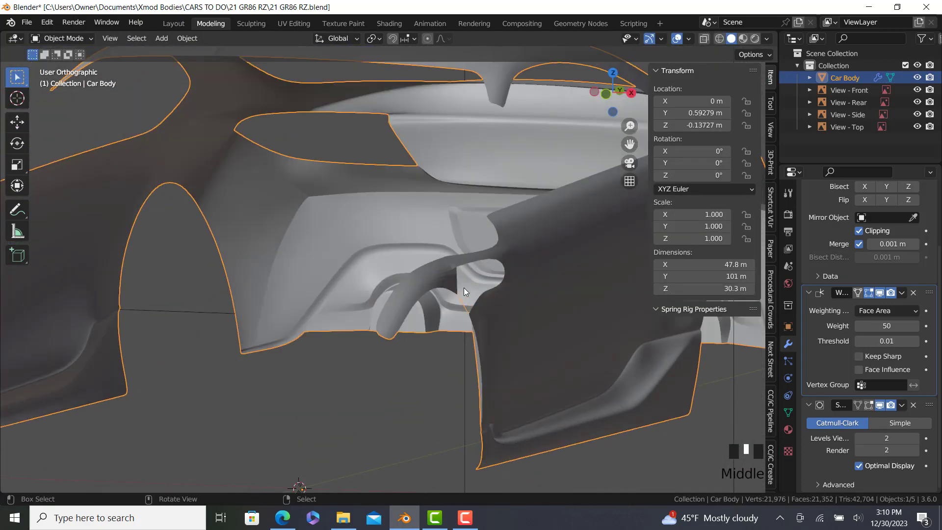
Step: Fill the gap between the arch strip's rear end and the upper corner of the side vent with a face
{"action": "key", "text": "KP_3"}
{"action": "key", "text": "Tab"}
{"action": "scroll", "coordinate": [464, 287], "scroll_direction": "up", "scroll_amount": 2}
{"action": "middle_click_drag", "start_coordinate": [428, 252], "coordinate": [335, 284], "text": "shift"}
{"action": "right_click", "coordinate": [374, 326], "text": "ctrl"}
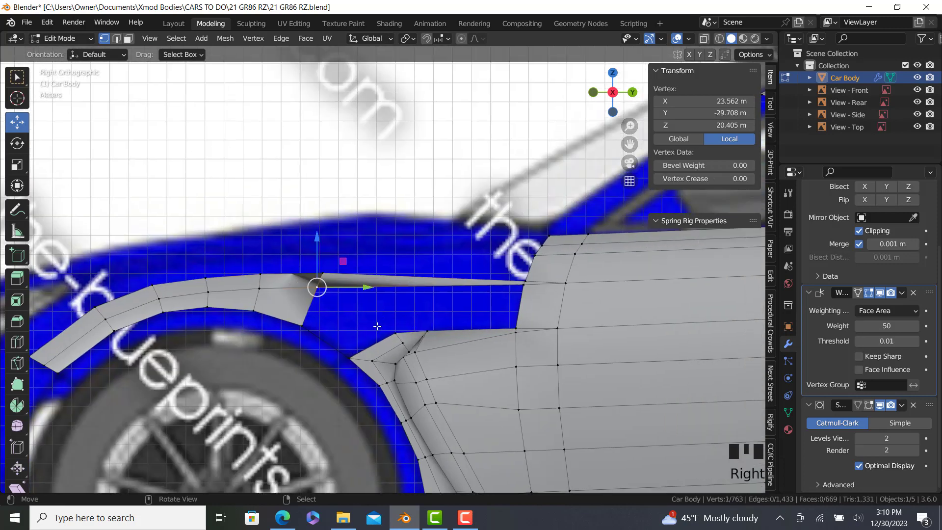
{"action": "left_click", "coordinate": [394, 332]}
Step: Add a loop cut across the thin strip joining the arch to the door and move it about 0.98 m along Y
{"action": "scroll", "coordinate": [446, 312], "scroll_direction": "up", "scroll_amount": 2}
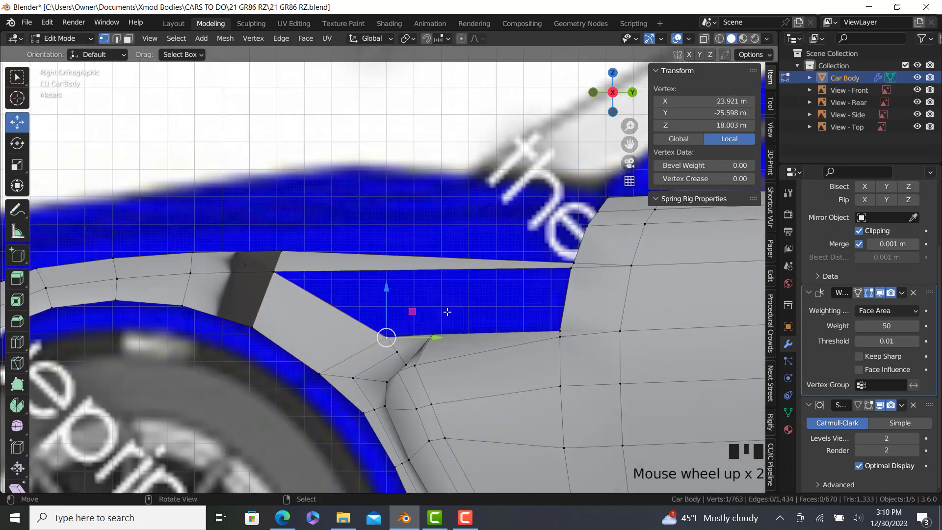
{"action": "left_click", "coordinate": [18, 343]}
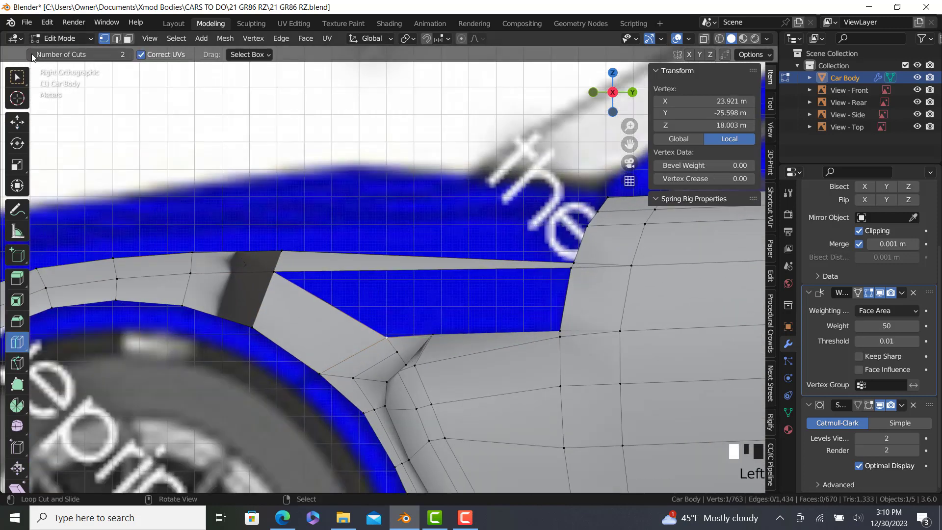
{"action": "left_click_drag", "start_coordinate": [418, 265], "coordinate": [472, 264]}
{"action": "left_click", "coordinate": [18, 122]}
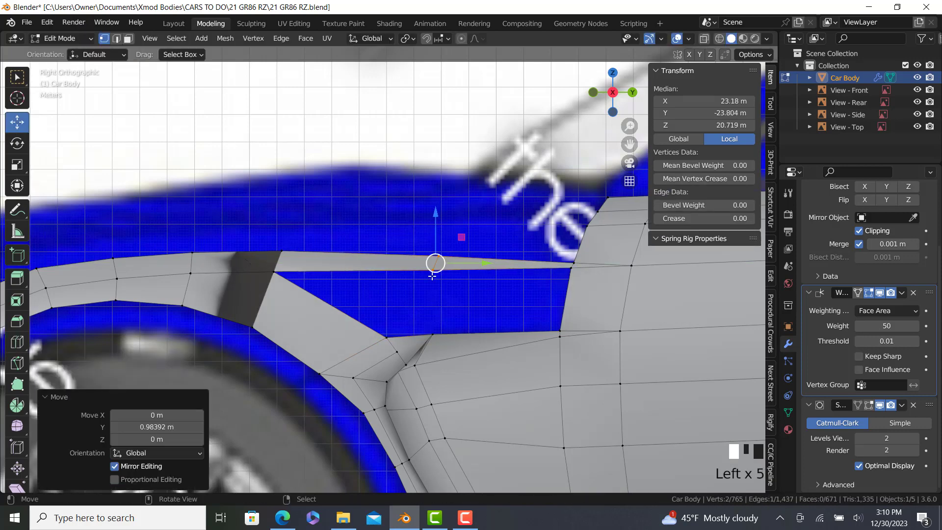
Step: Fill the opening between the thin connecting strip and the panel above the side vent with two faces
{"action": "right_click", "coordinate": [433, 272]}
{"action": "right_click", "coordinate": [378, 327], "text": "ctrl"}
{"action": "key", "text": "ctrl+z"}
{"action": "right_click", "coordinate": [429, 329], "text": "ctrl"}
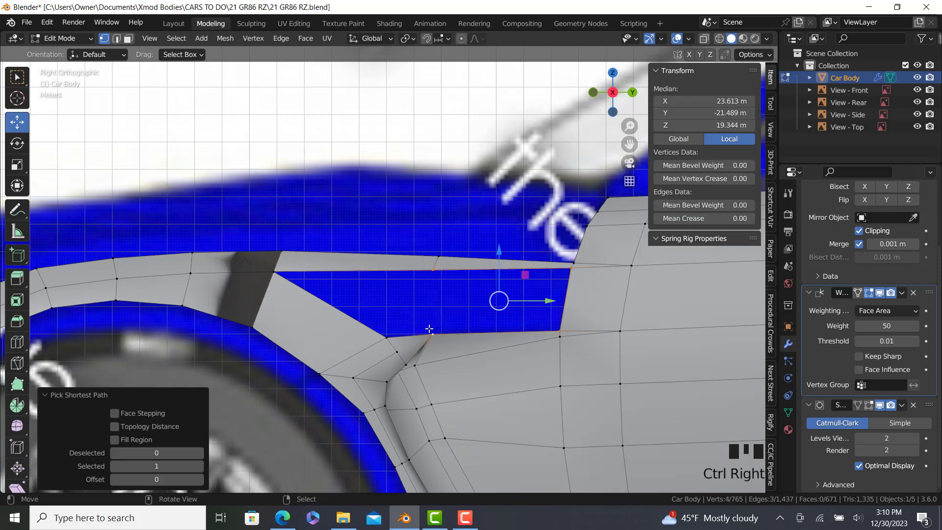
{"action": "key", "text": "f"}
{"action": "right_click", "coordinate": [431, 328]}
{"action": "right_click", "coordinate": [272, 268], "text": "ctrl"}
{"action": "right_click", "coordinate": [430, 270], "text": "ctrl"}
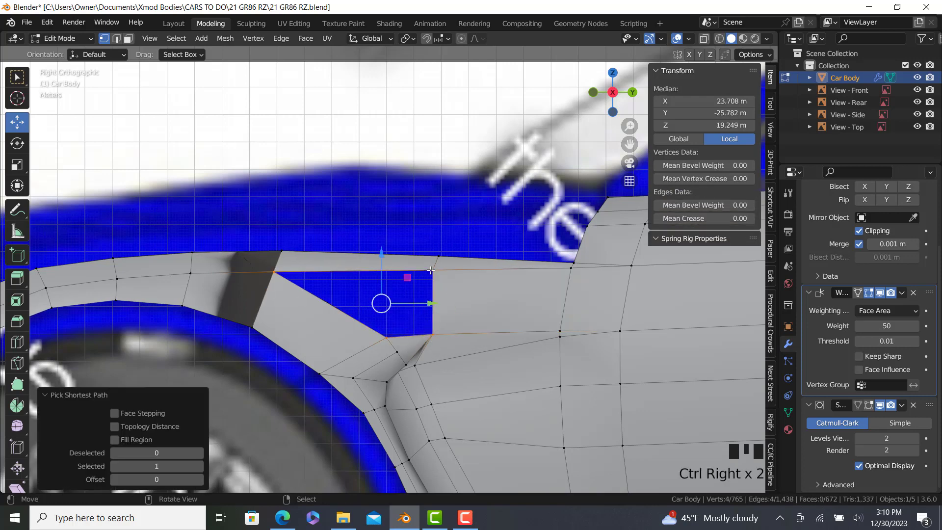
{"action": "key", "text": "f"}
{"action": "right_click", "coordinate": [430, 269]}
Step: Recalculate the normals of the whole car body mesh to the outside and shade its faces smooth
{"action": "middle_click_drag", "start_coordinate": [370, 282], "coordinate": [396, 341]}
{"action": "key", "text": "Tab"}
{"action": "scroll", "coordinate": [284, 299], "scroll_direction": "down", "scroll_amount": 2}
{"action": "key", "text": "Tab"}
{"action": "key", "text": "a"}
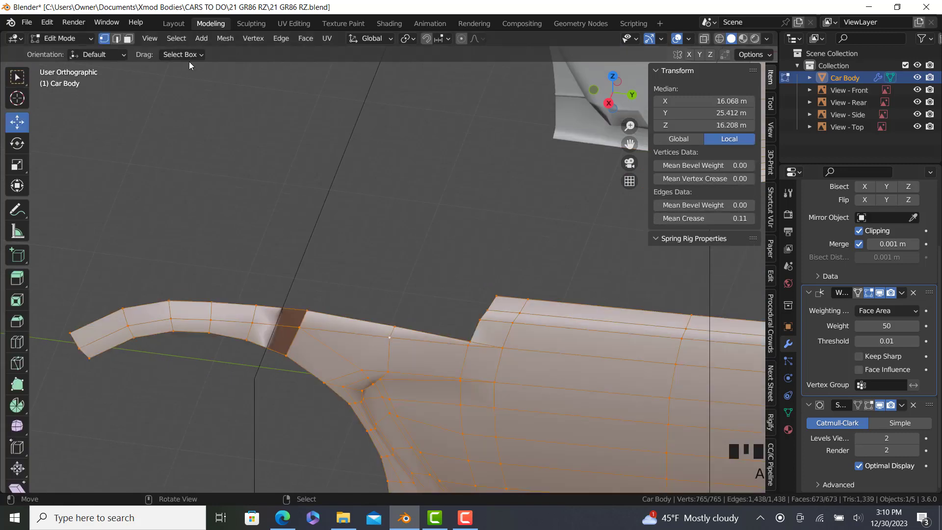
{"action": "left_click", "coordinate": [224, 39]}
{"action": "mouse_move", "coordinate": [248, 282]}
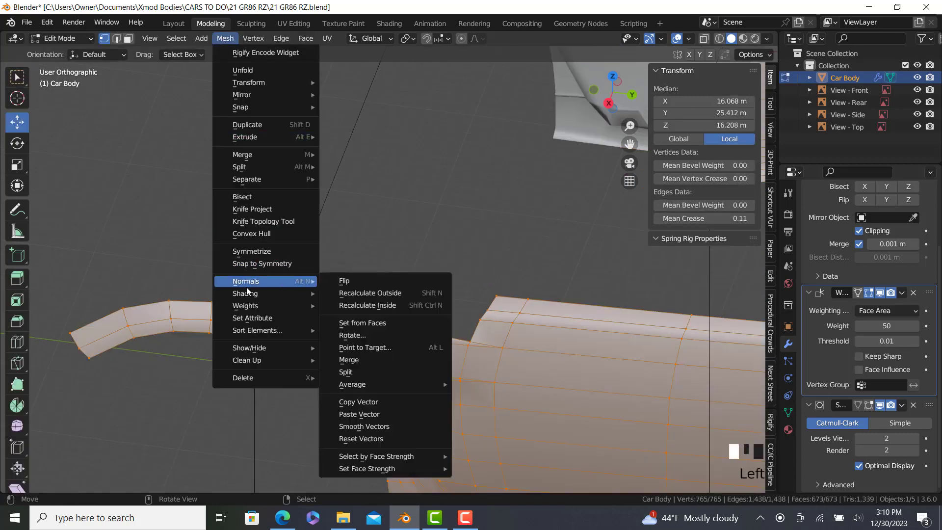
{"action": "left_click", "coordinate": [349, 292]}
{"action": "left_click", "coordinate": [225, 38]}
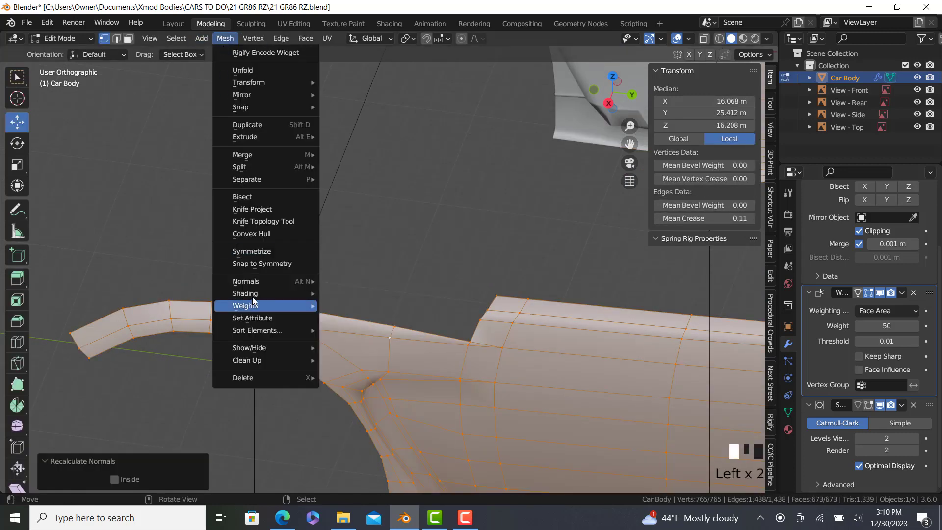
{"action": "mouse_move", "coordinate": [248, 293]}
{"action": "left_click", "coordinate": [337, 295]}
{"action": "key", "text": "Tab"}
{"action": "scroll", "coordinate": [339, 295], "scroll_direction": "down", "scroll_amount": 3}
{"action": "key", "text": "KP_3"}
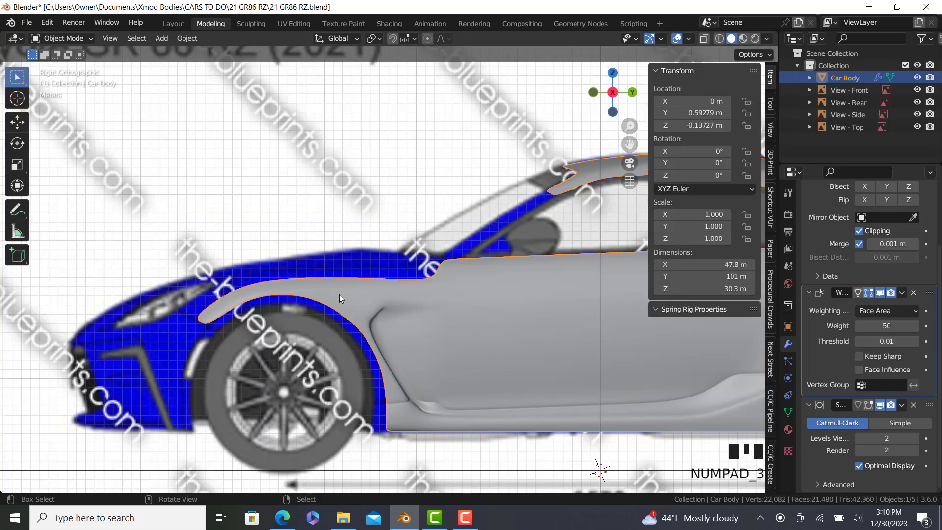
Step: Extrude the arch's front upper edge about 1.5 m forward and 0.84 m up, and fit its rear corner to the headlight tip
{"action": "scroll", "coordinate": [277, 328], "scroll_direction": "up", "scroll_amount": 4}
{"action": "key", "text": "Tab"}
{"action": "right_click", "coordinate": [218, 328]}
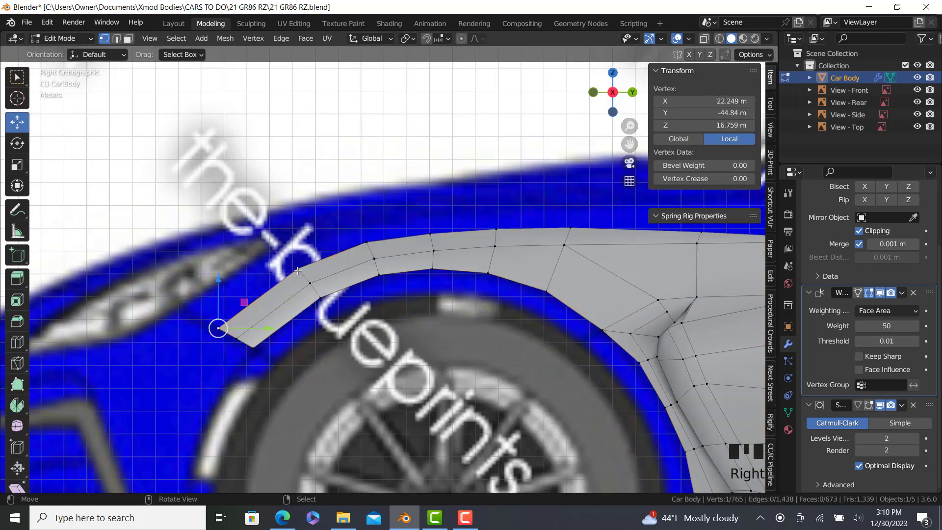
{"action": "right_click", "coordinate": [298, 270], "text": "ctrl"}
{"action": "key", "text": "e"}
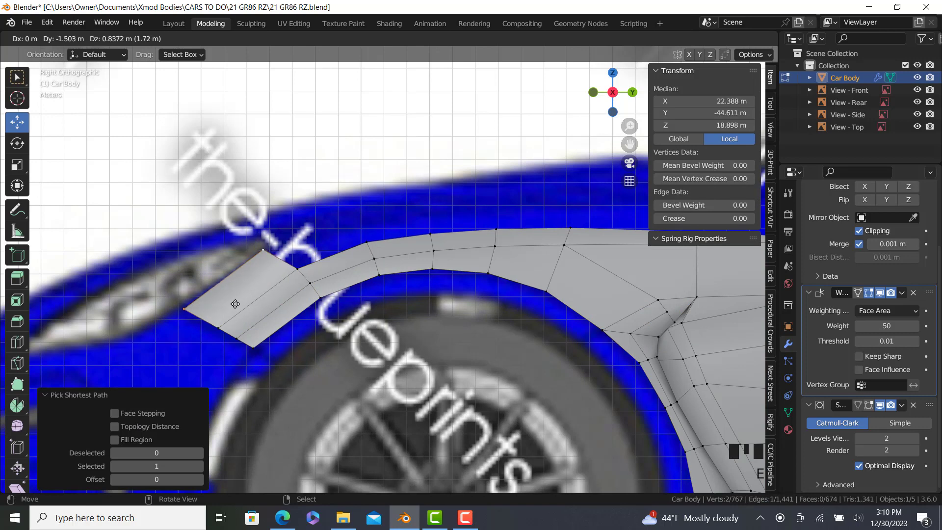
{"action": "left_click", "coordinate": [235, 304]}
{"action": "key", "text": "z"}
{"action": "right_click", "coordinate": [263, 250]}
{"action": "left_click_drag", "start_coordinate": [263, 249], "coordinate": [266, 257]}
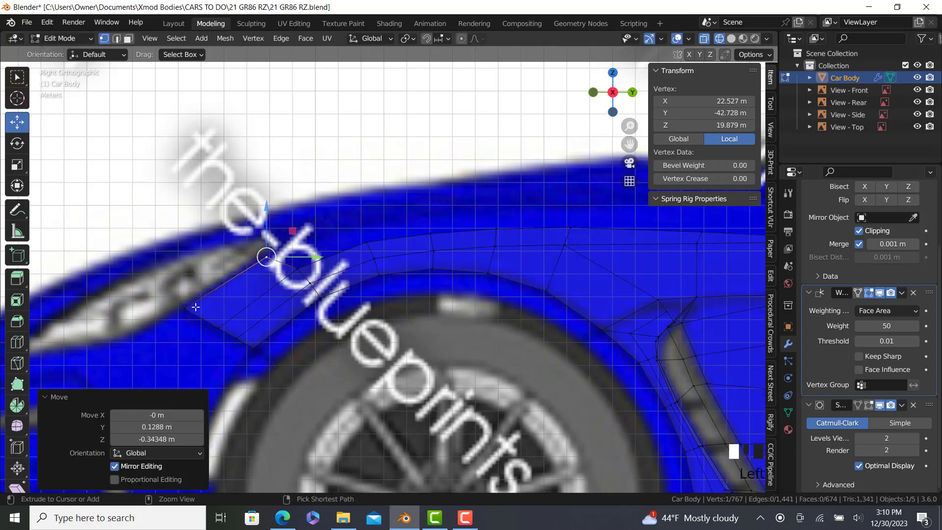
Step: Move the extruded headlight-side edge inward along X in the top view to meet the headlight outline
{"action": "right_click", "coordinate": [195, 307], "text": "ctrl"}
{"action": "key", "text": "KP_7"}
{"action": "middle_click_drag", "start_coordinate": [569, 425], "coordinate": [554, 323], "text": "shift"}
{"action": "scroll", "coordinate": [554, 321], "scroll_direction": "up", "scroll_amount": 1}
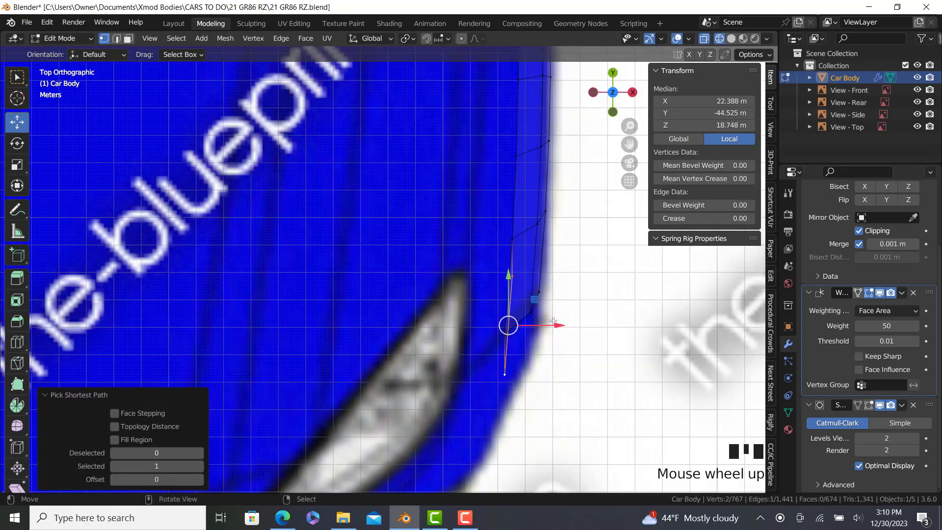
{"action": "left_click_drag", "start_coordinate": [553, 321], "coordinate": [509, 332]}
Step: Select the fender corner at the headlight tip and examine the blue GR86 front three-quarter photo in the browser
{"action": "right_click", "coordinate": [474, 277]}
{"action": "scroll", "coordinate": [510, 278], "scroll_direction": "down", "scroll_amount": 4}
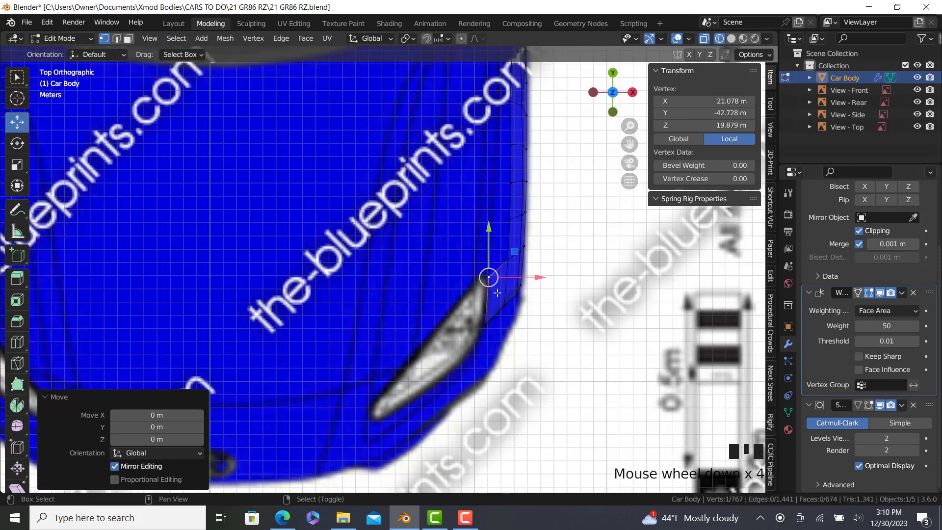
{"action": "middle_click_drag", "start_coordinate": [509, 278], "coordinate": [478, 336], "text": "shift"}
{"action": "scroll", "coordinate": [465, 365], "scroll_direction": "up", "scroll_amount": 2}
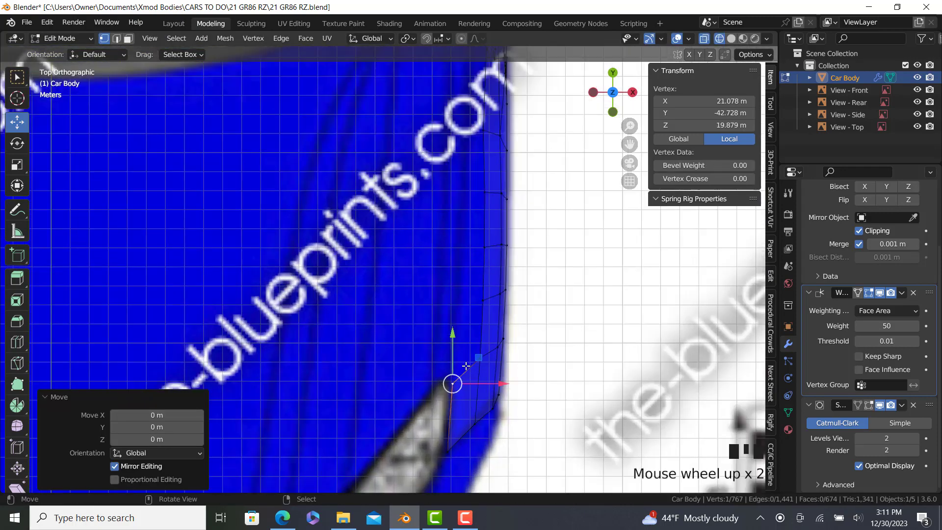
{"action": "left_click", "coordinate": [285, 520]}
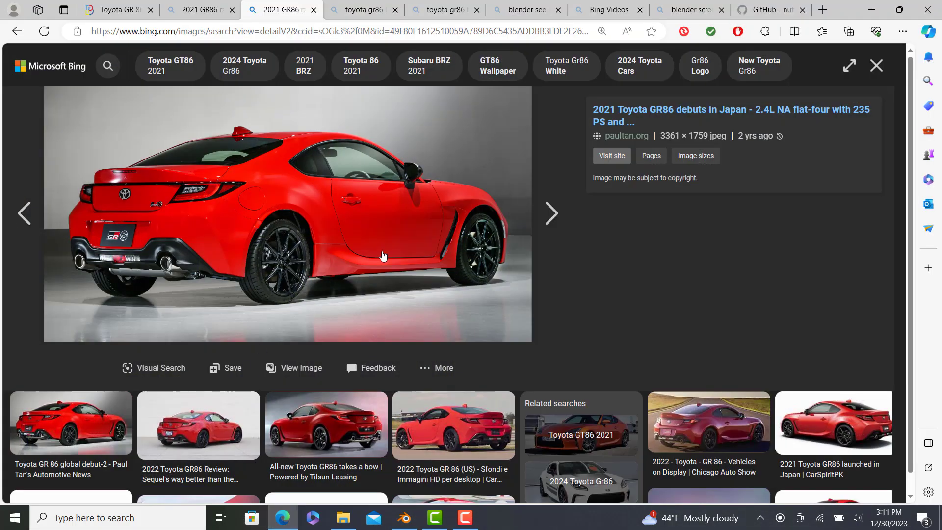
{"action": "left_click", "coordinate": [874, 67]}
{"action": "left_click", "coordinate": [147, 311]}
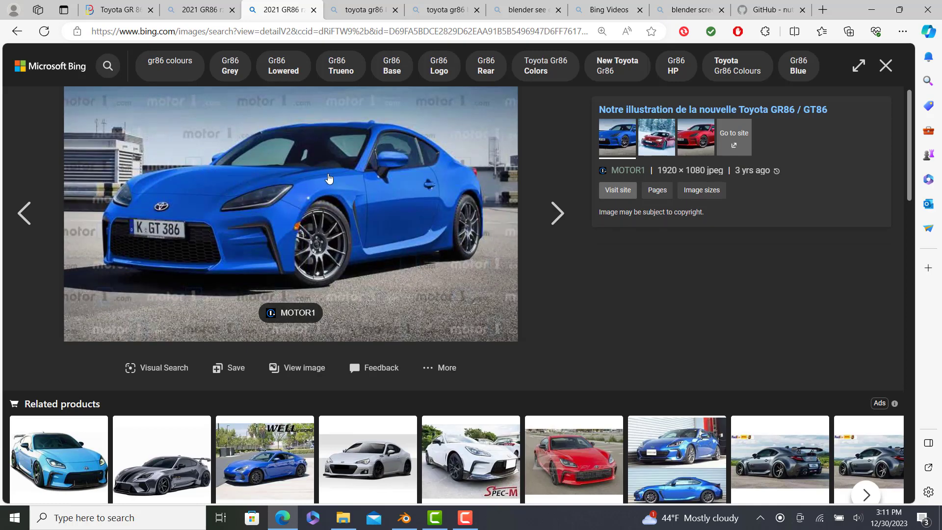
{"action": "left_click", "coordinate": [404, 517]}
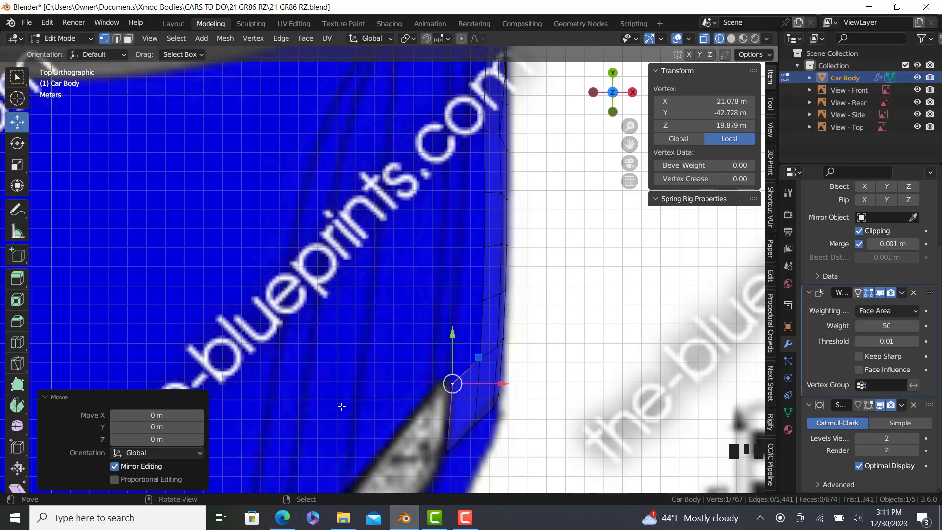
Step: Extrude the headlight-tip vertex about 0.24 m backward and 0.27 m up in the side view, and adjust it inward in the top view
{"action": "scroll", "coordinate": [467, 381], "scroll_direction": "up", "scroll_amount": 1}
{"action": "key", "text": "KP_3"}
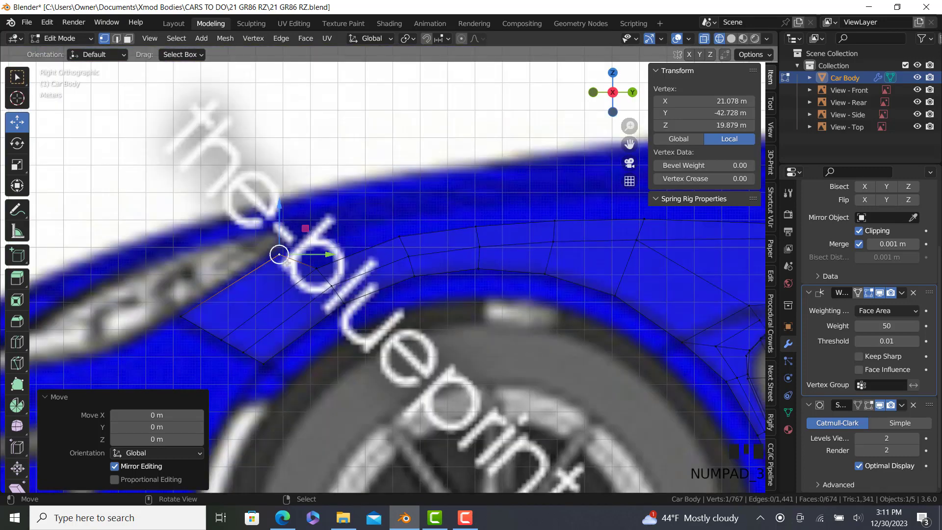
{"action": "scroll", "coordinate": [286, 262], "scroll_direction": "up", "scroll_amount": 1}
{"action": "key", "text": "e"}
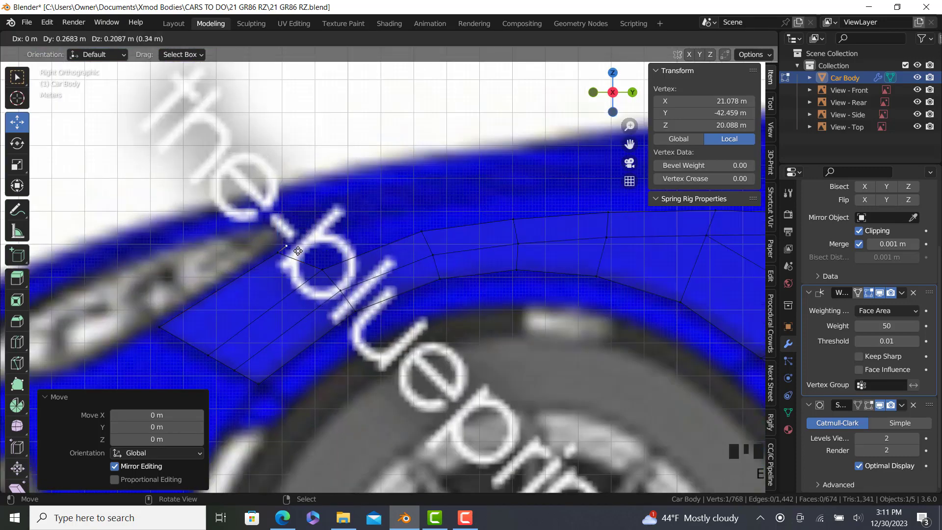
{"action": "left_click", "coordinate": [296, 248]}
{"action": "key", "text": "KP_7"}
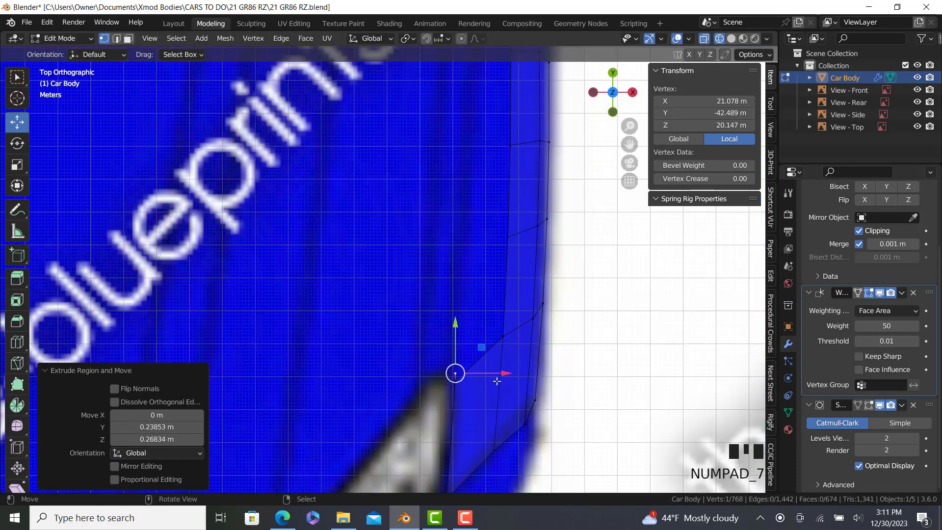
{"action": "mouse_move", "coordinate": [497, 374]}
{"action": "left_mouse_down"}
{"action": "mouse_move", "coordinate": [489, 369]}
{"action": "mouse_move", "coordinate": [498, 378]}
{"action": "left_mouse_up"}
Step: Connect the extruded headlight-tip vertex with an edge to the side panel's upper front corner
{"action": "right_click", "coordinate": [456, 381], "text": "ctrl"}
{"action": "right_click", "coordinate": [449, 371]}
{"action": "scroll", "coordinate": [457, 319], "scroll_direction": "down", "scroll_amount": 3}
{"action": "middle_click_drag", "start_coordinate": [457, 319], "coordinate": [514, 232], "text": "shift"}
{"action": "right_click", "coordinate": [498, 217], "text": "shift"}
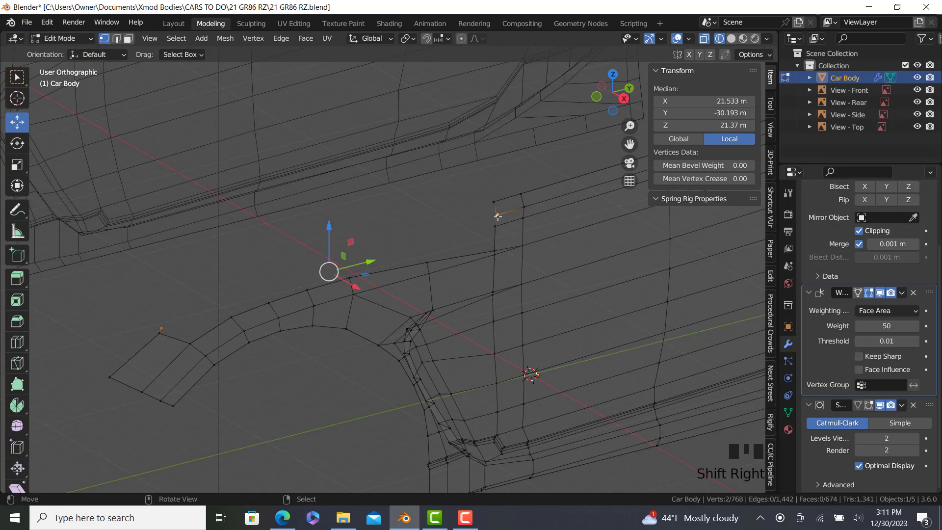
{"action": "key", "text": "f"}
Step: Subdivide the long fender edge and move its midpoint about 1.3 m backward, 0.93 m up and outward along X
{"action": "key", "text": "KP_3"}
{"action": "middle_click_drag", "start_coordinate": [331, 263], "coordinate": [349, 265], "text": "shift"}
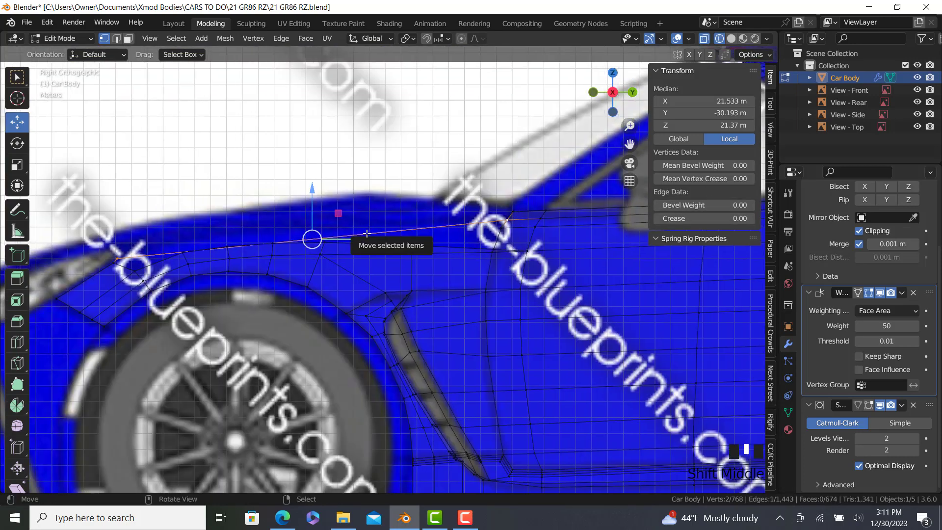
{"action": "key", "text": "w"}
{"action": "left_click", "coordinate": [338, 225]}
{"action": "left_click", "coordinate": [312, 239]}
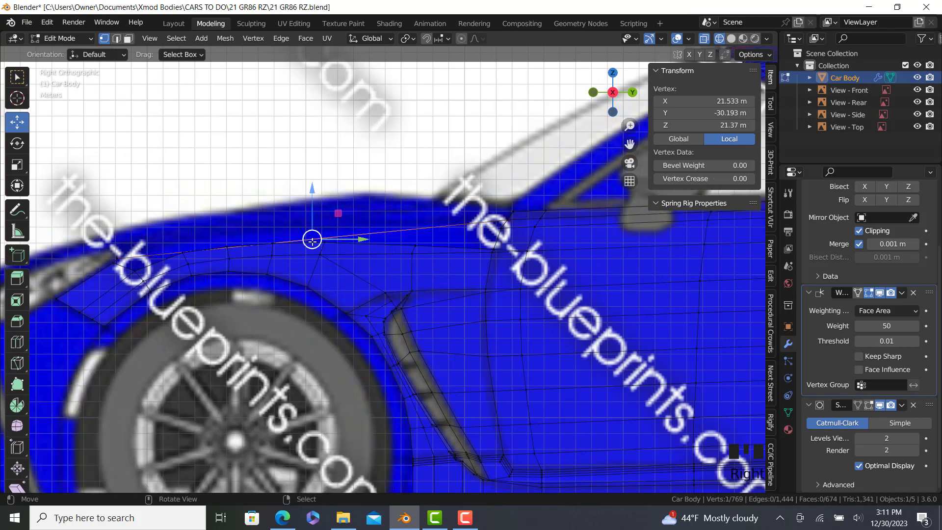
{"action": "left_click_drag", "start_coordinate": [311, 239], "coordinate": [333, 226]}
{"action": "key", "text": "KP_7"}
{"action": "scroll", "coordinate": [453, 332], "scroll_direction": "up", "scroll_amount": 2}
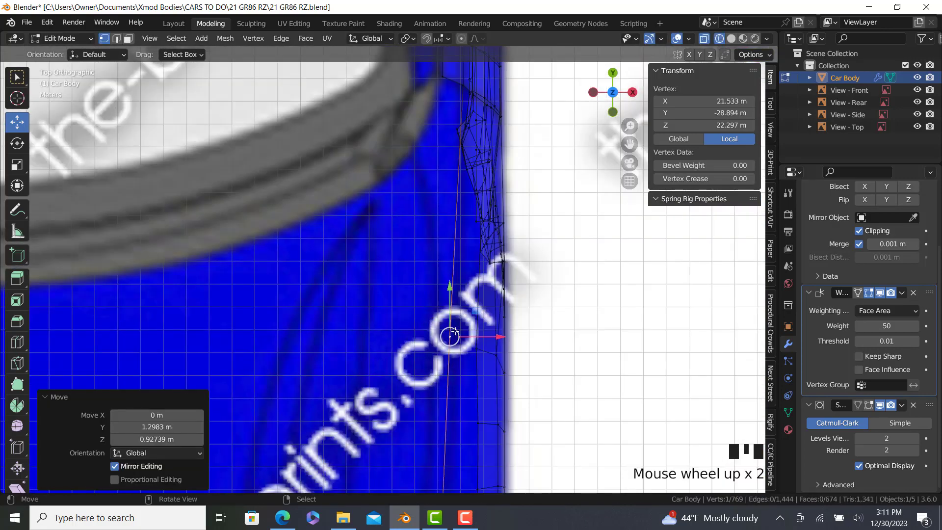
{"action": "left_click_drag", "start_coordinate": [485, 337], "coordinate": [512, 351]}
Step: Switch to solid shading and subdivide the front half of the long fender edge
{"action": "key", "text": "z"}
{"action": "left_click", "coordinate": [497, 359]}
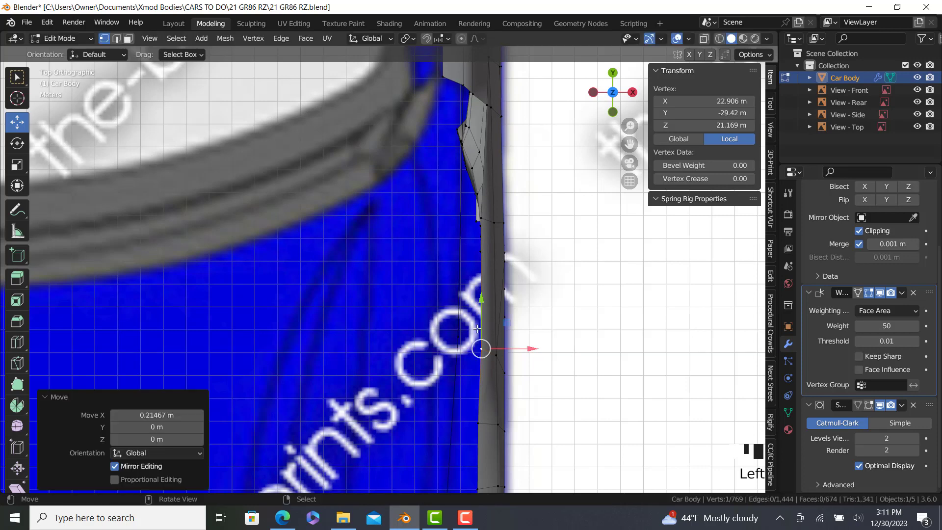
{"action": "middle_click_drag", "start_coordinate": [512, 351], "coordinate": [305, 386]}
{"action": "key", "text": "ctrl+z"}
{"action": "left_click", "coordinate": [305, 386], "text": "ctrl"}
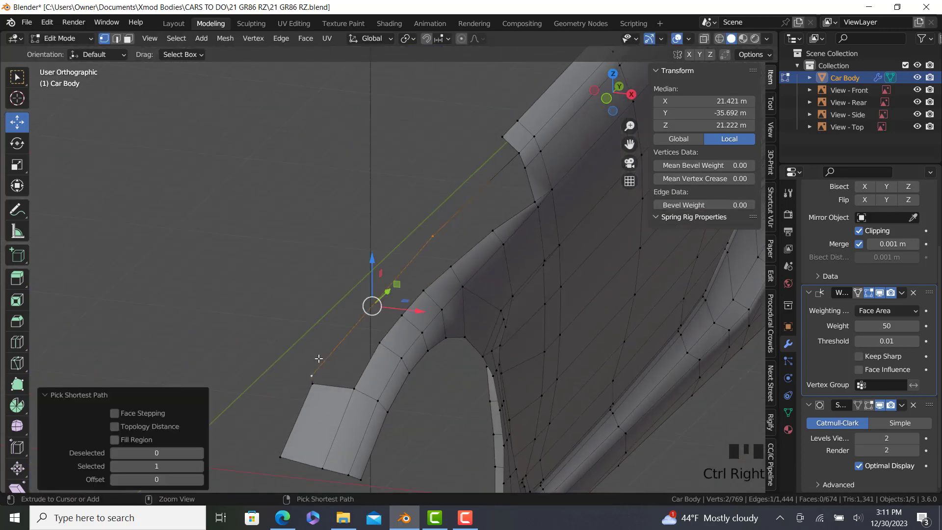
{"action": "right_click", "coordinate": [316, 350]}
{"action": "left_click", "coordinate": [254, 231]}
{"action": "left_click", "coordinate": [372, 305]}
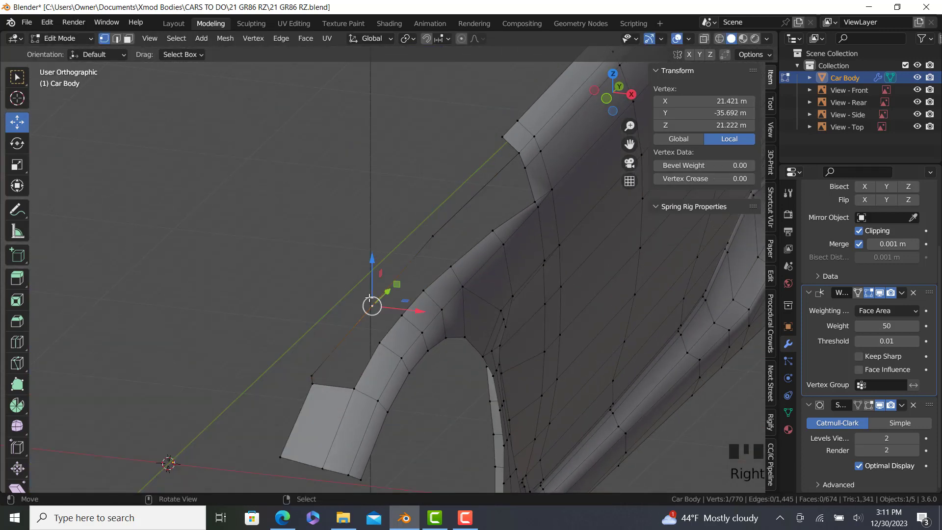
Step: Move the front segment's midpoint about 3.16 m forward in the side view and 0.21 m inward in the top view
{"action": "key", "text": "KP_3"}
{"action": "middle_click_drag", "start_coordinate": [248, 220], "coordinate": [380, 207], "text": "shift"}
{"action": "left_click_drag", "start_coordinate": [332, 226], "coordinate": [269, 231]}
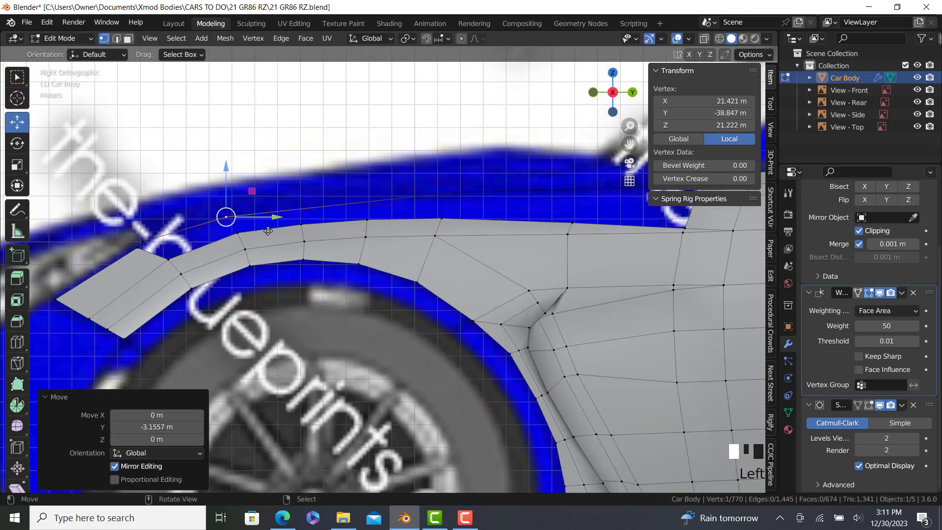
{"action": "key", "text": "KP_7"}
{"action": "middle_click_drag", "start_coordinate": [526, 440], "coordinate": [474, 350], "text": "shift"}
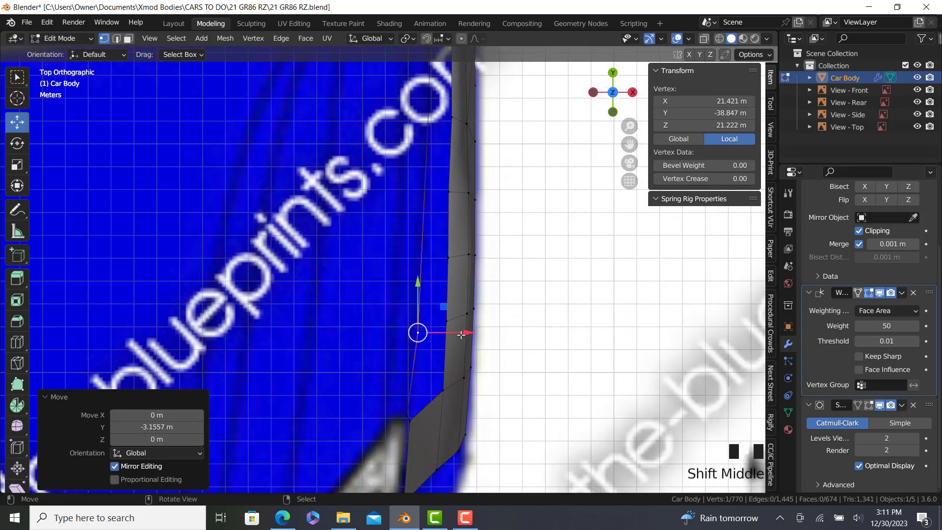
{"action": "left_click_drag", "start_coordinate": [461, 334], "coordinate": [456, 334]}
Step: Subdivide the segment between the two midpoints and move the new point about 1.98 m forward and slightly inward
{"action": "middle_click_drag", "start_coordinate": [437, 169], "coordinate": [430, 236], "text": "shift"}
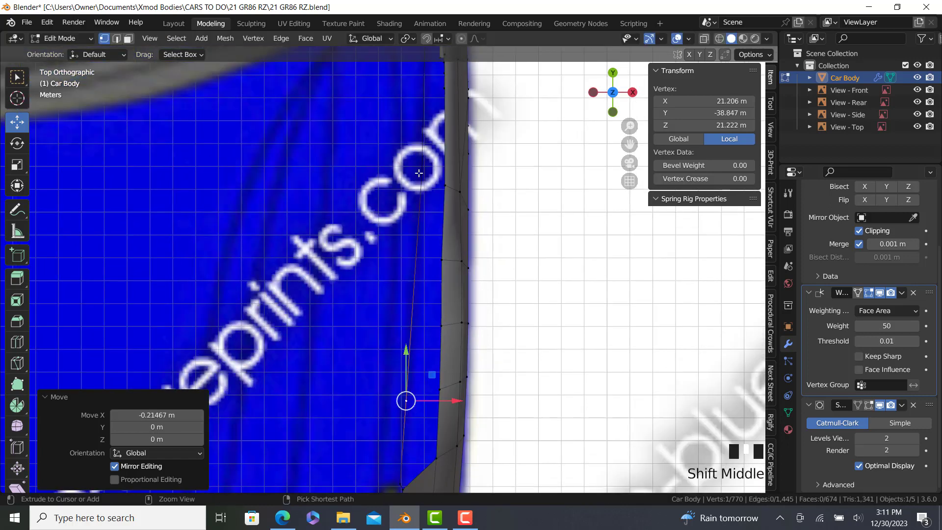
{"action": "right_click", "coordinate": [418, 172], "text": "ctrl"}
{"action": "key", "text": "w"}
{"action": "left_click", "coordinate": [418, 171]}
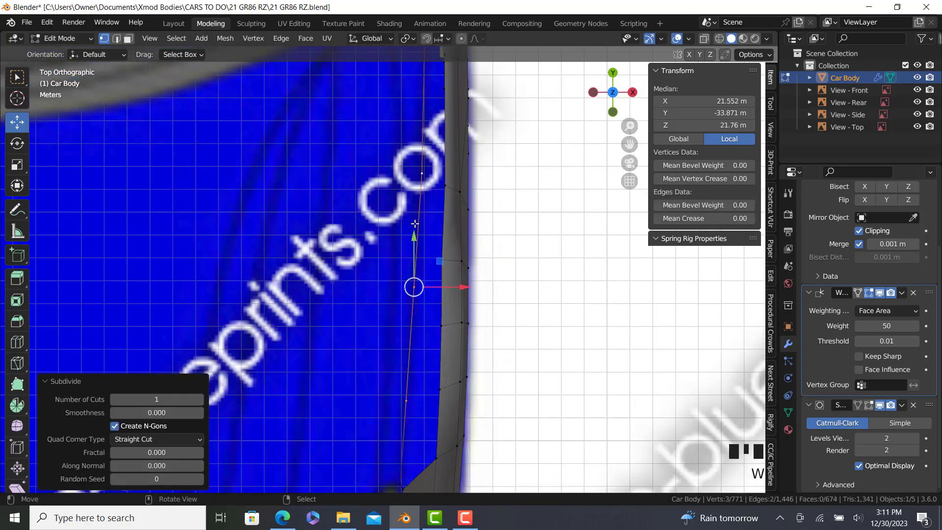
{"action": "right_click", "coordinate": [413, 288]}
{"action": "key", "text": "KP_3"}
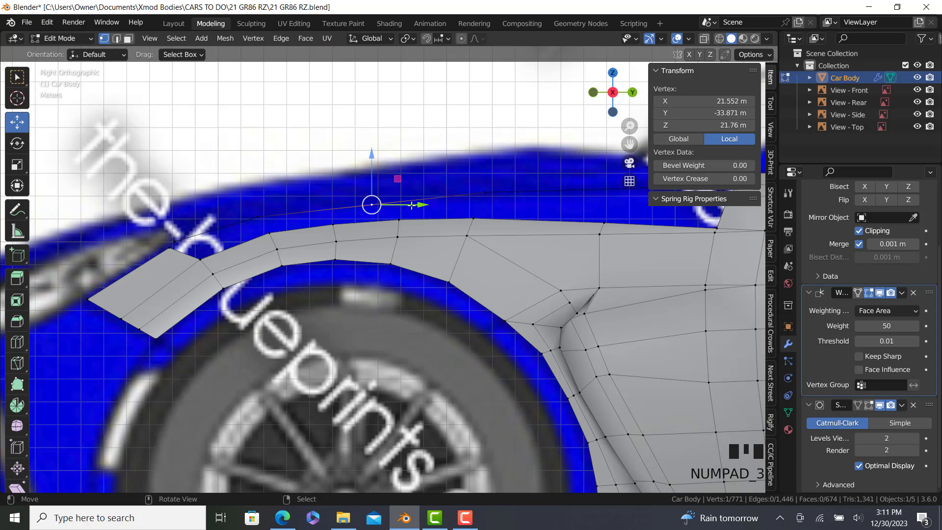
{"action": "left_click_drag", "start_coordinate": [411, 205], "coordinate": [366, 213]}
{"action": "key", "text": "KP_7"}
{"action": "scroll", "coordinate": [417, 333], "scroll_direction": "up", "scroll_amount": 1}
{"action": "left_click_drag", "start_coordinate": [467, 336], "coordinate": [468, 336]}
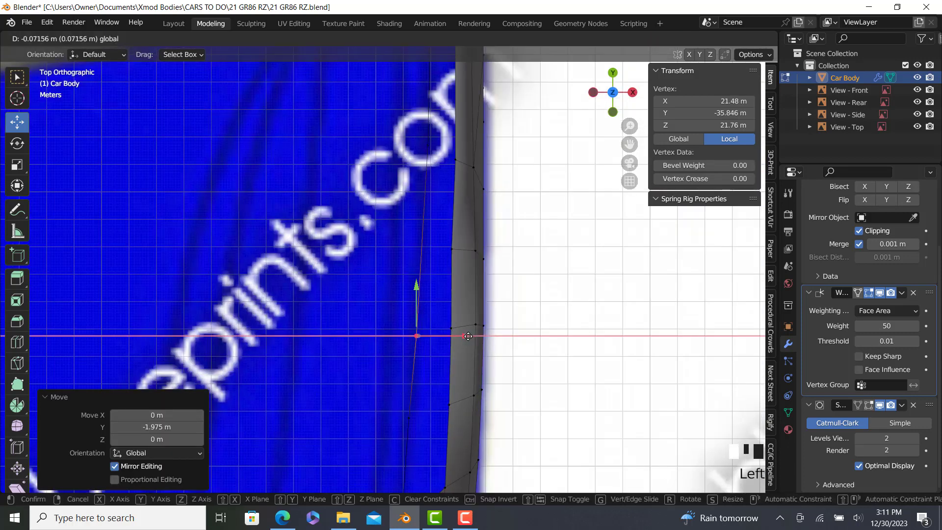
Step: Subdivide the segment behind that point and move the new vertex about 0.36 m forward in the side view
{"action": "right_click", "coordinate": [468, 336]}
{"action": "right_click", "coordinate": [427, 145], "text": "ctrl"}
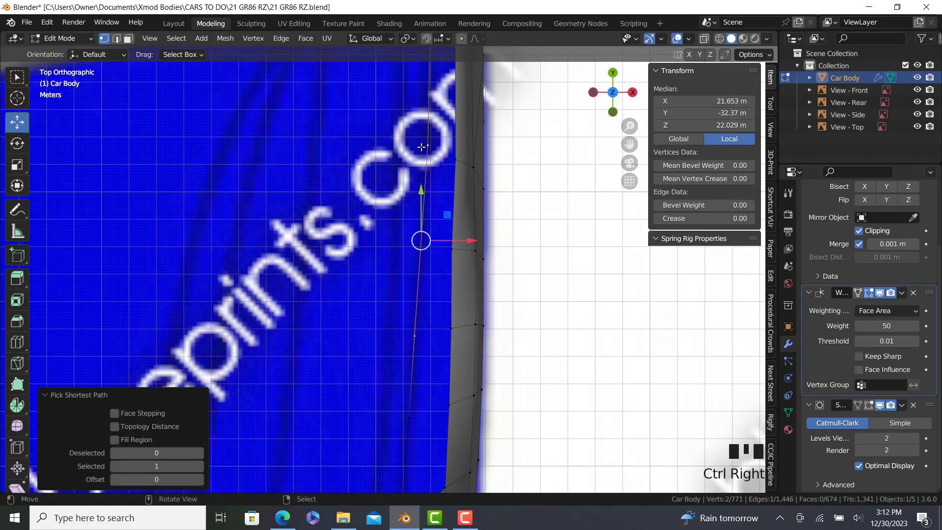
{"action": "key", "text": "w"}
{"action": "left_click", "coordinate": [417, 143]}
{"action": "right_click", "coordinate": [422, 242]}
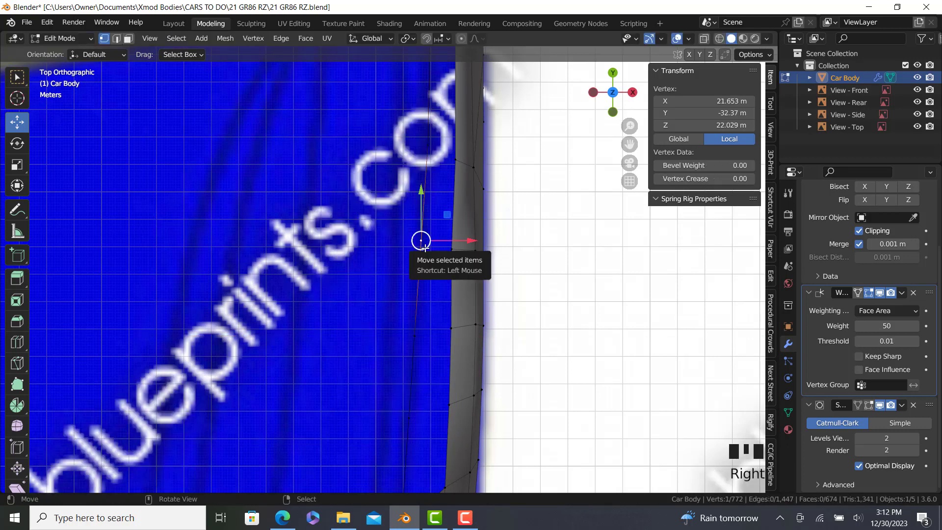
{"action": "key", "text": "KP_3"}
{"action": "left_click_drag", "start_coordinate": [454, 183], "coordinate": [447, 189]}
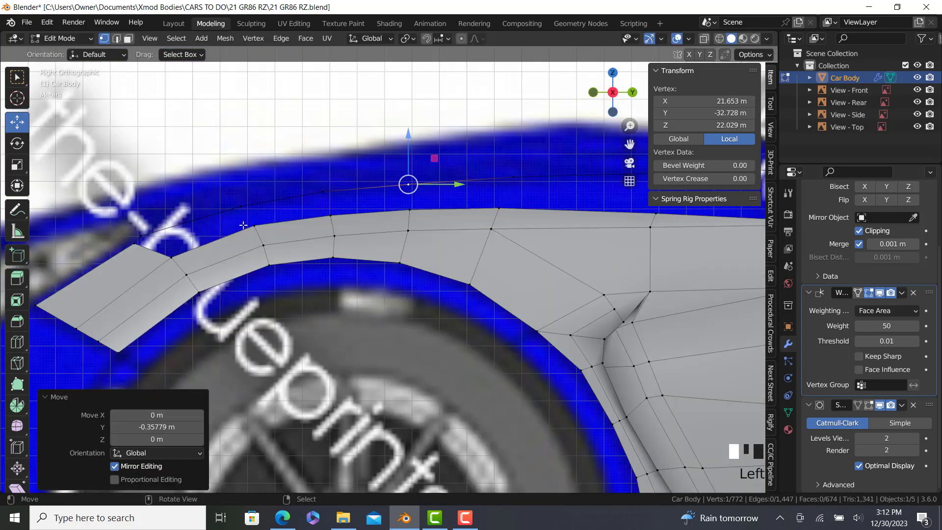
Step: Fill the gap between the subdivided fender line and the wheel arch's upper edge with three faces
{"action": "right_click", "coordinate": [247, 217]}
{"action": "right_click", "coordinate": [323, 191], "text": "shift"}
{"action": "right_click", "coordinate": [330, 214], "text": "shift"}
{"action": "right_click", "coordinate": [254, 226], "text": "shift"}
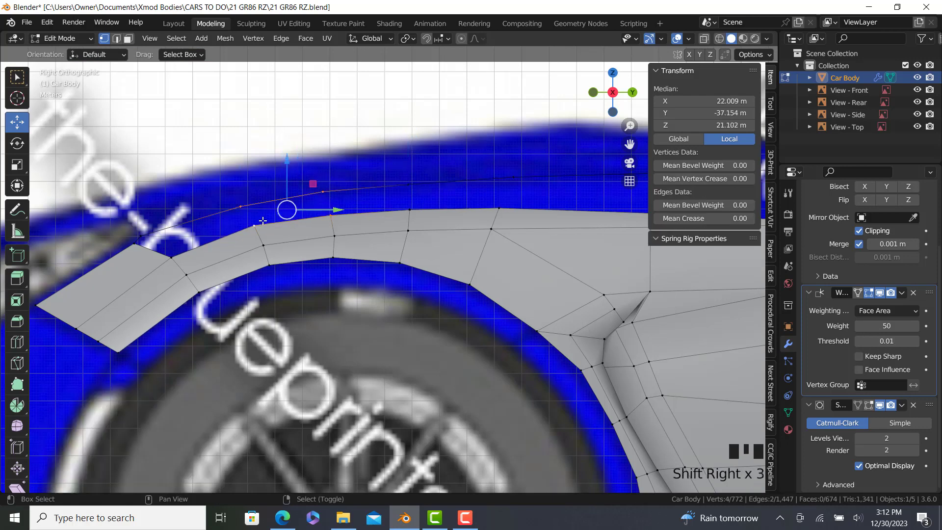
{"action": "key", "text": "f"}
{"action": "right_click", "coordinate": [323, 192]}
{"action": "right_click", "coordinate": [408, 210], "text": "ctrl"}
{"action": "key", "text": "f"}
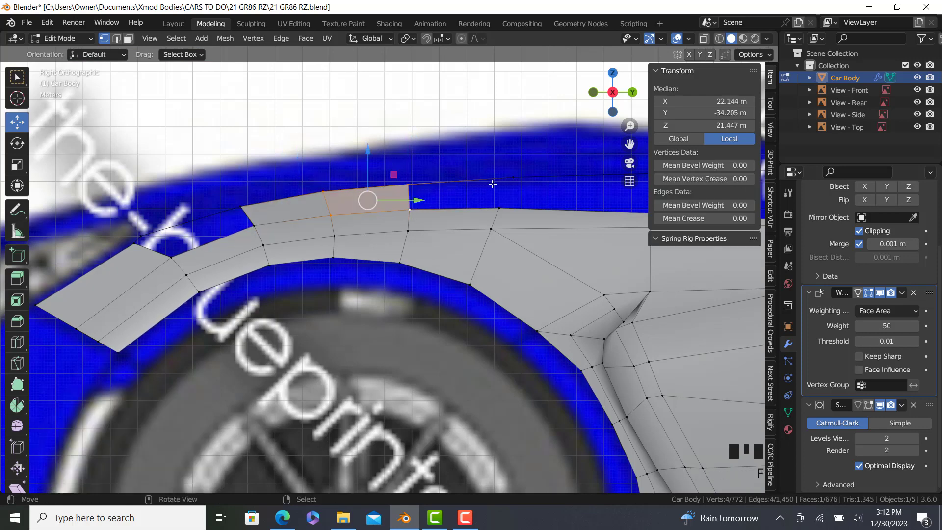
{"action": "right_click", "coordinate": [494, 184]}
{"action": "right_click", "coordinate": [499, 205], "text": "ctrl"}
{"action": "key", "text": "f"}
{"action": "right_click", "coordinate": [498, 205]}
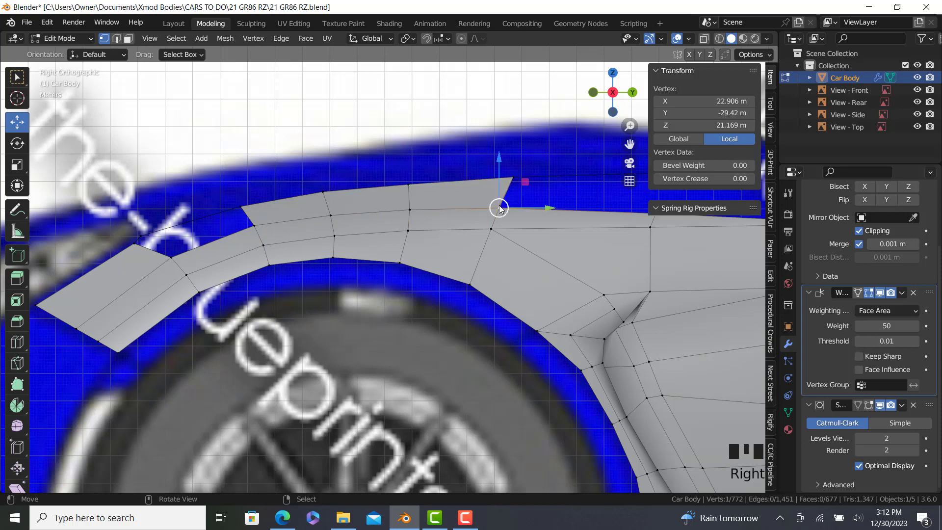
Step: Subdivide the open edge between the rear end of the new face strip and the side panel's upper front corner
{"action": "key", "text": "Tab"}
{"action": "middle_click_drag", "start_coordinate": [322, 279], "coordinate": [216, 289], "text": "shift"}
{"action": "key", "text": "Tab"}
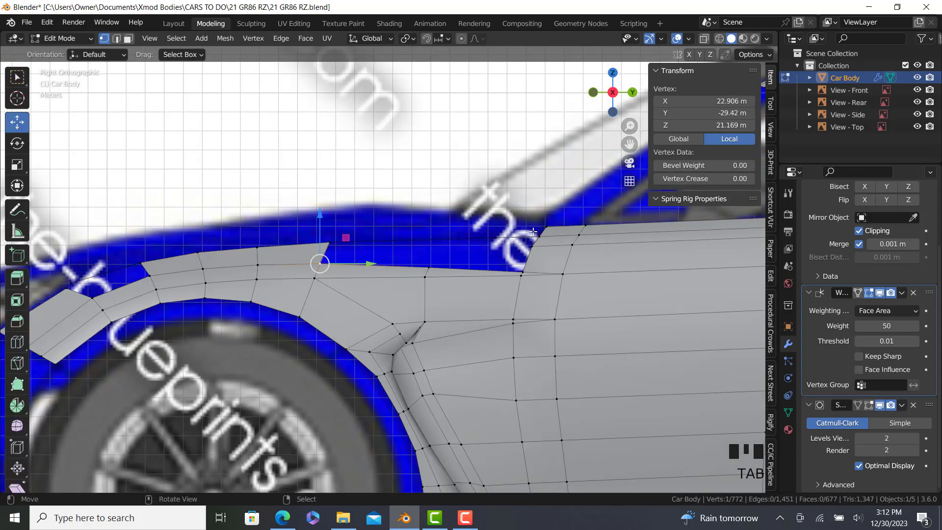
{"action": "right_click", "coordinate": [533, 231]}
{"action": "right_click", "coordinate": [325, 242], "text": "ctrl"}
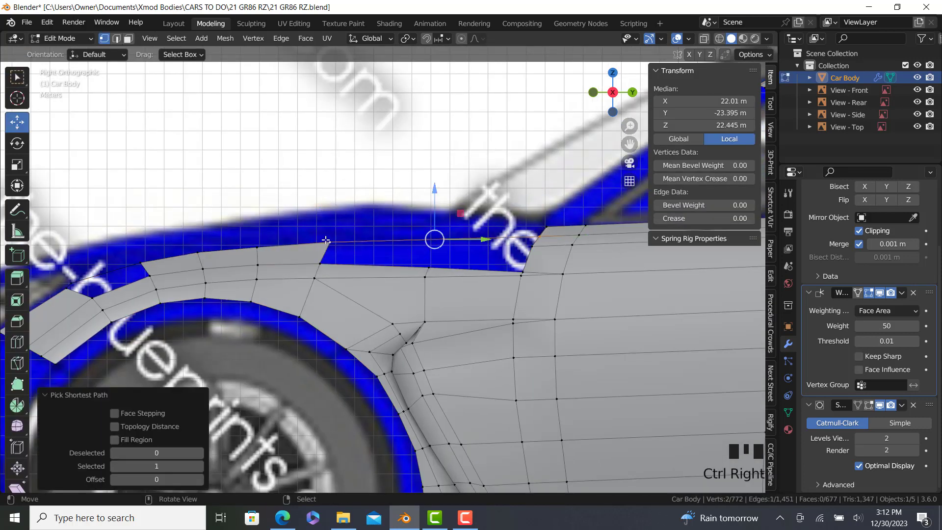
{"action": "key", "text": "w"}
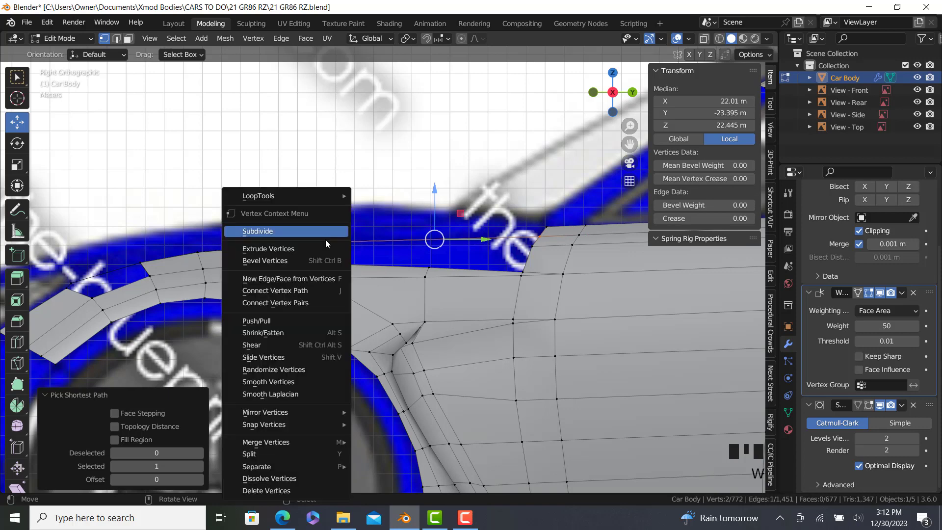
{"action": "left_click", "coordinate": [325, 239]}
{"action": "right_click", "coordinate": [434, 240]}
Step: Fill the front part of the opening behind the wheel arch strip with a face up to the new midpoint
{"action": "right_click", "coordinate": [432, 255], "text": "ctrl"}
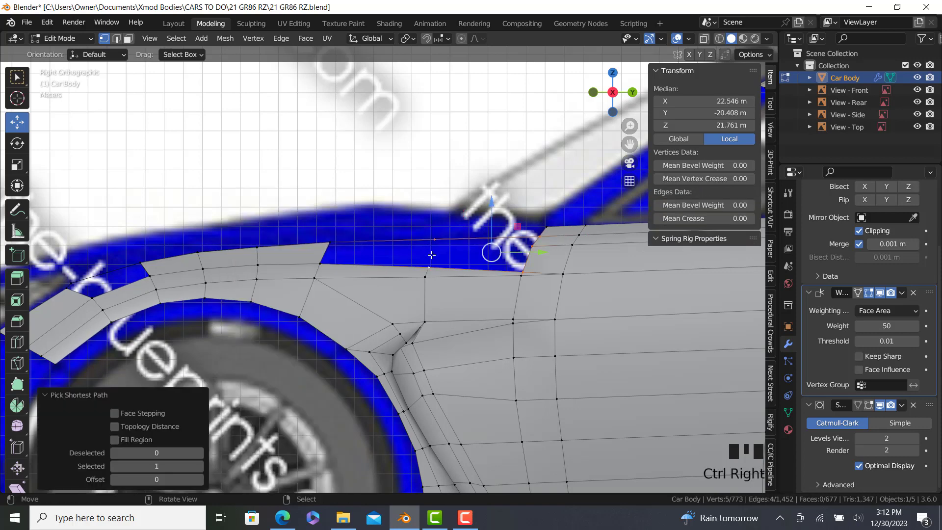
{"action": "right_click", "coordinate": [432, 259], "text": "ctrl"}
{"action": "key", "text": "f"}
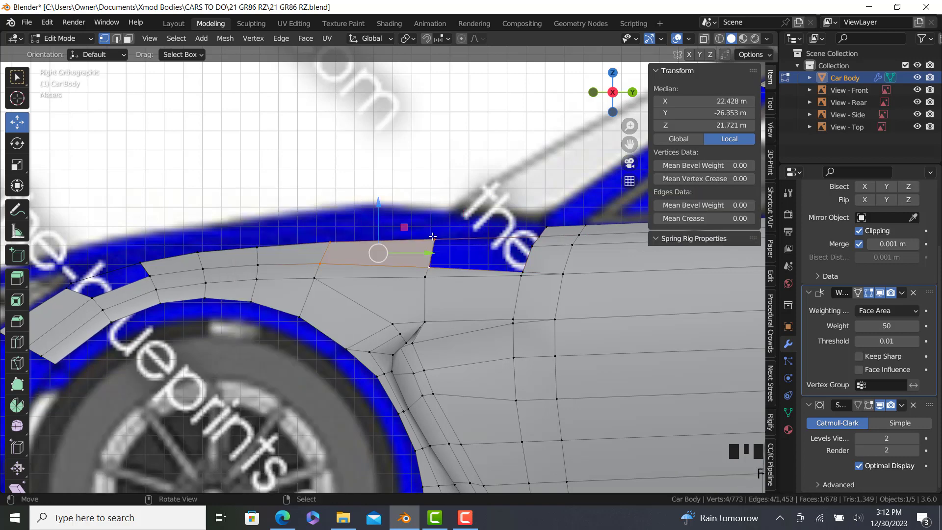
Step: Move the new face's upper rear vertex about 0.054 m outward along X
{"action": "right_click", "coordinate": [434, 239]}
{"action": "key", "text": "KP_7"}
{"action": "key", "text": "shift+z"}
{"action": "scroll", "coordinate": [454, 228], "scroll_direction": "up", "scroll_amount": 2}
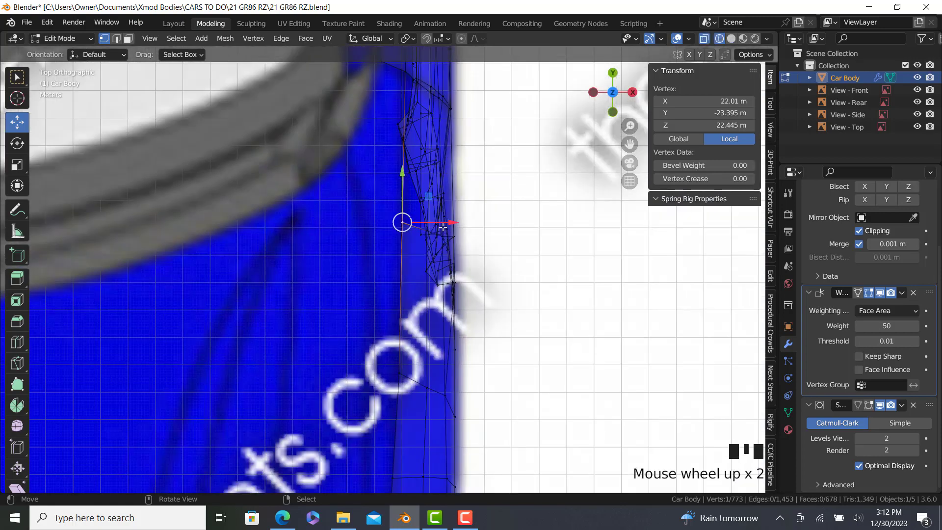
{"action": "key", "text": "shift+z"}
{"action": "mouse_move", "coordinate": [454, 228]}
{"action": "middle_mouse_down"}
{"action": "mouse_move", "coordinate": [432, 206]}
{"action": "mouse_move", "coordinate": [449, 185]}
{"action": "middle_mouse_up"}
{"action": "left_click_drag", "start_coordinate": [446, 220], "coordinate": [453, 220]}
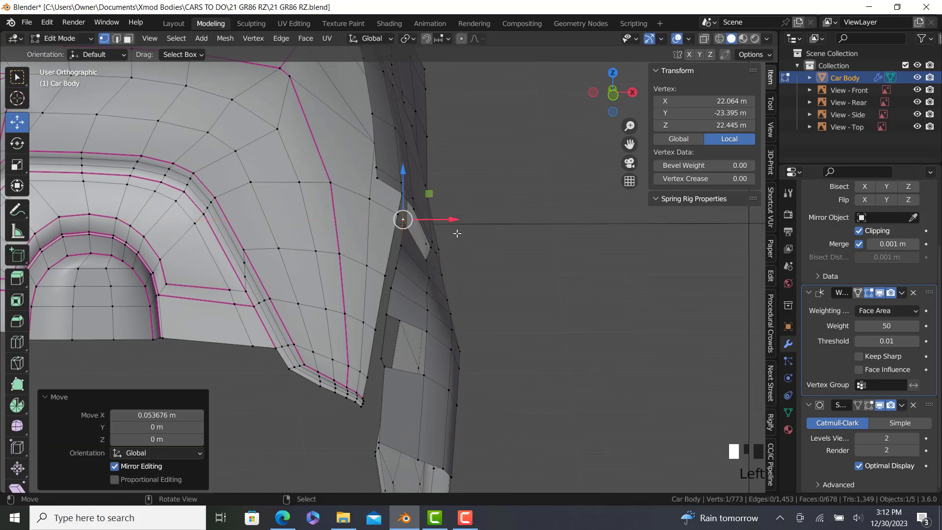
Step: Cut a lengthwise edge loop through the new upper fender strip and move it about 0.05 m outward along X
{"action": "middle_click_drag", "start_coordinate": [454, 220], "coordinate": [515, 195]}
{"action": "left_click", "coordinate": [17, 342]}
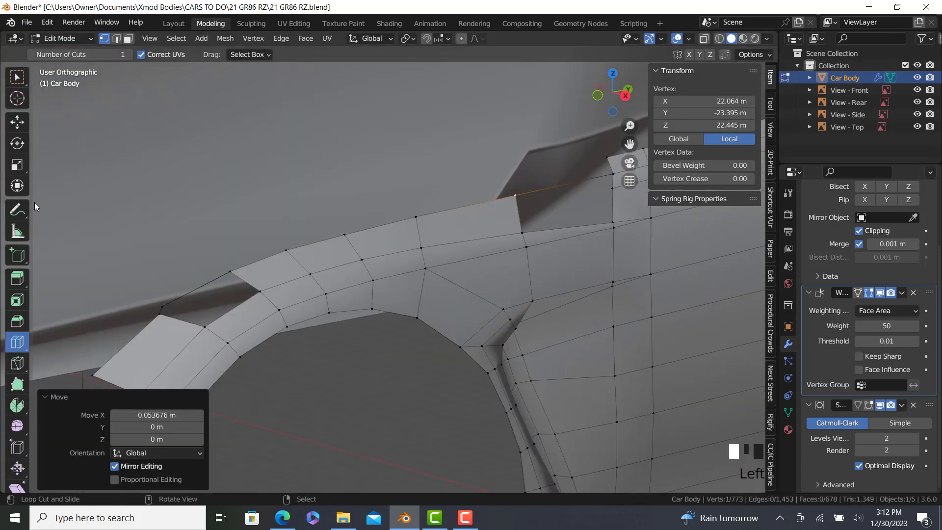
{"action": "left_click_drag", "start_coordinate": [261, 271], "coordinate": [238, 266]}
{"action": "key", "text": "shift+space"}
{"action": "key", "text": "g"}
{"action": "key", "text": "KP_1"}
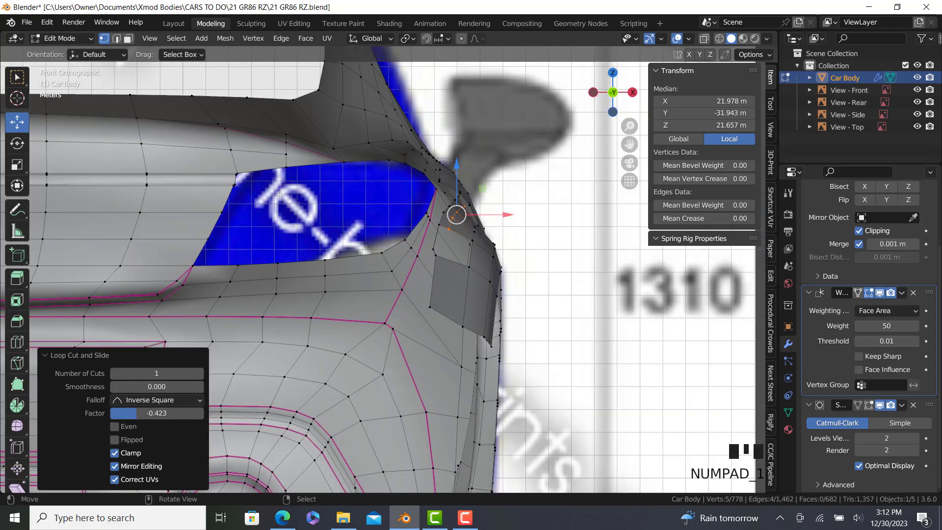
{"action": "scroll", "coordinate": [417, 237], "scroll_direction": "up", "scroll_amount": 3}
{"action": "left_click_drag", "start_coordinate": [457, 239], "coordinate": [459, 239]}
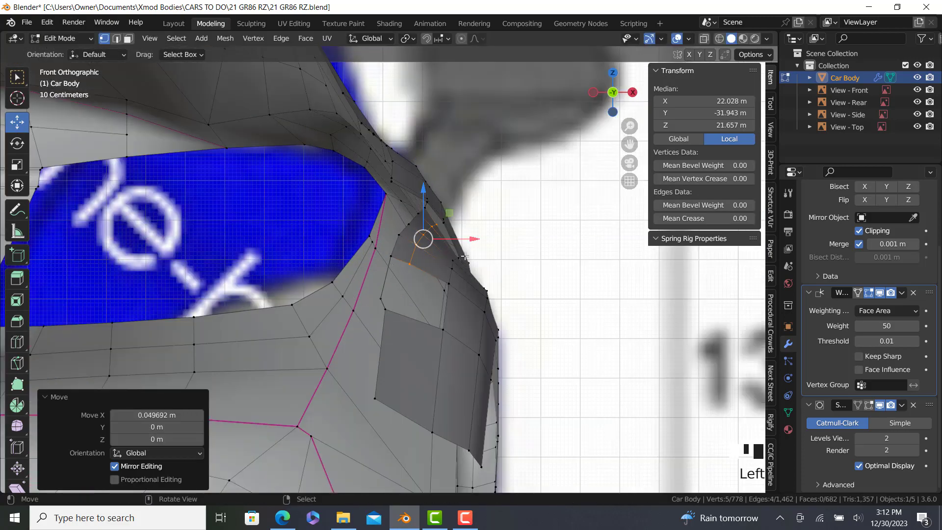
Step: Slide the selected vertices along their edges, and shift a single vertex of the strip slightly outward along X
{"action": "key", "text": "g"}
{"action": "key", "text": "g"}
{"action": "left_click", "coordinate": [466, 257]}
{"action": "middle_click_drag", "start_coordinate": [466, 257], "coordinate": [450, 294]}
{"action": "left_click", "coordinate": [448, 282]}
{"action": "left_click_drag", "start_coordinate": [472, 294], "coordinate": [479, 295]}
{"action": "middle_click_drag", "start_coordinate": [472, 303], "coordinate": [385, 311]}
Step: Fill the opening between the strip's rear end and the side panel with two faces
{"action": "left_click", "coordinate": [502, 193]}
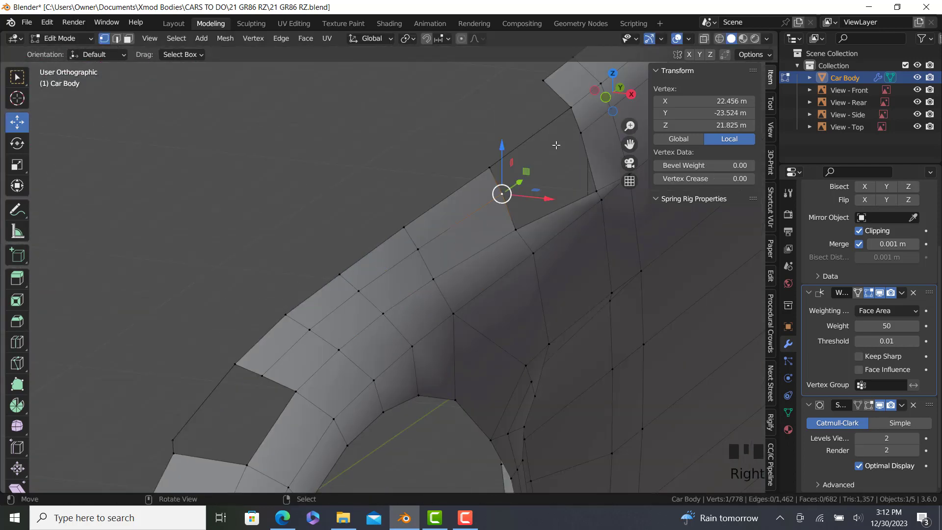
{"action": "left_click", "coordinate": [569, 106], "text": "ctrl"}
{"action": "scroll", "coordinate": [571, 166], "scroll_direction": "down", "scroll_amount": 2}
{"action": "key", "text": "f"}
{"action": "right_click", "coordinate": [579, 135]}
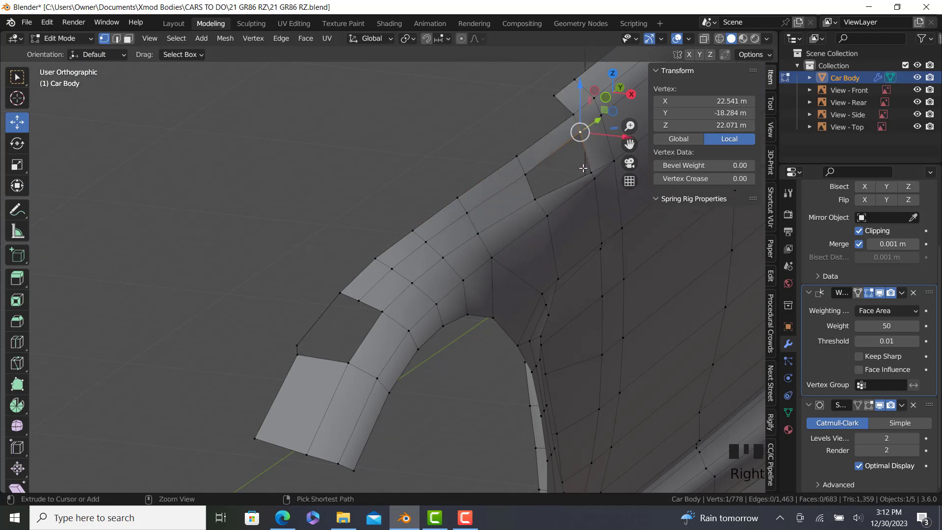
{"action": "right_click", "coordinate": [587, 169], "text": "ctrl"}
{"action": "right_click", "coordinate": [529, 169], "text": "ctrl"}
{"action": "key", "text": "f"}
Step: Fill the opening near the front end of the wheel arch strip with two faces, and check the smoothed body from the side
{"action": "right_click", "coordinate": [357, 301]}
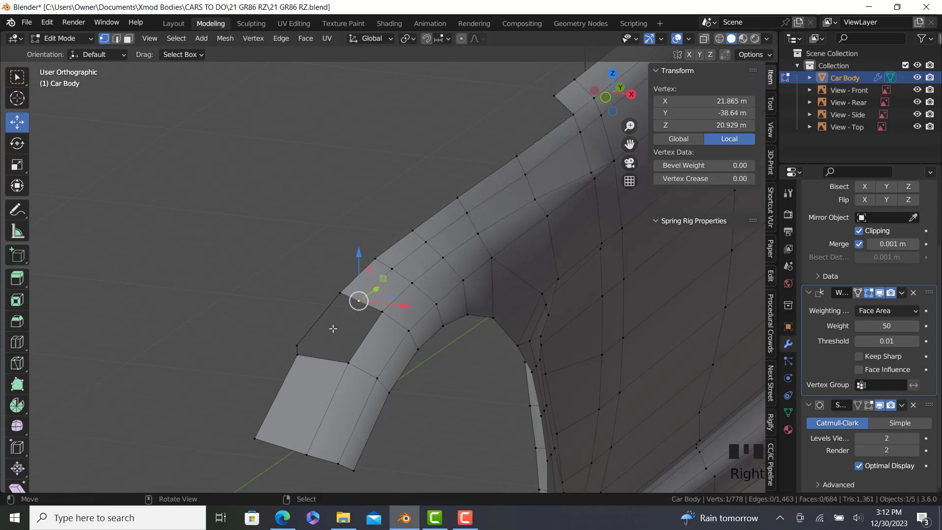
{"action": "right_click", "coordinate": [300, 354], "text": "ctrl"}
{"action": "key", "text": "f"}
{"action": "right_click", "coordinate": [302, 359]}
{"action": "right_click", "coordinate": [350, 365], "text": "ctrl"}
{"action": "right_click", "coordinate": [383, 314], "text": "ctrl"}
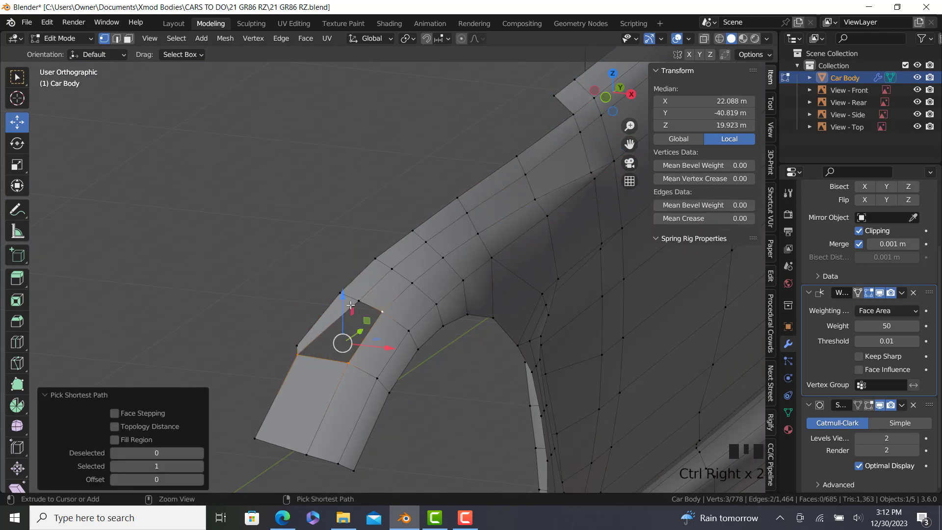
{"action": "right_click", "coordinate": [360, 302], "text": "ctrl"}
{"action": "key", "text": "f"}
{"action": "right_click", "coordinate": [361, 303]}
{"action": "key", "text": "Tab"}
{"action": "scroll", "coordinate": [405, 321], "scroll_direction": "down", "scroll_amount": 6}
{"action": "key", "text": "KP_3"}
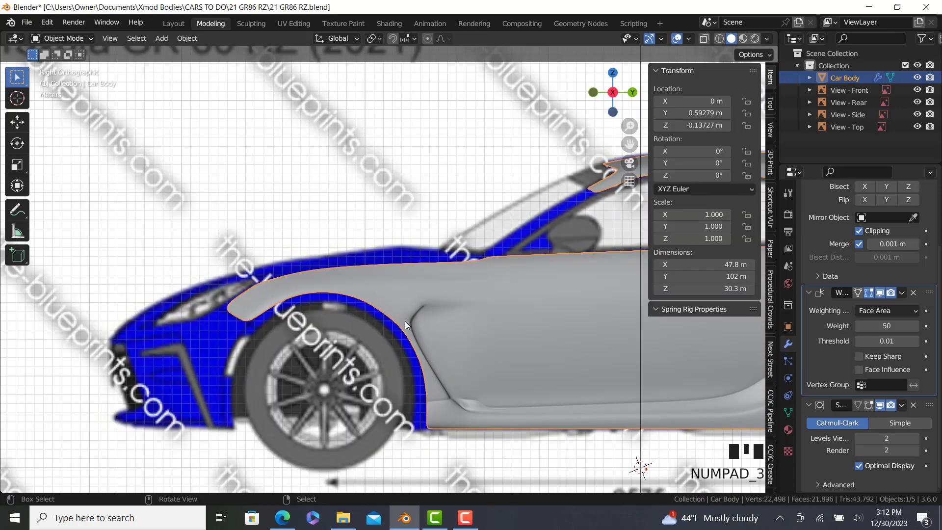
{"action": "middle_click_drag", "start_coordinate": [404, 321], "coordinate": [492, 324]}
Step: Extrude the upper fender's inner edge about 0.77 m inward along X in top view
{"action": "key", "text": "KP_7"}
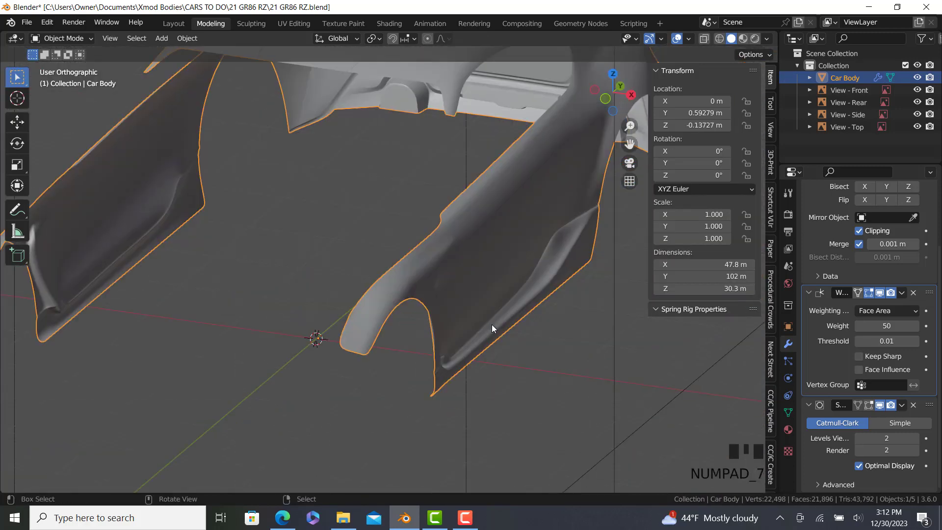
{"action": "key", "text": "Tab"}
{"action": "scroll", "coordinate": [398, 172], "scroll_direction": "up", "scroll_amount": 3}
{"action": "scroll", "coordinate": [392, 392], "scroll_direction": "up", "scroll_amount": 1}
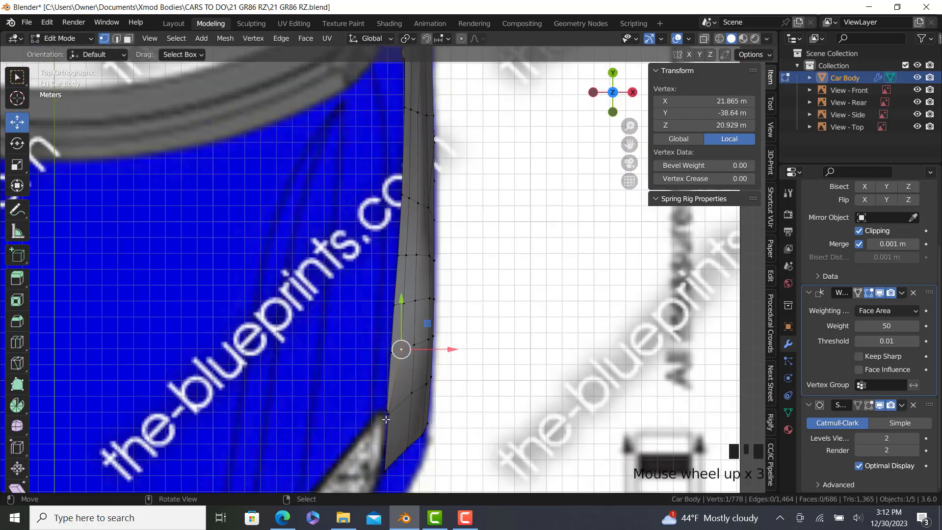
{"action": "right_click", "coordinate": [376, 402]}
{"action": "right_click", "coordinate": [409, 125], "text": "ctrl"}
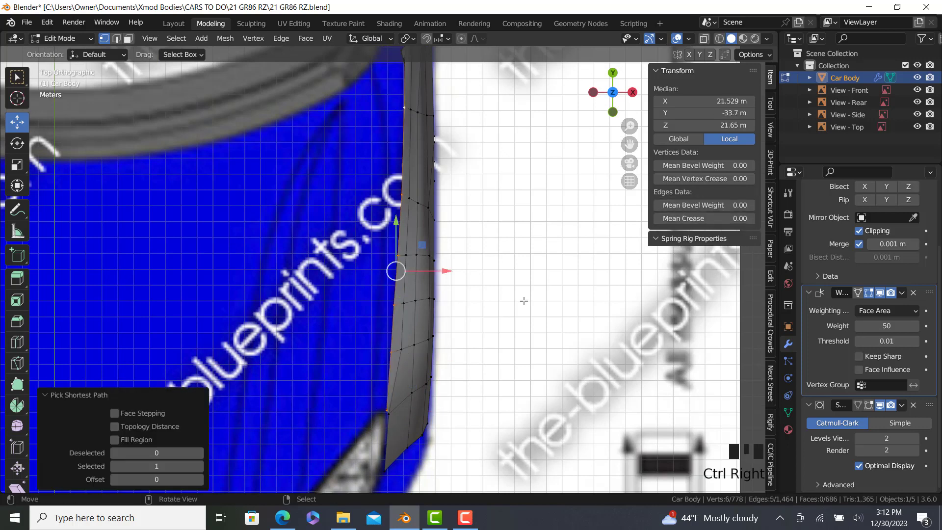
{"action": "key", "text": "g"}
{"action": "key", "text": "x"}
{"action": "left_click", "coordinate": [454, 265]}
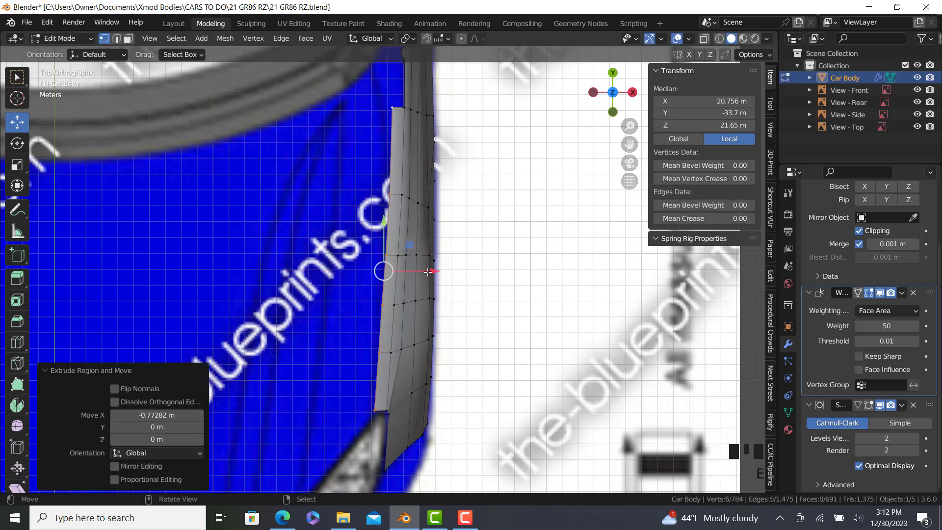
Step: Scale the extruded edge along X to about 0.65 and move it about 0.25 m further inward
{"action": "key", "text": "s"}
{"action": "key", "text": "x"}
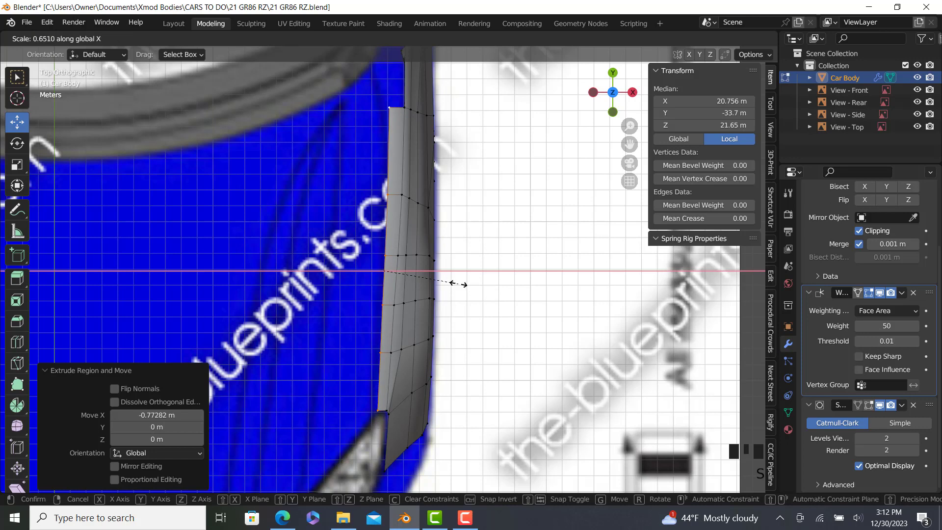
{"action": "left_click", "coordinate": [458, 284]}
{"action": "left_click_drag", "start_coordinate": [432, 270], "coordinate": [428, 271]}
Step: Move the extruded edge's rear vertex about 0.37 m forward along Y, and extrude it about 0.8 m inward and 2.8 m rearward
{"action": "key", "text": "z"}
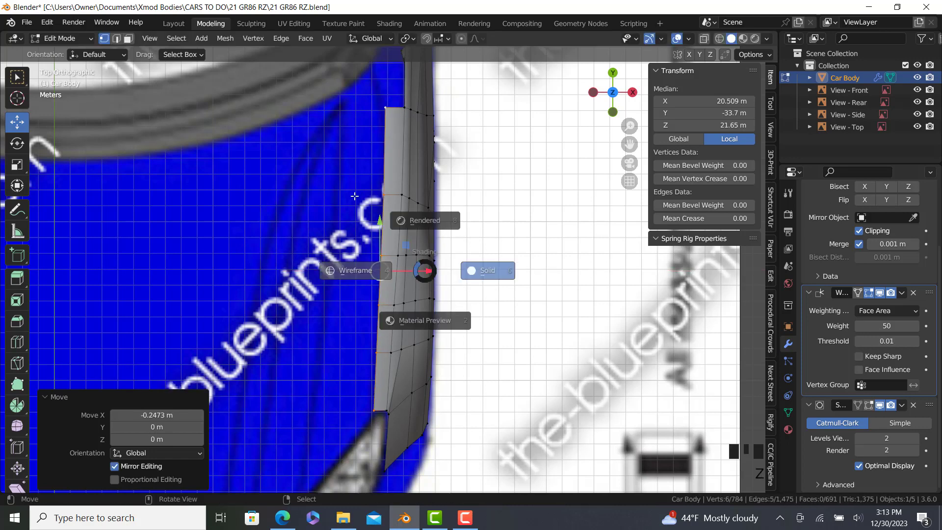
{"action": "left_click", "coordinate": [355, 196]}
{"action": "middle_click_drag", "start_coordinate": [384, 121], "coordinate": [387, 183], "text": "shift"}
{"action": "right_click", "coordinate": [388, 172]}
{"action": "left_click_drag", "start_coordinate": [388, 122], "coordinate": [388, 128]}
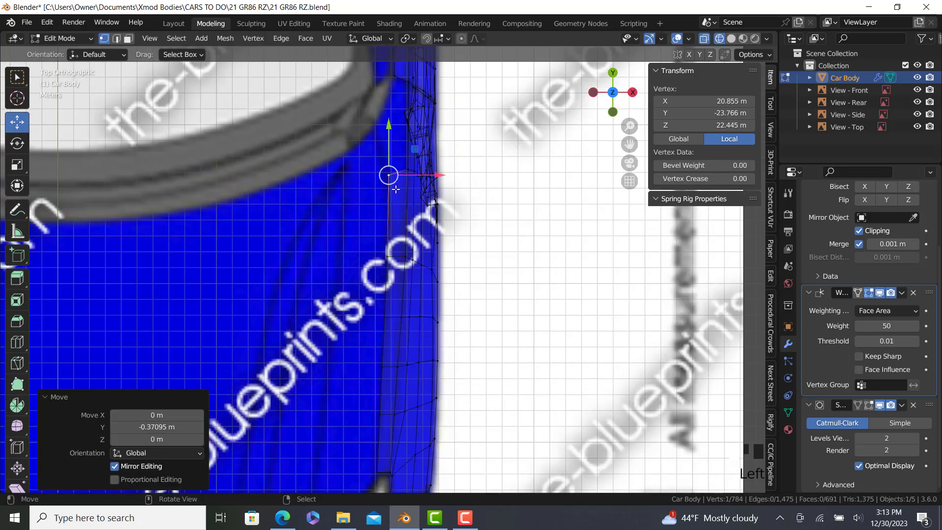
{"action": "key", "text": "e"}
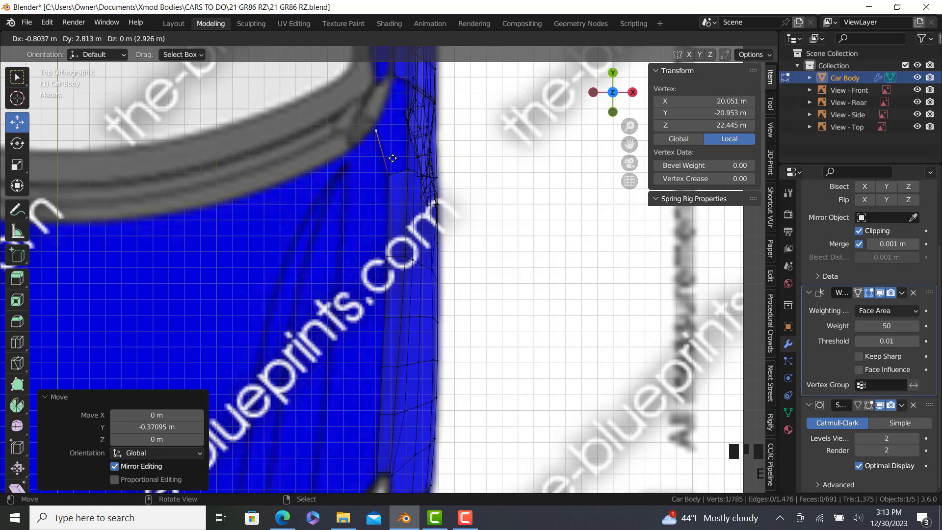
{"action": "left_click", "coordinate": [374, 131]}
Step: Raise the whole extruded edge, from its rear vertex to the headlight end, along Z in front view
{"action": "key", "text": "shift+z"}
{"action": "right_click", "coordinate": [378, 468], "text": "ctrl"}
{"action": "key", "text": "KP_1"}
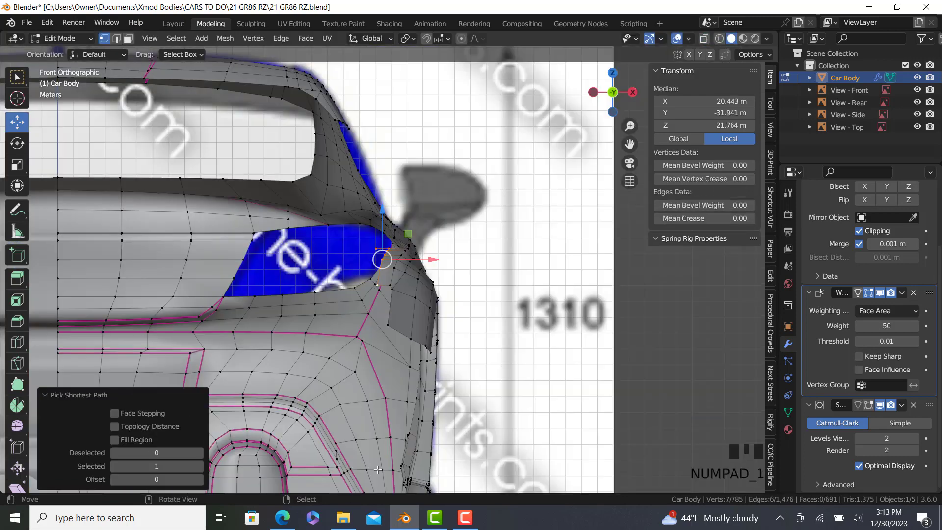
{"action": "key", "text": "shift+z"}
{"action": "scroll", "coordinate": [381, 245], "scroll_direction": "up", "scroll_amount": 3}
{"action": "left_click_drag", "start_coordinate": [381, 236], "coordinate": [385, 208]}
Step: Adjust sections of the raised edge to the blueprint's upper fender line in side view
{"action": "key", "text": "KP_3"}
{"action": "mouse_move", "coordinate": [308, 212]}
{"action": "middle_mouse_down", "text": "shift"}
{"action": "mouse_move", "coordinate": [275, 182]}
{"action": "mouse_move", "coordinate": [318, 212]}
{"action": "middle_mouse_up", "text": "shift"}
{"action": "right_click", "coordinate": [186, 249], "text": "ctrl"}
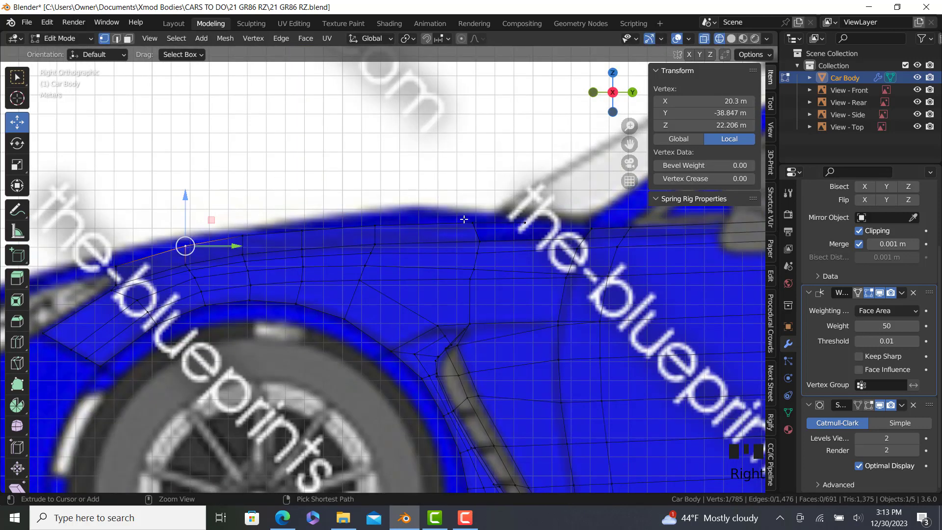
{"action": "right_click", "coordinate": [466, 222], "text": "ctrl"}
{"action": "left_click_drag", "start_coordinate": [318, 192], "coordinate": [344, 210]}
{"action": "left_click", "coordinate": [242, 239]}
{"action": "scroll", "coordinate": [373, 227], "scroll_direction": "up", "scroll_amount": 1}
{"action": "right_click", "coordinate": [371, 229], "text": "ctrl"}
Step: Raise the rear end vertex about 0.24 m along Z and connect it to the side panel's upper front corner with an edge
{"action": "left_click", "coordinate": [549, 221]}
{"action": "left_click_drag", "start_coordinate": [549, 190], "coordinate": [548, 181]}
{"action": "key", "text": "alt+z"}
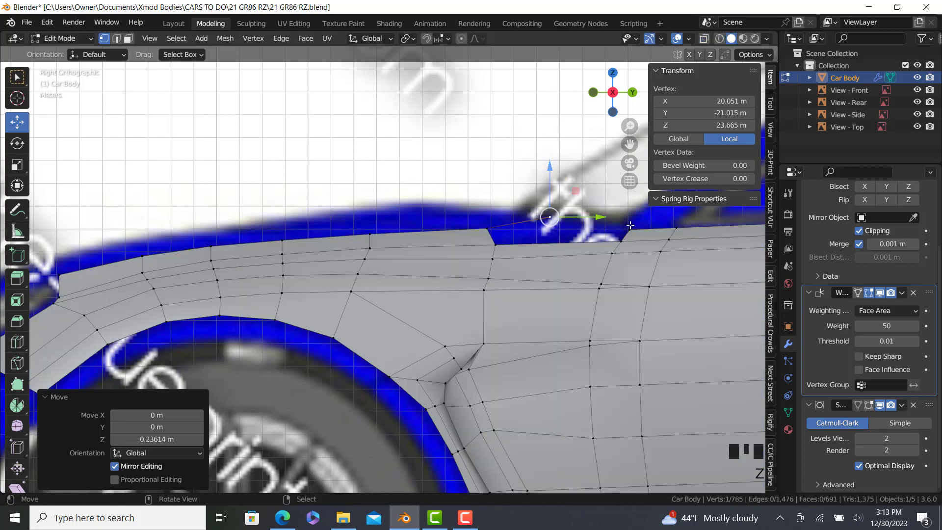
{"action": "left_click", "coordinate": [627, 227], "text": "shift"}
{"action": "scroll", "coordinate": [622, 227], "scroll_direction": "down", "scroll_amount": 2}
{"action": "left_click", "coordinate": [578, 215], "text": "shift"}
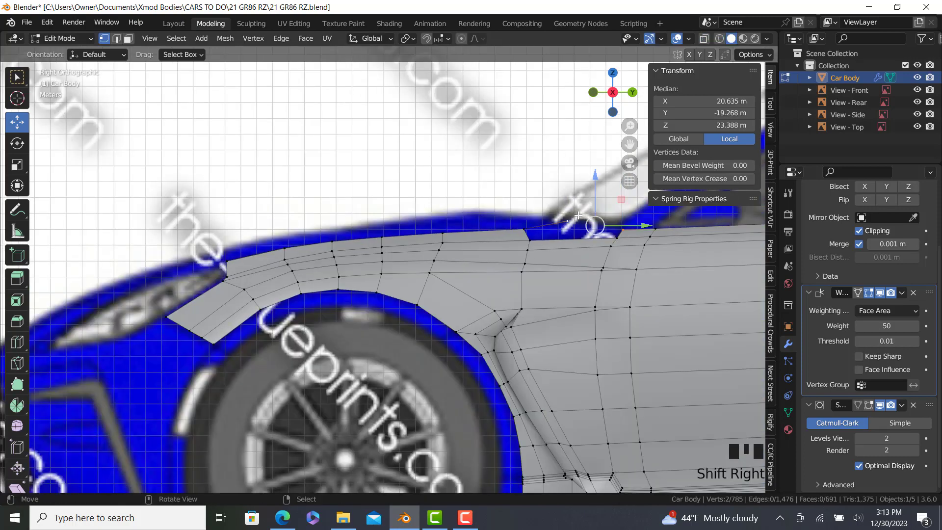
{"action": "key", "text": "f"}
Step: Subdivide the connecting edge, and move its front vertex about 0.05 m inward along X and 0.037 m rearward along Y
{"action": "middle_click_drag", "start_coordinate": [577, 216], "coordinate": [491, 255]}
{"action": "key", "text": "KP_7"}
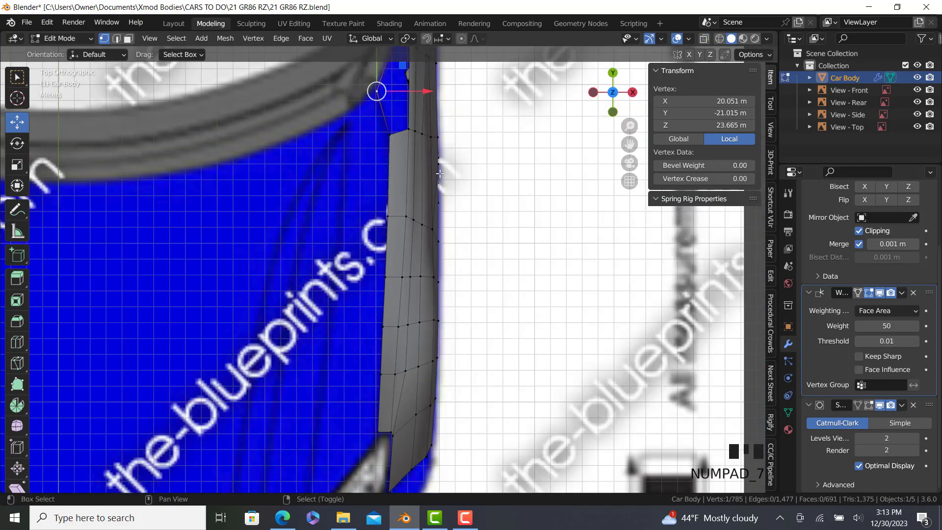
{"action": "middle_click_drag", "start_coordinate": [439, 174], "coordinate": [355, 239], "text": "shift"}
{"action": "scroll", "coordinate": [355, 238], "scroll_direction": "up", "scroll_amount": 2}
{"action": "right_click", "coordinate": [355, 238], "text": "ctrl"}
{"action": "key", "text": "w"}
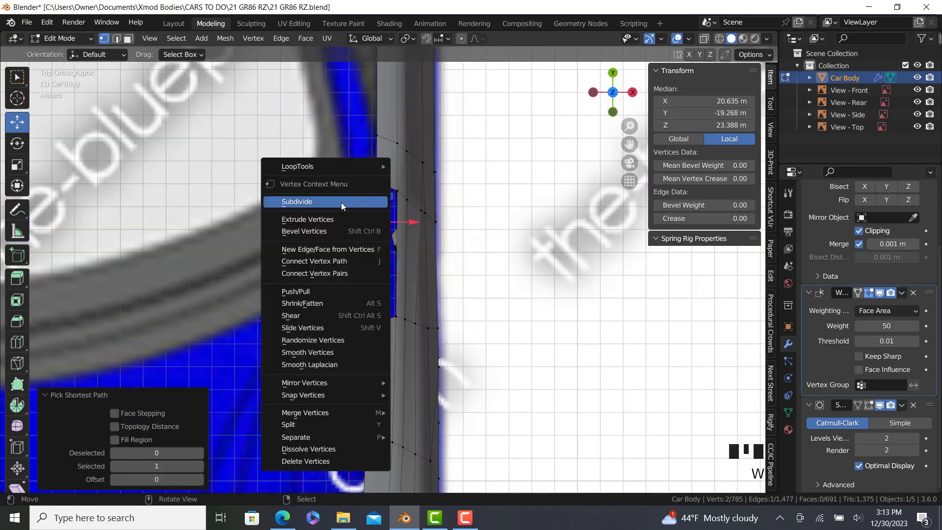
{"action": "left_click", "coordinate": [342, 205]}
{"action": "scroll", "coordinate": [362, 218], "scroll_direction": "up", "scroll_amount": 3}
{"action": "left_click", "coordinate": [370, 216]}
{"action": "left_click_drag", "start_coordinate": [370, 216], "coordinate": [347, 281]}
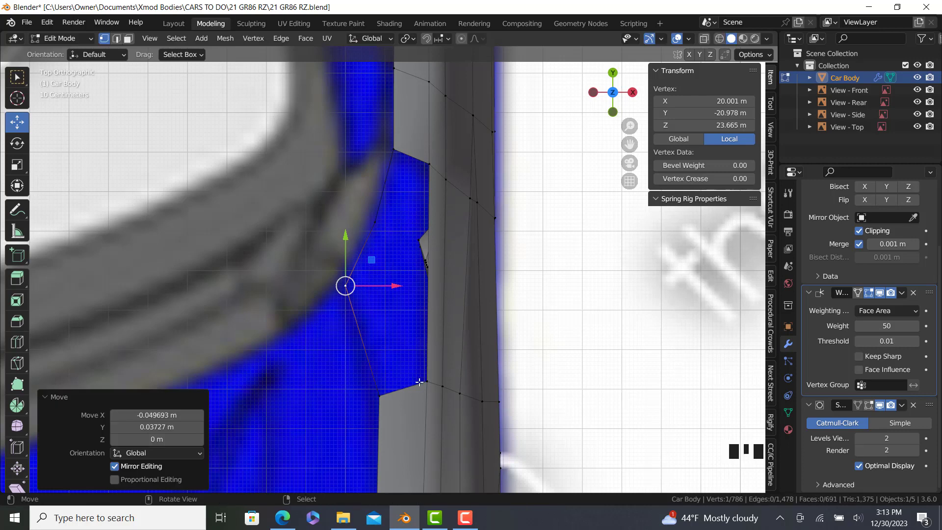
Step: Fill the gap between the subdivided connecting edge and the side panel with two faces, and check the smoothed surface
{"action": "right_click", "coordinate": [374, 219]}
{"action": "right_click", "coordinate": [427, 381], "text": "ctrl"}
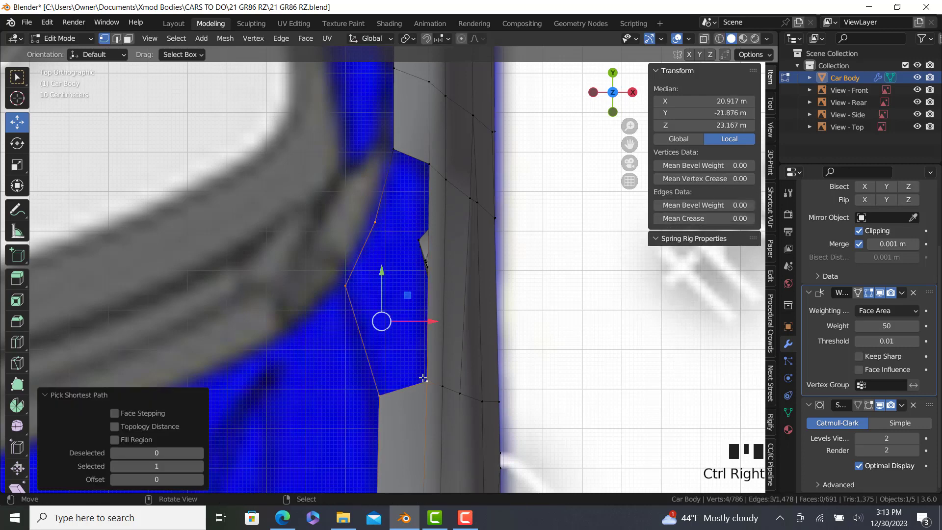
{"action": "key", "text": "f"}
{"action": "right_click", "coordinate": [427, 381]}
{"action": "right_click", "coordinate": [429, 164], "text": "ctrl"}
{"action": "right_click", "coordinate": [393, 149], "text": "ctrl"}
{"action": "right_click", "coordinate": [375, 223], "text": "ctrl"}
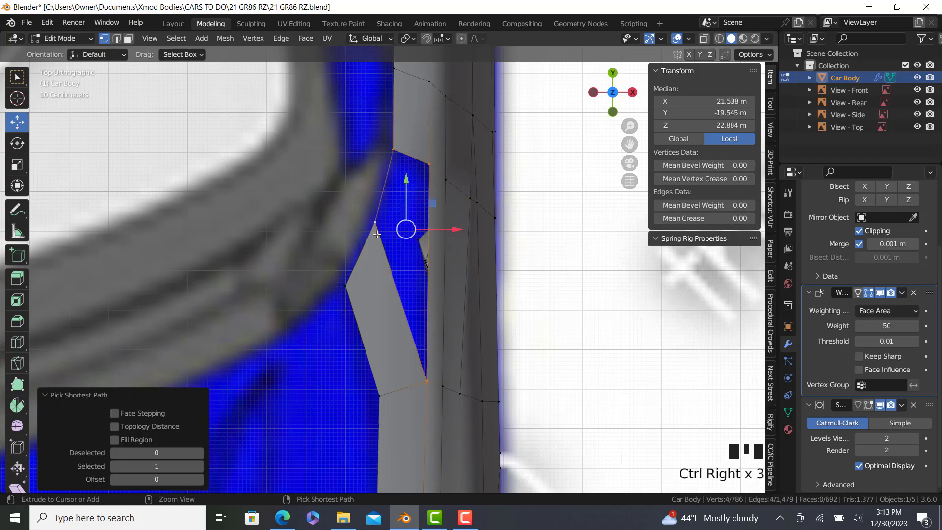
{"action": "key", "text": "f"}
{"action": "right_click", "coordinate": [375, 223]}
{"action": "scroll", "coordinate": [376, 236], "scroll_direction": "down", "scroll_amount": 4}
{"action": "middle_click_drag", "start_coordinate": [376, 236], "coordinate": [375, 229]}
{"action": "key", "text": "Tab"}
{"action": "scroll", "coordinate": [373, 246], "scroll_direction": "down", "scroll_amount": 4}
Step: Adjust the rear vertices of the fender's upper inner edge in front view, and check the smoothed body
{"action": "key", "text": "KP_3"}
{"action": "key", "text": "Tab"}
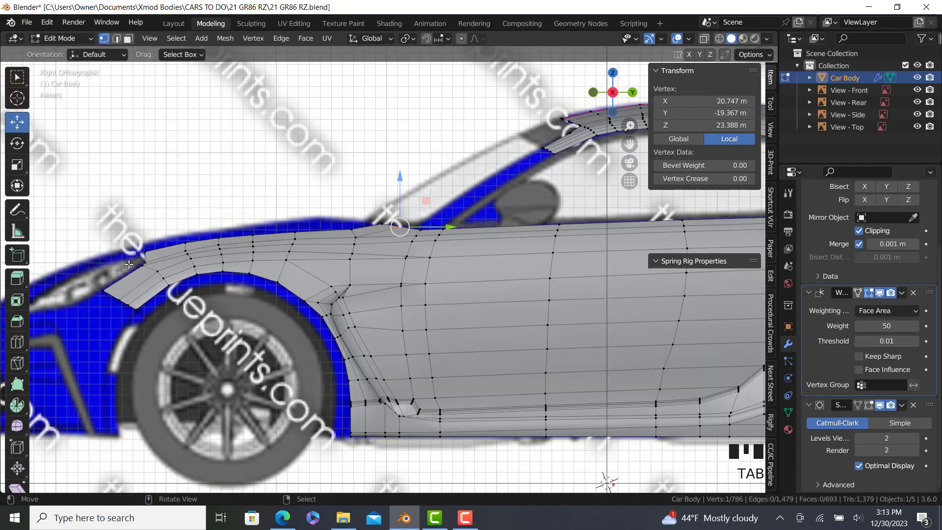
{"action": "scroll", "coordinate": [147, 249], "scroll_direction": "up", "scroll_amount": 2}
{"action": "right_click", "coordinate": [210, 244]}
{"action": "key", "text": "KP_Decimal"}
{"action": "key", "text": "KP_1"}
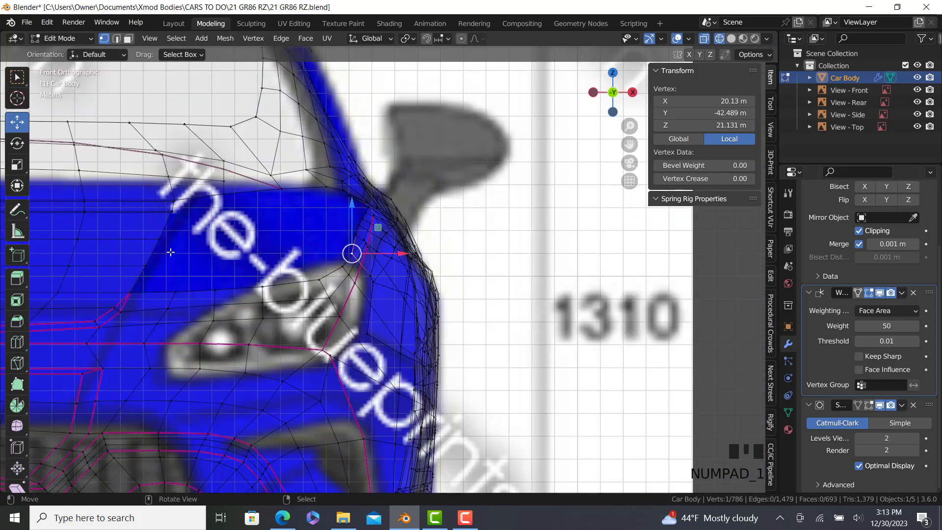
{"action": "scroll", "coordinate": [349, 225], "scroll_direction": "up", "scroll_amount": 2}
{"action": "scroll", "coordinate": [348, 225], "scroll_direction": "up", "scroll_amount": 4}
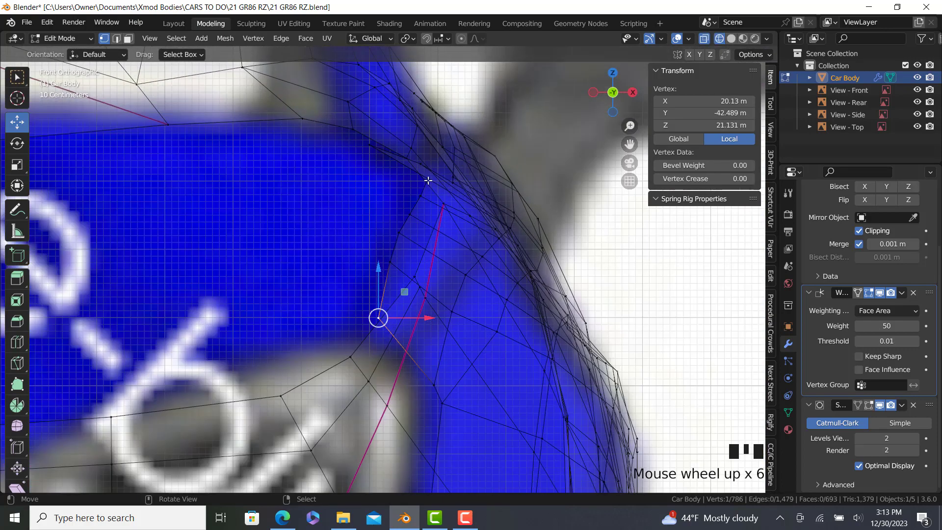
{"action": "right_click", "coordinate": [427, 178]}
{"action": "right_click", "coordinate": [418, 196], "text": "ctrl"}
{"action": "left_click_drag", "start_coordinate": [461, 196], "coordinate": [465, 184]}
{"action": "right_click", "coordinate": [415, 193]}
{"action": "right_click", "coordinate": [417, 186], "text": "ctrl"}
{"action": "key", "text": "Tab"}
{"action": "scroll", "coordinate": [441, 231], "scroll_direction": "down", "scroll_amount": 12}
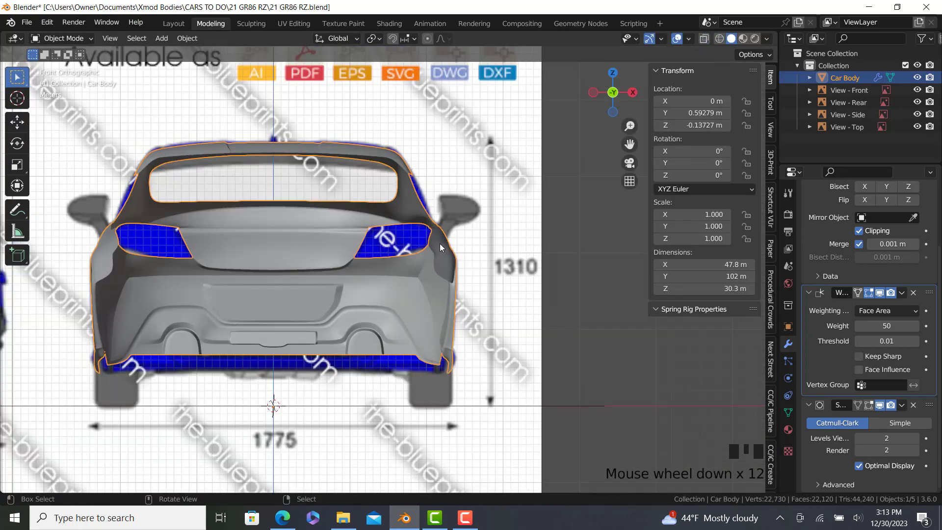
Step: Consult the reference photo and extrude the fender's upper inner edge about 2.49 m inward along X and 2.18 m forward along Y
{"action": "key", "text": "KP_7"}
{"action": "key", "text": "Tab"}
{"action": "scroll", "coordinate": [431, 294], "scroll_direction": "up", "scroll_amount": 2}
{"action": "right_click", "coordinate": [431, 343]}
{"action": "scroll", "coordinate": [431, 343], "scroll_direction": "up", "scroll_amount": 3}
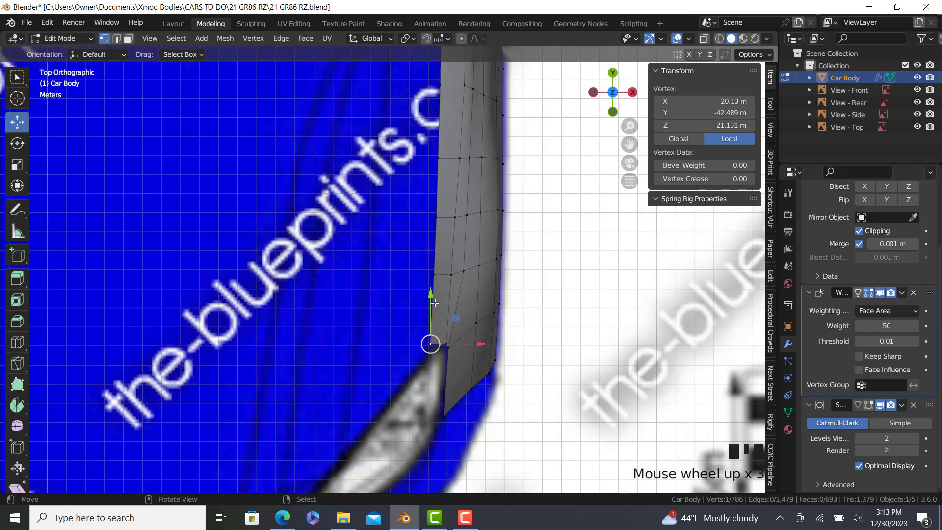
{"action": "left_click", "coordinate": [434, 303]}
{"action": "scroll", "coordinate": [434, 299], "scroll_direction": "down", "scroll_amount": 3}
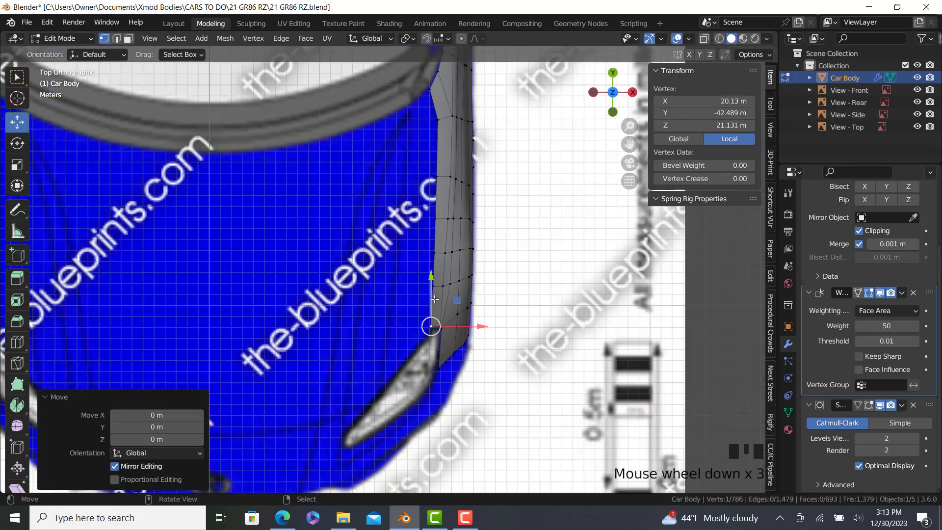
{"action": "right_click", "coordinate": [430, 86], "text": "ctrl"}
{"action": "left_click", "coordinate": [283, 518]}
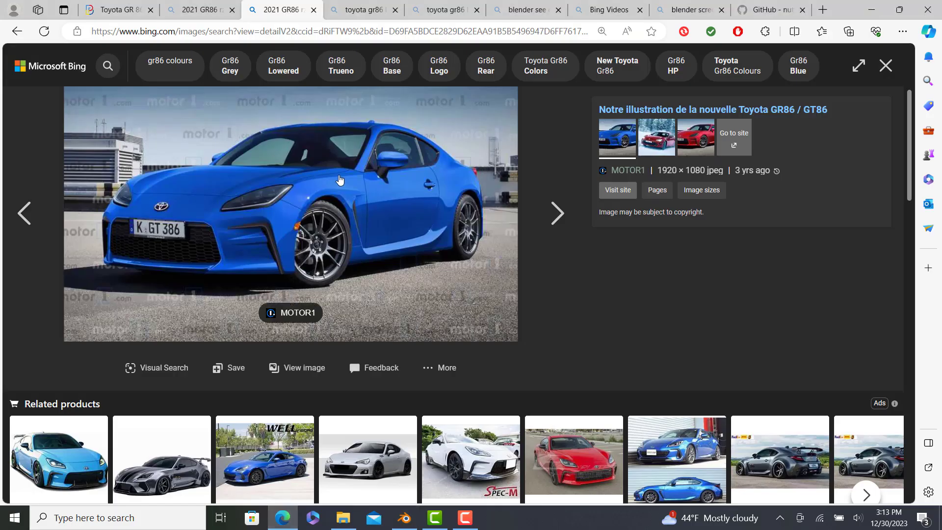
{"action": "left_click", "coordinate": [404, 517]}
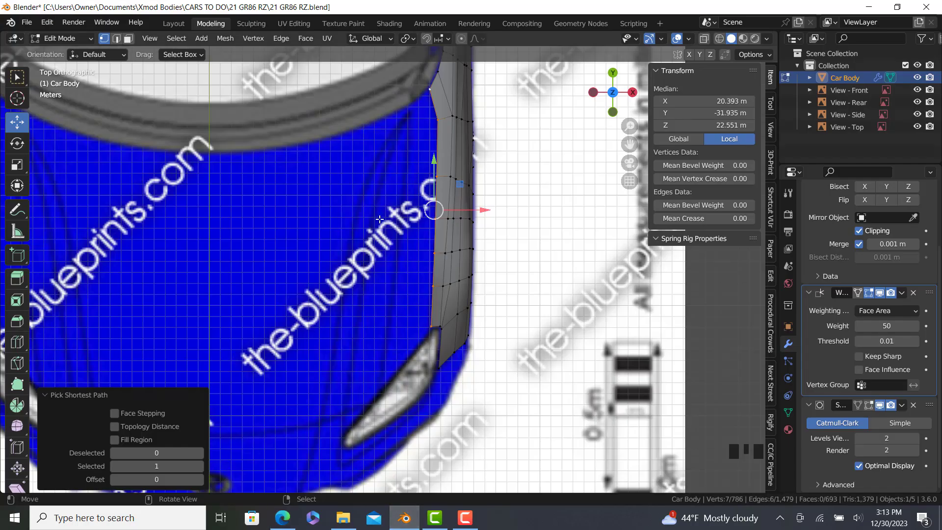
{"action": "key", "text": "e"}
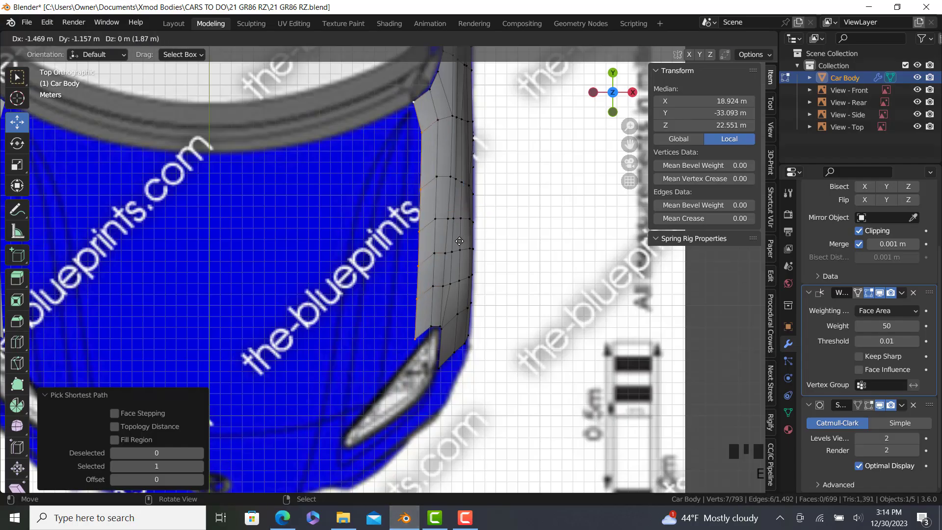
{"action": "left_click", "coordinate": [505, 256]}
Step: Rotate the extruded edge slightly, scale it by about 1.12, and move it about 1.2 m inward and 2.09 m forward in top view
{"action": "key", "text": "r"}
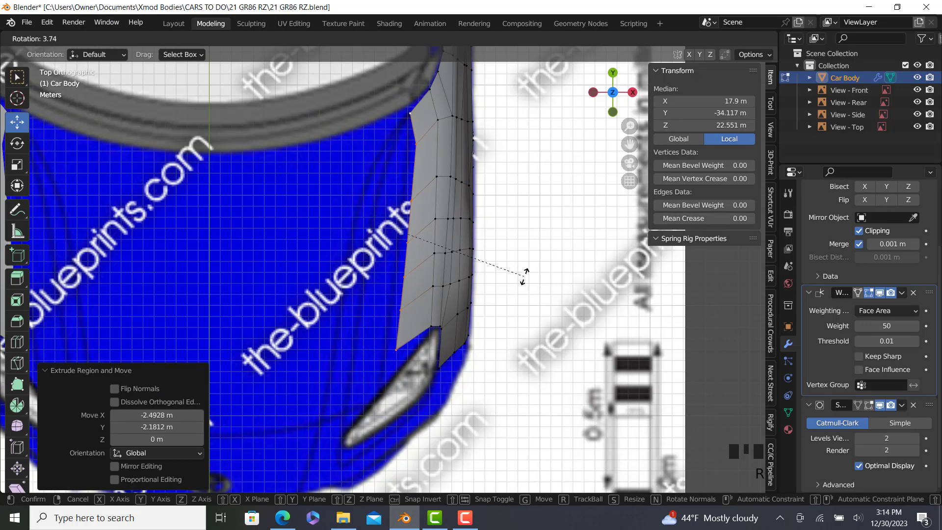
{"action": "left_click", "coordinate": [524, 275]}
{"action": "key", "text": "s"}
{"action": "left_click", "coordinate": [538, 280]}
{"action": "key", "text": "z"}
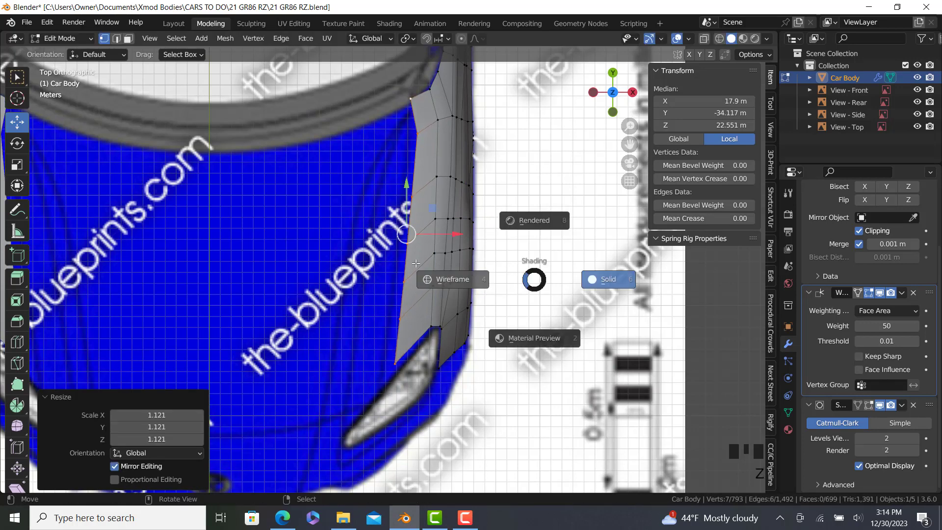
{"action": "left_click", "coordinate": [453, 278]}
{"action": "left_click_drag", "start_coordinate": [411, 240], "coordinate": [398, 263]}
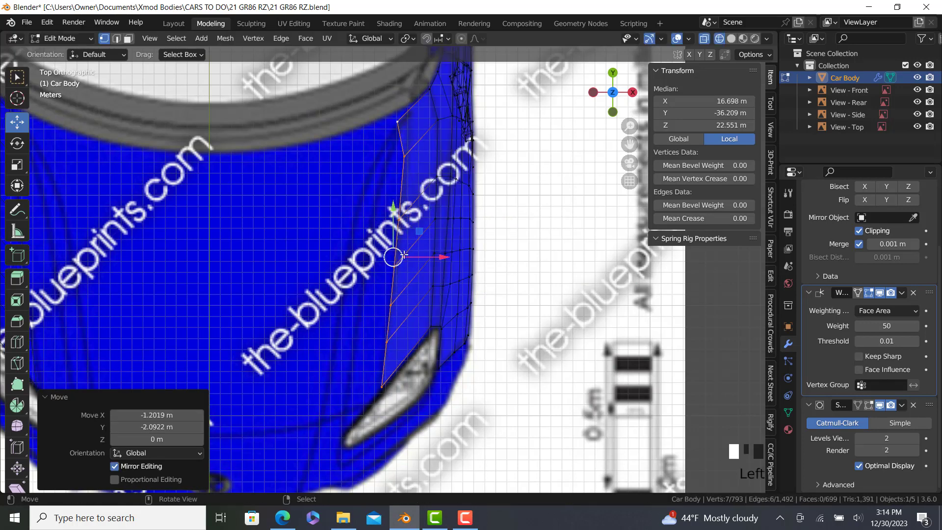
Step: Move the second vertex from the rear of the new inner edge about 0.09 m outward along X
{"action": "middle_click_drag", "start_coordinate": [412, 122], "coordinate": [411, 157], "text": "shift"}
{"action": "right_click", "coordinate": [404, 160]}
{"action": "left_click_drag", "start_coordinate": [404, 164], "coordinate": [434, 195]}
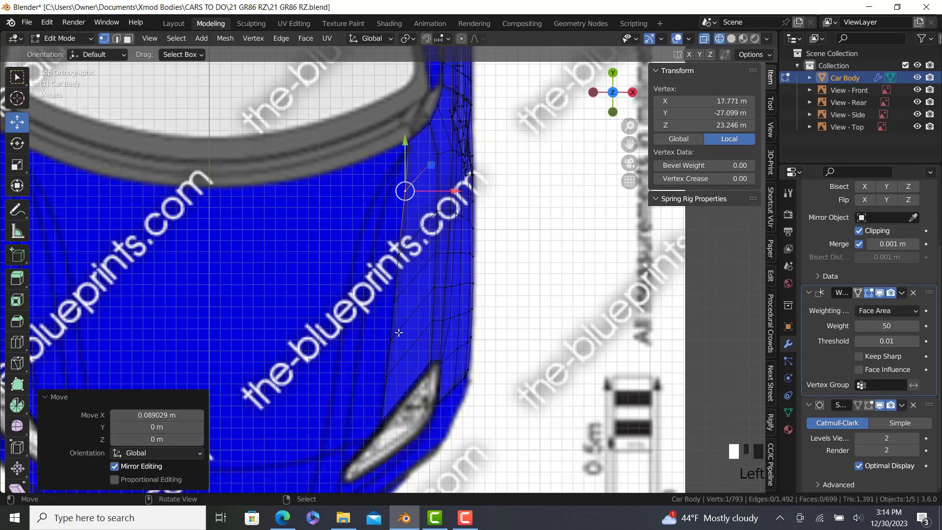
Step: Scale the whole new inner edge in front view by about 1.05 along X and 1.15 along Z
{"action": "right_click", "coordinate": [387, 420]}
{"action": "right_click", "coordinate": [414, 146], "text": "ctrl"}
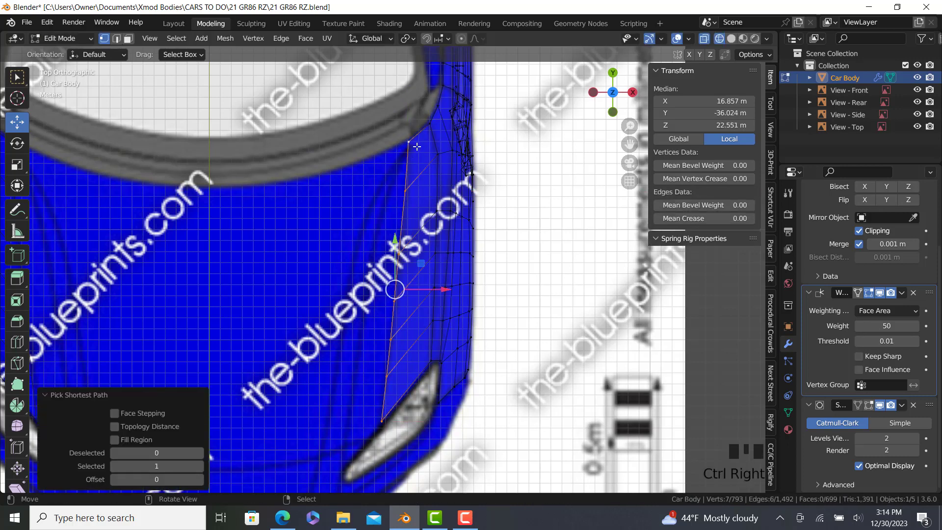
{"action": "key", "text": "KP_1"}
{"action": "scroll", "coordinate": [393, 223], "scroll_direction": "up", "scroll_amount": 2}
{"action": "key", "text": "s"}
{"action": "key", "text": "x"}
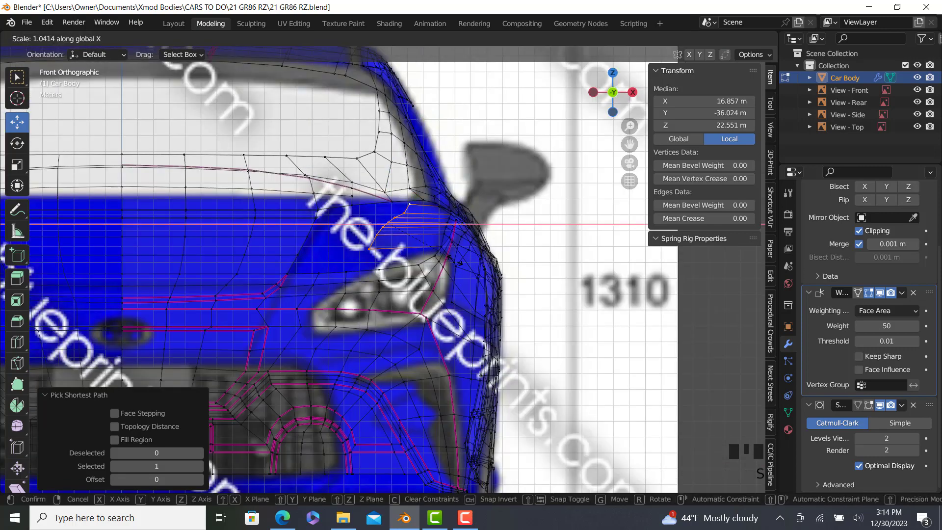
{"action": "left_click", "coordinate": [379, 210]}
{"action": "key", "text": "s"}
{"action": "key", "text": "z"}
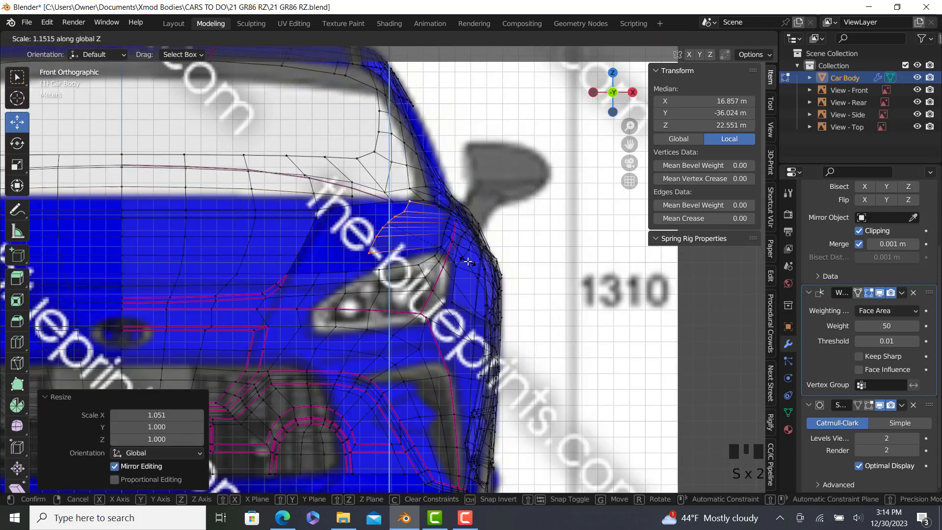
{"action": "left_click", "coordinate": [468, 261]}
Step: Scale the inner edge without its rear vertex by about 1.35 along Z, lower it about 0.25 m, and scale it by 1.08 along Z
{"action": "key", "text": "b"}
{"action": "left_click", "coordinate": [387, 182]}
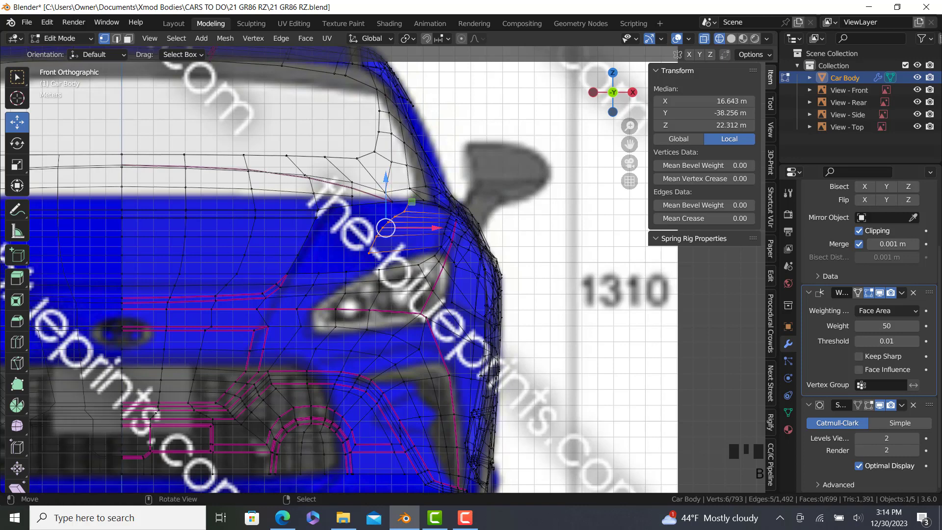
{"action": "key", "text": "s"}
{"action": "key", "text": "z"}
{"action": "left_click", "coordinate": [493, 294]}
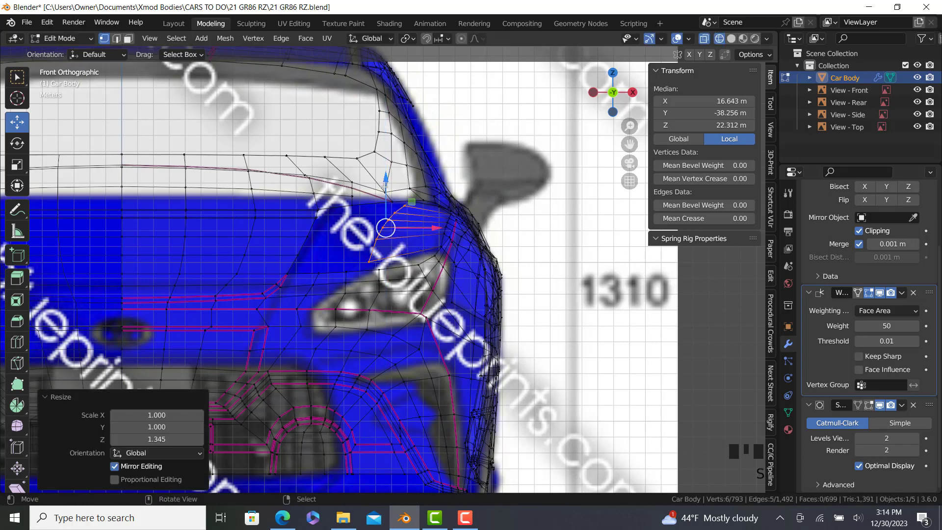
{"action": "left_click_drag", "start_coordinate": [384, 186], "coordinate": [384, 192]}
{"action": "key", "text": "s"}
{"action": "key", "text": "z"}
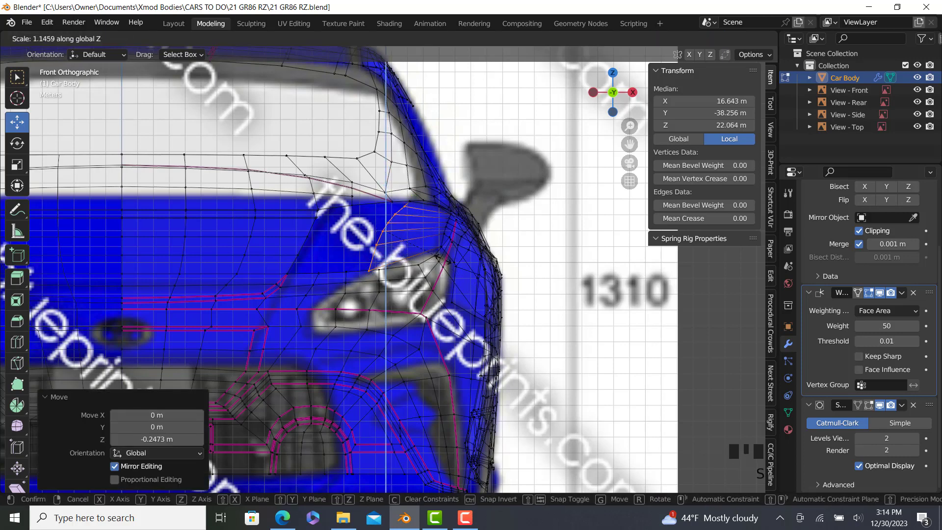
{"action": "left_click", "coordinate": [431, 257]}
Step: Lower the whole inner edge, including its rear vertex, about 0.09 m along Z in side view
{"action": "scroll", "coordinate": [345, 211], "scroll_direction": "down", "scroll_amount": 4}
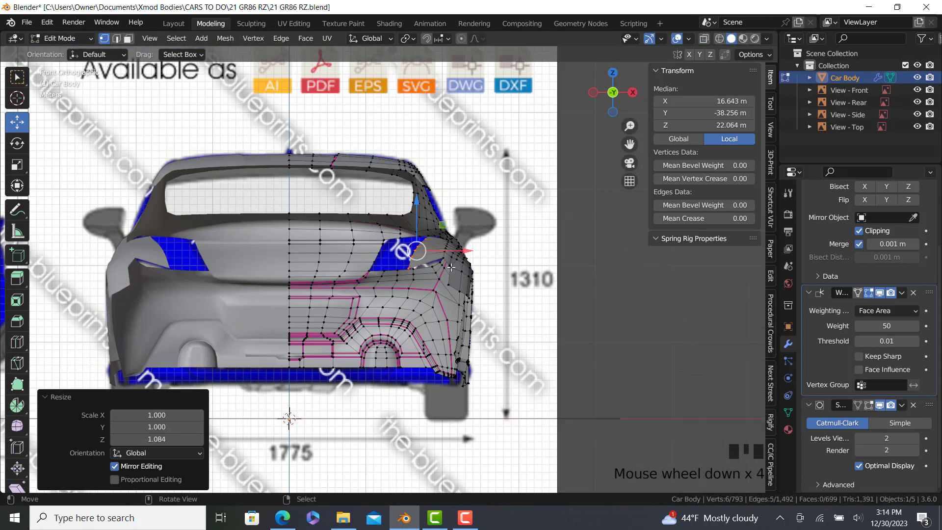
{"action": "key", "text": "KP_3"}
{"action": "scroll", "coordinate": [345, 211], "scroll_direction": "up", "scroll_amount": 3}
{"action": "scroll", "coordinate": [345, 211], "scroll_direction": "up", "scroll_amount": 2}
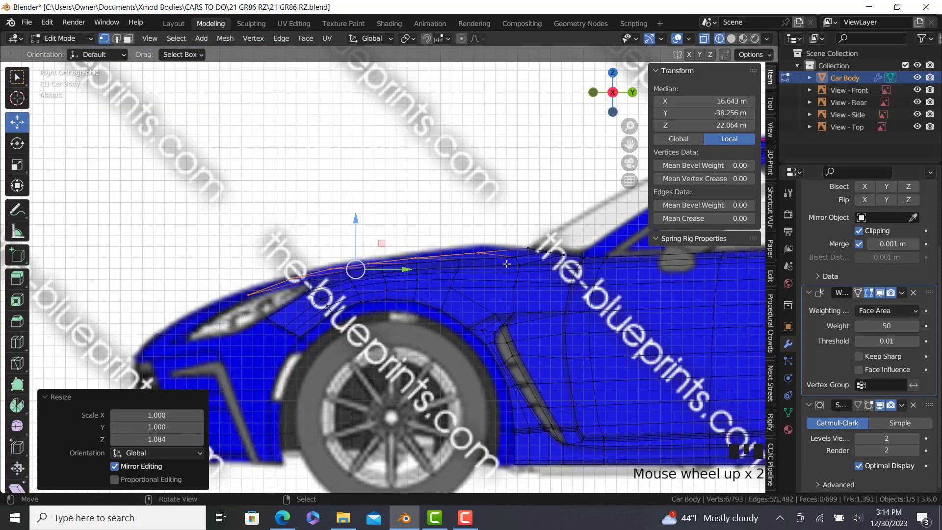
{"action": "scroll", "coordinate": [409, 240], "scroll_direction": "up", "scroll_amount": 1}
{"action": "right_click", "coordinate": [536, 252]}
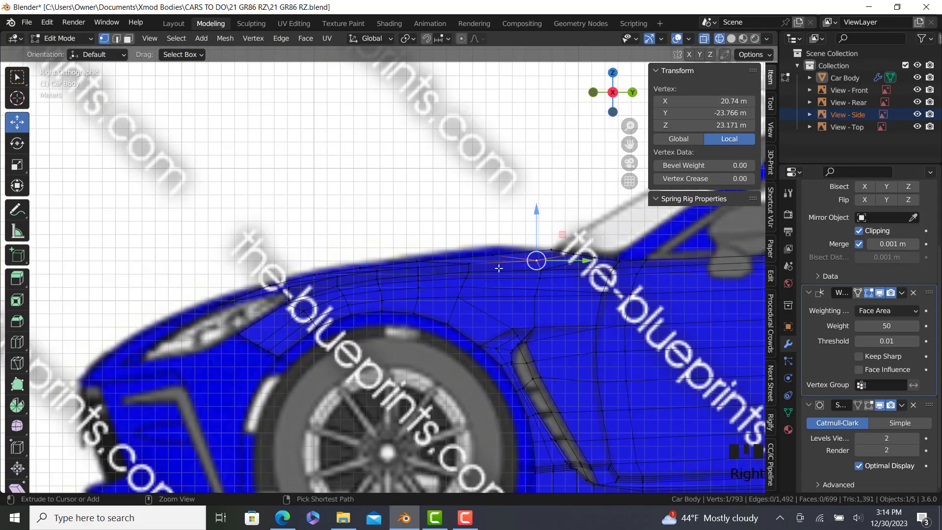
{"action": "right_click", "coordinate": [214, 305], "text": "ctrl"}
{"action": "scroll", "coordinate": [215, 305], "scroll_direction": "up", "scroll_amount": 1}
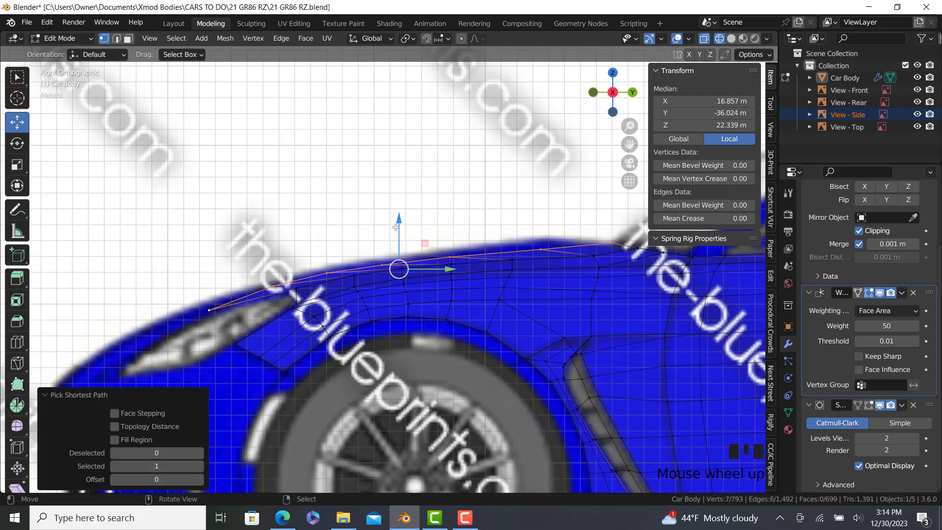
{"action": "left_click_drag", "start_coordinate": [399, 221], "coordinate": [396, 229]}
{"action": "left_click", "coordinate": [398, 231]}
{"action": "scroll", "coordinate": [377, 278], "scroll_direction": "down", "scroll_amount": 5}
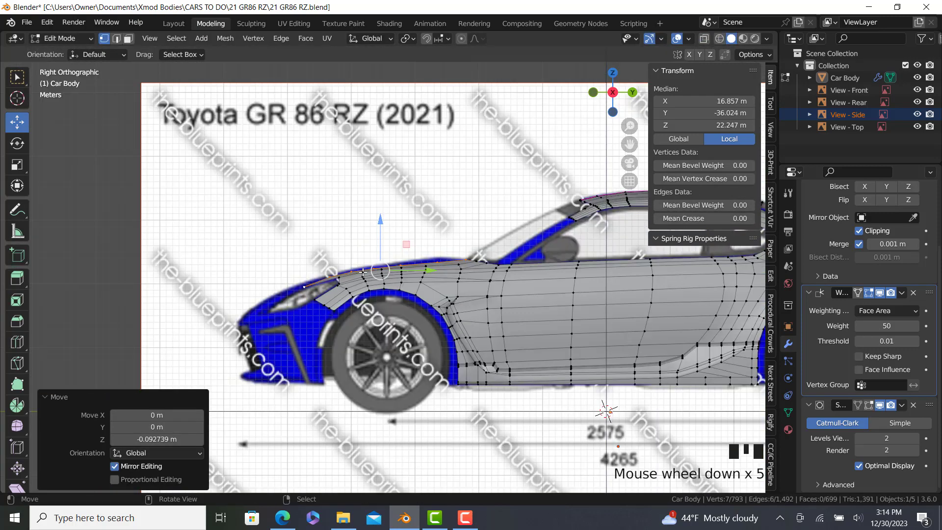
Step: Check the bonnet and headlight on the reference photo, and add one loop cut across the fender's front row of faces
{"action": "key", "text": "KP_7"}
{"action": "scroll", "coordinate": [377, 278], "scroll_direction": "up", "scroll_amount": 4}
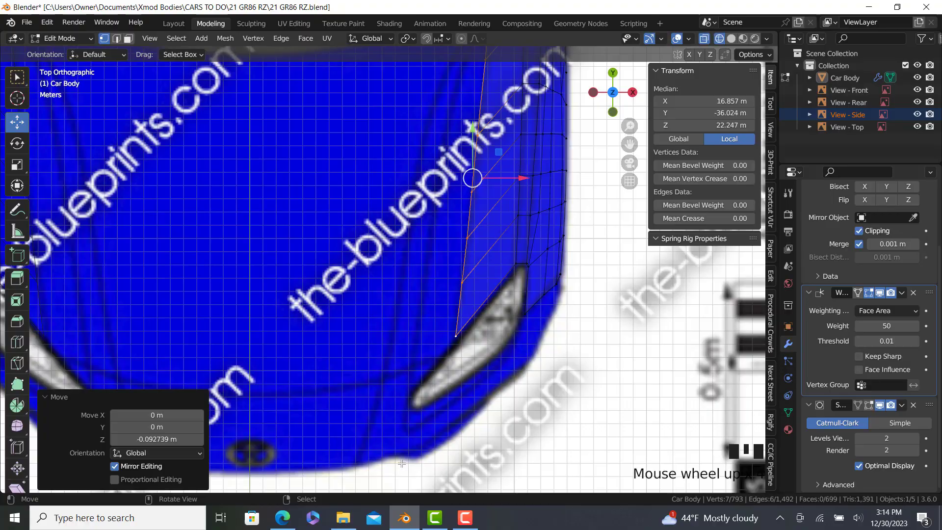
{"action": "left_click", "coordinate": [277, 521]}
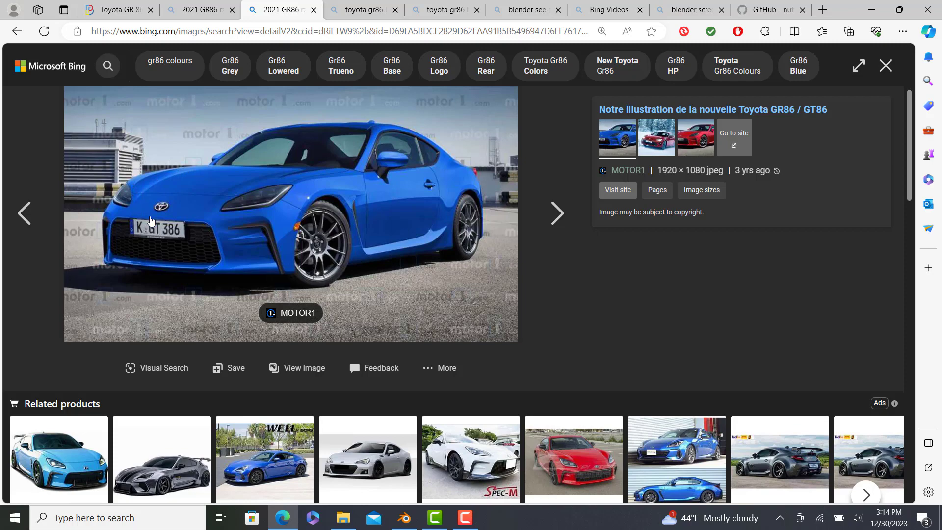
{"action": "left_click", "coordinate": [404, 518]}
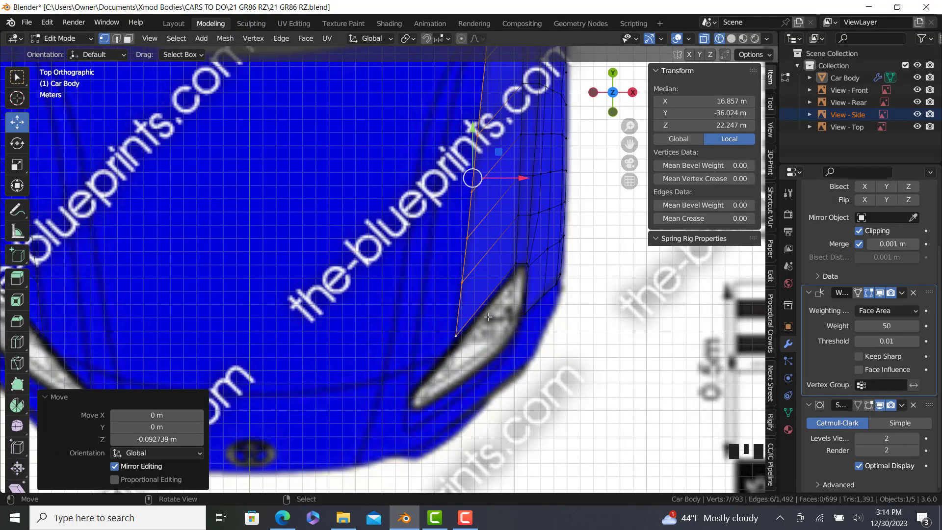
{"action": "scroll", "coordinate": [488, 317], "scroll_direction": "up", "scroll_amount": 2}
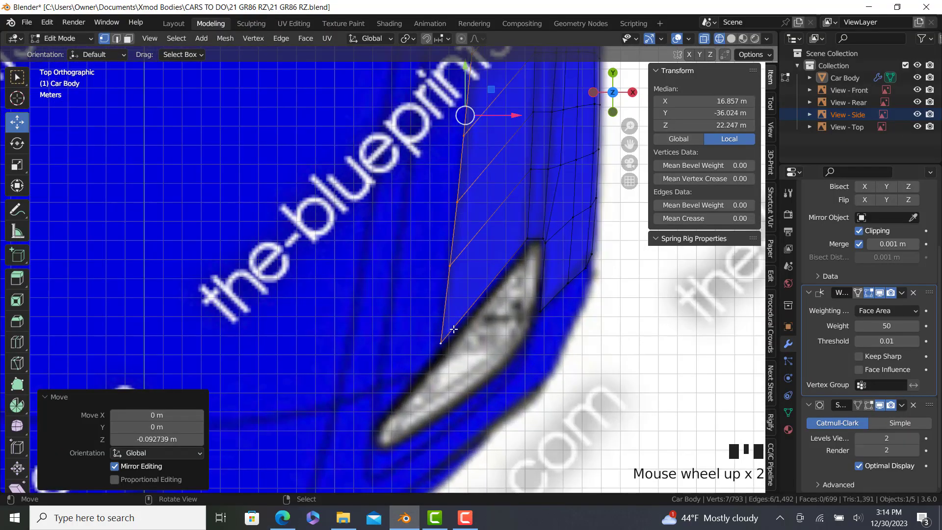
{"action": "left_click", "coordinate": [16, 344]}
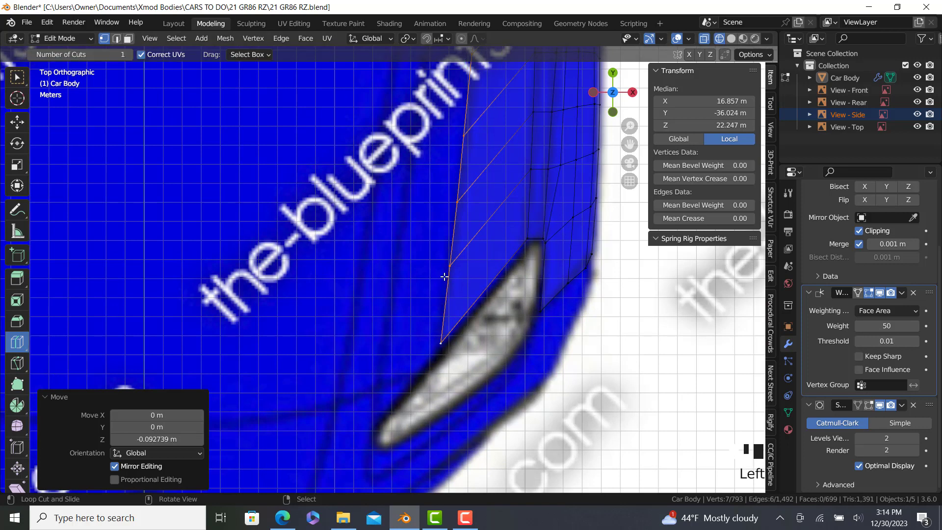
{"action": "left_click", "coordinate": [444, 288]}
{"action": "left_click", "coordinate": [18, 123]}
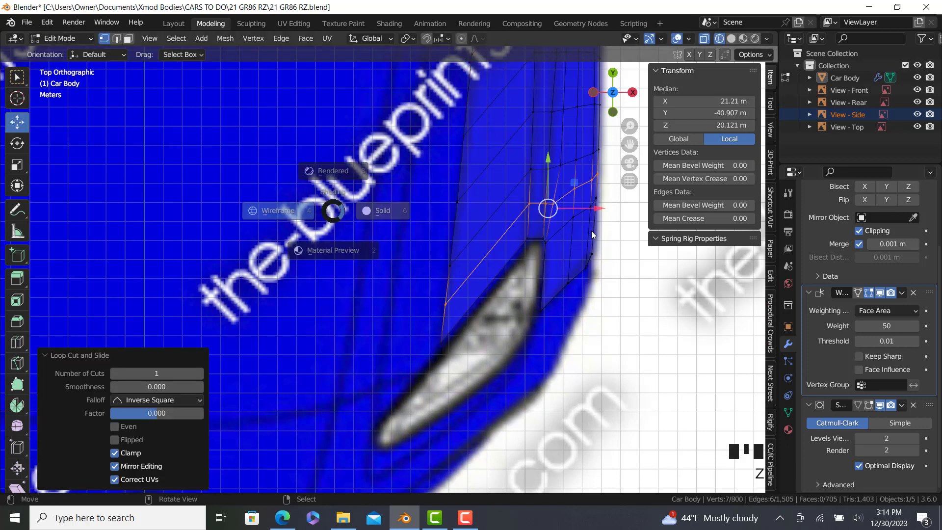
Step: Slide the new loop's lower section above the wheel arch forward by a factor of about 0.13 in side view
{"action": "key", "text": "KP_3"}
{"action": "scroll", "coordinate": [541, 334], "scroll_direction": "up", "scroll_amount": 2}
{"action": "left_click_drag", "start_coordinate": [494, 315], "coordinate": [488, 315]}
{"action": "right_click", "coordinate": [462, 369]}
{"action": "right_click", "coordinate": [434, 335], "text": "ctrl"}
{"action": "key", "text": "g"}
{"action": "key", "text": "g"}
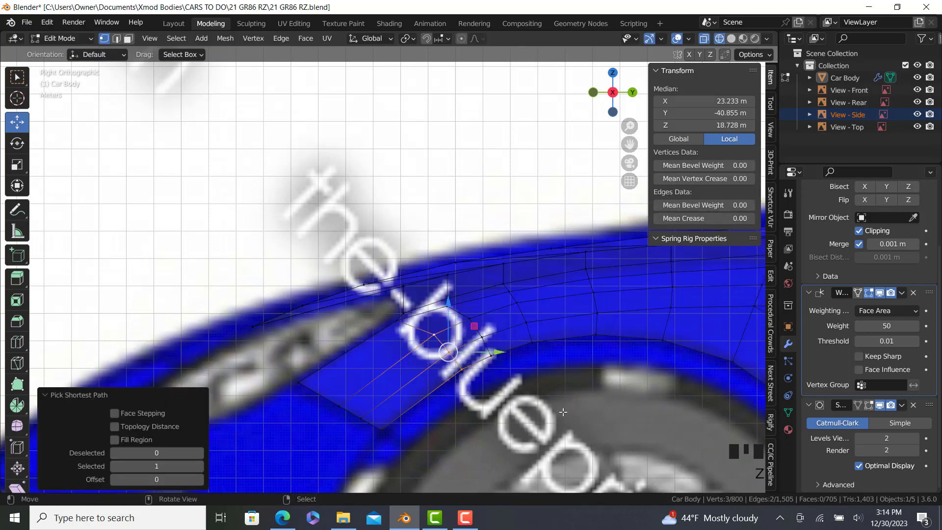
{"action": "left_click", "coordinate": [436, 293]}
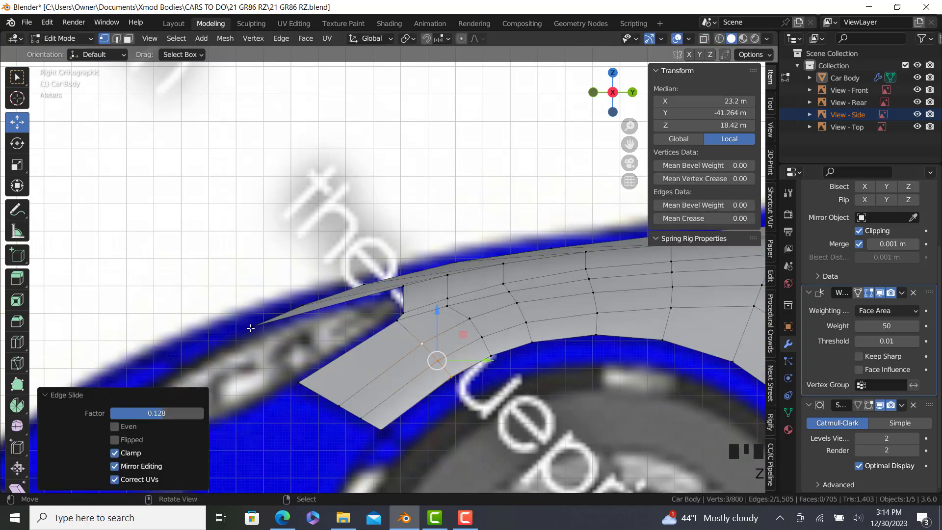
Step: Slide the new loop's inner end vertex about 0.7 of the way toward the fender's front tip in top view
{"action": "middle_click_drag", "start_coordinate": [250, 328], "coordinate": [288, 304]}
{"action": "right_click", "coordinate": [297, 315]}
{"action": "key", "text": "KP_7"}
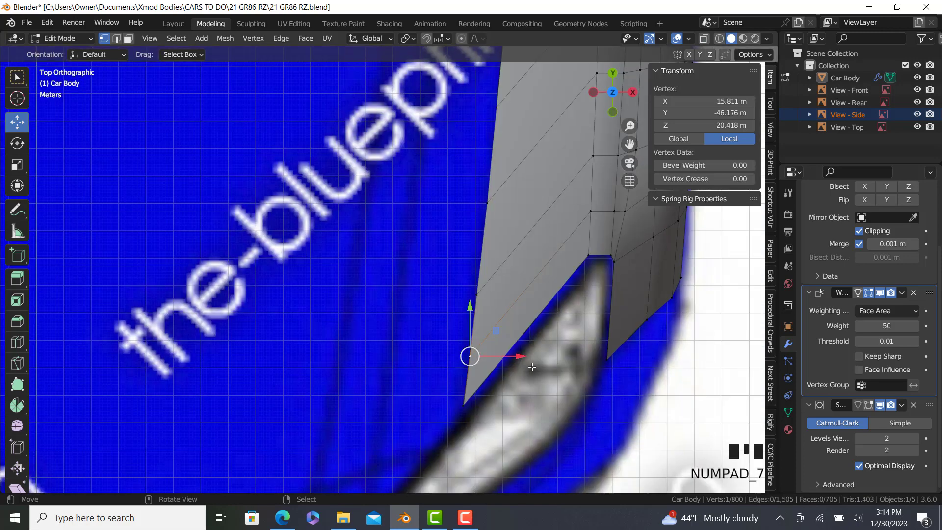
{"action": "key", "text": "g"}
{"action": "key", "text": "g"}
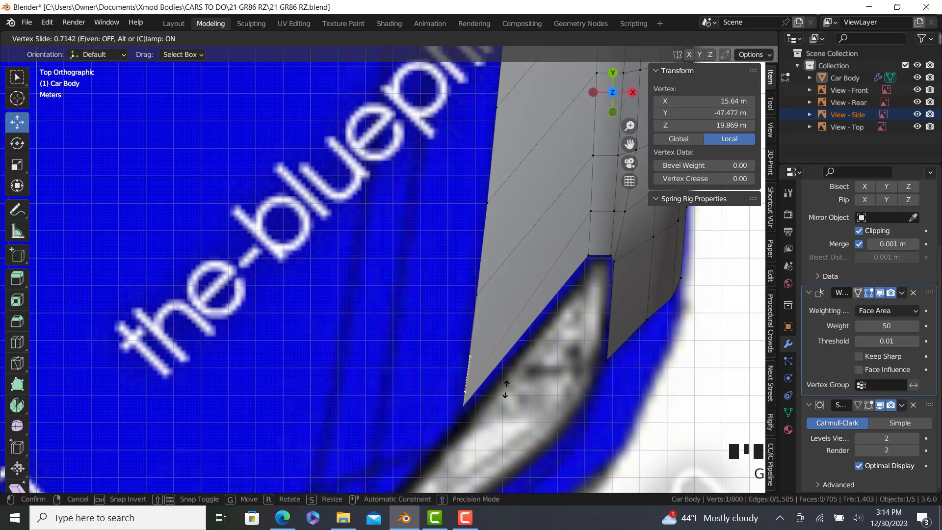
{"action": "left_click", "coordinate": [505, 387]}
Step: Compare with the reference photo and extrude the short edge at the fender's front tip about 1.3 m inward and 1.4 m forward along the headlight
{"action": "scroll", "coordinate": [479, 384], "scroll_direction": "down", "scroll_amount": 3}
{"action": "middle_click_drag", "start_coordinate": [479, 385], "coordinate": [471, 319], "text": "shift"}
{"action": "right_click", "coordinate": [471, 320], "text": "ctrl"}
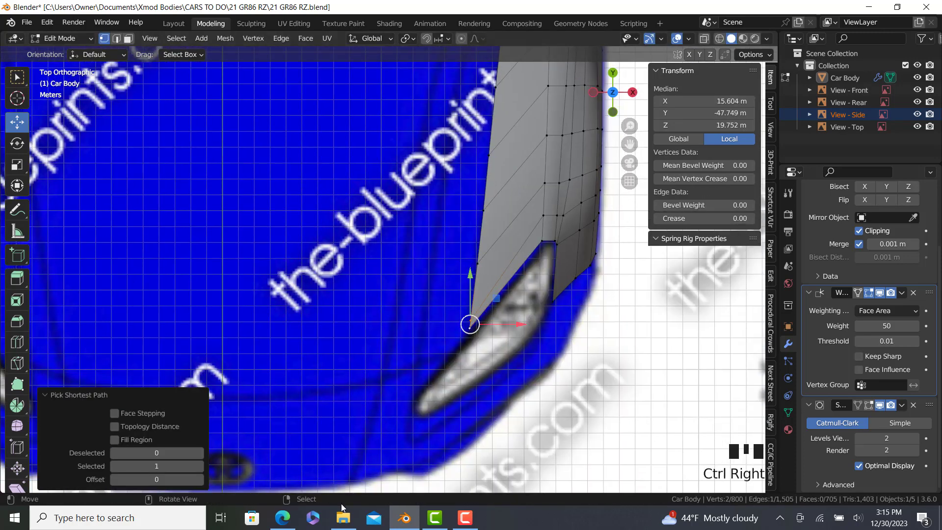
{"action": "left_click", "coordinate": [282, 519]}
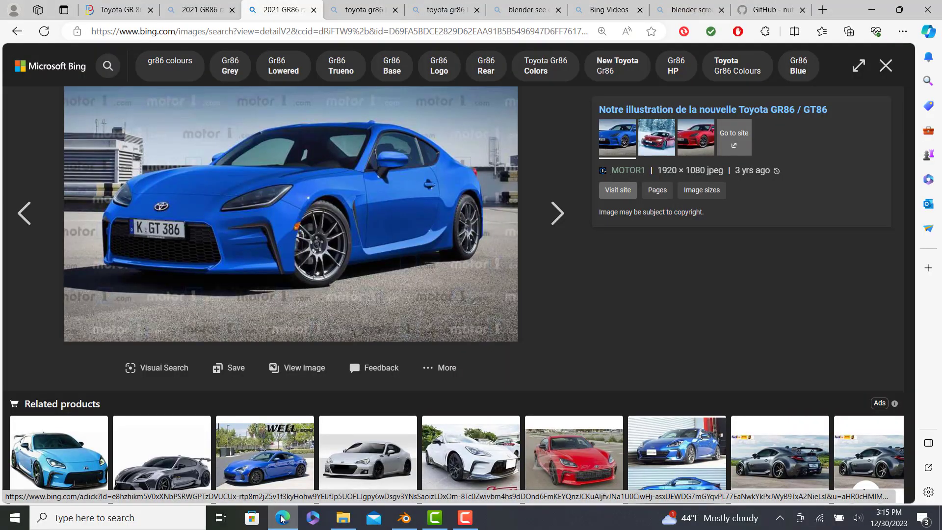
{"action": "left_click", "coordinate": [281, 518]}
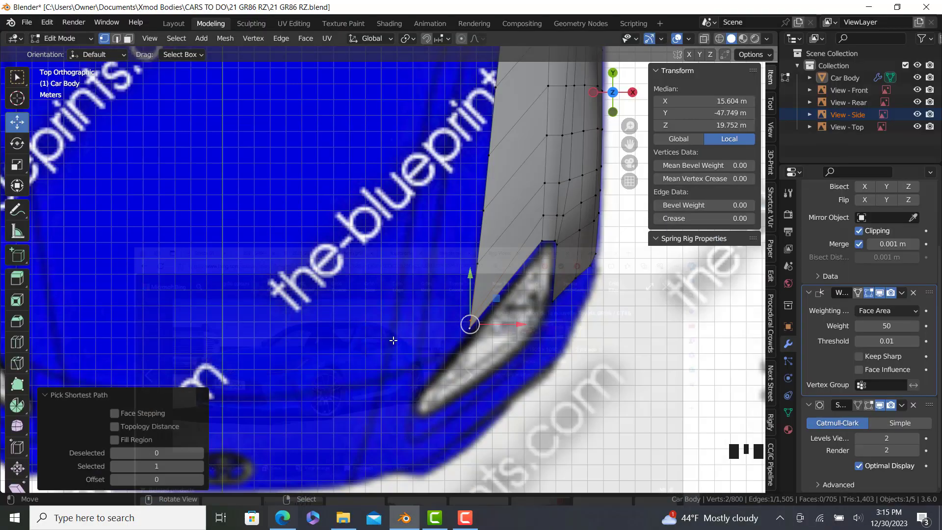
{"action": "scroll", "coordinate": [503, 363], "scroll_direction": "up", "scroll_amount": 2}
{"action": "key", "text": "e"}
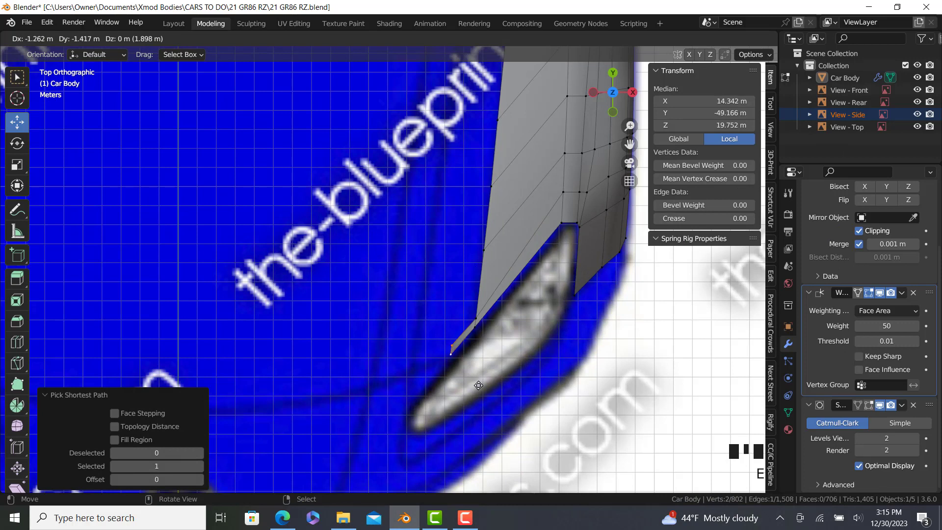
{"action": "left_click", "coordinate": [476, 384]}
{"action": "right_click", "coordinate": [452, 348]}
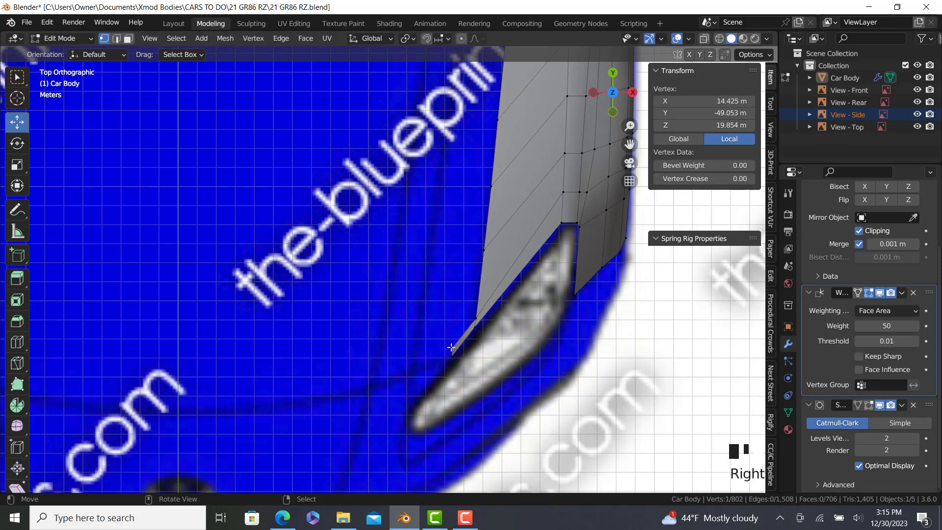
Step: Select the short edge at the front tip of the fender strip and lower it about 0.85 m in front view
{"action": "left_click_drag", "start_coordinate": [452, 348], "coordinate": [441, 357]}
{"action": "right_click", "coordinate": [448, 358], "text": "ctrl"}
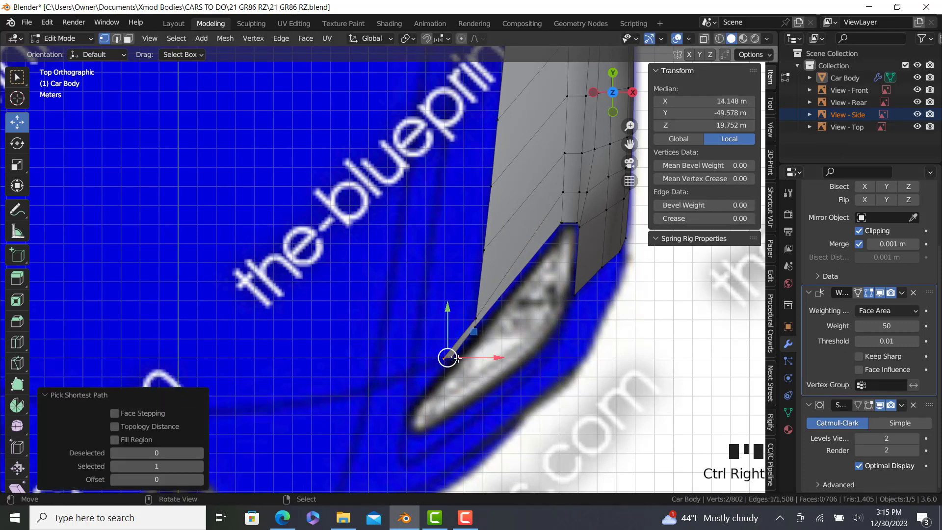
{"action": "key", "text": "KP_1"}
{"action": "key", "text": "z"}
{"action": "left_click", "coordinate": [452, 282]}
{"action": "scroll", "coordinate": [453, 282], "scroll_direction": "up", "scroll_amount": 2}
{"action": "left_click_drag", "start_coordinate": [443, 273], "coordinate": [435, 300]}
{"action": "left_click", "coordinate": [434, 331]}
{"action": "right_click", "coordinate": [443, 338], "text": "ctrl"}
Step: Extrude the strip's tip edge about 2.3 m inward and 2.9 m forward along the headlight, and lower it about 1.5 m
{"action": "key", "text": "KP_7"}
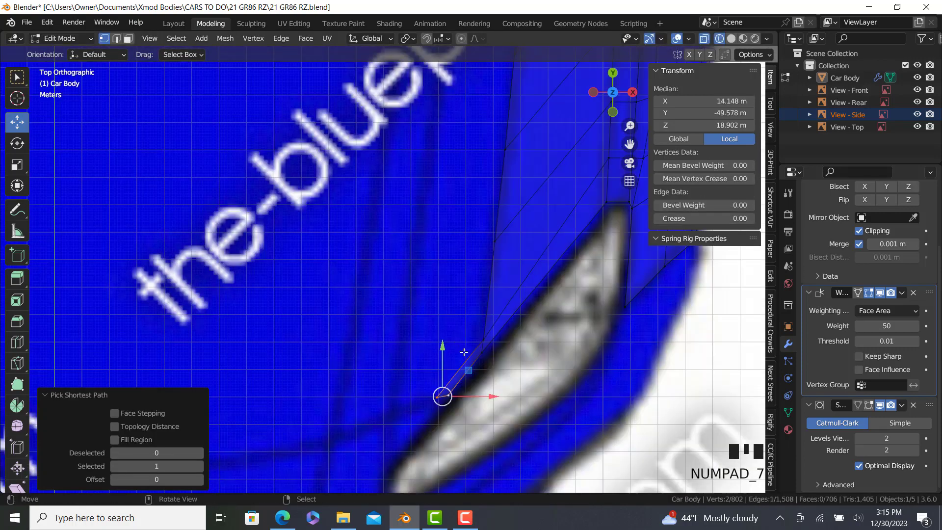
{"action": "scroll", "coordinate": [469, 416], "scroll_direction": "down", "scroll_amount": 1}
{"action": "key", "text": "e"}
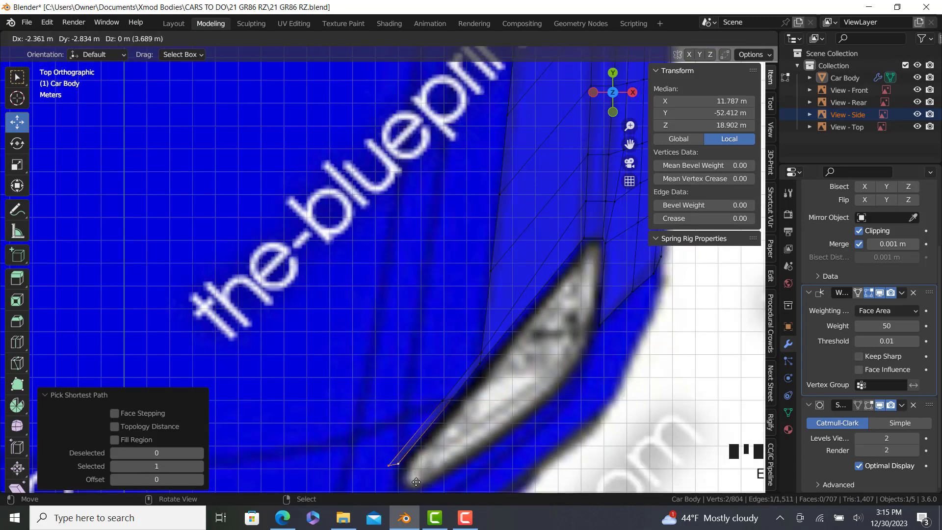
{"action": "left_click", "coordinate": [416, 481]}
{"action": "key", "text": "KP_1"}
{"action": "middle_click_drag", "start_coordinate": [395, 465], "coordinate": [414, 244], "text": "shift"}
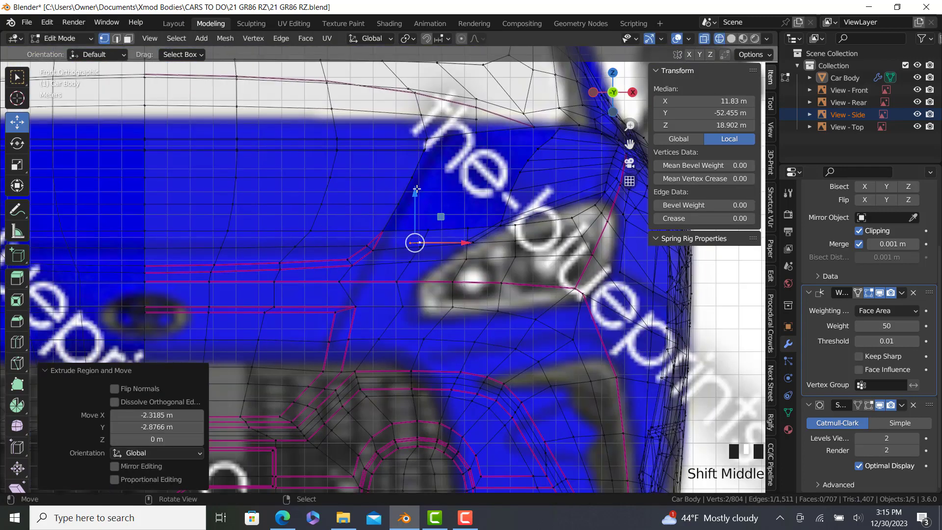
{"action": "left_click_drag", "start_coordinate": [416, 196], "coordinate": [414, 224]}
{"action": "key", "text": "KP_7"}
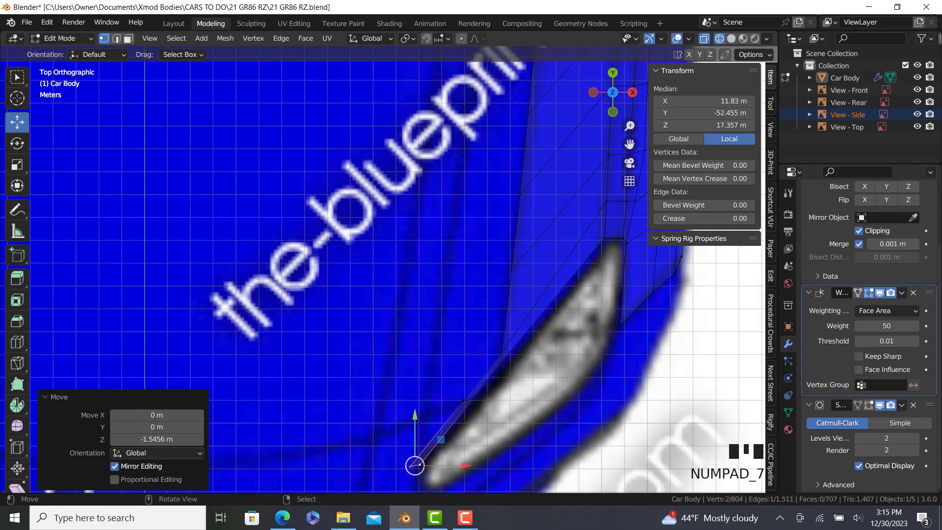
Step: Check the reference photo, extrude the strip's front edge about 0.5 m inward and 0.7 m down, and move it about 1.4 m forward
{"action": "left_click", "coordinate": [283, 518]}
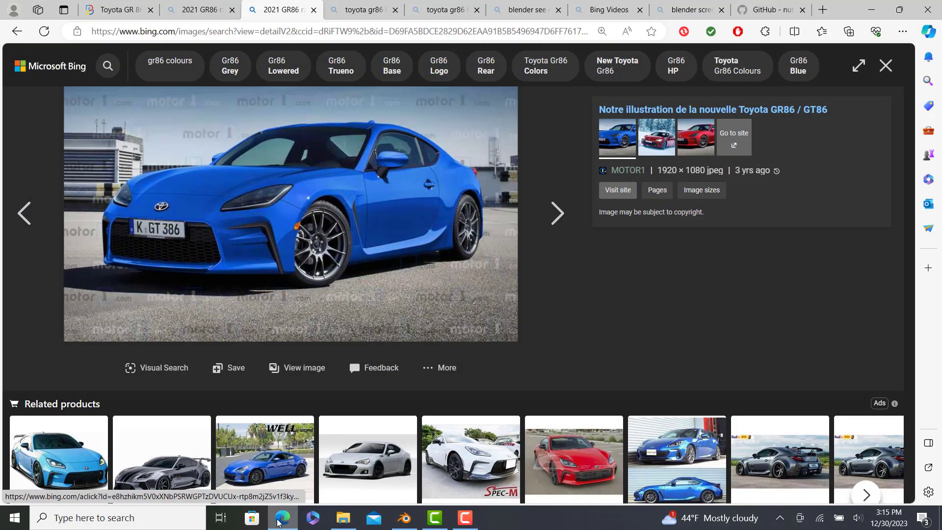
{"action": "left_click", "coordinate": [278, 522]}
{"action": "key", "text": "KP_1"}
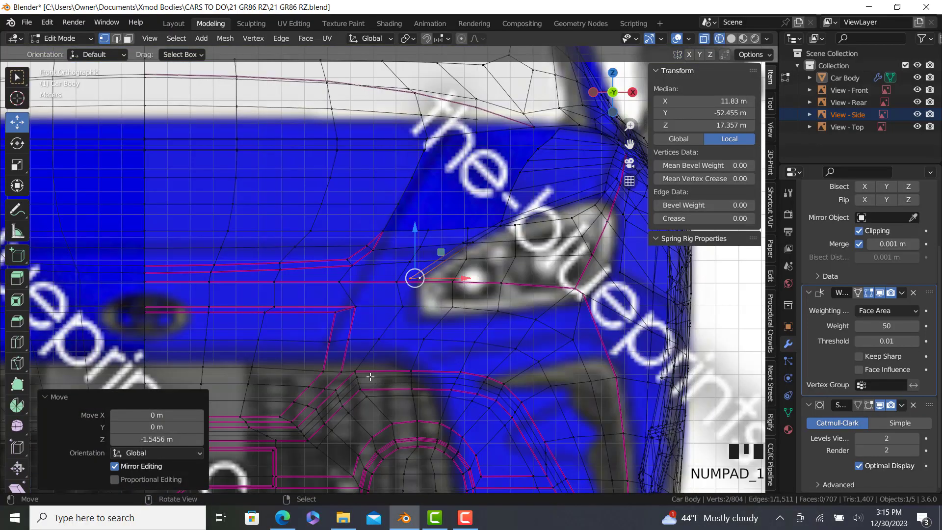
{"action": "key", "text": "e"}
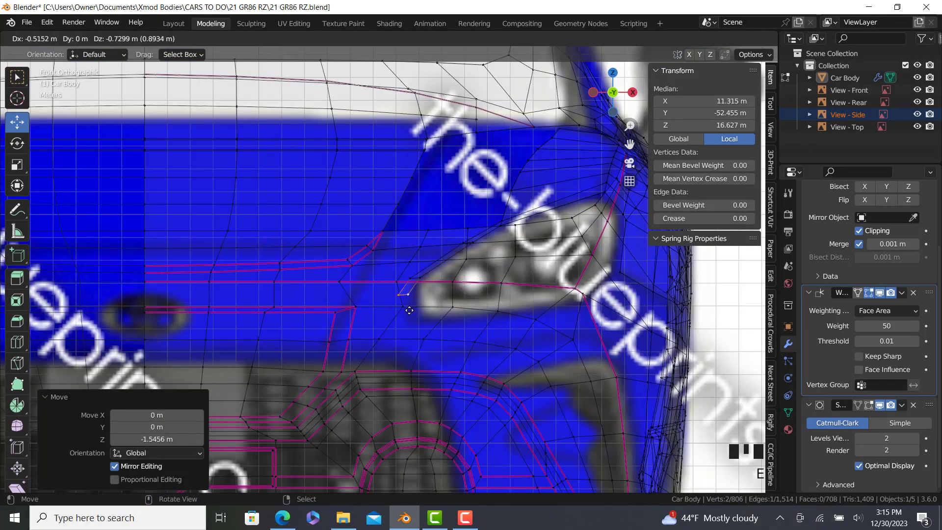
{"action": "left_click", "coordinate": [409, 310]}
{"action": "key", "text": "KP_7"}
{"action": "middle_click_drag", "start_coordinate": [403, 467], "coordinate": [425, 344], "text": "shift"}
{"action": "left_click_drag", "start_coordinate": [425, 343], "coordinate": [425, 361]}
{"action": "key", "text": "KP_3"}
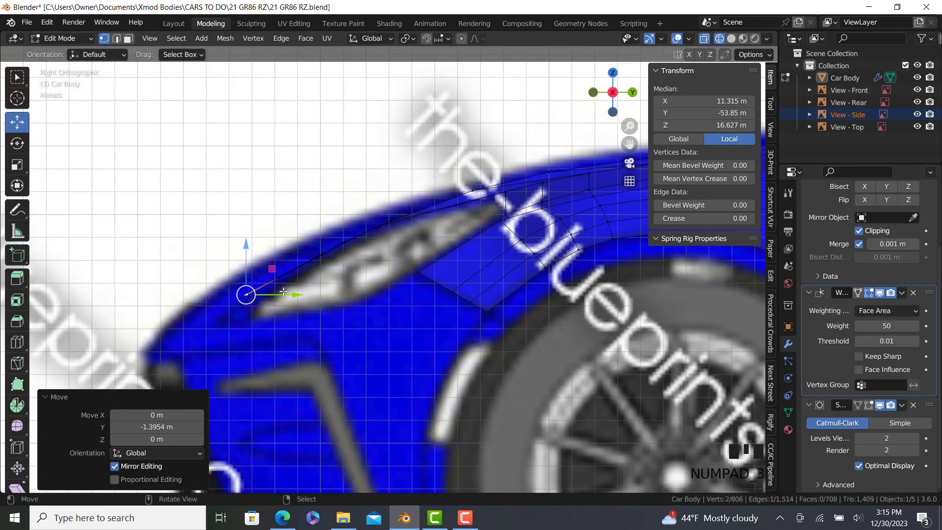
Step: Select the cross edge just behind the strip's front end and raise it slightly in side view
{"action": "scroll", "coordinate": [282, 285], "scroll_direction": "up", "scroll_amount": 3}
{"action": "key", "text": "ctrl+z"}
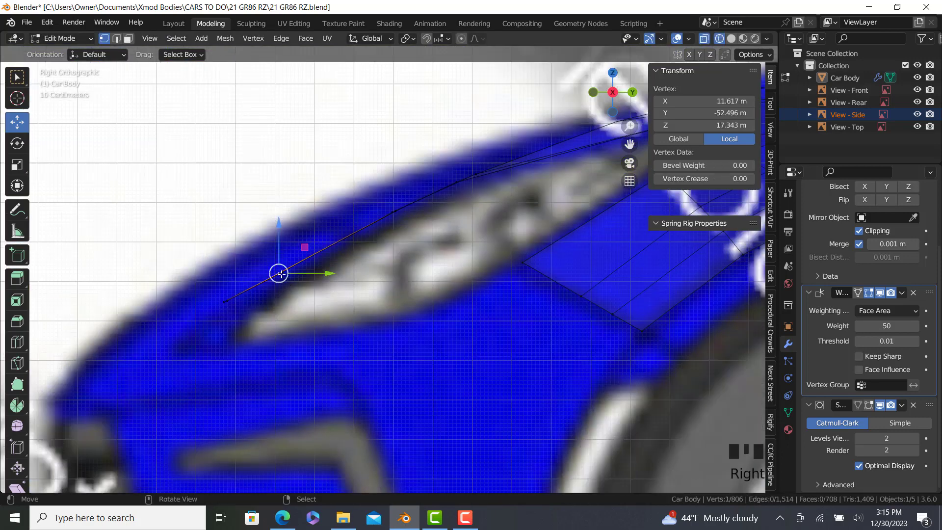
{"action": "key", "text": "b"}
{"action": "key", "text": "b"}
{"action": "right_click", "coordinate": [304, 258]}
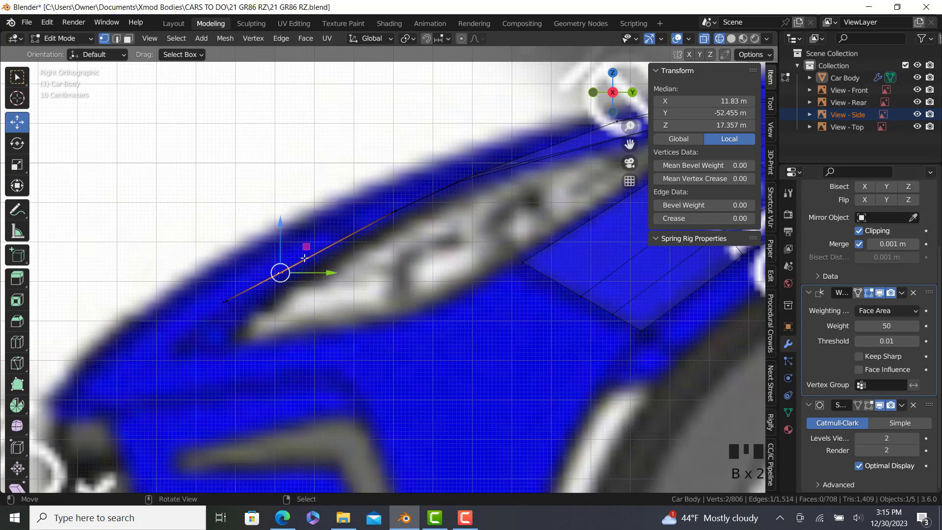
{"action": "left_click_drag", "start_coordinate": [276, 228], "coordinate": [276, 225]}
Step: Compare the strip's front vertex and the bonnet line beside the headlight with the blueprint's front and top views and the reference photo
{"action": "left_click", "coordinate": [221, 301]}
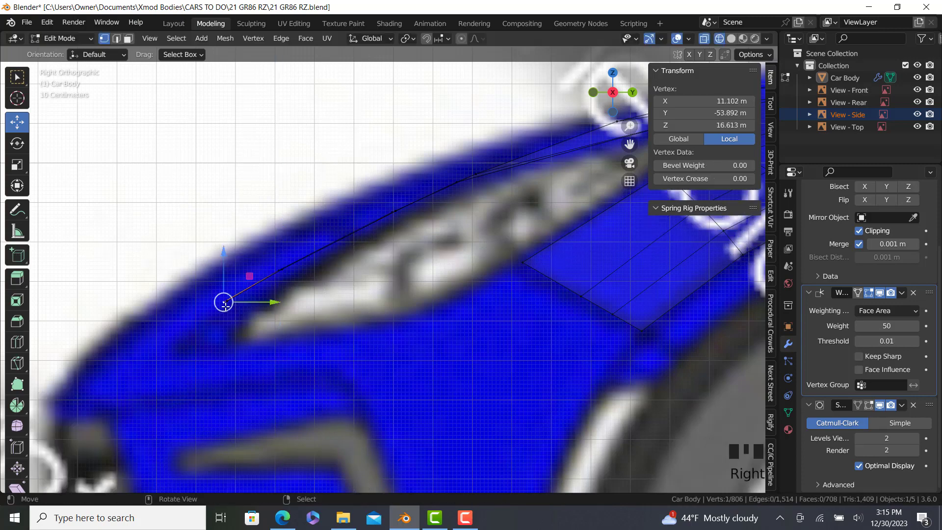
{"action": "key", "text": "KP_1"}
{"action": "key", "text": "KP_7"}
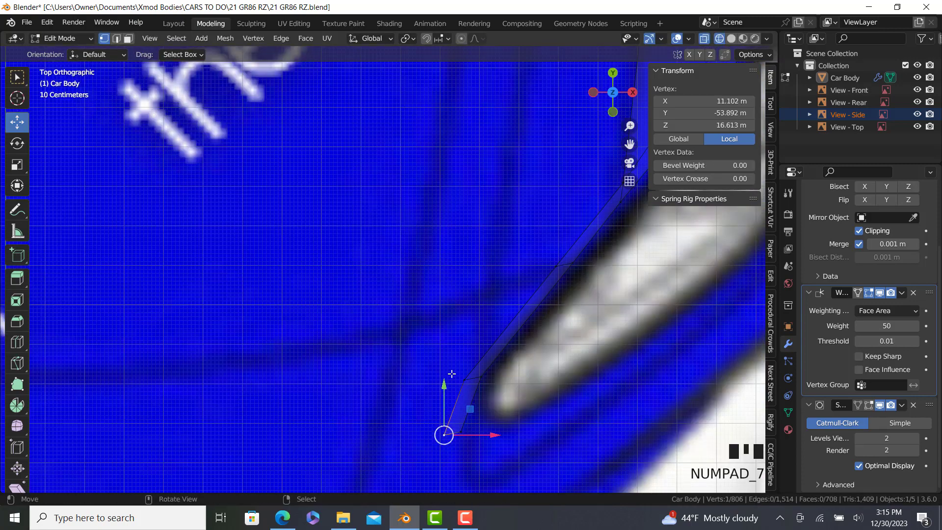
{"action": "scroll", "coordinate": [391, 315], "scroll_direction": "down", "scroll_amount": 2}
{"action": "left_click", "coordinate": [283, 517]}
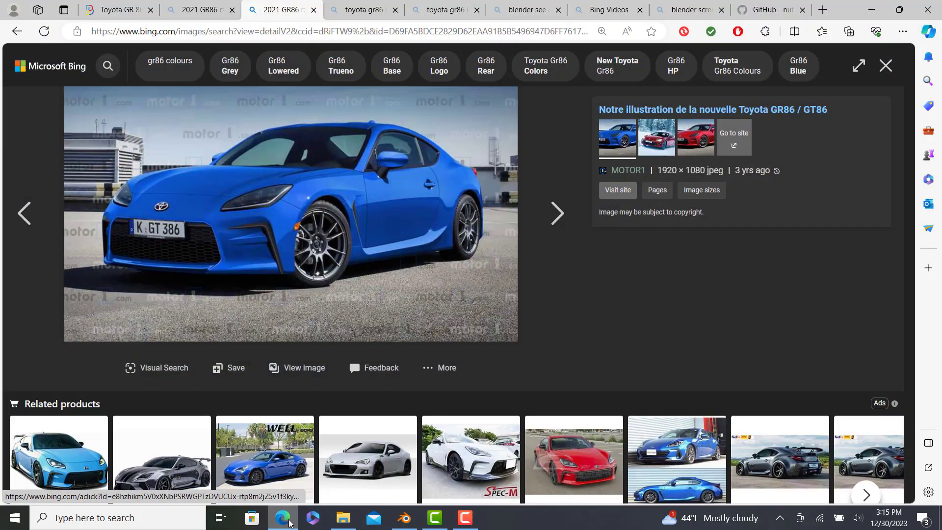
{"action": "left_click", "coordinate": [290, 523]}
{"action": "scroll", "coordinate": [453, 394], "scroll_direction": "down", "scroll_amount": 3}
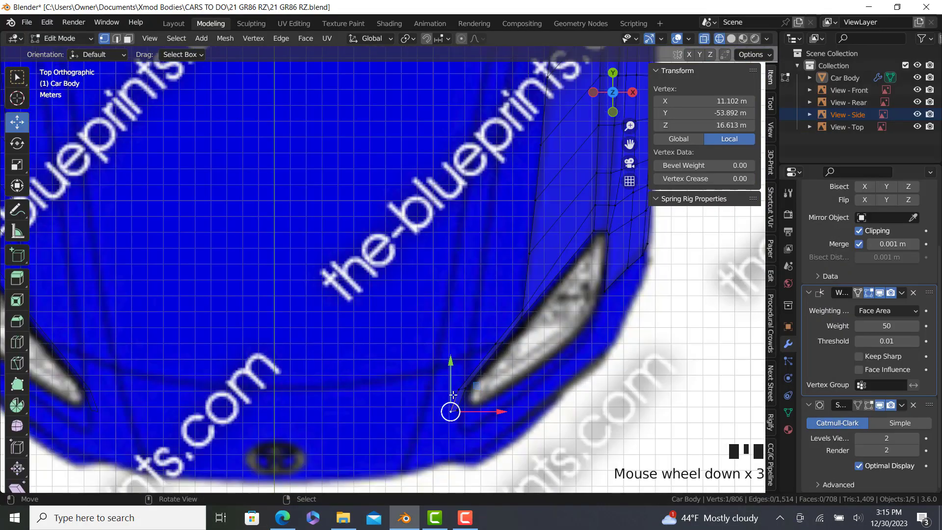
{"action": "scroll", "coordinate": [468, 381], "scroll_direction": "down", "scroll_amount": 3}
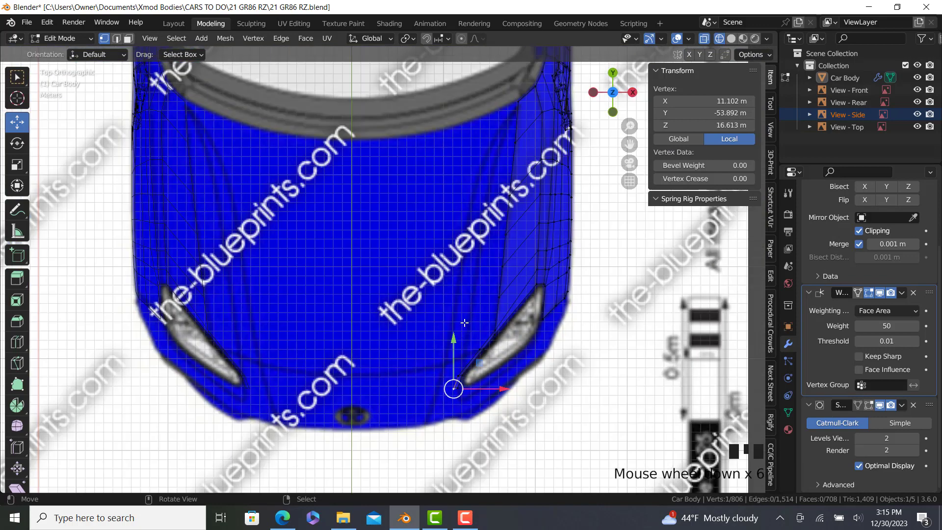
{"action": "scroll", "coordinate": [466, 361], "scroll_direction": "up", "scroll_amount": 3}
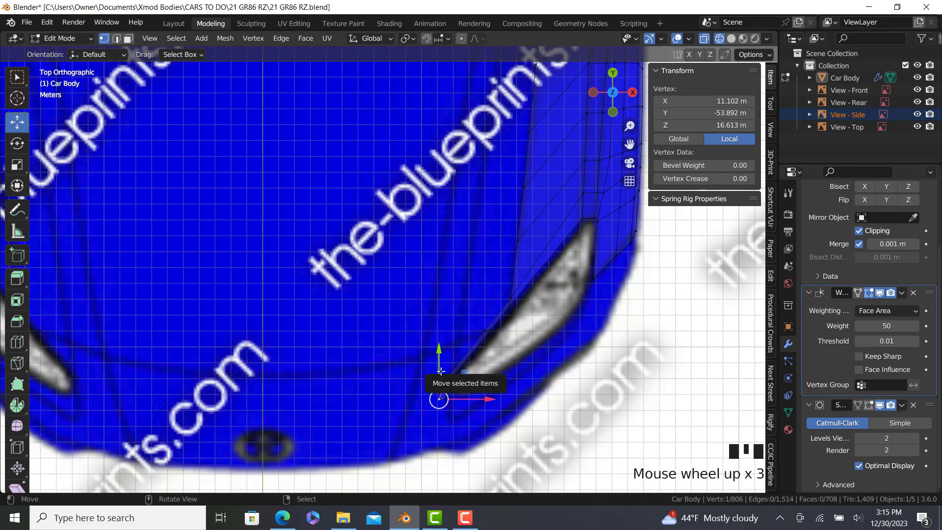
{"action": "right_click", "coordinate": [440, 372]}
Step: Extrude the upper fender's inner edge chain behind the headlight about 2.5 m inward along X, and scale it by 1.395 along X
{"action": "right_click", "coordinate": [516, 243]}
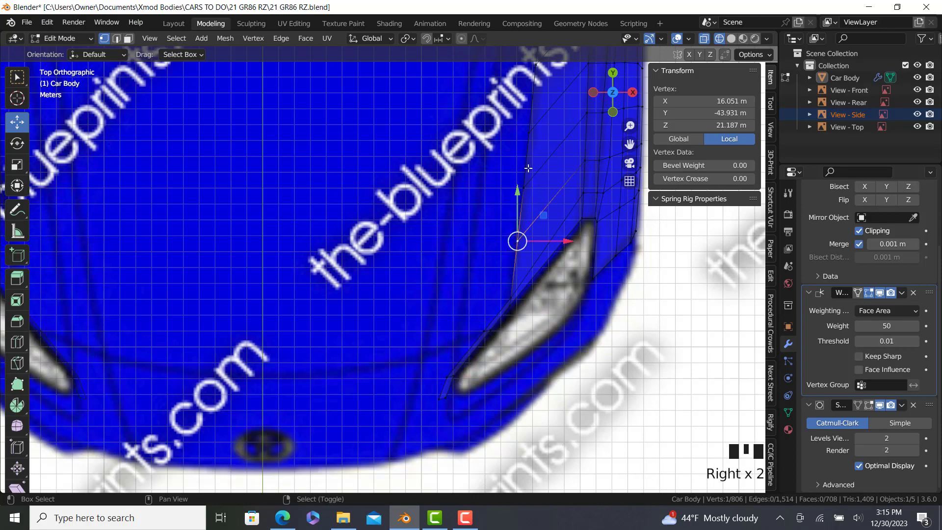
{"action": "middle_click_drag", "start_coordinate": [528, 64], "coordinate": [493, 280], "text": "shift"}
{"action": "right_click", "coordinate": [496, 316], "text": "ctrl"}
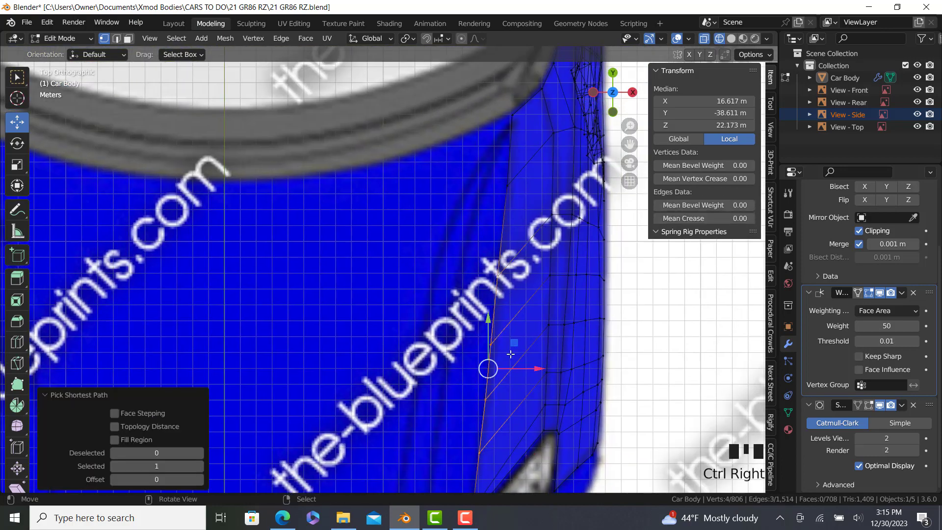
{"action": "middle_click_drag", "start_coordinate": [497, 316], "coordinate": [463, 284], "text": "shift"}
{"action": "key", "text": "g"}
{"action": "key", "text": "x"}
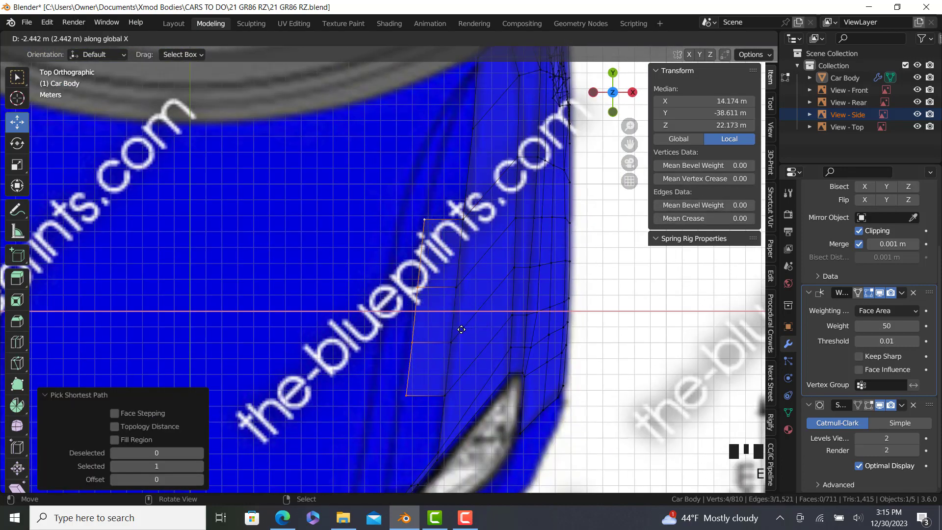
{"action": "left_click", "coordinate": [461, 329]}
{"action": "key", "text": "s"}
{"action": "key", "text": "x"}
{"action": "left_click", "coordinate": [542, 340]}
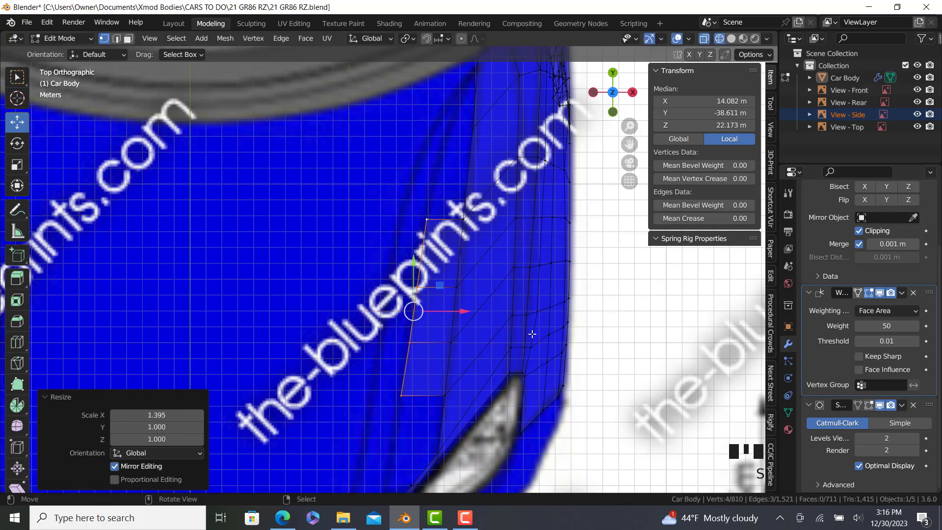
Step: Check the reference photo, lower the extruded inner edge by about 0.15 m, and return to solid shading
{"action": "key", "text": "KP_1"}
{"action": "scroll", "coordinate": [419, 182], "scroll_direction": "up", "scroll_amount": 2}
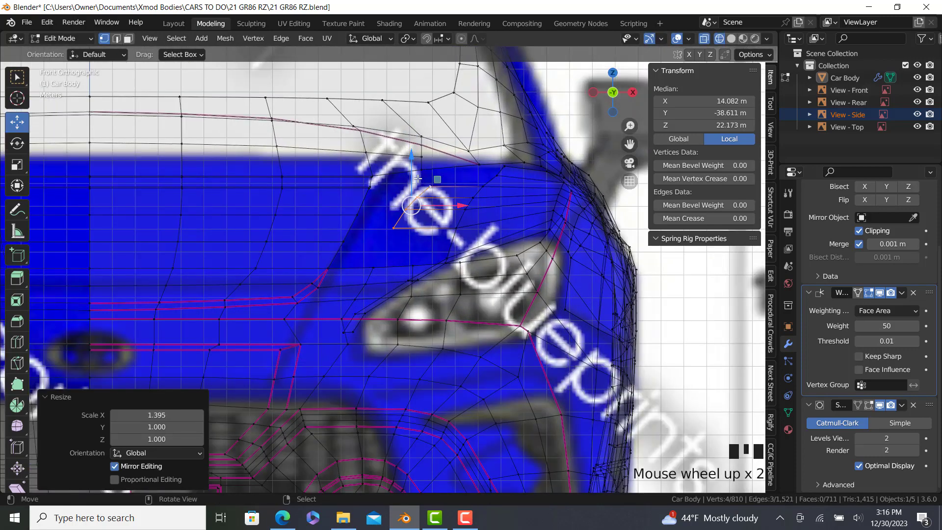
{"action": "left_click", "coordinate": [285, 526]}
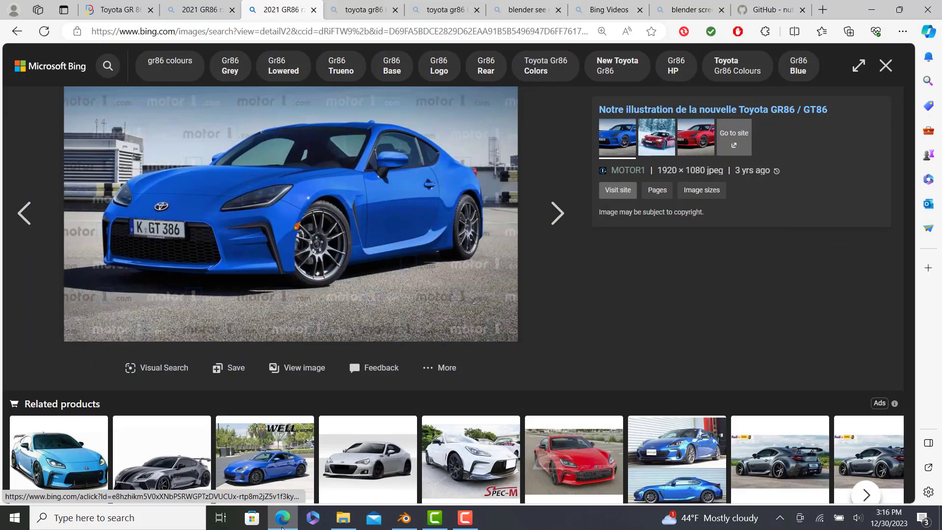
{"action": "left_click", "coordinate": [282, 526]}
{"action": "left_click_drag", "start_coordinate": [412, 158], "coordinate": [414, 161]}
{"action": "key", "text": "z"}
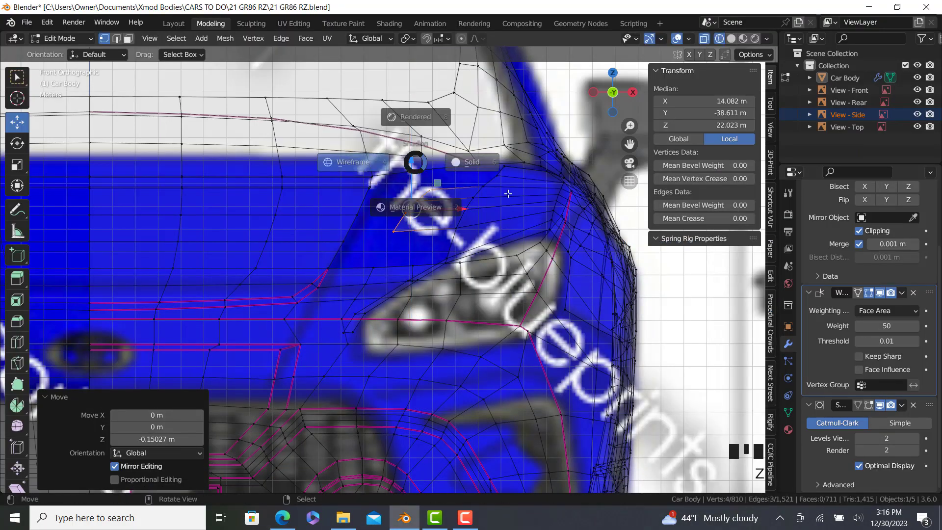
{"action": "left_click", "coordinate": [506, 193]}
Step: Connect the extruded panel's front inner corner to the inner vertex near the headlight strip's front end with a new edge
{"action": "middle_click_drag", "start_coordinate": [402, 239], "coordinate": [395, 262]}
{"action": "key", "text": "KP_7"}
{"action": "scroll", "coordinate": [404, 246], "scroll_direction": "down", "scroll_amount": 1}
{"action": "right_click", "coordinate": [396, 263]}
{"action": "scroll", "coordinate": [397, 361], "scroll_direction": "up", "scroll_amount": 2}
{"action": "right_click", "coordinate": [405, 352]}
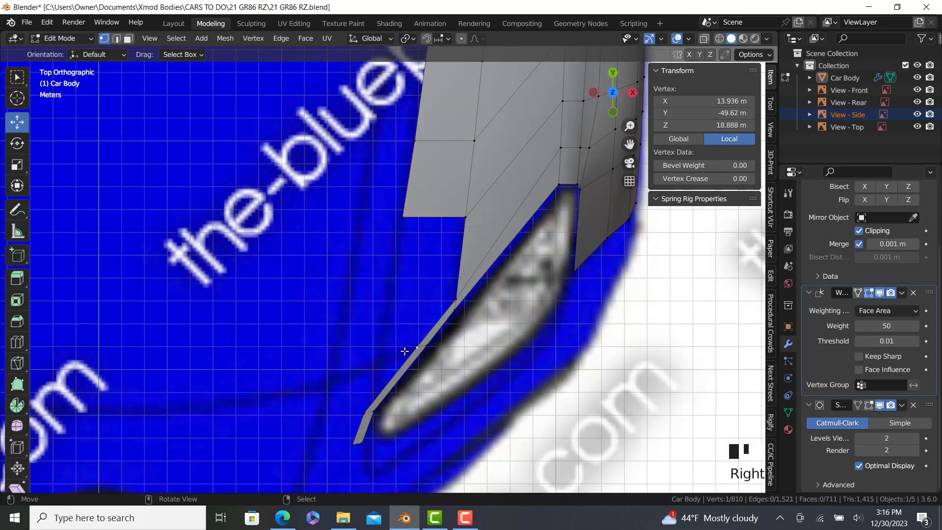
{"action": "right_click", "coordinate": [401, 217]}
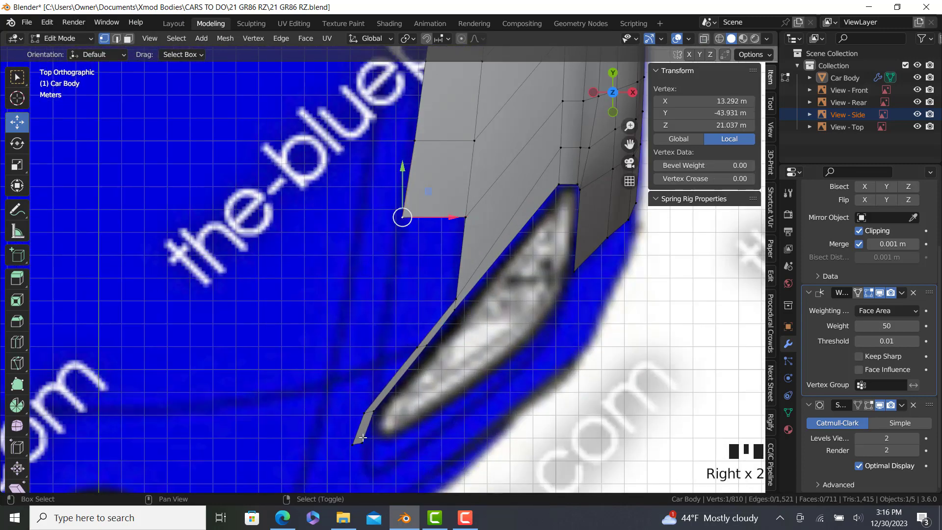
{"action": "right_click", "coordinate": [361, 411], "text": "shift"}
{"action": "key", "text": "e"}
{"action": "right_click", "coordinate": [348, 408]}
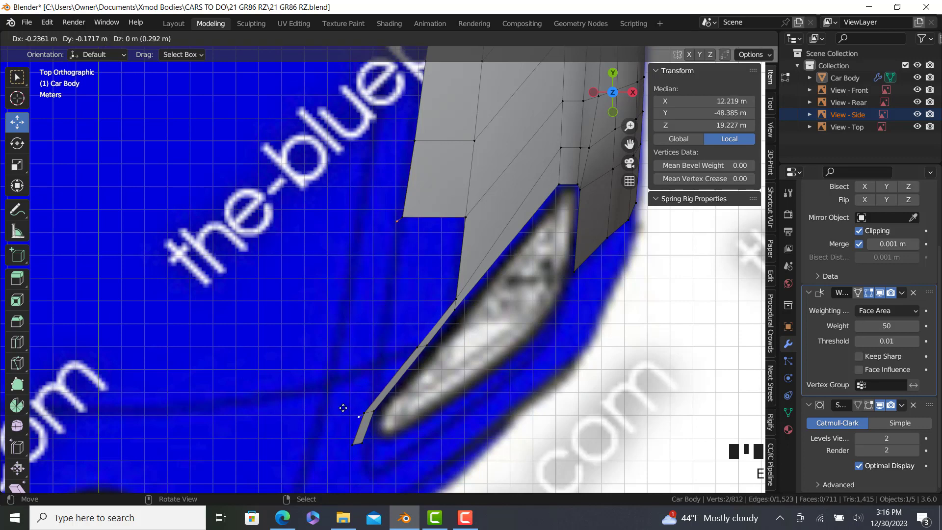
{"action": "key", "text": "ctrl+z"}
{"action": "key", "text": "f"}
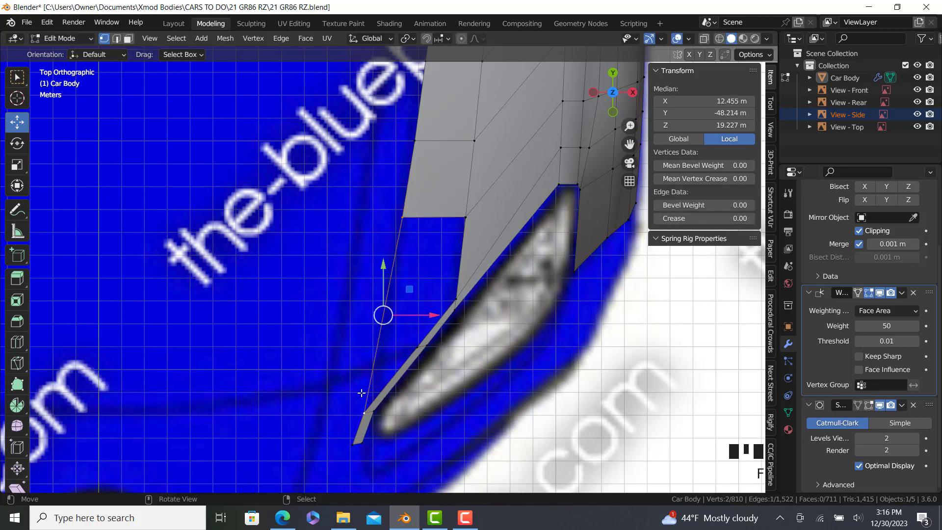
Step: Subdivide the new edge once and slide its middle vertex about 0.51 of the way toward the strip's front end
{"action": "key", "text": "w"}
{"action": "left_click", "coordinate": [297, 231]}
{"action": "right_click", "coordinate": [379, 315]}
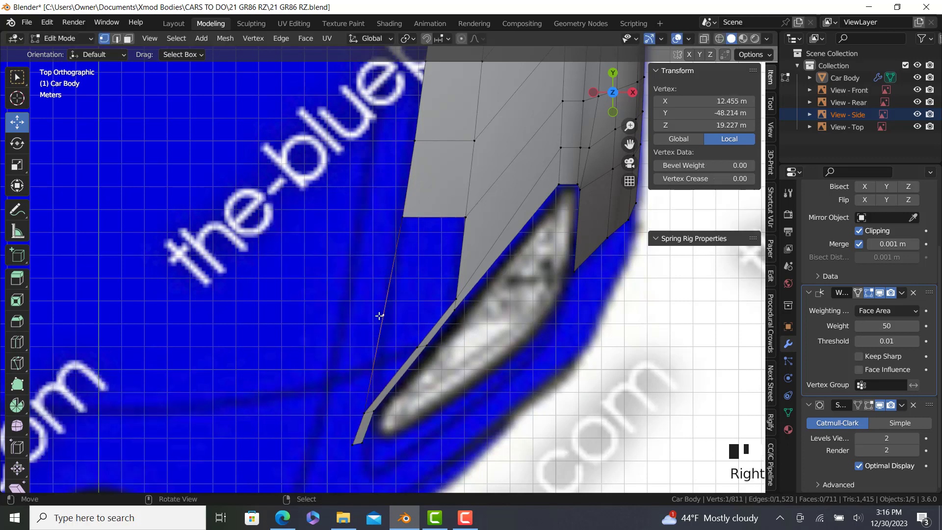
{"action": "key", "text": "g"}
{"action": "key", "text": "g"}
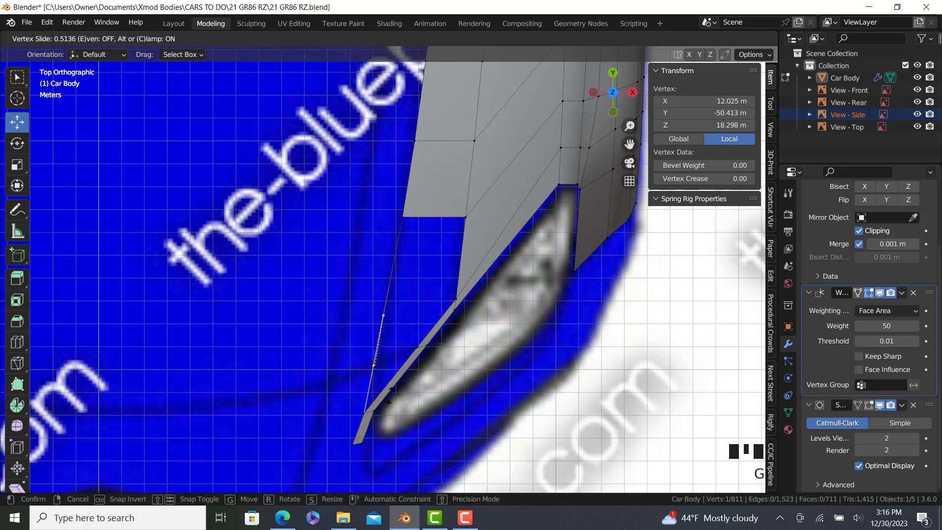
{"action": "left_click", "coordinate": [374, 363]}
Step: Move the edge's middle vertex about 0.22 m outward in top view and raise it about 0.22 m in front view
{"action": "right_click", "coordinate": [362, 406], "text": "ctrl"}
{"action": "scroll", "coordinate": [351, 404], "scroll_direction": "up", "scroll_amount": 2}
{"action": "left_click_drag", "start_coordinate": [385, 405], "coordinate": [404, 409]}
{"action": "key", "text": "KP_3"}
{"action": "middle_click_drag", "start_coordinate": [291, 329], "coordinate": [314, 282]}
{"action": "right_click", "coordinate": [317, 279]}
{"action": "key", "text": "KP_1"}
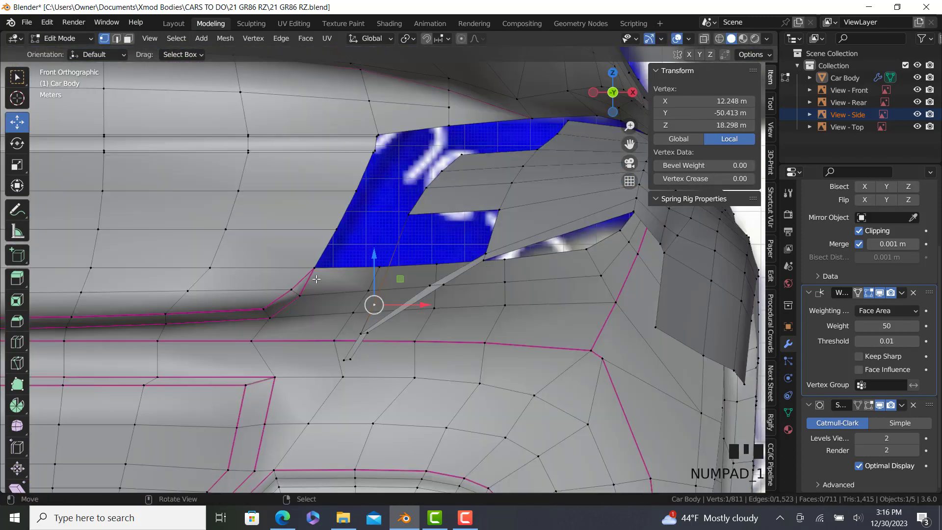
{"action": "key", "text": "alt+z"}
{"action": "left_click_drag", "start_coordinate": [376, 261], "coordinate": [380, 257]}
{"action": "key", "text": "alt+z"}
{"action": "scroll", "coordinate": [385, 296], "scroll_direction": "down", "scroll_amount": 2}
{"action": "key", "text": "KP_7"}
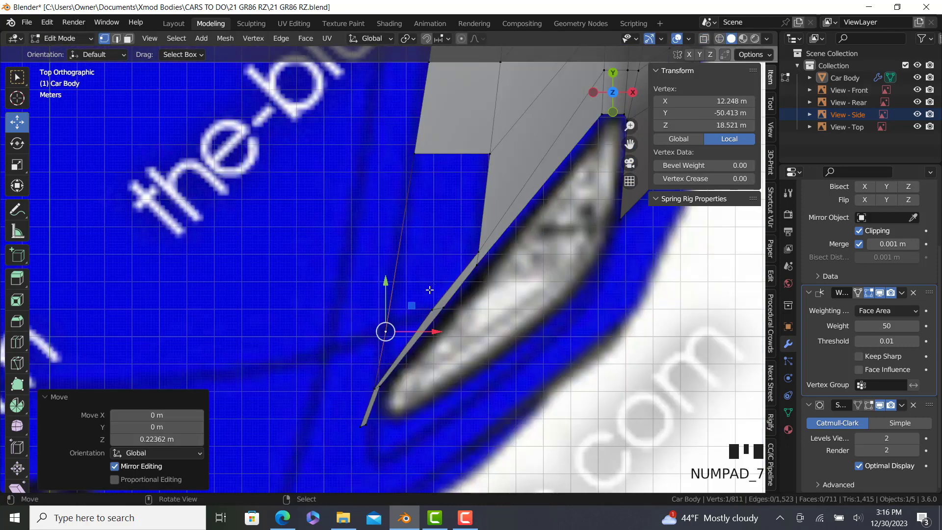
Step: Add two evenly spaced lengthwise loop cuts along the newly extruded inner panel, parallel to its inner edge
{"action": "middle_click_drag", "start_coordinate": [430, 290], "coordinate": [421, 389], "text": "shift"}
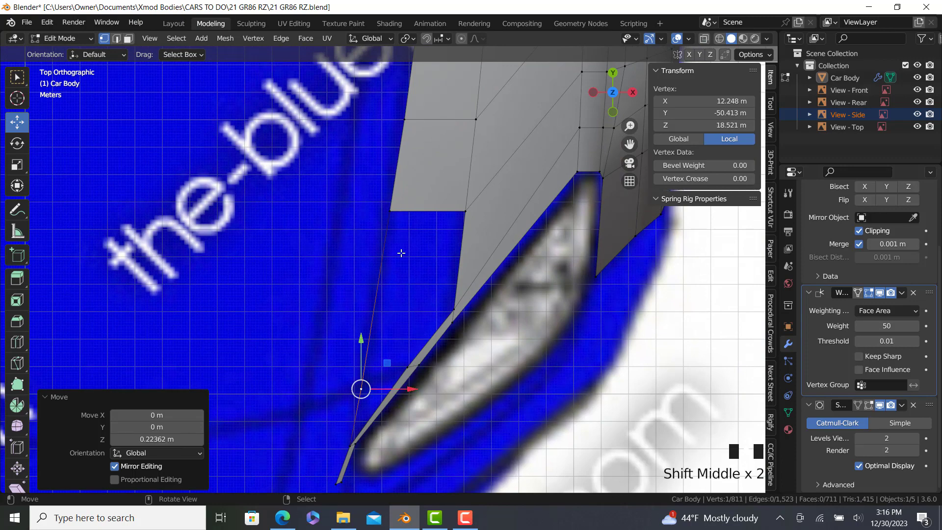
{"action": "left_click", "coordinate": [17, 341]}
{"action": "left_click", "coordinate": [294, 128]}
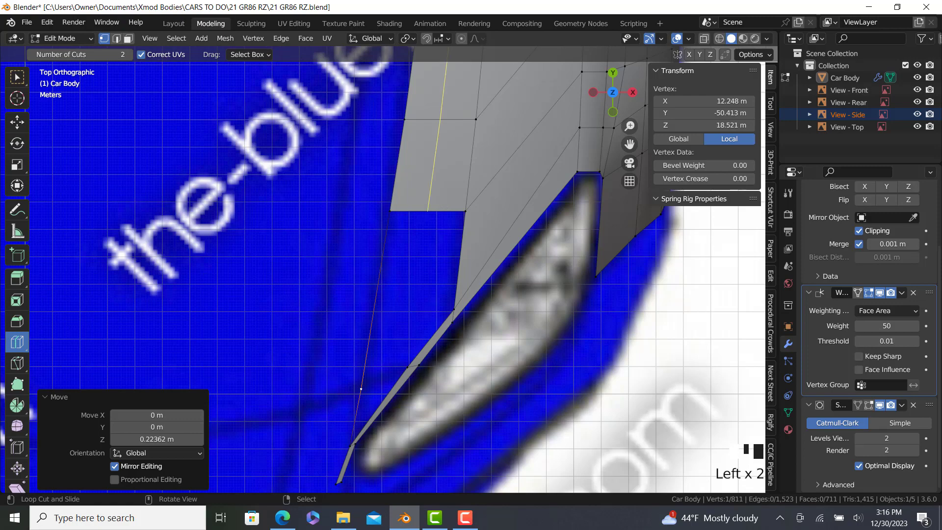
{"action": "left_click", "coordinate": [437, 137]}
{"action": "left_click", "coordinate": [17, 121]}
{"action": "key", "text": "KP_1"}
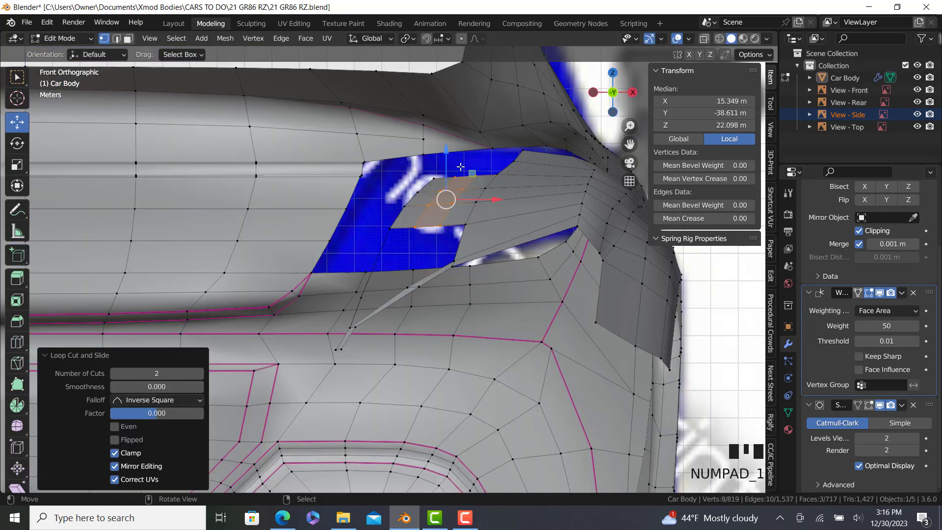
Step: Lower the two new lengthwise loops on the inner panel about 0.34 m in front view
{"action": "left_click_drag", "start_coordinate": [449, 155], "coordinate": [448, 165]}
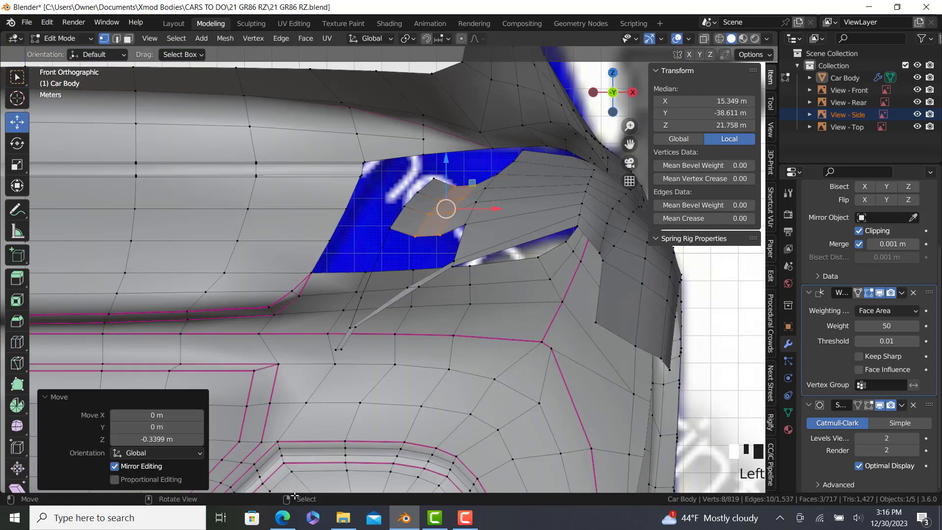
{"action": "left_click", "coordinate": [283, 517]}
{"action": "left_click", "coordinate": [283, 517]}
Step: Examine the fender's rear inner corner at the windshield base against the top blueprint in wireframe
{"action": "key", "text": "KP_7"}
{"action": "scroll", "coordinate": [441, 275], "scroll_direction": "down", "scroll_amount": 2}
{"action": "middle_click_drag", "start_coordinate": [441, 275], "coordinate": [409, 260], "text": "shift"}
{"action": "scroll", "coordinate": [408, 260], "scroll_direction": "up", "scroll_amount": 3}
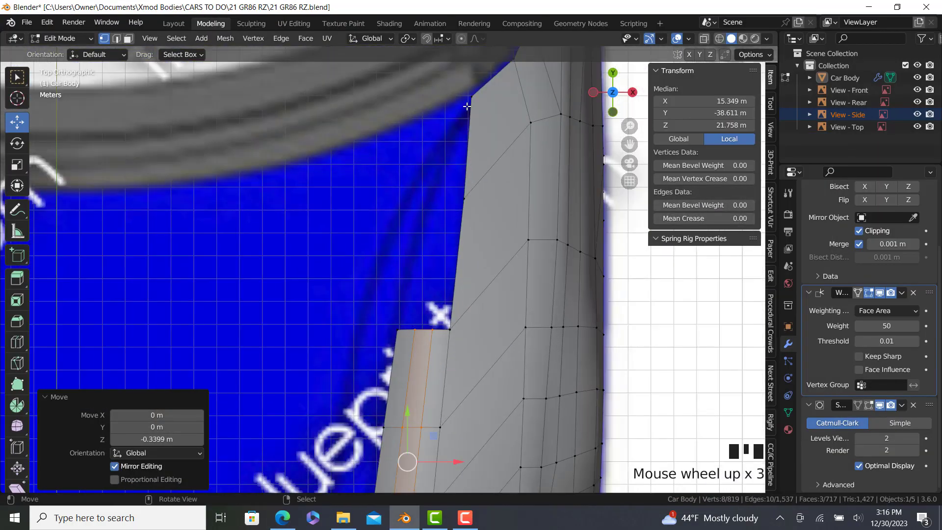
{"action": "right_click", "coordinate": [473, 96]}
{"action": "middle_click_drag", "start_coordinate": [468, 183], "coordinate": [438, 233], "text": "shift"}
{"action": "key", "text": "z"}
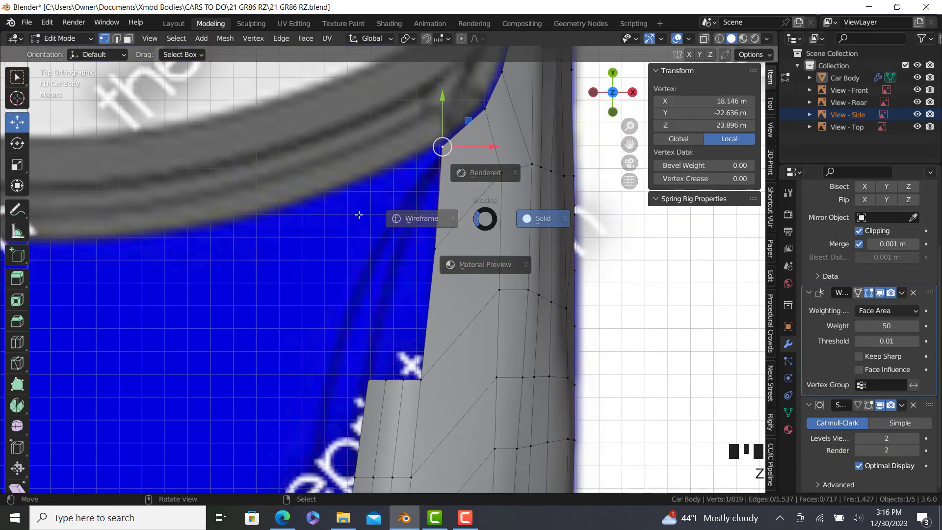
{"action": "left_click", "coordinate": [369, 221]}
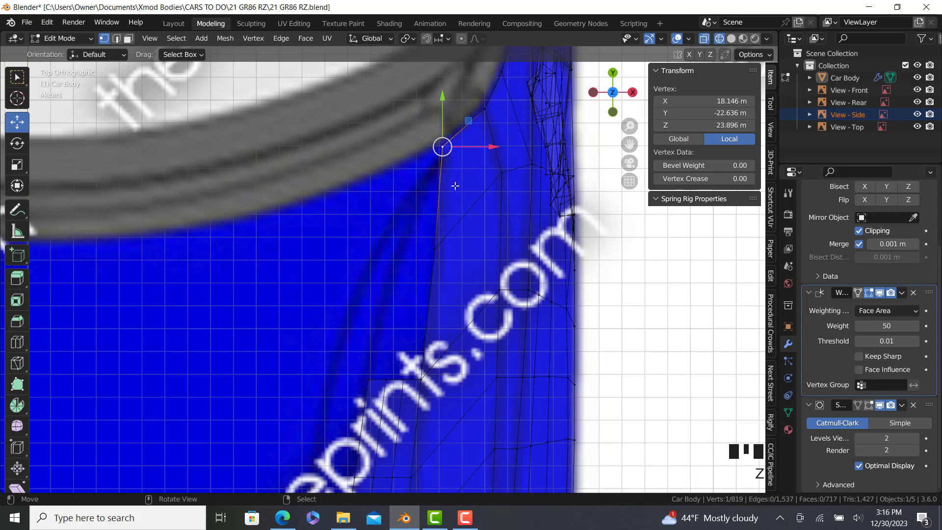
{"action": "middle_click_drag", "start_coordinate": [455, 186], "coordinate": [305, 375], "text": "shift"}
{"action": "key", "text": "z"}
{"action": "left_click", "coordinate": [385, 375]}
Step: Add two lengthwise loop cuts along the body's upper inner edge, from the fender's rear corner past the side window
{"action": "left_click", "coordinate": [17, 343]}
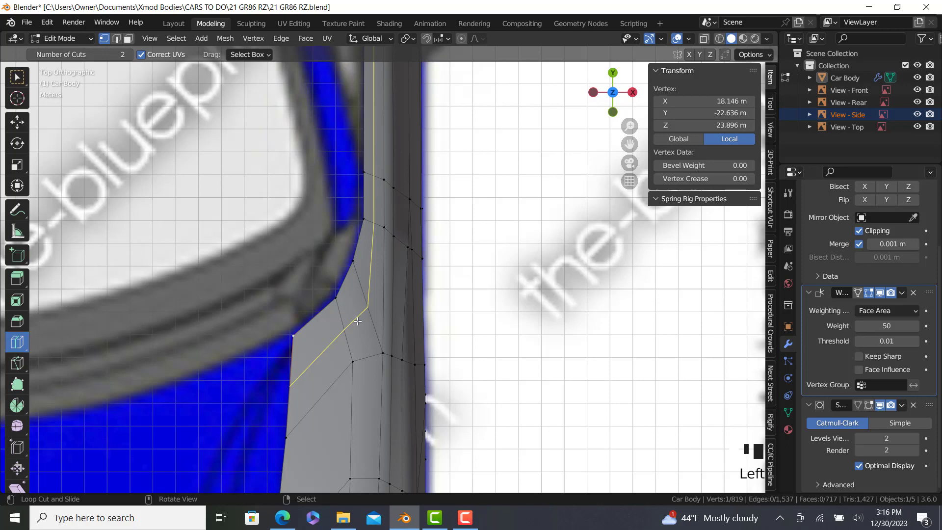
{"action": "left_click_drag", "start_coordinate": [357, 322], "coordinate": [356, 318]}
{"action": "left_click", "coordinate": [356, 315]}
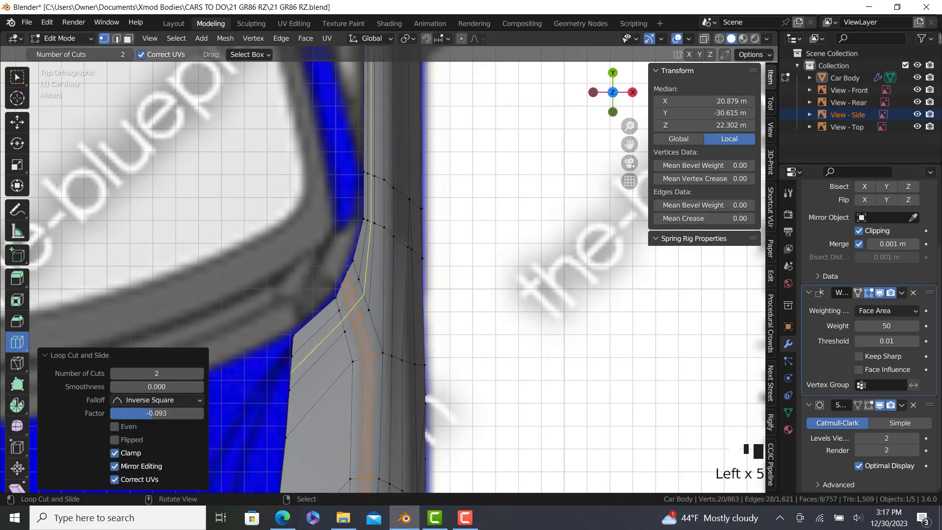
{"action": "key", "text": "ctrl+z"}
{"action": "left_click", "coordinate": [17, 120]}
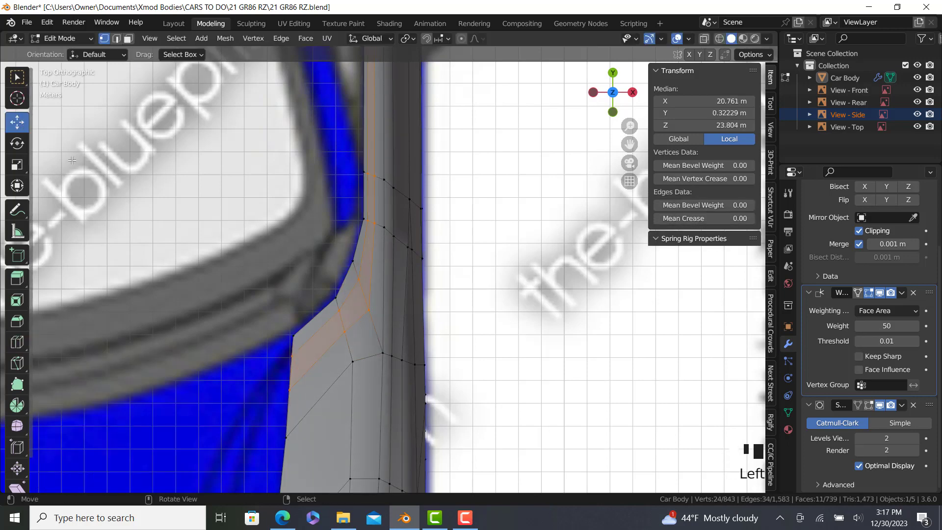
Step: Inspect how the new lengthwise loops follow the side window opening toward its rear corner
{"action": "scroll", "coordinate": [421, 332], "scroll_direction": "down", "scroll_amount": 3}
{"action": "middle_click_drag", "start_coordinate": [421, 332], "coordinate": [93, 267]}
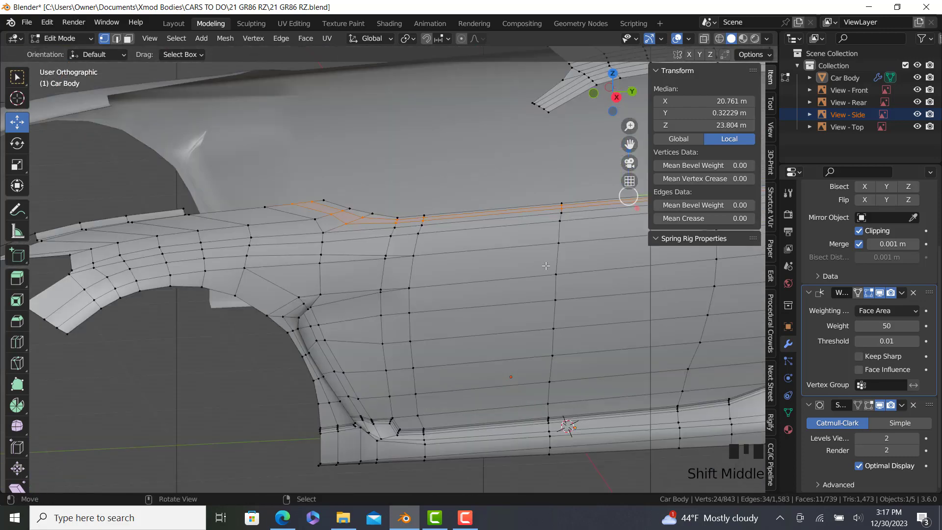
{"action": "middle_click_drag", "start_coordinate": [633, 231], "coordinate": [414, 350], "text": "shift"}
{"action": "scroll", "coordinate": [414, 350], "scroll_direction": "up", "scroll_amount": 5}
{"action": "scroll", "coordinate": [413, 350], "scroll_direction": "up", "scroll_amount": 3}
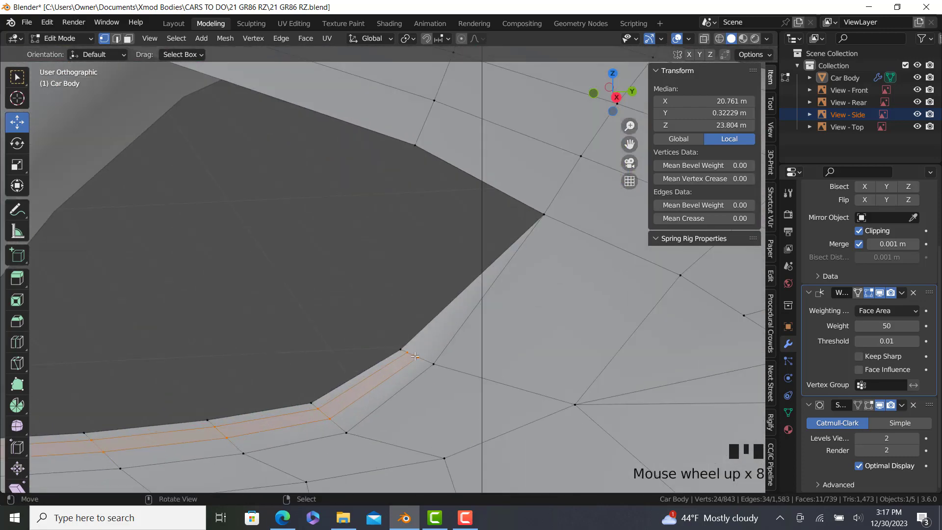
{"action": "scroll", "coordinate": [413, 350], "scroll_direction": "down", "scroll_amount": 11}
{"action": "key", "text": "KP_7"}
{"action": "middle_click_drag", "start_coordinate": [337, 314], "coordinate": [375, 295], "text": "shift"}
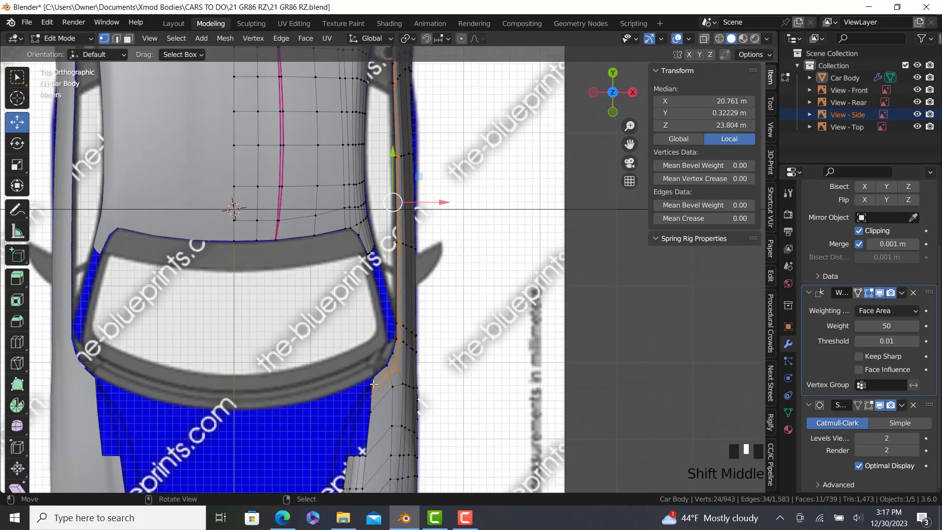
Step: Slide the first loop's end vertex on the fender's inner edge forward by a factor of 0.126
{"action": "scroll", "coordinate": [375, 294], "scroll_direction": "up", "scroll_amount": 6}
{"action": "right_click", "coordinate": [375, 285]}
{"action": "key", "text": "z"}
{"action": "left_click", "coordinate": [287, 297]}
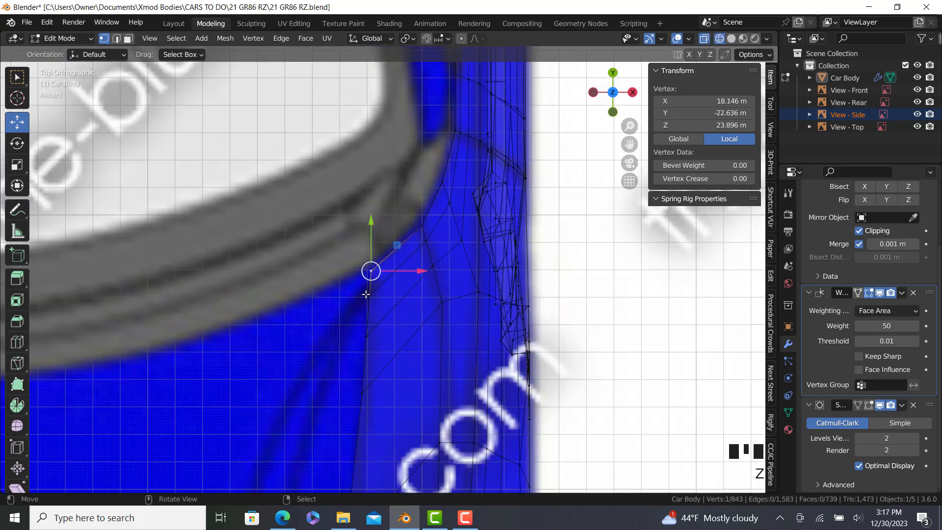
{"action": "right_click", "coordinate": [370, 294]}
{"action": "key", "text": "g"}
{"action": "key", "text": "g"}
{"action": "left_click", "coordinate": [375, 332]}
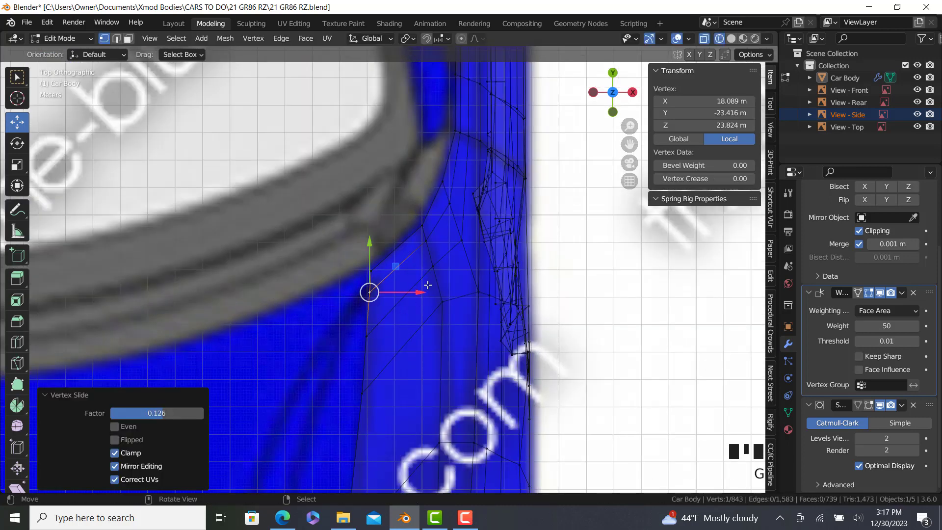
Step: Slide the neighbouring loop vertex, one column outward on the fender, forward along its edge
{"action": "right_click", "coordinate": [432, 267]}
{"action": "key", "text": "shift+z"}
{"action": "key", "text": "g"}
{"action": "key", "text": "g"}
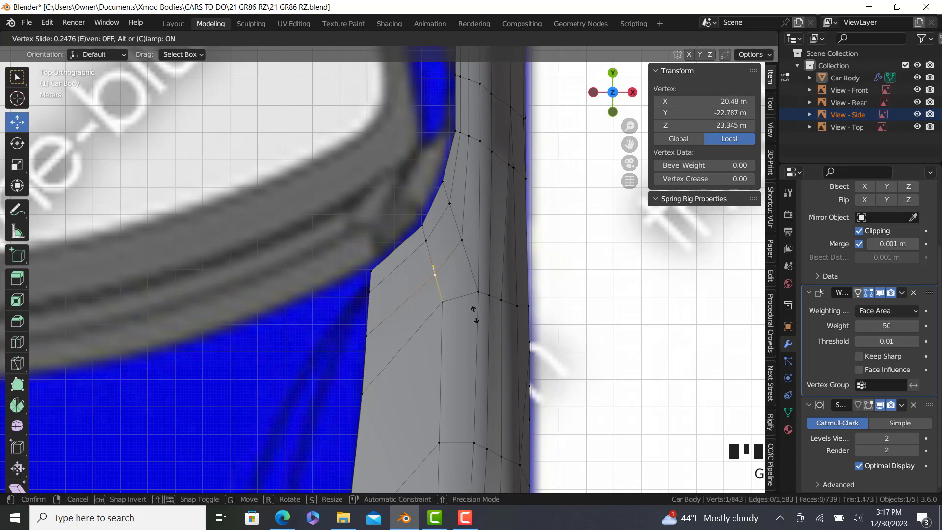
{"action": "left_click", "coordinate": [471, 309]}
Step: Connect the slid inner-edge vertex to the extruded panel's rear inner corner with a new edge and subdivide it once
{"action": "right_click", "coordinate": [369, 293]}
{"action": "scroll", "coordinate": [373, 293], "scroll_direction": "down", "scroll_amount": 4}
{"action": "middle_click_drag", "start_coordinate": [373, 293], "coordinate": [398, 280], "text": "shift"}
{"action": "scroll", "coordinate": [398, 280], "scroll_direction": "up", "scroll_amount": 2}
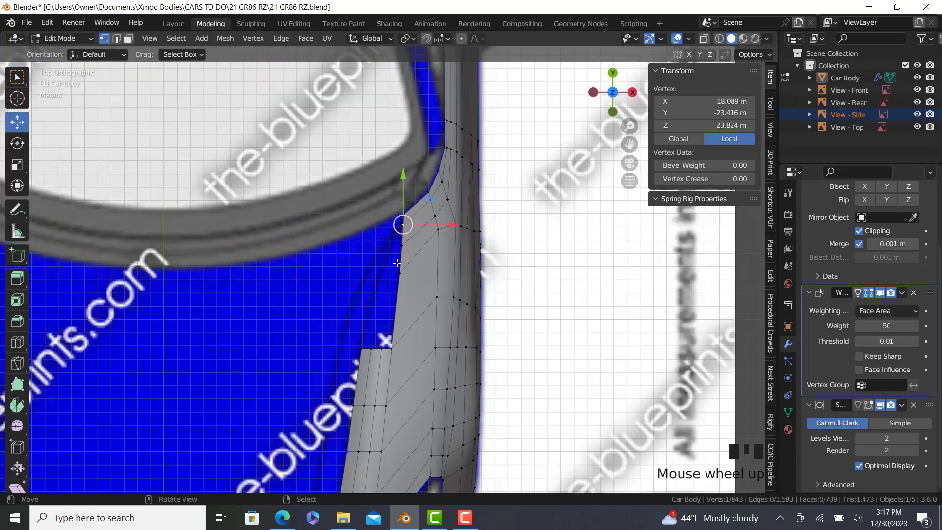
{"action": "right_click", "coordinate": [351, 365], "text": "shift"}
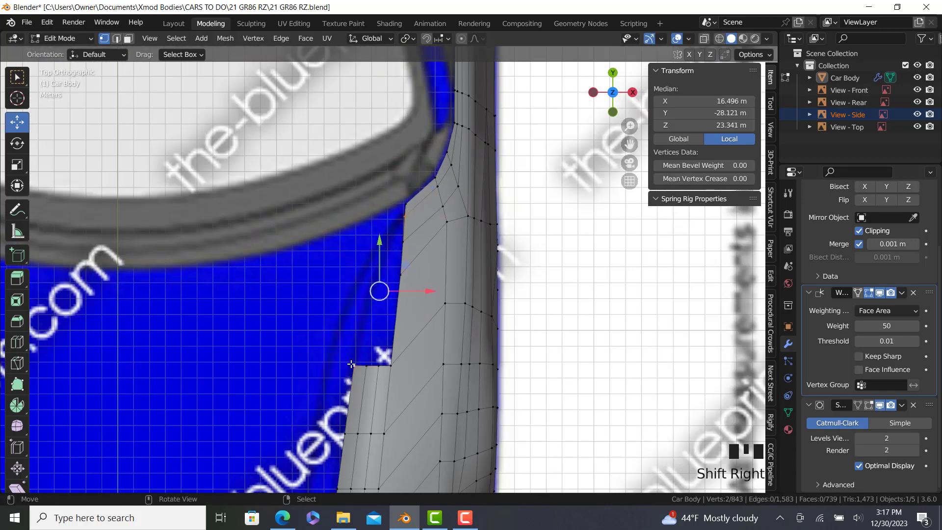
{"action": "key", "text": "f"}
{"action": "key", "text": "w"}
{"action": "left_click", "coordinate": [310, 227]}
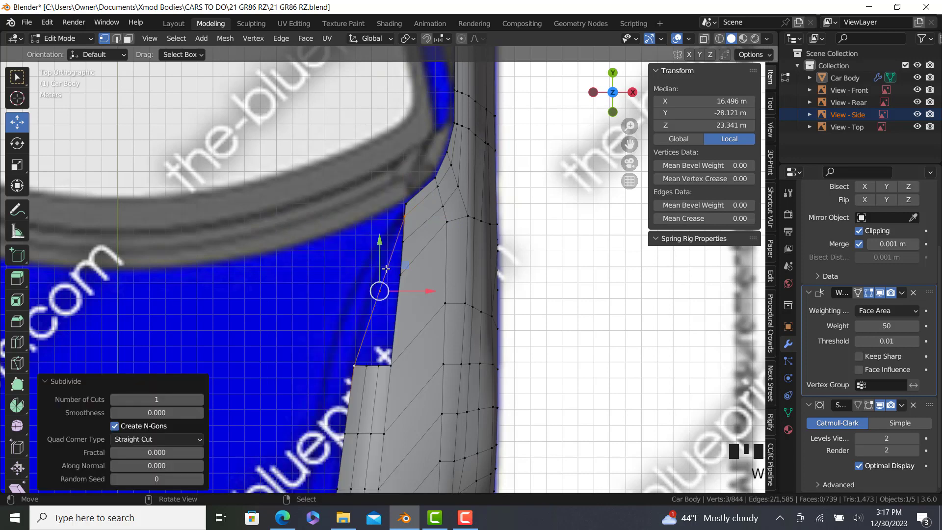
Step: Move the new edge's midpoint inward toward the blueprint's hood line in top view and subdivide the edge's rear half once
{"action": "right_click", "coordinate": [390, 287]}
{"action": "right_click", "coordinate": [384, 290]}
{"action": "left_click_drag", "start_coordinate": [426, 290], "coordinate": [381, 252]}
{"action": "right_click", "coordinate": [405, 202], "text": "ctrl"}
{"action": "key", "text": "w"}
{"action": "left_click", "coordinate": [410, 221]}
Step: Raise the two middle vertices of the new edge chain about 0.054 m in side view to follow the blueprint
{"action": "scroll", "coordinate": [385, 258], "scroll_direction": "up", "scroll_amount": 2}
{"action": "right_click", "coordinate": [385, 259]}
{"action": "right_click", "coordinate": [357, 299], "text": "ctrl"}
{"action": "key", "text": "KP_3"}
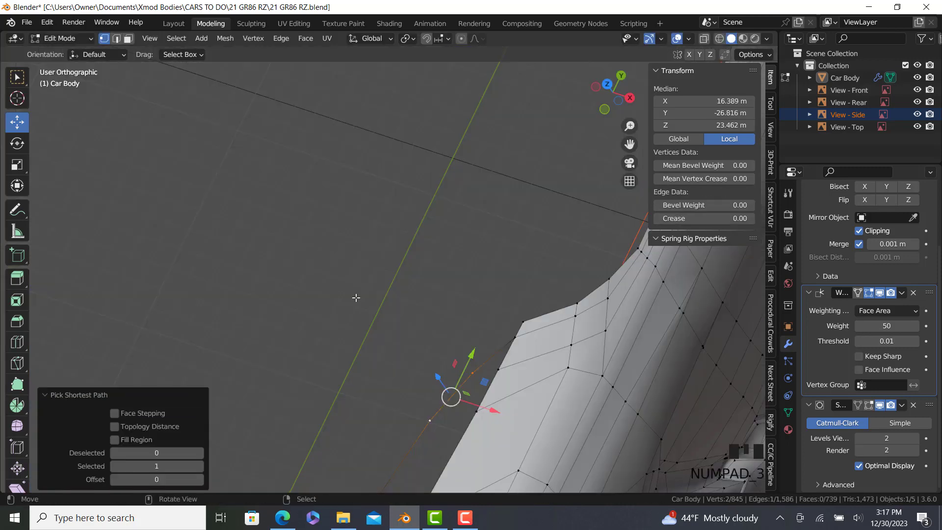
{"action": "middle_click_drag", "start_coordinate": [452, 434], "coordinate": [437, 204], "text": "shift"}
{"action": "key", "text": "z"}
{"action": "left_click", "coordinate": [372, 293]}
{"action": "scroll", "coordinate": [374, 295], "scroll_direction": "up", "scroll_amount": 1}
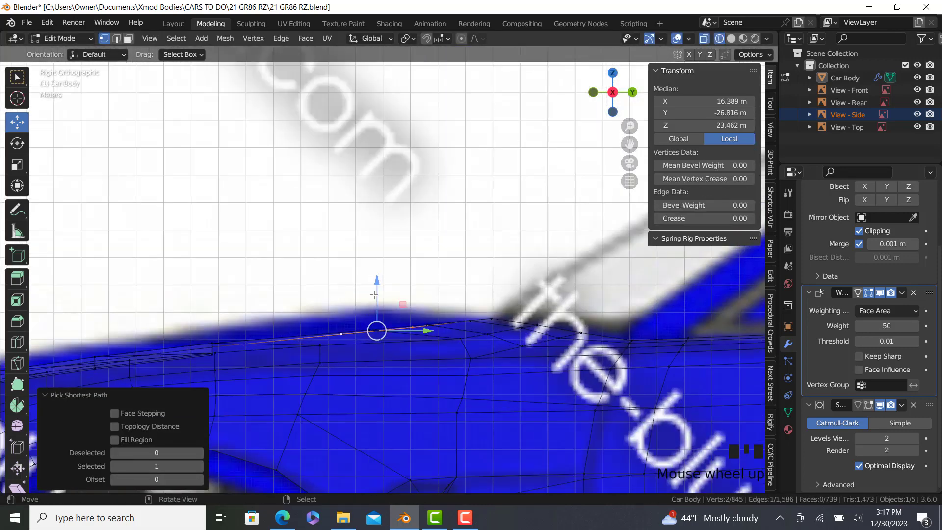
{"action": "left_click_drag", "start_coordinate": [377, 283], "coordinate": [378, 282]}
{"action": "key", "text": "z"}
{"action": "left_click", "coordinate": [418, 316]}
Step: Fill a triangular face between the rear segment of the new edge chain and the fender's inner edge
{"action": "mouse_move", "coordinate": [417, 316]}
{"action": "middle_mouse_down"}
{"action": "mouse_move", "coordinate": [550, 327]}
{"action": "mouse_move", "coordinate": [541, 329]}
{"action": "middle_mouse_up"}
{"action": "key", "text": "KP_7"}
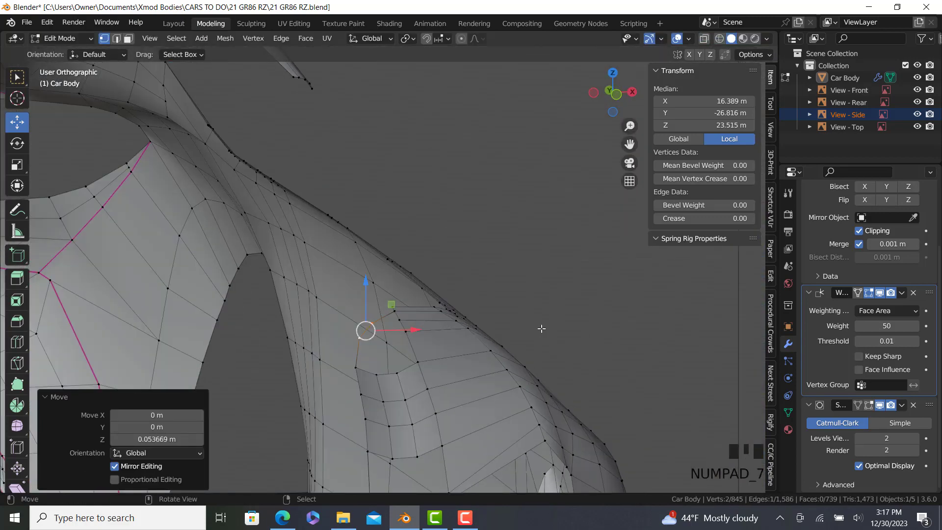
{"action": "scroll", "coordinate": [406, 218], "scroll_direction": "down", "scroll_amount": 1}
{"action": "middle_click_drag", "start_coordinate": [407, 218], "coordinate": [430, 186], "text": "shift"}
{"action": "scroll", "coordinate": [430, 185], "scroll_direction": "up", "scroll_amount": 2}
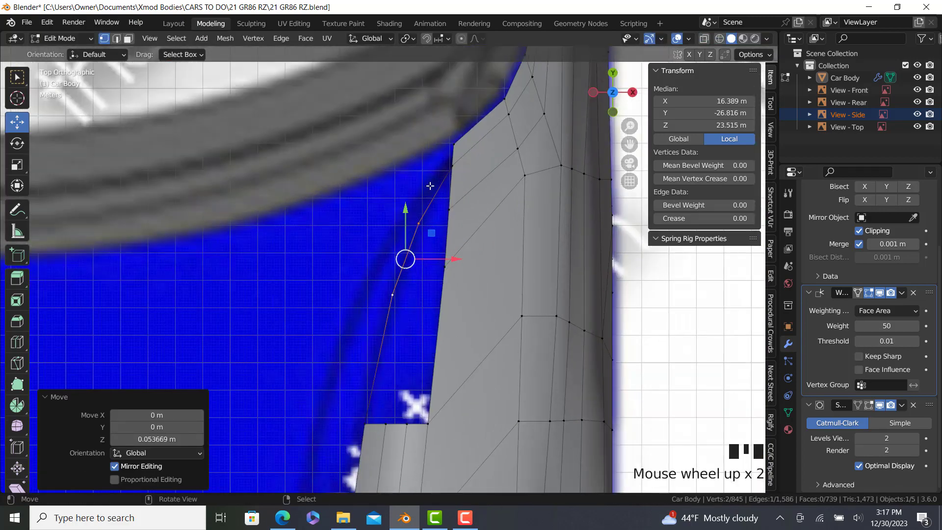
{"action": "right_click", "coordinate": [421, 223]}
{"action": "right_click", "coordinate": [448, 212], "text": "ctrl"}
{"action": "key", "text": "f"}
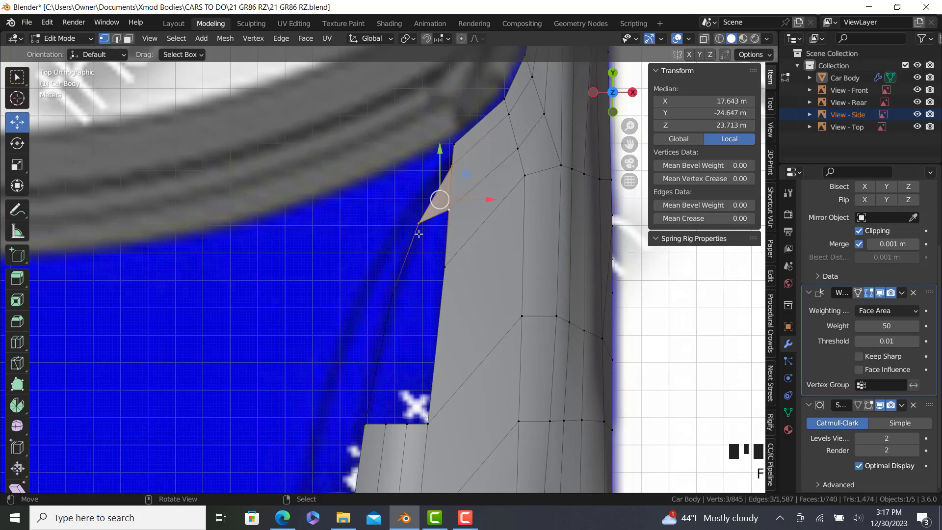
{"action": "key", "text": "w"}
{"action": "scroll", "coordinate": [436, 221], "scroll_direction": "up", "scroll_amount": 2}
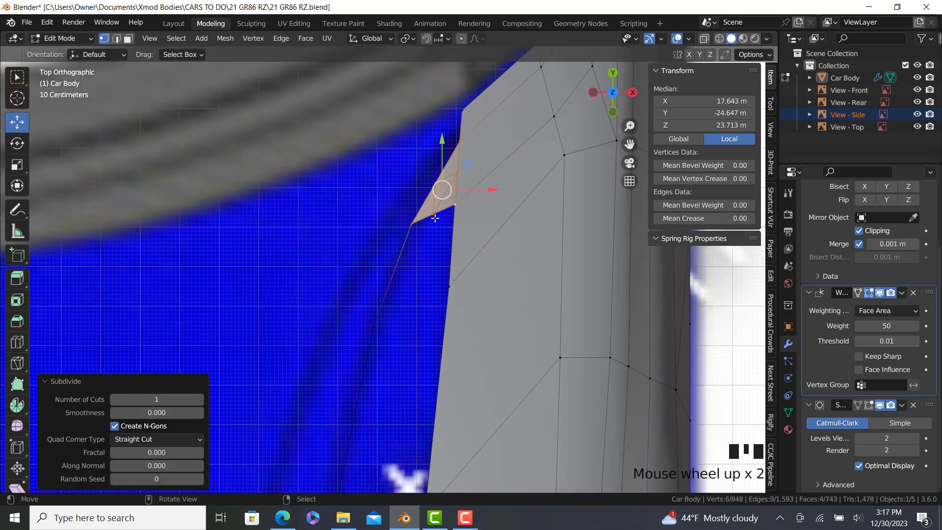
{"action": "key", "text": "ctrl+z"}
Step: Subdivide the triangular face's front edge once, and subdivide its inner half once more
{"action": "right_click", "coordinate": [413, 223]}
{"action": "right_click", "coordinate": [450, 209], "text": "ctrl"}
{"action": "key", "text": "w"}
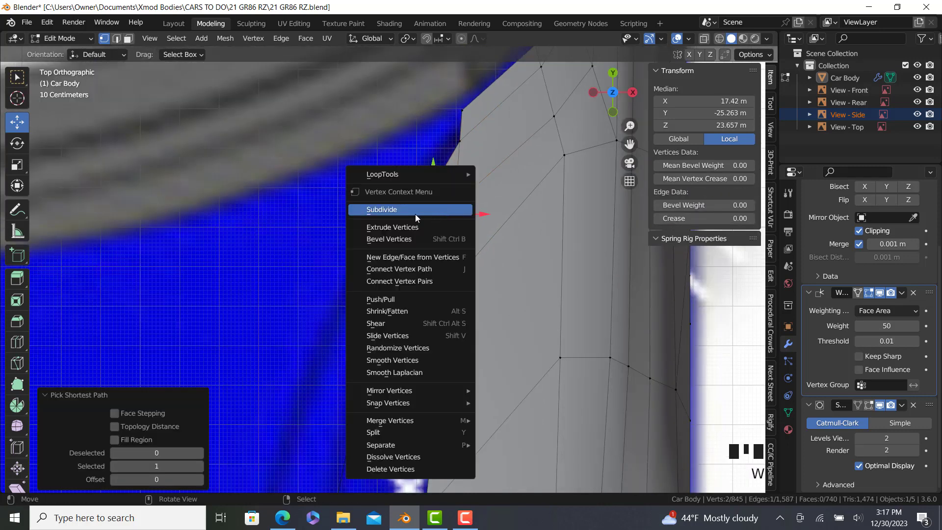
{"action": "left_click", "coordinate": [415, 214]}
{"action": "right_click", "coordinate": [416, 220]}
{"action": "right_click", "coordinate": [432, 214], "text": "ctrl"}
{"action": "key", "text": "w"}
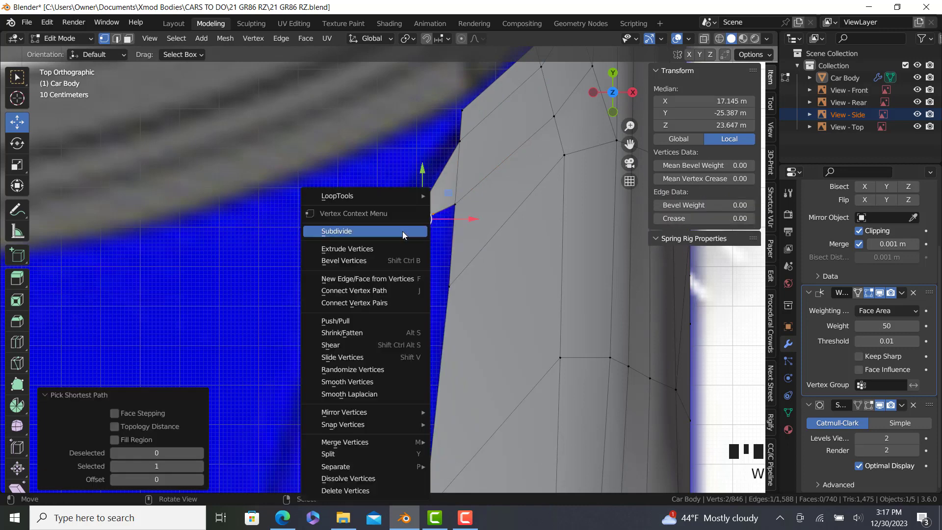
{"action": "left_click", "coordinate": [421, 230]}
Step: Move the two new front-edge vertices about 0.16 m outward in top view and lower them slightly
{"action": "right_click", "coordinate": [423, 220]}
{"action": "right_click", "coordinate": [433, 216], "text": "ctrl"}
{"action": "left_click_drag", "start_coordinate": [464, 216], "coordinate": [471, 217]}
{"action": "middle_click_drag", "start_coordinate": [448, 201], "coordinate": [427, 319]}
{"action": "scroll", "coordinate": [427, 321], "scroll_direction": "up", "scroll_amount": 3}
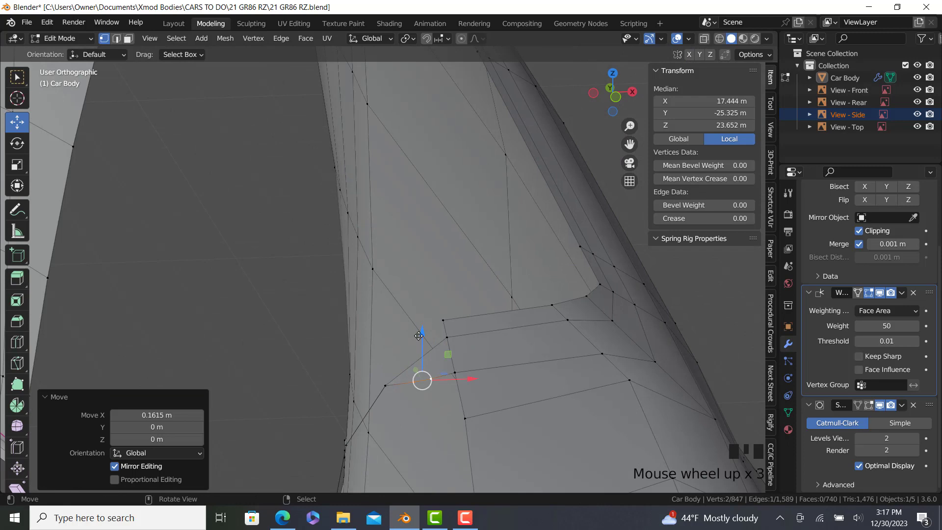
{"action": "left_click_drag", "start_coordinate": [418, 336], "coordinate": [419, 340]}
Step: Bridge the two front-edge vertices to the middle segment of the extruded panel's rear edge with a long face
{"action": "scroll", "coordinate": [412, 442], "scroll_direction": "down", "scroll_amount": 4}
{"action": "right_click", "coordinate": [406, 461], "text": "shift"}
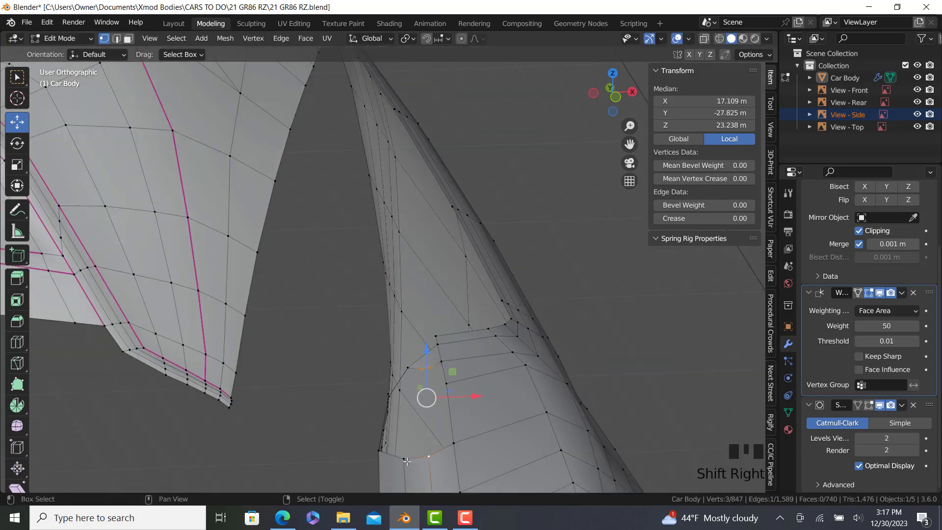
{"action": "right_click", "coordinate": [406, 461], "text": "shift"}
{"action": "right_click", "coordinate": [403, 460]}
Step: Add a single loop cut across the long bridging face at a slide factor of -0.311
{"action": "key", "text": "KP_7"}
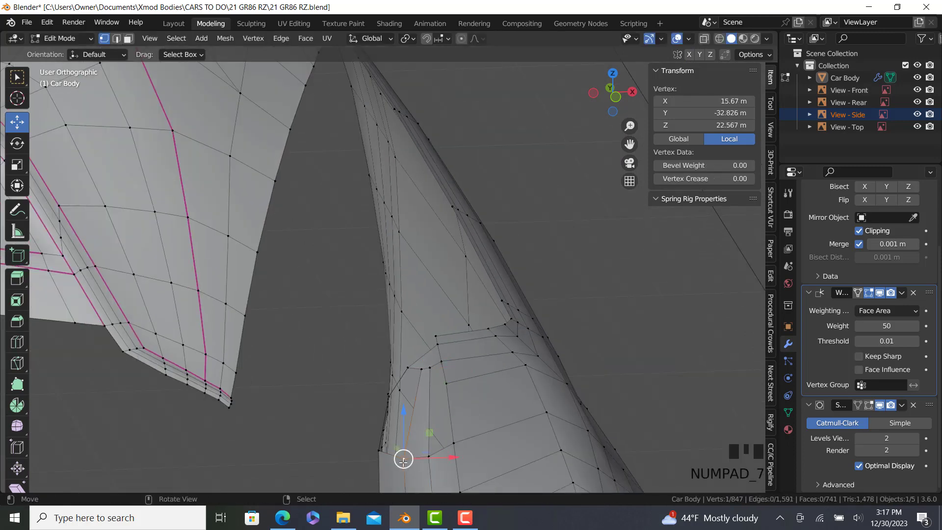
{"action": "left_click", "coordinate": [17, 342]}
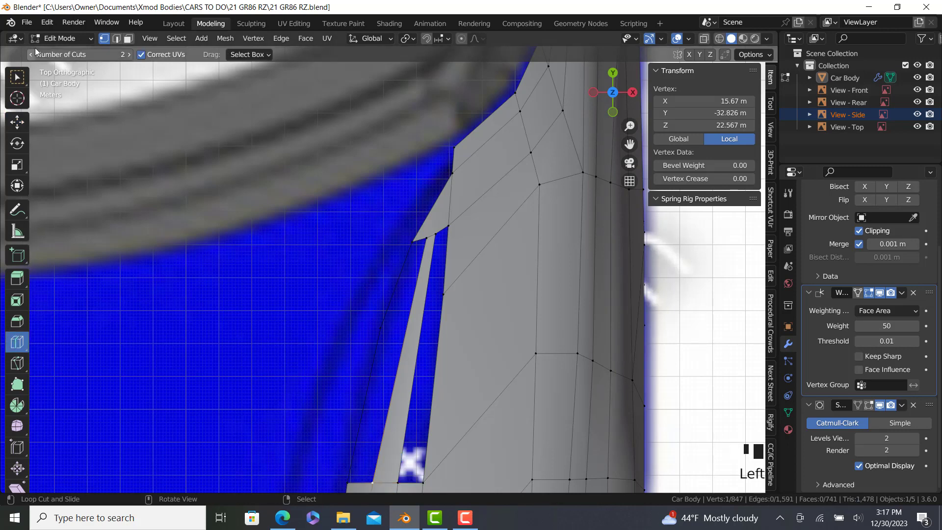
{"action": "left_click", "coordinate": [178, 166]}
{"action": "left_click_drag", "start_coordinate": [400, 355], "coordinate": [459, 321]}
{"action": "left_click", "coordinate": [17, 122]}
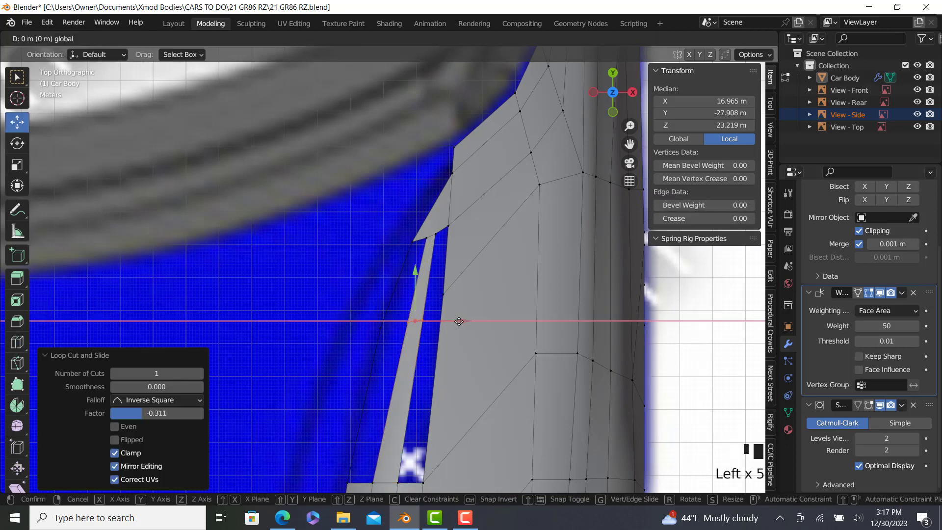
Step: Fill the gaps on the inner and outer sides of the bridging strip's rear section with faces
{"action": "right_click", "coordinate": [383, 329]}
{"action": "right_click", "coordinate": [382, 327], "text": "ctrl"}
{"action": "key", "text": "f"}
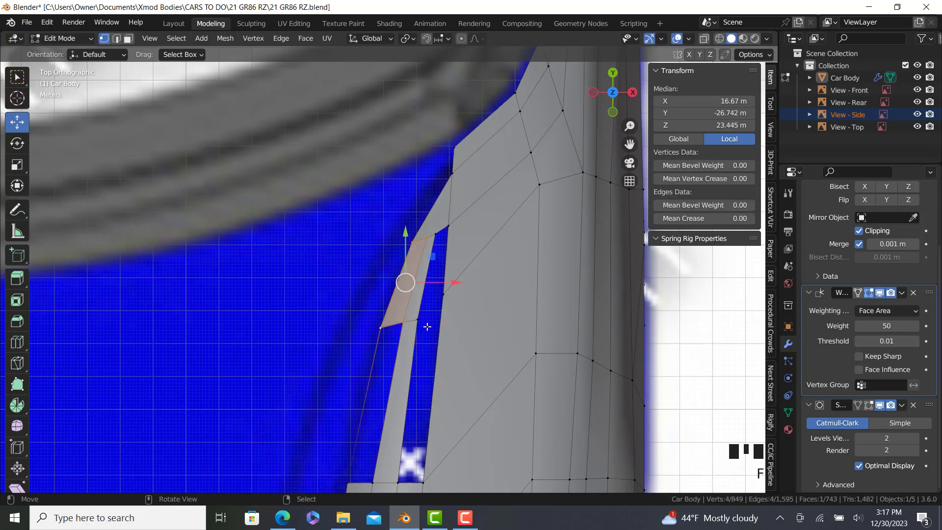
{"action": "right_click", "coordinate": [427, 326], "text": "ctrl"}
Step: Slide the cut's outer vertex by a factor of 0.125 toward the fender's inner edge
{"action": "right_click", "coordinate": [419, 321]}
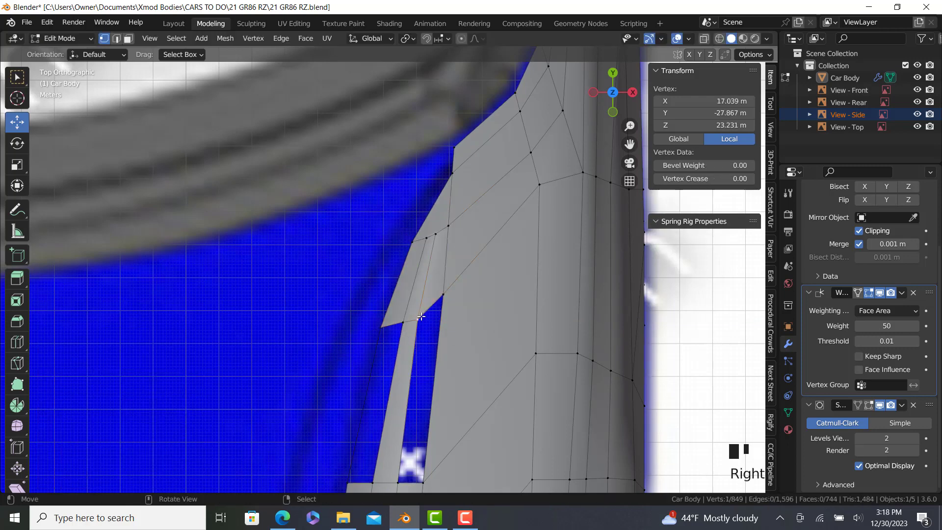
{"action": "key", "text": "g"}
{"action": "key", "text": "g"}
{"action": "left_click", "coordinate": [461, 335]}
Step: Fill the remaining gaps on the outer and inner sides of the bridging strip's front section with faces
{"action": "middle_click_drag", "start_coordinate": [461, 335], "coordinate": [463, 250], "text": "shift"}
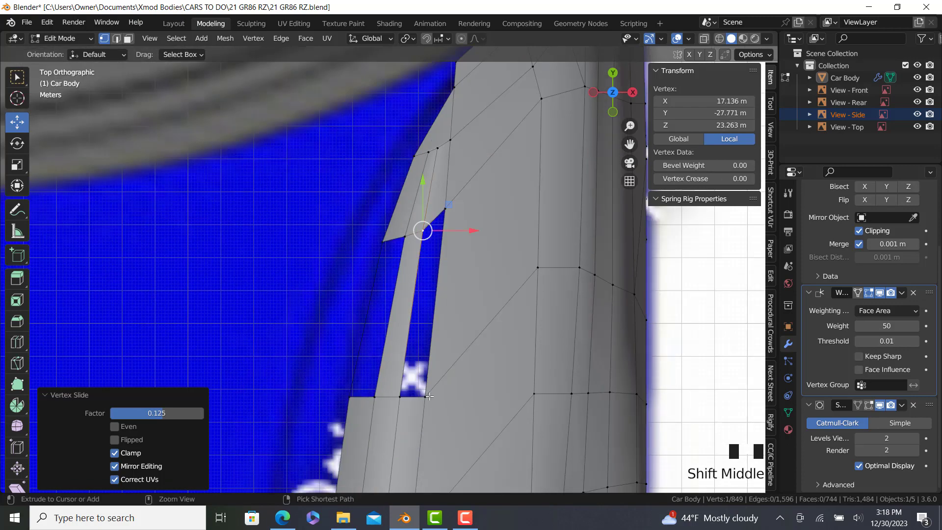
{"action": "right_click", "coordinate": [400, 396], "text": "ctrl"}
{"action": "right_click", "coordinate": [445, 215], "text": "ctrl"}
{"action": "right_click", "coordinate": [383, 242]}
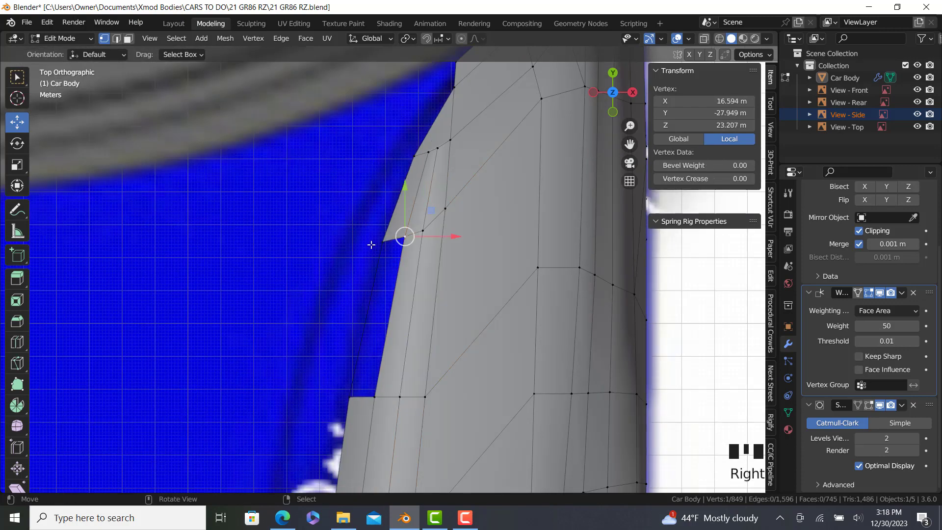
{"action": "right_click", "coordinate": [404, 238], "text": "ctrl"}
{"action": "right_click", "coordinate": [349, 397], "text": "ctrl"}
{"action": "right_click", "coordinate": [373, 395], "text": "ctrl"}
{"action": "key", "text": "f"}
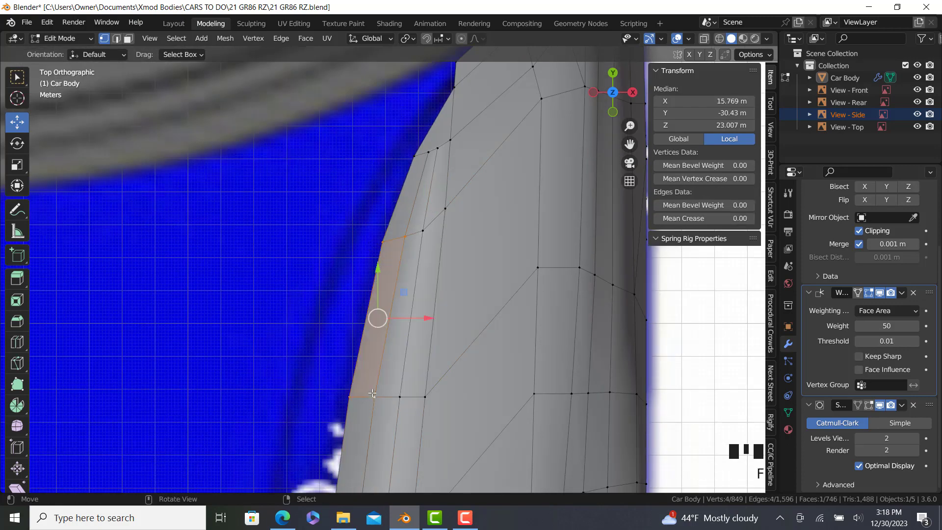
Step: Knife two edges from the fender's inner corner at the windshield to the open ends of the two strip lines, then check the smoothed body
{"action": "right_click", "coordinate": [436, 147]}
{"action": "scroll", "coordinate": [436, 147], "scroll_direction": "up", "scroll_amount": 4}
{"action": "key", "text": "k"}
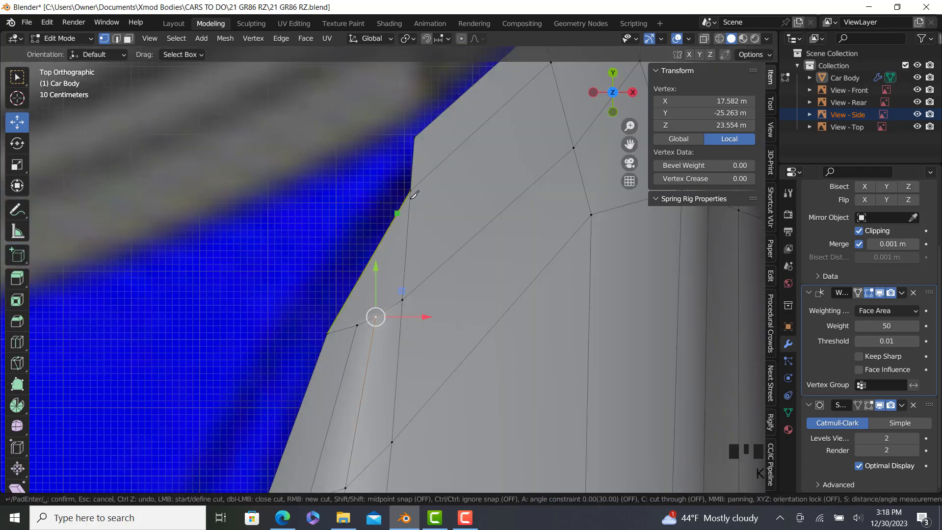
{"action": "left_click", "coordinate": [375, 317]}
{"action": "key", "text": "Return"}
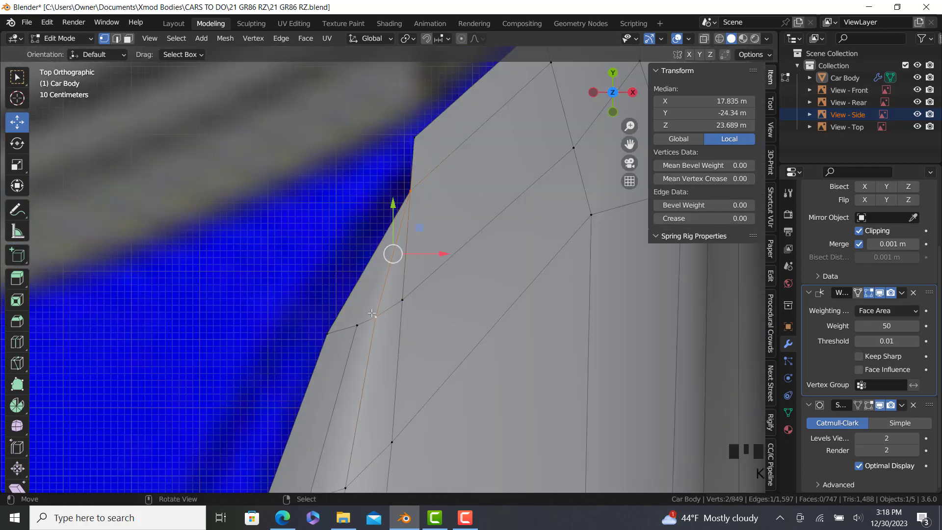
{"action": "key", "text": "k"}
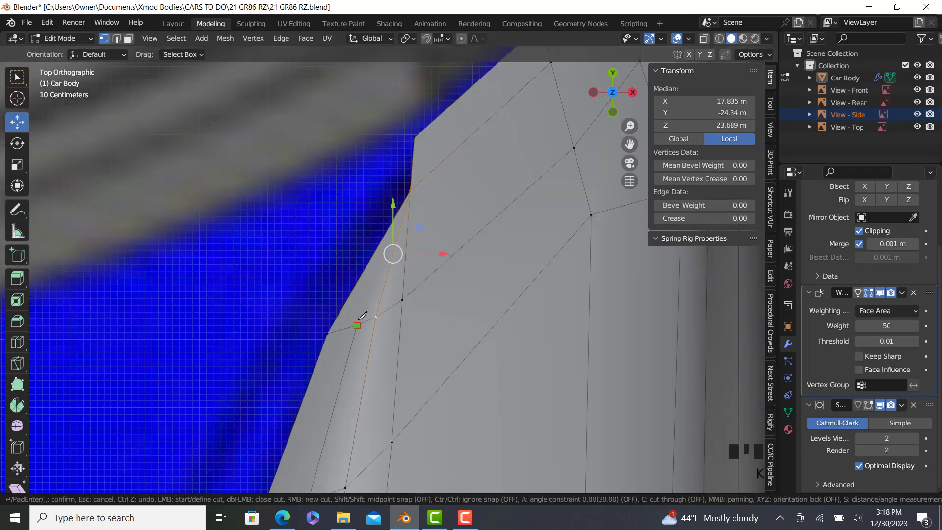
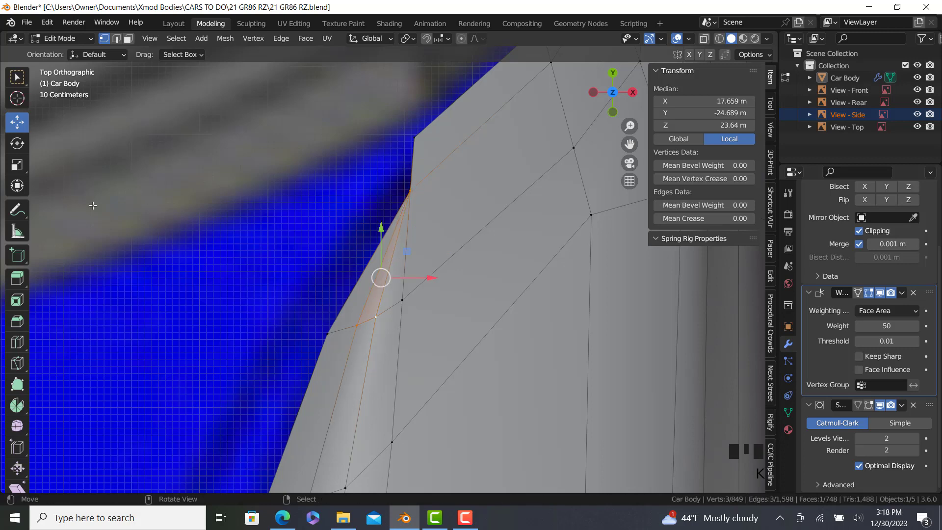
{"action": "key", "text": "Tab"}
{"action": "scroll", "coordinate": [422, 387], "scroll_direction": "down", "scroll_amount": 9}
{"action": "middle_click_drag", "start_coordinate": [419, 387], "coordinate": [386, 329]}
{"action": "scroll", "coordinate": [438, 354], "scroll_direction": "up", "scroll_amount": 5}
{"action": "key", "text": "Tab"}
Step: Extrude the middle vertex of the thin headlight strip inward and join it with an edge to the nearby inner outline vertex
{"action": "key", "text": "KP_7"}
{"action": "scroll", "coordinate": [328, 360], "scroll_direction": "up", "scroll_amount": 5}
{"action": "right_click", "coordinate": [374, 280]}
{"action": "scroll", "coordinate": [386, 328], "scroll_direction": "up", "scroll_amount": 2}
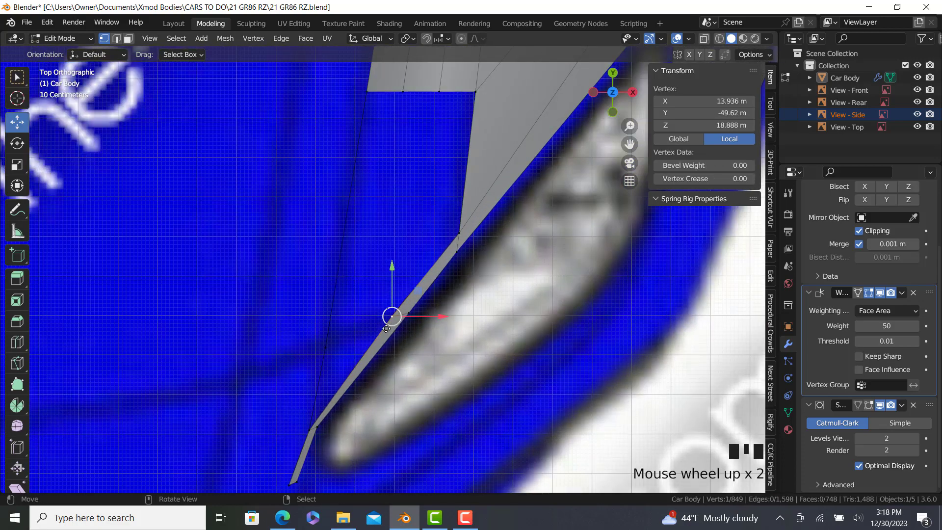
{"action": "key", "text": "e"}
{"action": "left_click", "coordinate": [363, 338]}
{"action": "right_click", "coordinate": [325, 348], "text": "shift"}
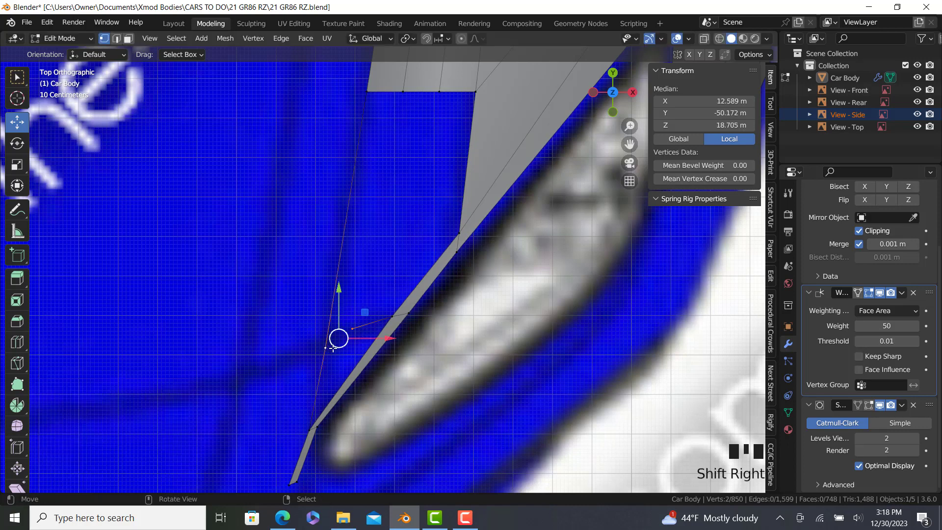
{"action": "key", "text": "f"}
{"action": "right_click", "coordinate": [357, 325]}
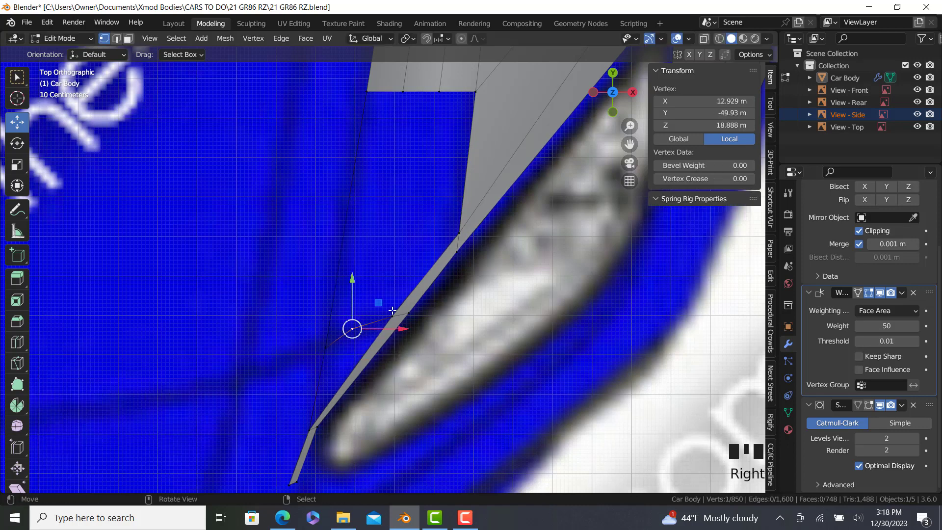
Step: Fill the face between the new edges and the headlight strip, plus the first bridging face up to the fender panel's front edge
{"action": "scroll", "coordinate": [393, 311], "scroll_direction": "down", "scroll_amount": 1}
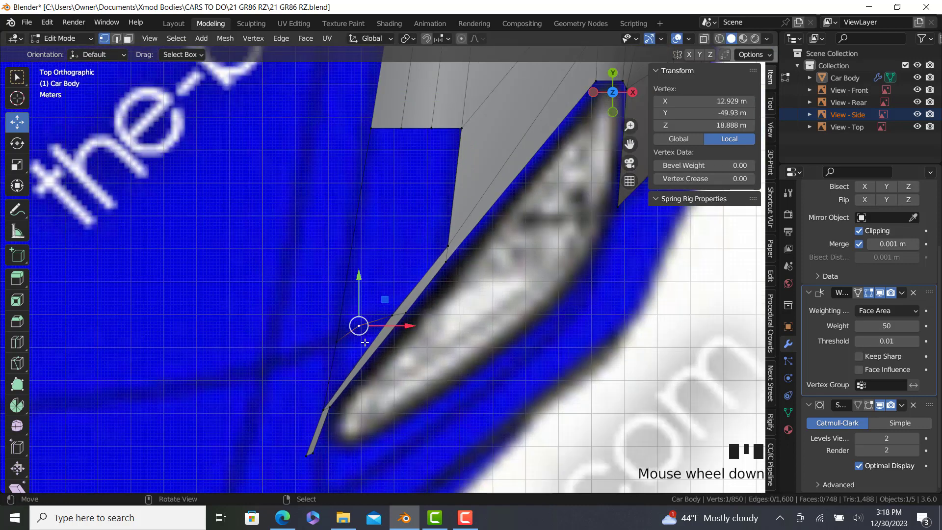
{"action": "right_click", "coordinate": [326, 403], "text": "ctrl"}
{"action": "right_click", "coordinate": [392, 314], "text": "ctrl"}
{"action": "key", "text": "f"}
{"action": "right_click", "coordinate": [394, 323]}
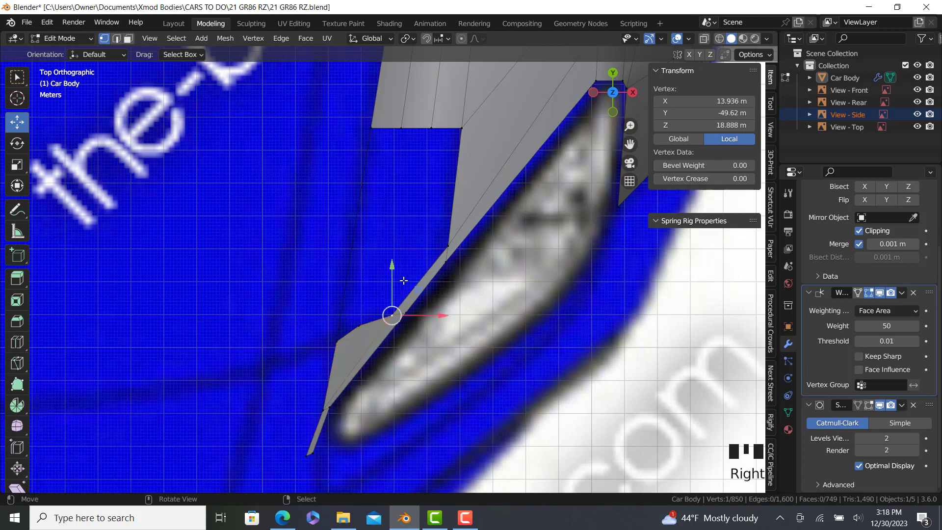
{"action": "right_click", "coordinate": [434, 127], "text": "ctrl"}
{"action": "key", "text": "f"}
{"action": "right_click", "coordinate": [431, 128]}
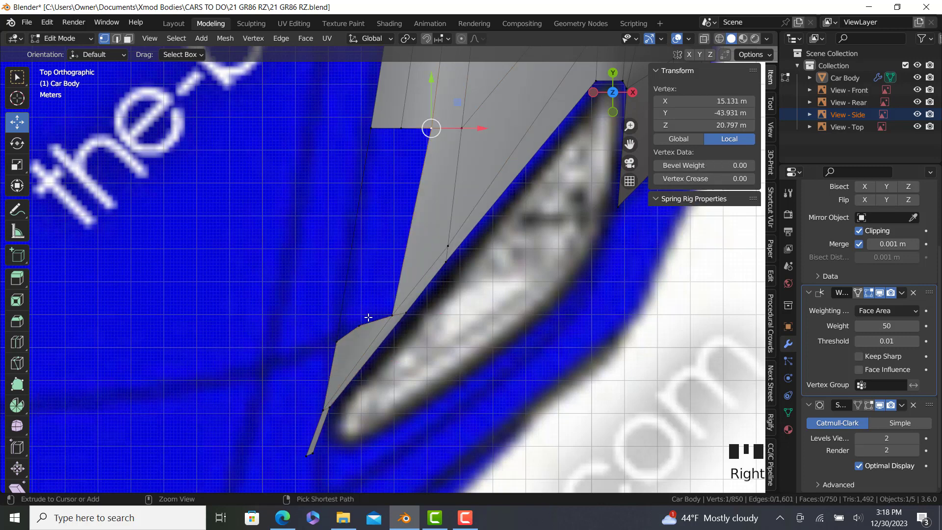
{"action": "right_click", "coordinate": [366, 319], "text": "ctrl"}
{"action": "key", "text": "f"}
{"action": "right_click", "coordinate": [337, 335]}
{"action": "right_click", "coordinate": [395, 134], "text": "ctrl"}
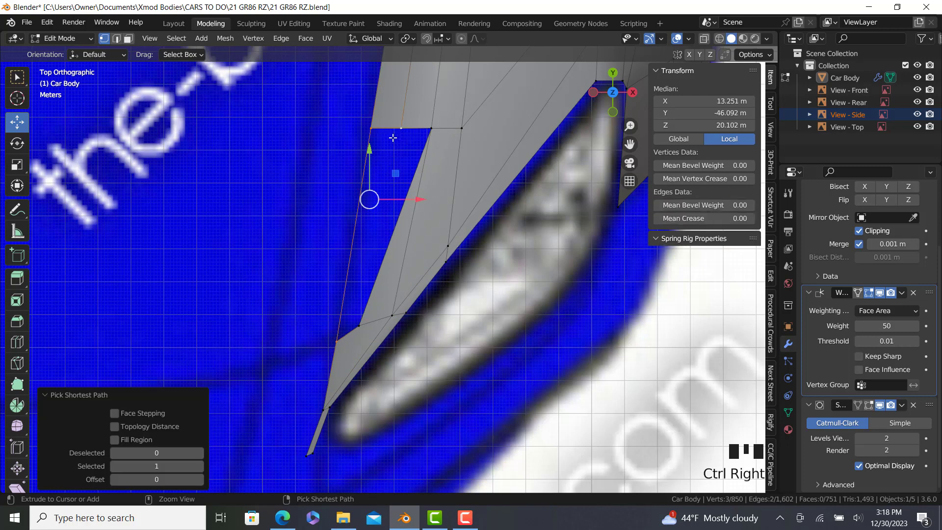
{"action": "key", "text": "ctrl+z"}
{"action": "key", "text": "ctrl+z"}
{"action": "key", "text": "ctrl+z"}
{"action": "key", "text": "ctrl+z"}
{"action": "key", "text": "ctrl+z"}
Step: Fill the two remaining gaps between the fender panel's front edge and the headlight strip with four-sided faces
{"action": "right_click", "coordinate": [404, 132], "text": "ctrl"}
{"action": "key", "text": "f"}
{"action": "right_click", "coordinate": [403, 132]}
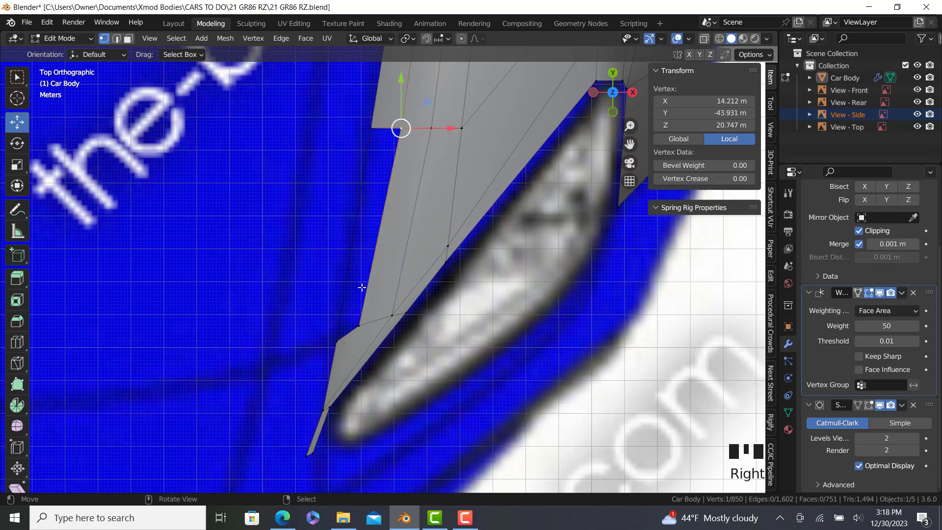
{"action": "right_click", "coordinate": [358, 319], "text": "ctrl"}
{"action": "right_click", "coordinate": [326, 338], "text": "ctrl"}
{"action": "right_click", "coordinate": [377, 140], "text": "ctrl"}
{"action": "key", "text": "f"}
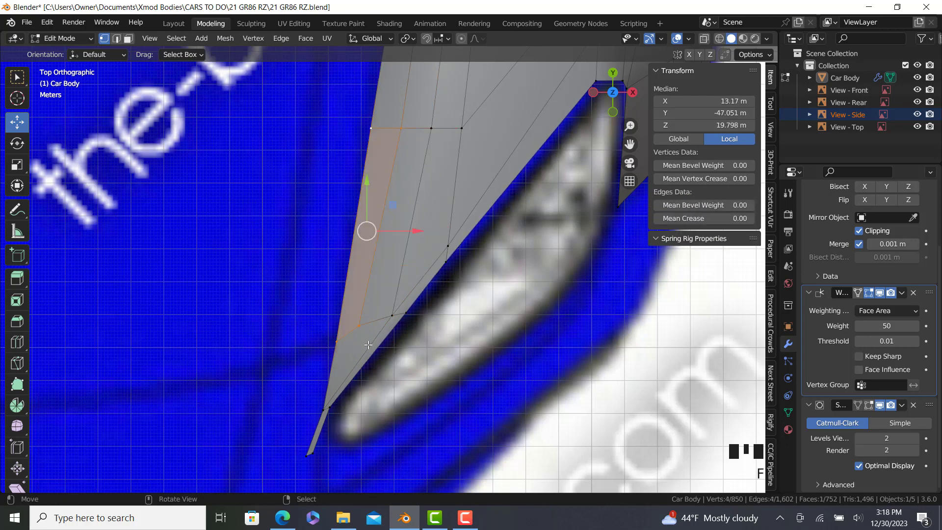
Step: Lower the new vertex beside the headlight strip along Z to about 18.63 m and inspect the smoothed fender
{"action": "right_click", "coordinate": [361, 321]}
{"action": "right_click", "coordinate": [390, 314], "text": "ctrl"}
{"action": "middle_click_drag", "start_coordinate": [384, 278], "coordinate": [392, 225]}
{"action": "scroll", "coordinate": [380, 402], "scroll_direction": "up", "scroll_amount": 2}
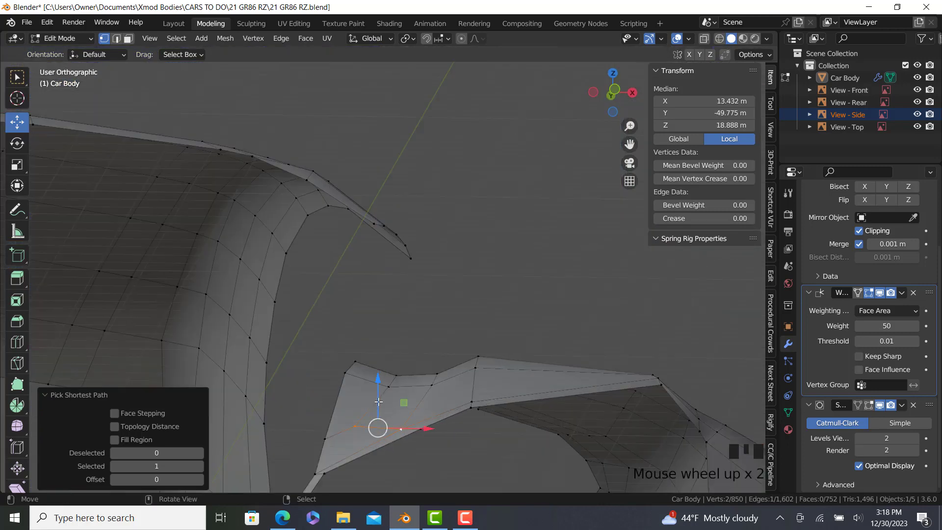
{"action": "left_click_drag", "start_coordinate": [379, 383], "coordinate": [358, 387]}
{"action": "key", "text": "Tab"}
{"action": "scroll", "coordinate": [387, 427], "scroll_direction": "down", "scroll_amount": 6}
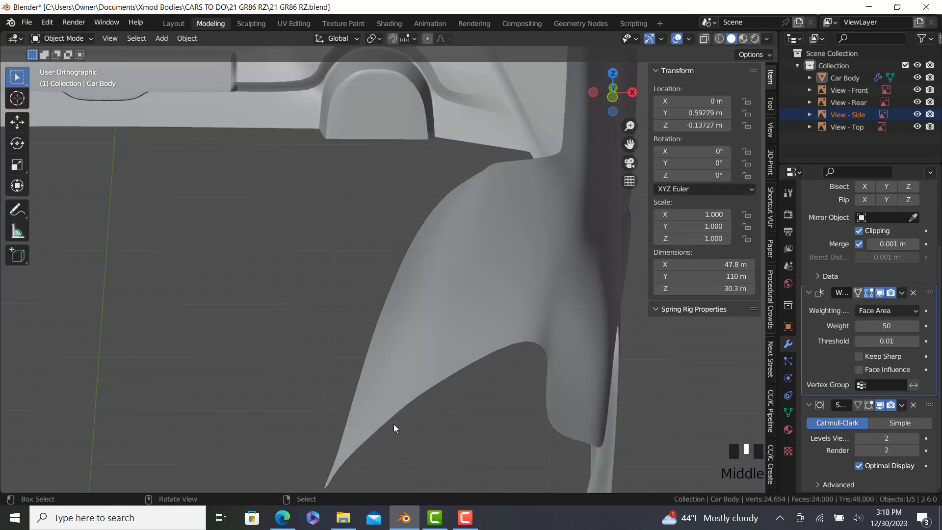
{"action": "key", "text": "KP_7"}
{"action": "key", "text": "Tab"}
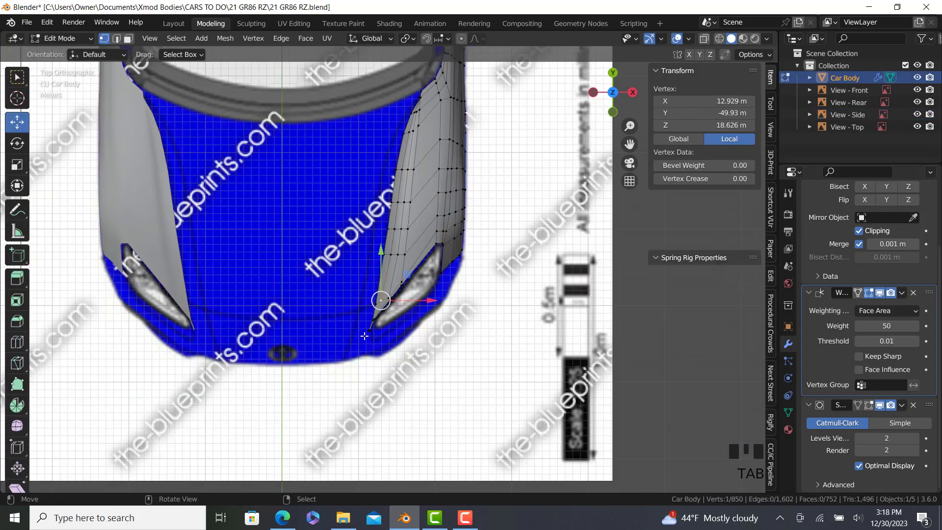
Step: Extrude the fender's whole inner edge, from the headlight tip to near the windshield, about 1.56 m inward along X
{"action": "scroll", "coordinate": [362, 330], "scroll_direction": "up", "scroll_amount": 3}
{"action": "left_click", "coordinate": [361, 330]}
{"action": "scroll", "coordinate": [361, 330], "scroll_direction": "down", "scroll_amount": 3}
{"action": "middle_click_drag", "start_coordinate": [373, 79], "coordinate": [374, 163], "text": "shift"}
{"action": "scroll", "coordinate": [374, 162], "scroll_direction": "up", "scroll_amount": 3}
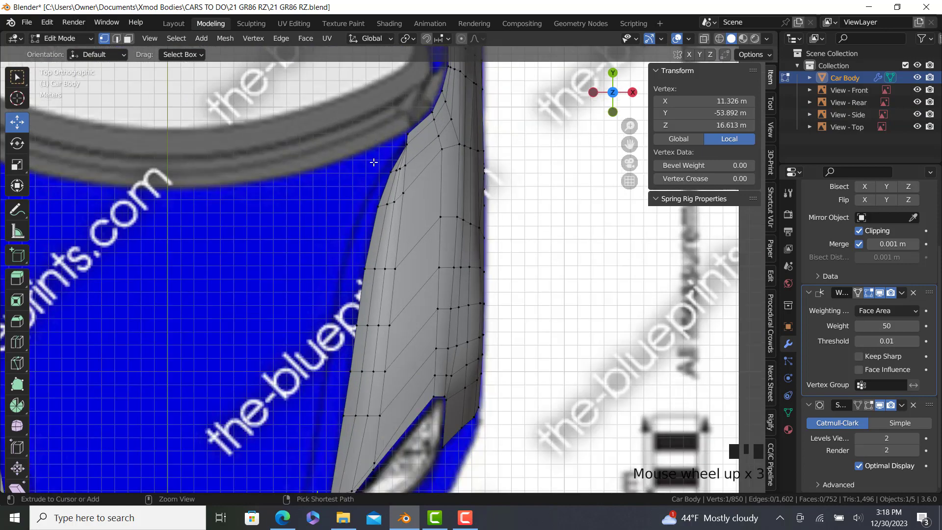
{"action": "right_click", "coordinate": [378, 179], "text": "ctrl"}
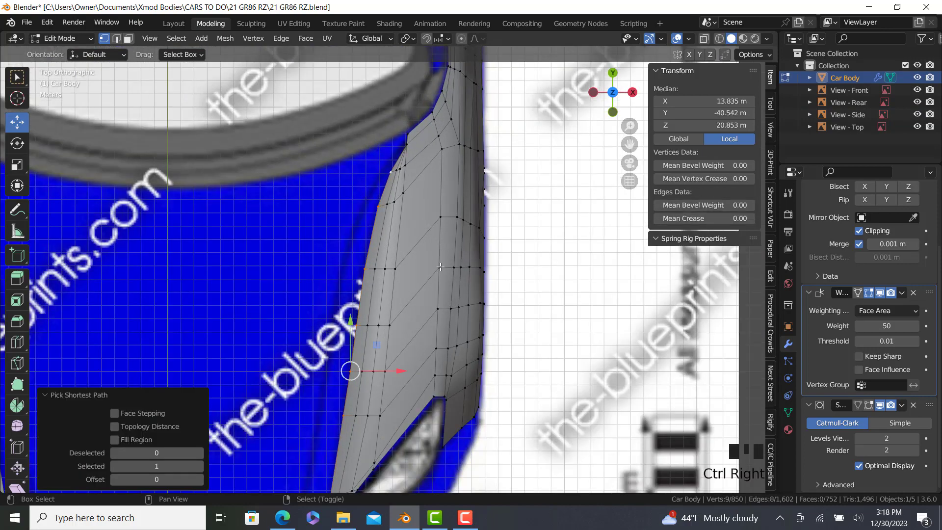
{"action": "middle_click_drag", "start_coordinate": [441, 267], "coordinate": [461, 231], "text": "shift"}
{"action": "key", "text": "e"}
{"action": "key", "text": "x"}
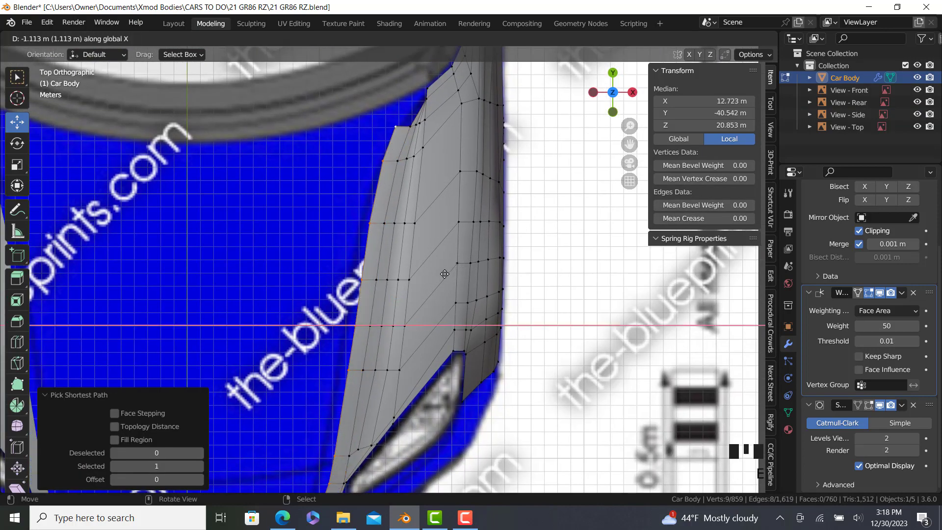
{"action": "left_click", "coordinate": [439, 277]}
Step: With see-through display on, move the extruded edge about 0.56 m inward along X and 0.78 m toward the front
{"action": "key", "text": "alt+z"}
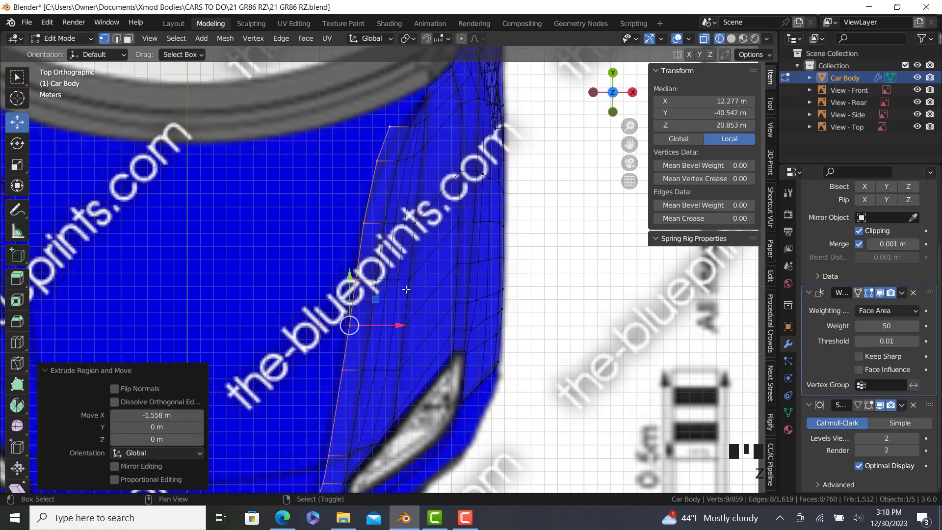
{"action": "middle_click_drag", "start_coordinate": [353, 320], "coordinate": [422, 275], "text": "shift"}
{"action": "key", "text": "g"}
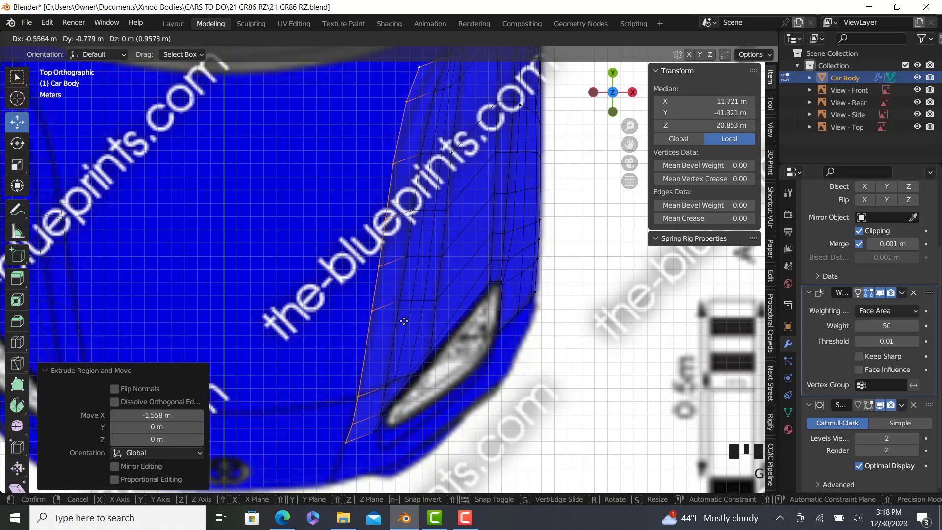
{"action": "left_click", "coordinate": [403, 321]}
Step: Nudge the rear vertices of the extruded edge outward along X to follow the blueprint's hood line
{"action": "middle_click_drag", "start_coordinate": [404, 321], "coordinate": [357, 353], "text": "shift"}
{"action": "scroll", "coordinate": [357, 353], "scroll_direction": "up", "scroll_amount": 3}
{"action": "right_click", "coordinate": [430, 256], "text": "ctrl"}
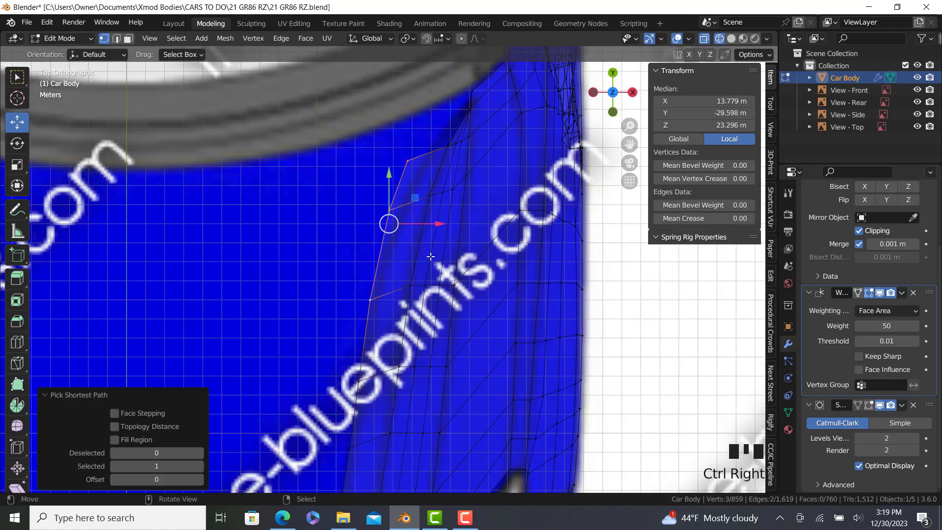
{"action": "left_click_drag", "start_coordinate": [439, 226], "coordinate": [444, 226]}
{"action": "right_click", "coordinate": [394, 210]}
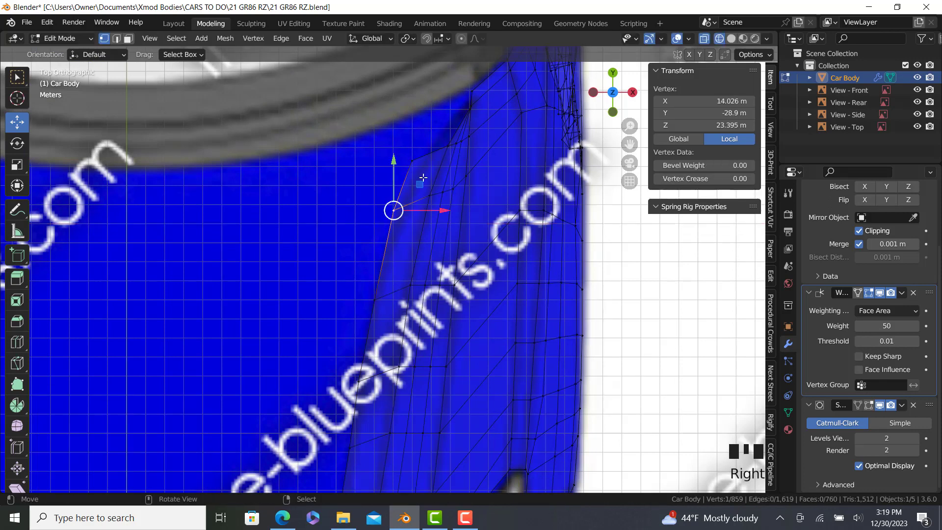
{"action": "right_click", "coordinate": [412, 161], "text": "ctrl"}
{"action": "left_click_drag", "start_coordinate": [443, 187], "coordinate": [451, 187]}
Step: Move the edge's rearmost vertex 0.773 m in X and 0.747 m in Y, and fill the gap to the windshield corner
{"action": "right_click", "coordinate": [418, 160]}
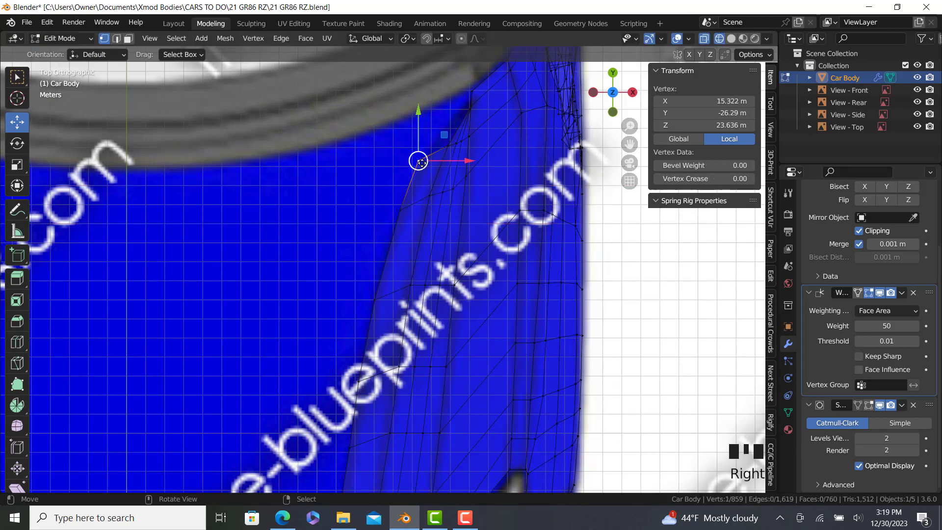
{"action": "left_click_drag", "start_coordinate": [419, 161], "coordinate": [434, 150]}
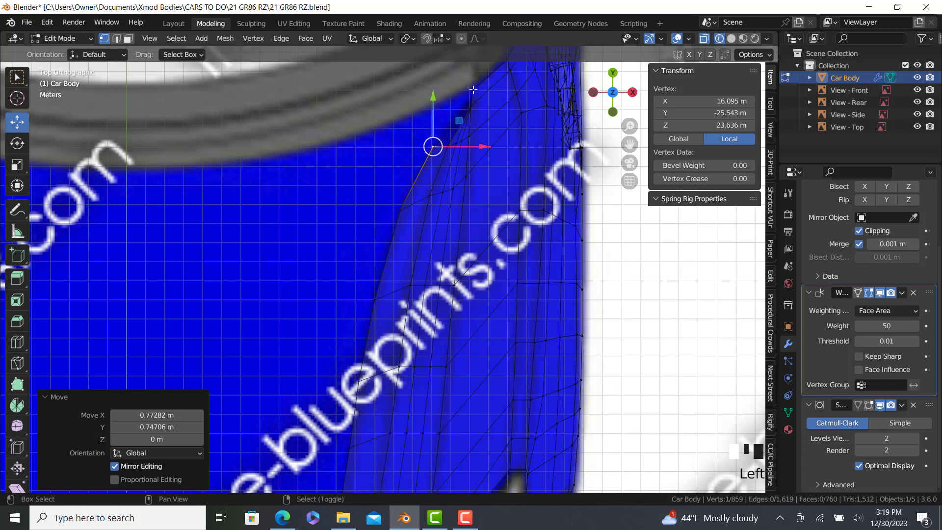
{"action": "right_click", "coordinate": [477, 90], "text": "ctrl"}
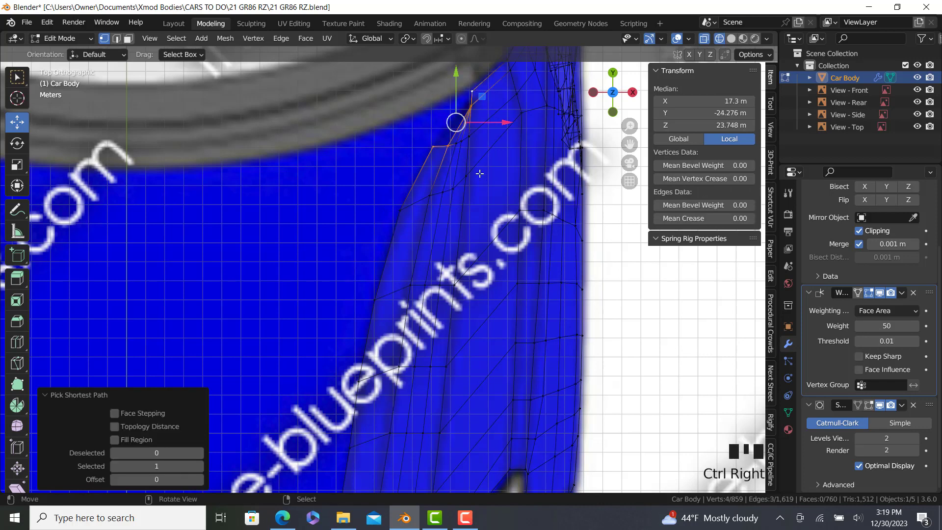
{"action": "right_click", "coordinate": [432, 146]}
Step: In front view, select the middle stretch of the new inner edge and raise it slightly along Z
{"action": "middle_click_drag", "start_coordinate": [432, 146], "coordinate": [378, 332]}
{"action": "key", "text": "KP_1"}
{"action": "middle_click_drag", "start_coordinate": [300, 441], "coordinate": [316, 327], "text": "shift"}
{"action": "key", "text": "alt+z"}
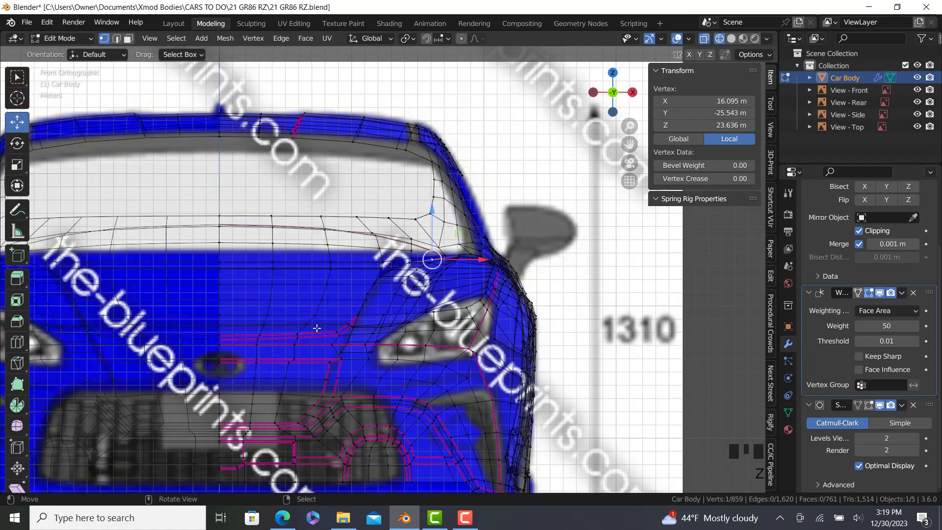
{"action": "scroll", "coordinate": [317, 328], "scroll_direction": "up", "scroll_amount": 8}
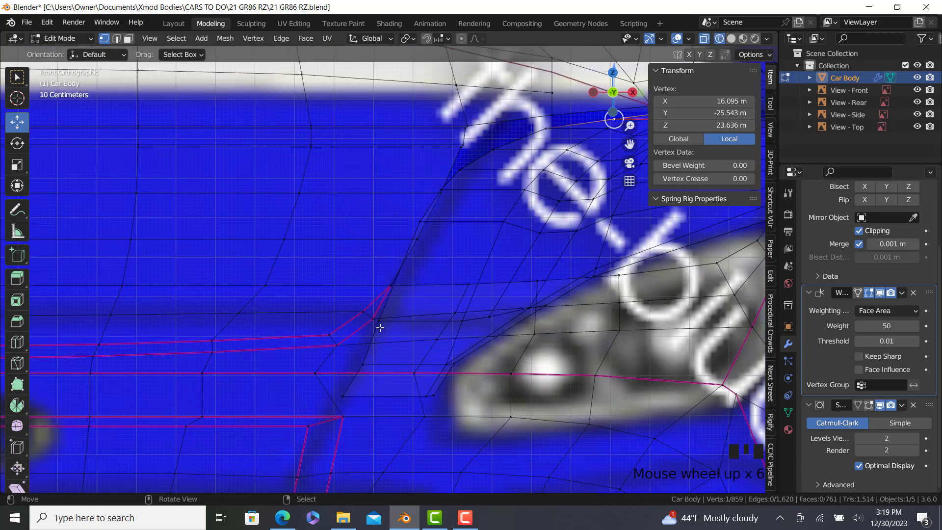
{"action": "right_click", "coordinate": [379, 324]}
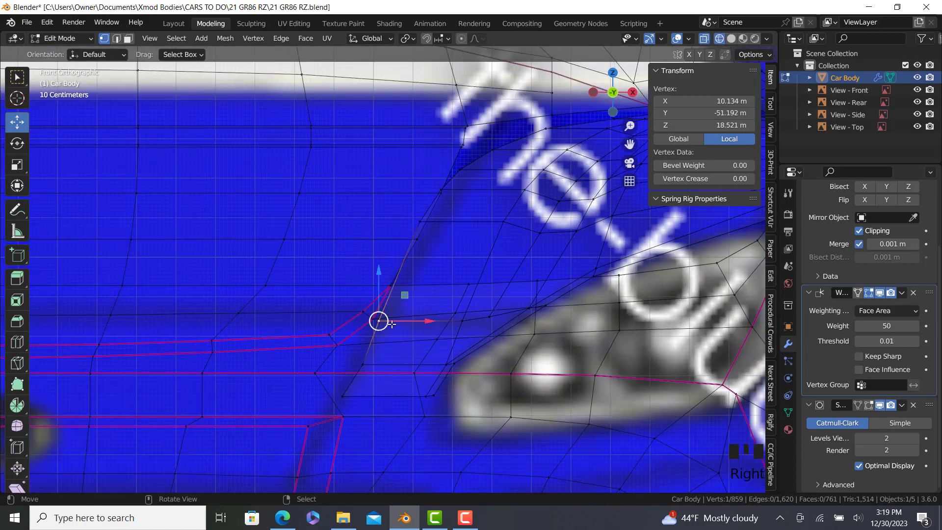
{"action": "scroll", "coordinate": [392, 324], "scroll_direction": "down", "scroll_amount": 1}
{"action": "key", "text": "z"}
{"action": "middle_click_drag", "start_coordinate": [517, 186], "coordinate": [486, 219], "text": "shift"}
{"action": "right_click", "coordinate": [492, 200], "text": "ctrl"}
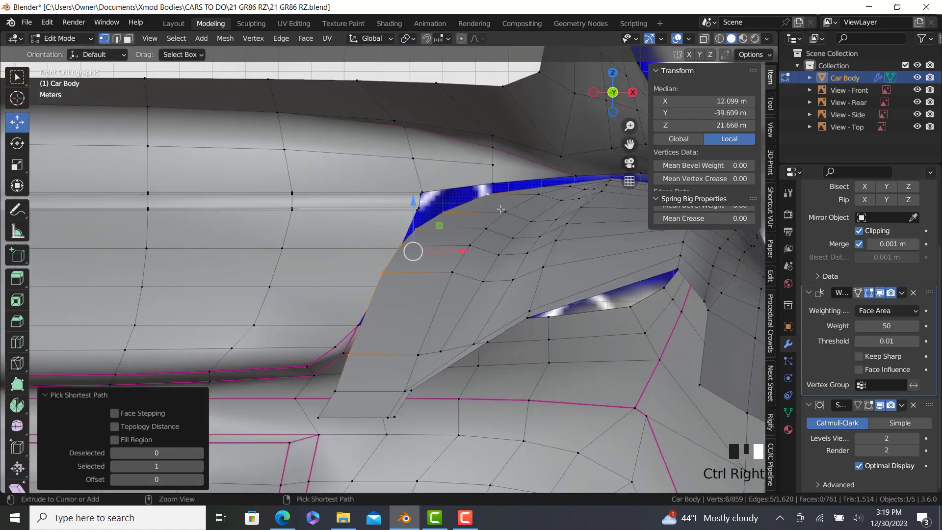
{"action": "key", "text": "z"}
{"action": "left_click_drag", "start_coordinate": [413, 198], "coordinate": [413, 191]}
Step: In top view, shift the inner edge's vertices level with the headlight's rear slightly outward along X
{"action": "left_click", "coordinate": [381, 266]}
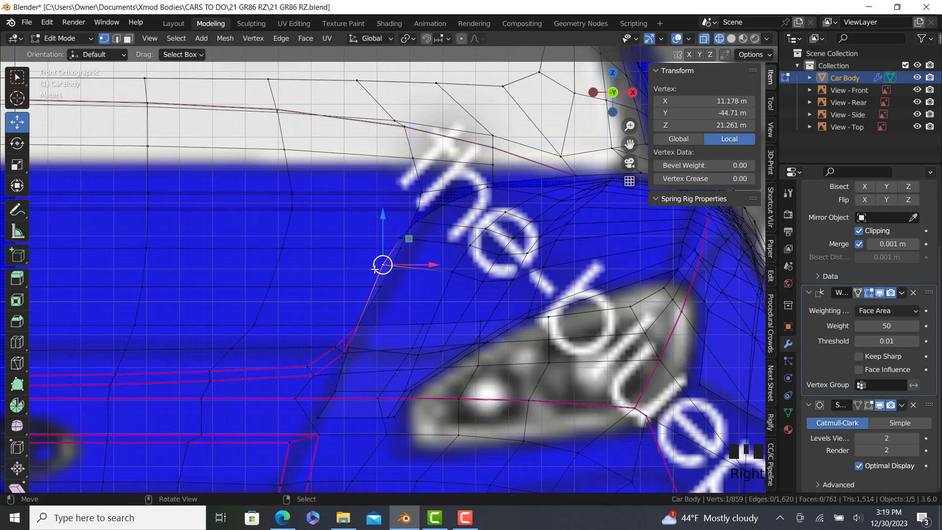
{"action": "key", "text": "KP_7"}
{"action": "scroll", "coordinate": [464, 296], "scroll_direction": "down", "scroll_amount": 2}
{"action": "middle_click_drag", "start_coordinate": [463, 424], "coordinate": [411, 308], "text": "shift"}
{"action": "scroll", "coordinate": [413, 310], "scroll_direction": "up", "scroll_amount": 2}
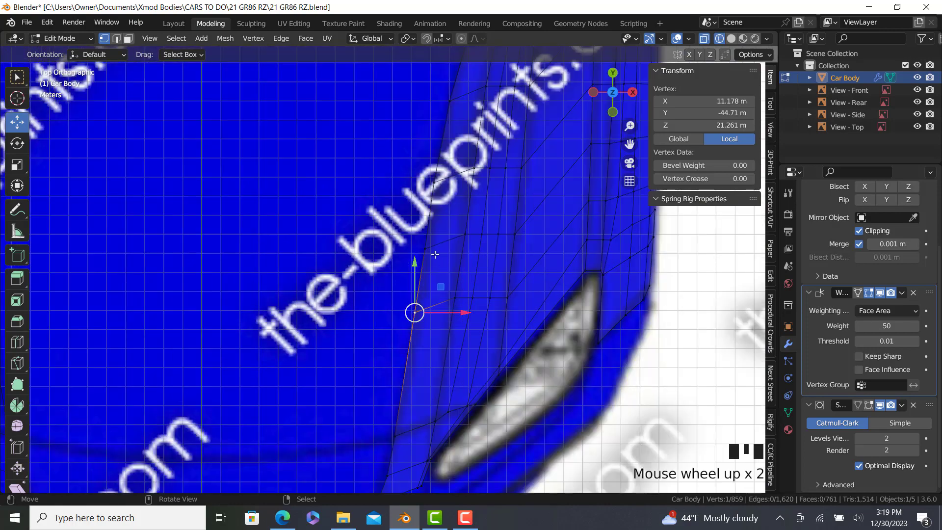
{"action": "right_click", "coordinate": [419, 280], "text": "ctrl"}
{"action": "left_click_drag", "start_coordinate": [459, 284], "coordinate": [465, 284]}
Step: Fine-tune the inner edge's rear vertices along X against the hood line, and nudge the headlight-side vertex by -0.026 m
{"action": "right_click", "coordinate": [433, 185]}
{"action": "middle_click_drag", "start_coordinate": [432, 186], "coordinate": [412, 242], "text": "shift"}
{"action": "left_click_drag", "start_coordinate": [441, 238], "coordinate": [445, 238]}
{"action": "right_click", "coordinate": [454, 189], "text": "ctrl"}
{"action": "left_click_drag", "start_coordinate": [456, 198], "coordinate": [457, 198]}
{"action": "key", "text": "z"}
{"action": "right_click", "coordinate": [398, 367]}
{"action": "left_click_drag", "start_coordinate": [447, 367], "coordinate": [447, 367]}
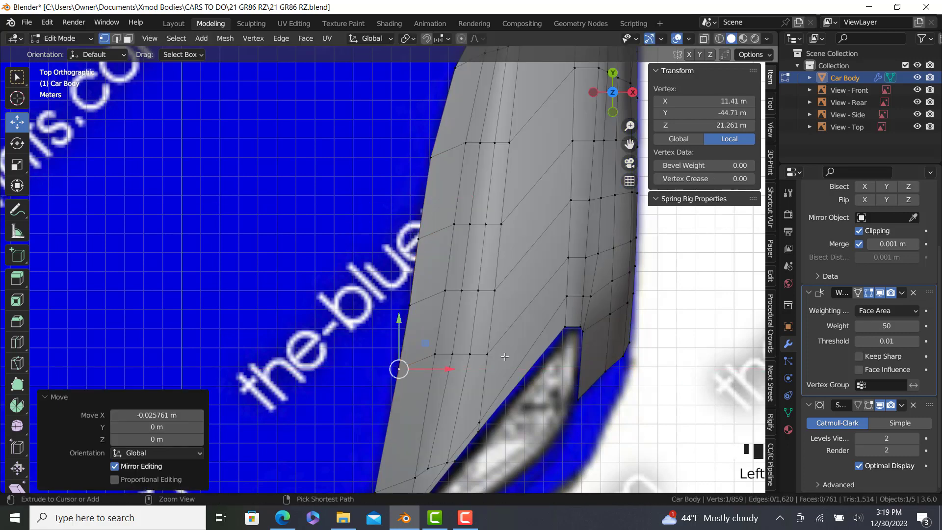
Step: Slide the crossing row of vertices nearest the headlight toward the front by a factor of about 0.4
{"action": "right_click", "coordinate": [487, 354], "text": "ctrl"}
{"action": "middle_click_drag", "start_coordinate": [487, 353], "coordinate": [449, 307], "text": "shift"}
{"action": "key", "text": "g"}
{"action": "key", "text": "g"}
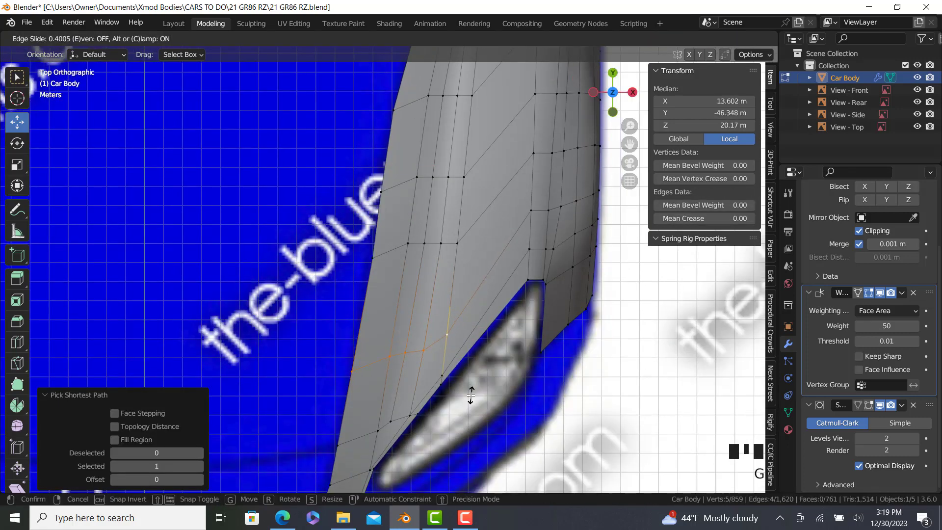
{"action": "left_click", "coordinate": [470, 395]}
Step: Slide the next crossing row of fender vertices, behind the one nearest the headlight, slightly toward the front
{"action": "right_click", "coordinate": [456, 250]}
{"action": "right_click", "coordinate": [420, 248], "text": "ctrl"}
{"action": "key", "text": "g"}
{"action": "key", "text": "g"}
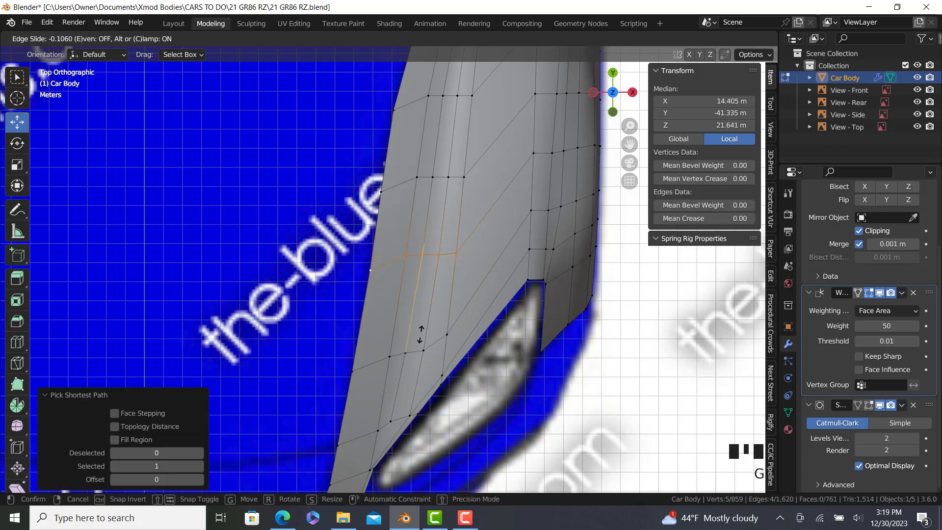
{"action": "left_click", "coordinate": [420, 333]}
{"action": "key", "text": "Tab"}
{"action": "scroll", "coordinate": [408, 419], "scroll_direction": "down", "scroll_amount": 2}
{"action": "middle_click_drag", "start_coordinate": [408, 419], "coordinate": [390, 309]}
{"action": "key", "text": "Tab"}
{"action": "scroll", "coordinate": [351, 313], "scroll_direction": "up", "scroll_amount": 2}
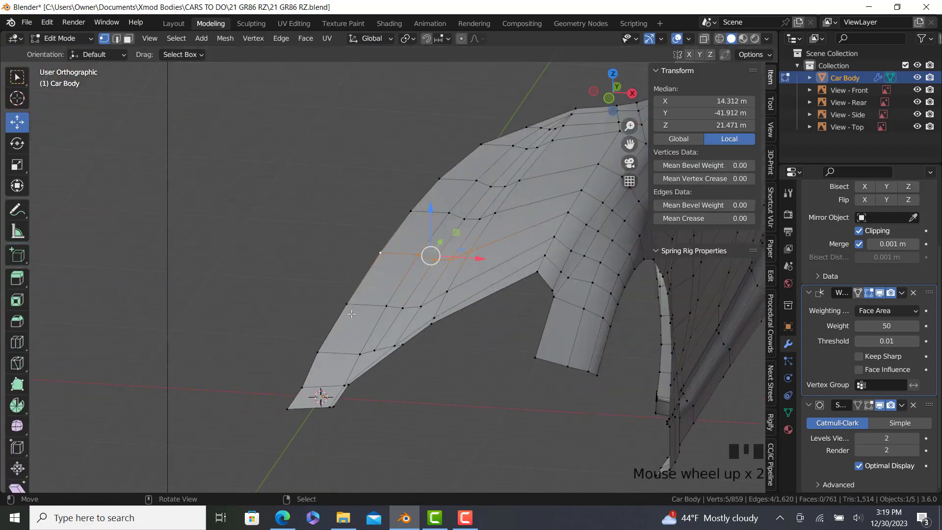
Step: In front view, raise the two foremost vertices of the fender's inner edge by about 0.233 m along Z
{"action": "right_click", "coordinate": [348, 305]}
{"action": "key", "text": "KP_1"}
{"action": "scroll", "coordinate": [435, 337], "scroll_direction": "up", "scroll_amount": 2}
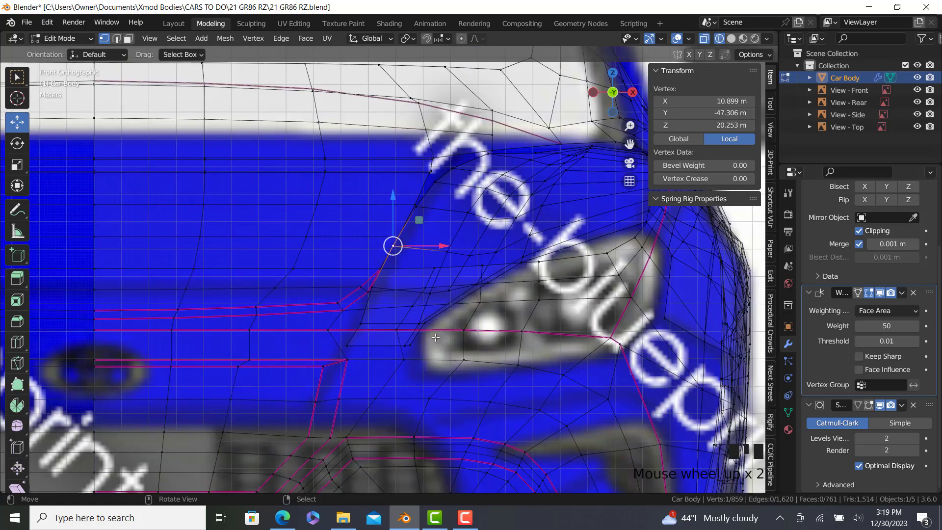
{"action": "key", "text": "z"}
{"action": "right_click", "coordinate": [360, 323]}
{"action": "right_click", "coordinate": [347, 344], "text": "ctrl"}
{"action": "key", "text": "z"}
{"action": "left_click_drag", "start_coordinate": [354, 293], "coordinate": [353, 293]}
{"action": "scroll", "coordinate": [370, 325], "scroll_direction": "down", "scroll_amount": 2}
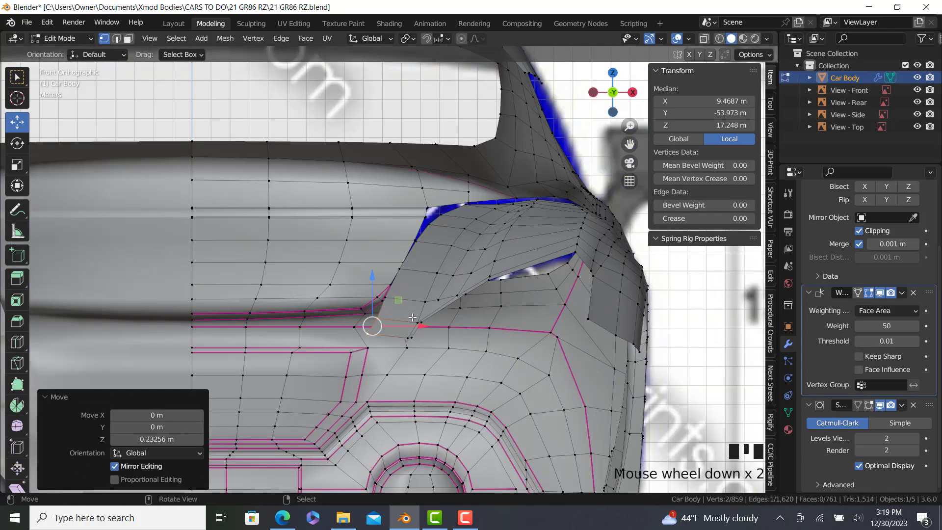
Step: In side view, raise the rearmost vertex of the fender's inner edge by about 0.254 m along Z
{"action": "key", "text": "KP_3"}
{"action": "key", "text": "z"}
{"action": "key", "text": "z"}
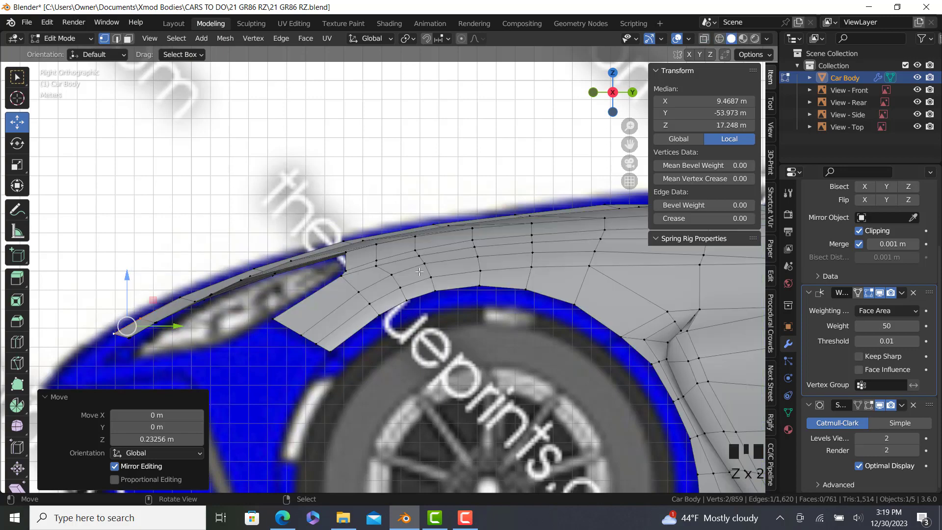
{"action": "middle_click_drag", "start_coordinate": [571, 231], "coordinate": [508, 292], "text": "shift"}
{"action": "right_click", "coordinate": [440, 329]}
{"action": "scroll", "coordinate": [507, 287], "scroll_direction": "up", "scroll_amount": 3}
{"action": "left_click_drag", "start_coordinate": [489, 262], "coordinate": [499, 251]}
{"action": "key", "text": "KP_1"}
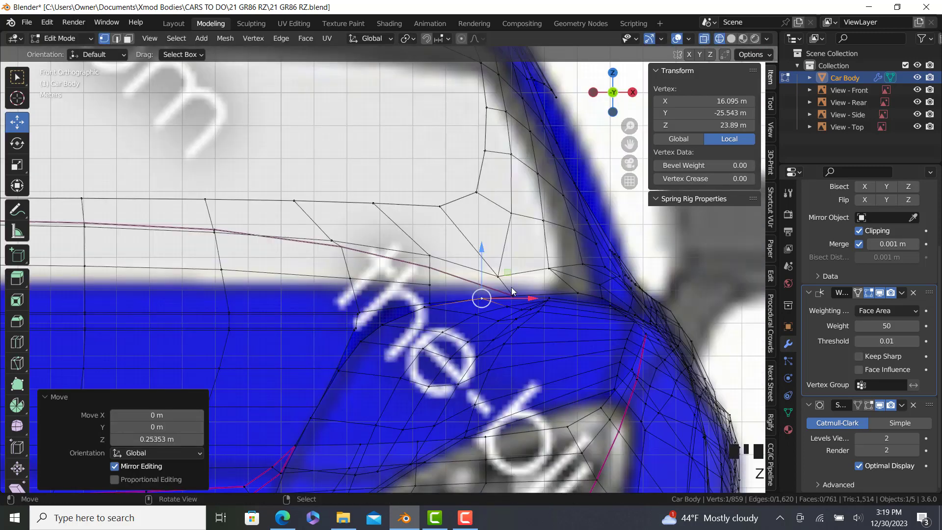
Step: In top view, select the fender's whole inner edge and extrude it along X to the car's centreline to start the hood
{"action": "scroll", "coordinate": [511, 291], "scroll_direction": "down", "scroll_amount": 8}
{"action": "key", "text": "Tab"}
{"action": "key", "text": "KP_7"}
{"action": "key", "text": "Tab"}
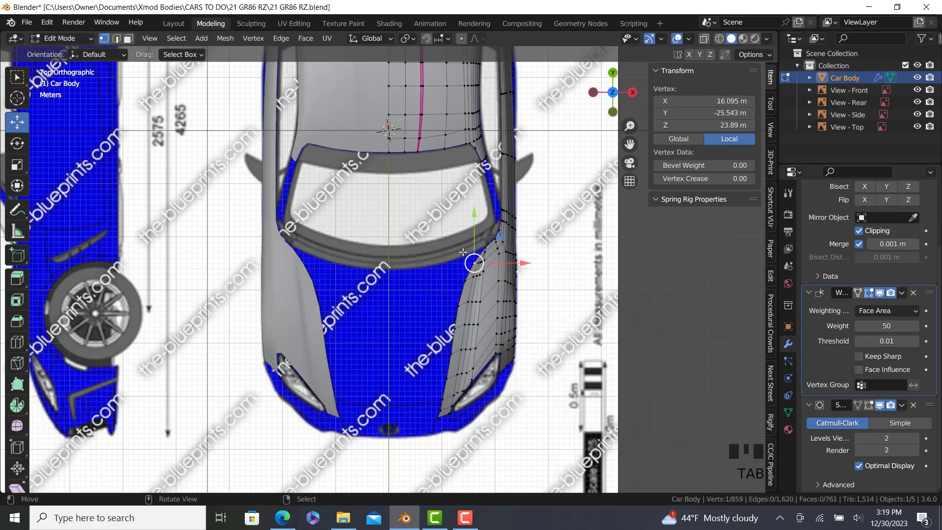
{"action": "scroll", "coordinate": [463, 252], "scroll_direction": "up", "scroll_amount": 3}
{"action": "middle_click_drag", "start_coordinate": [419, 345], "coordinate": [406, 435], "text": "shift"}
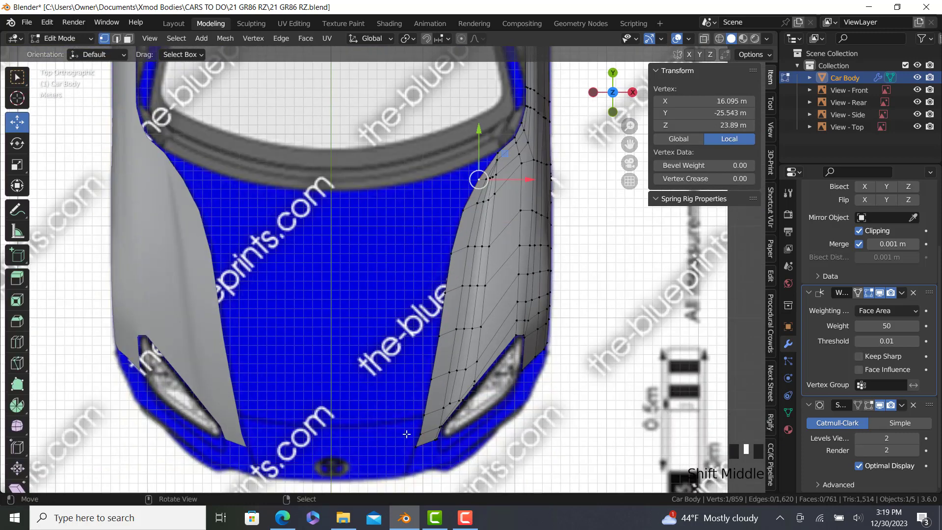
{"action": "left_click", "coordinate": [407, 445], "text": "ctrl"}
{"action": "key", "text": "e"}
{"action": "key", "text": "x"}
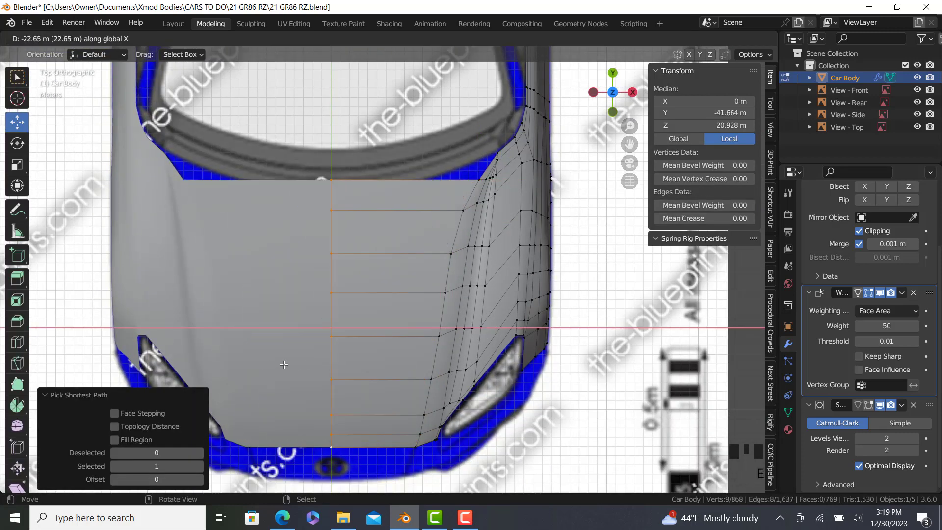
{"action": "left_click", "coordinate": [521, 294]}
Step: Move the hood's centreline vertices -1.282 m along Y, scale them down slightly, and move them another -0.214 m along Y
{"action": "key", "text": "z"}
{"action": "left_click", "coordinate": [337, 276]}
{"action": "key", "text": "g"}
{"action": "key", "text": "y"}
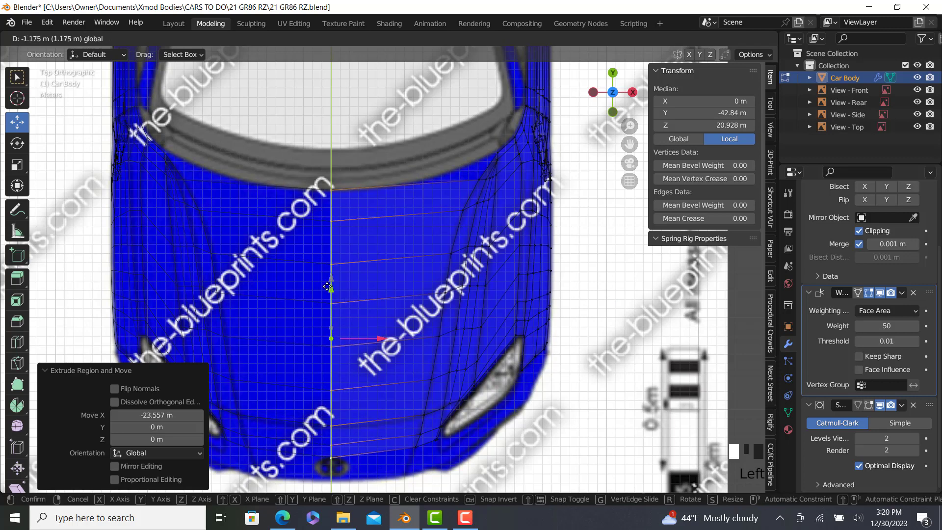
{"action": "left_click", "coordinate": [326, 287]}
{"action": "key", "text": "s"}
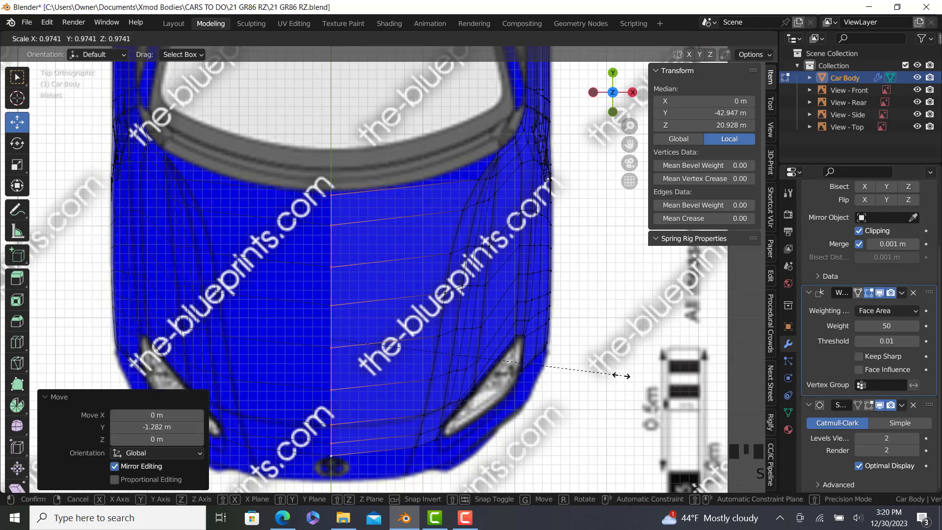
{"action": "left_click", "coordinate": [618, 375]}
{"action": "key", "text": "g"}
{"action": "key", "text": "y"}
{"action": "left_click", "coordinate": [326, 290]}
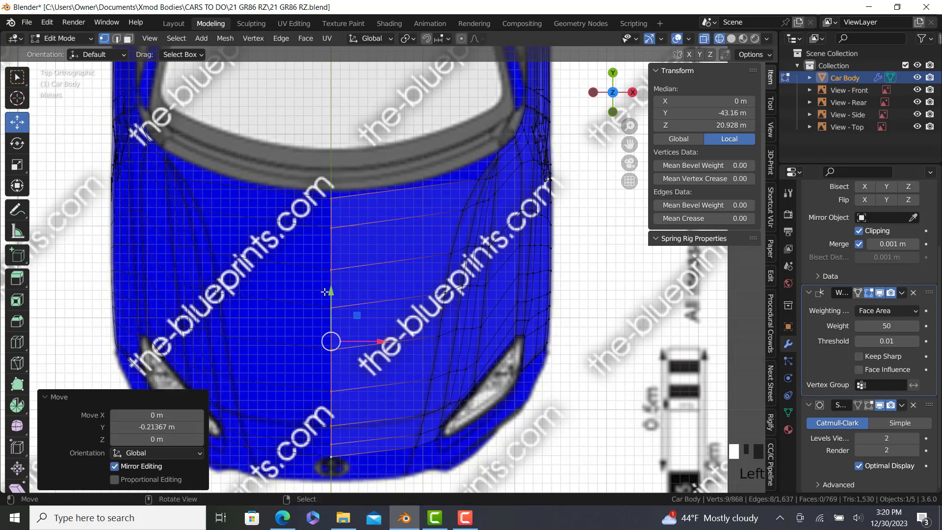
Step: In side view, rotate the hood's centreline row by -1.48° and lower it 0.074 m to follow the blueprint profile
{"action": "key", "text": "KP_3"}
{"action": "scroll", "coordinate": [393, 338], "scroll_direction": "up", "scroll_amount": 2}
{"action": "middle_click_drag", "start_coordinate": [393, 338], "coordinate": [435, 270], "text": "shift"}
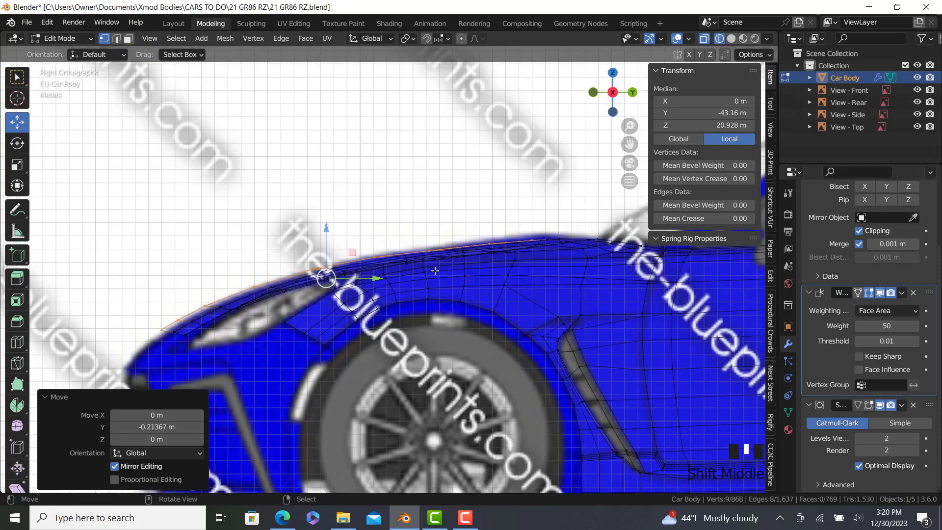
{"action": "key", "text": "r"}
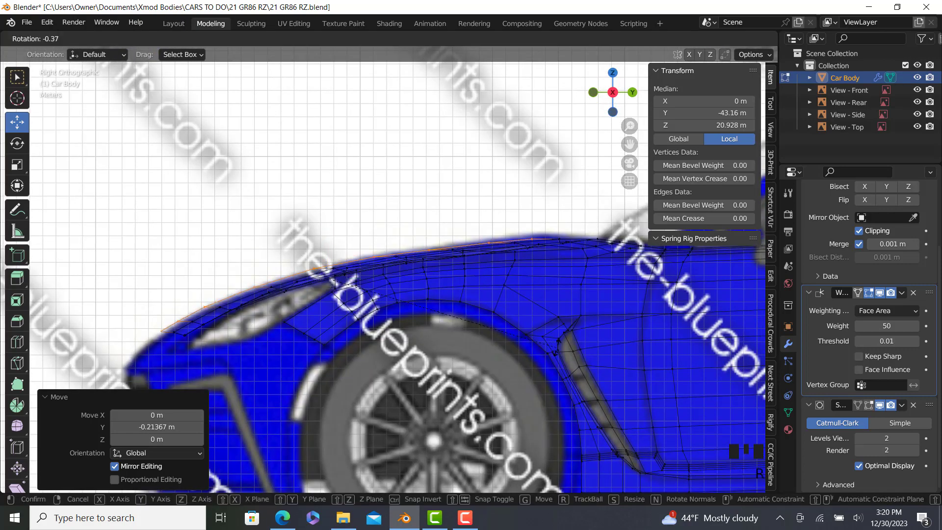
{"action": "right_click", "coordinate": [579, 353]}
{"action": "key", "text": "r"}
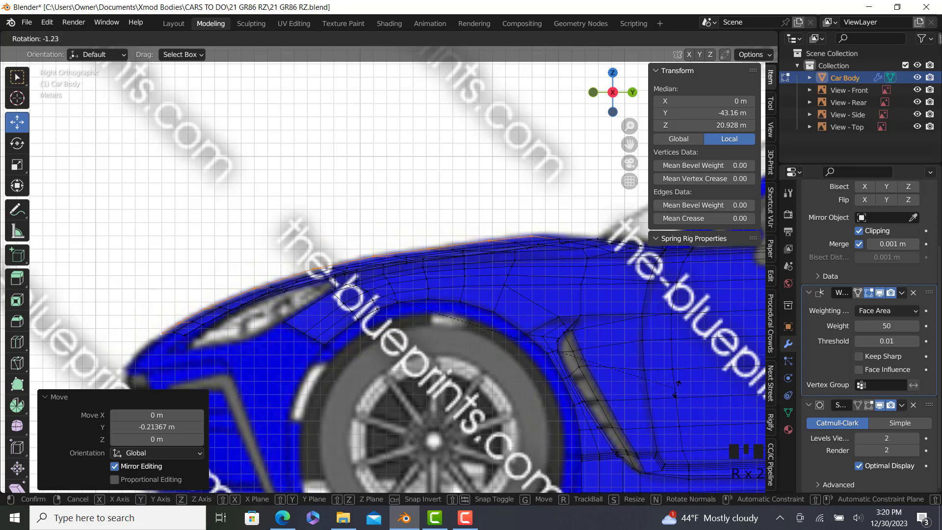
{"action": "left_click", "coordinate": [680, 388]}
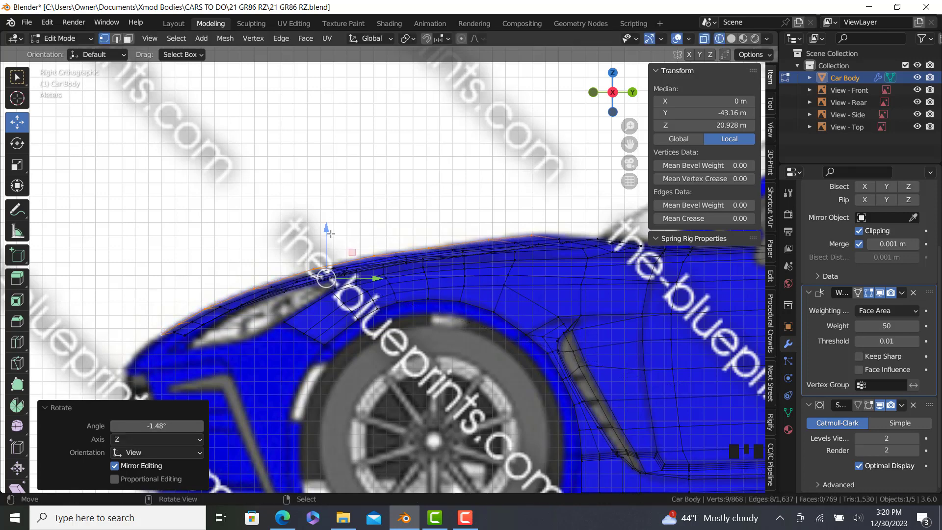
{"action": "left_click_drag", "start_coordinate": [327, 239], "coordinate": [328, 240]}
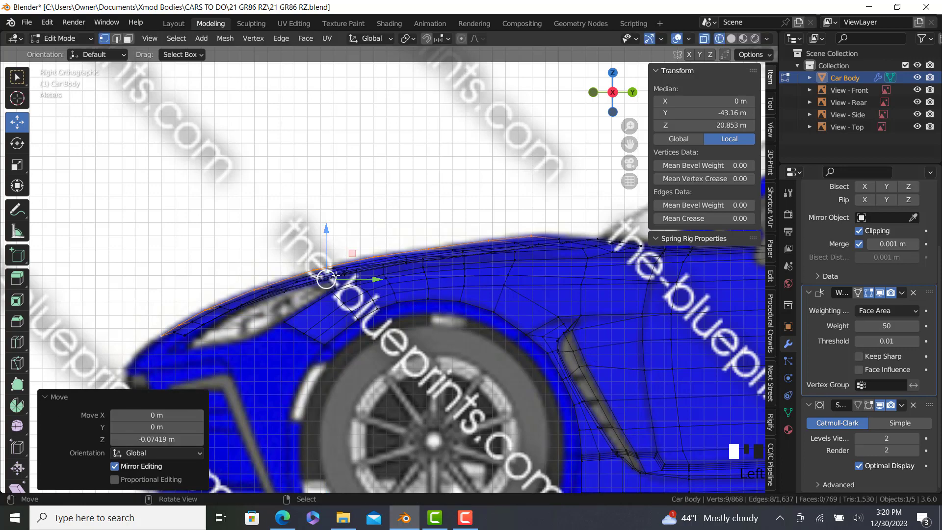
Step: Select the third centreline vertex from the hood's front and raise it 0.143 m along Z in side view
{"action": "key", "text": "KP_1"}
{"action": "scroll", "coordinate": [283, 328], "scroll_direction": "up", "scroll_amount": 3}
{"action": "key", "text": "z"}
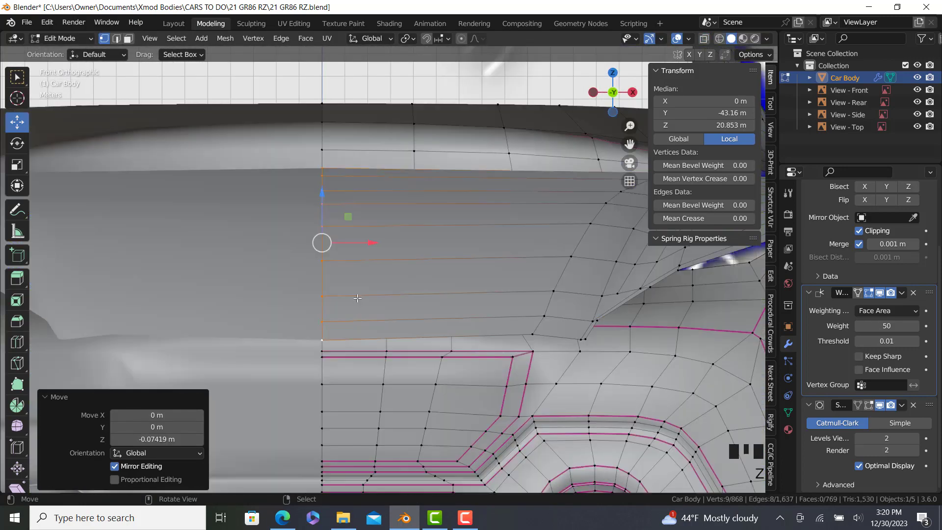
{"action": "right_click", "coordinate": [343, 295]}
{"action": "key", "text": "z"}
{"action": "key", "text": "z"}
{"action": "left_click", "coordinate": [358, 312]}
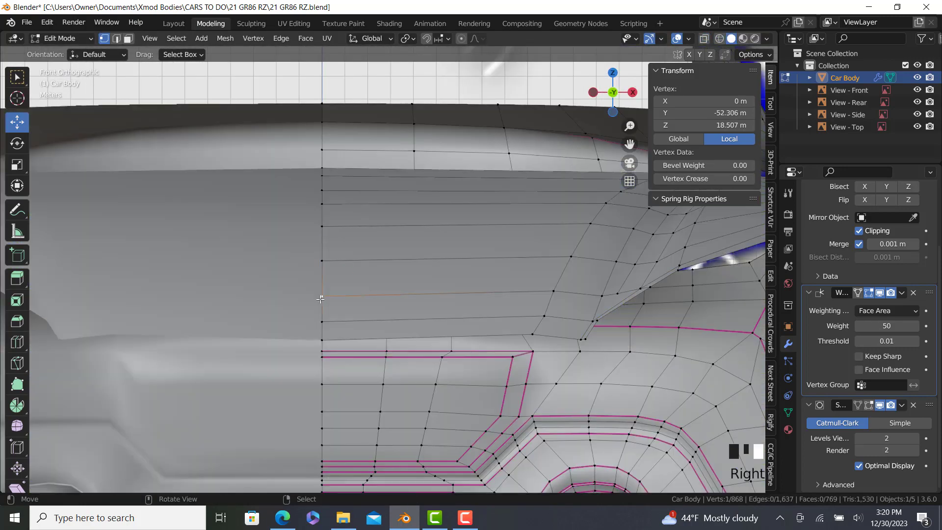
{"action": "right_click", "coordinate": [321, 296]}
{"action": "key", "text": "z"}
{"action": "left_click", "coordinate": [428, 360]}
{"action": "key", "text": "KP_7"}
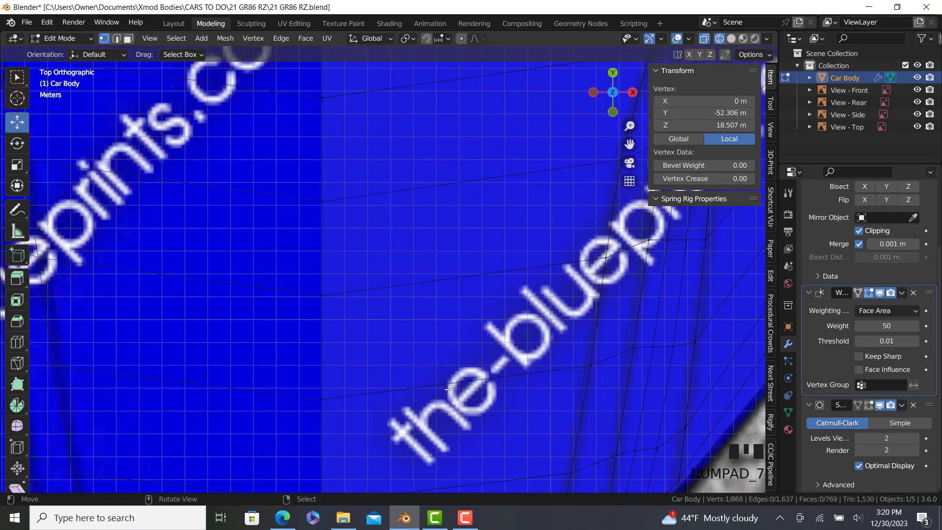
{"action": "scroll", "coordinate": [422, 368], "scroll_direction": "down", "scroll_amount": 5}
{"action": "middle_click_drag", "start_coordinate": [422, 368], "coordinate": [414, 376], "text": "shift"}
{"action": "scroll", "coordinate": [414, 376], "scroll_direction": "up", "scroll_amount": 3}
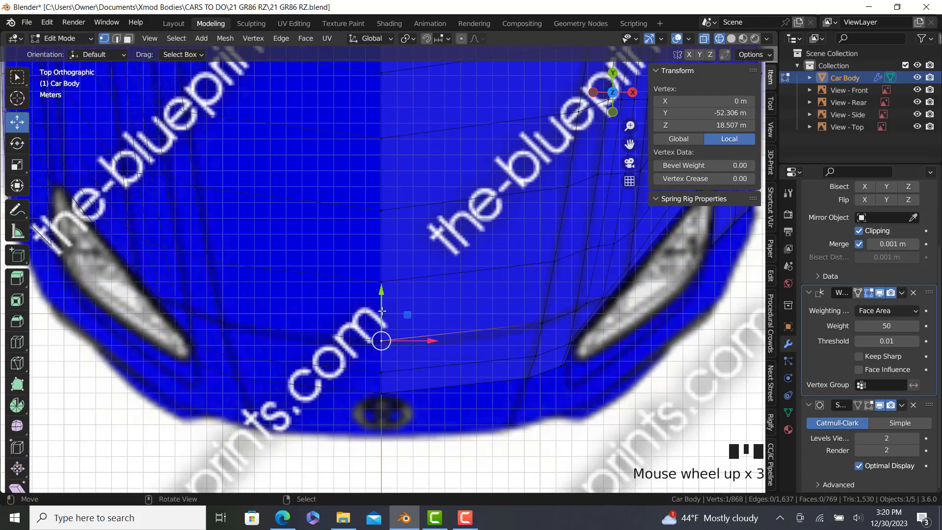
{"action": "key", "text": "KP_2"}
{"action": "key", "text": "KP_1"}
{"action": "key", "text": "KP_3"}
{"action": "scroll", "coordinate": [313, 245], "scroll_direction": "up", "scroll_amount": 3}
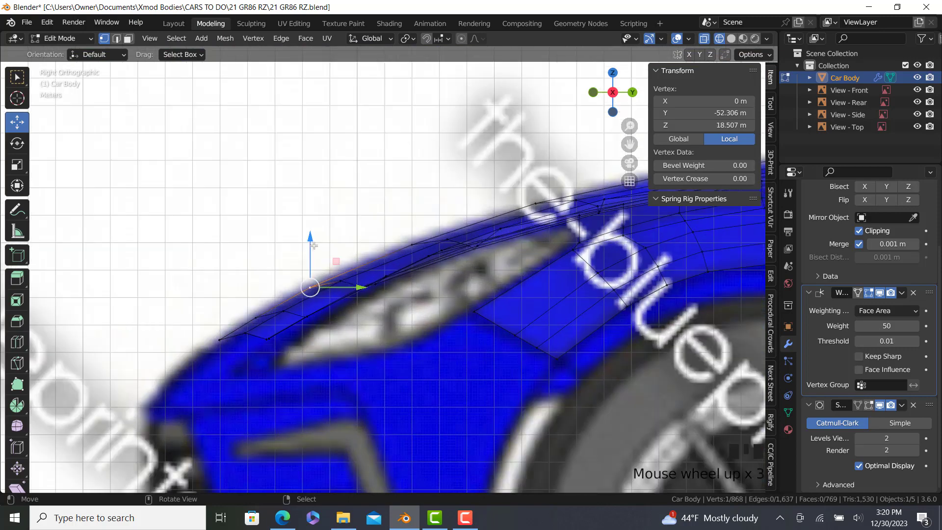
{"action": "left_click_drag", "start_coordinate": [311, 242], "coordinate": [312, 231]}
Step: In top view, add two lengthwise loop cuts across the hood half, slid toward the centreline with a factor of -0.588
{"action": "scroll", "coordinate": [312, 230], "scroll_direction": "down", "scroll_amount": 5}
{"action": "key", "text": "KP_7"}
{"action": "middle_click_drag", "start_coordinate": [388, 233], "coordinate": [371, 361], "text": "shift"}
{"action": "left_click", "coordinate": [17, 342]}
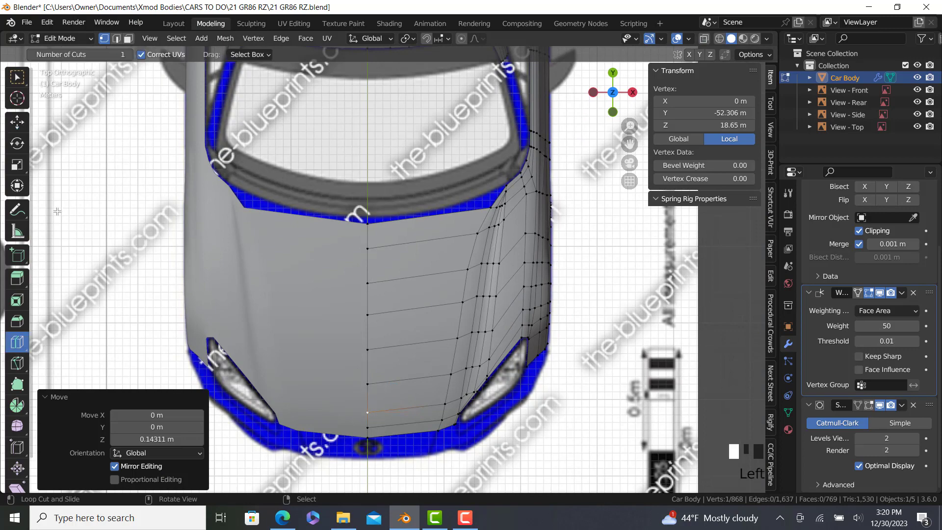
{"action": "left_click", "coordinate": [126, 54]}
{"action": "left_click_drag", "start_coordinate": [425, 295], "coordinate": [400, 295]}
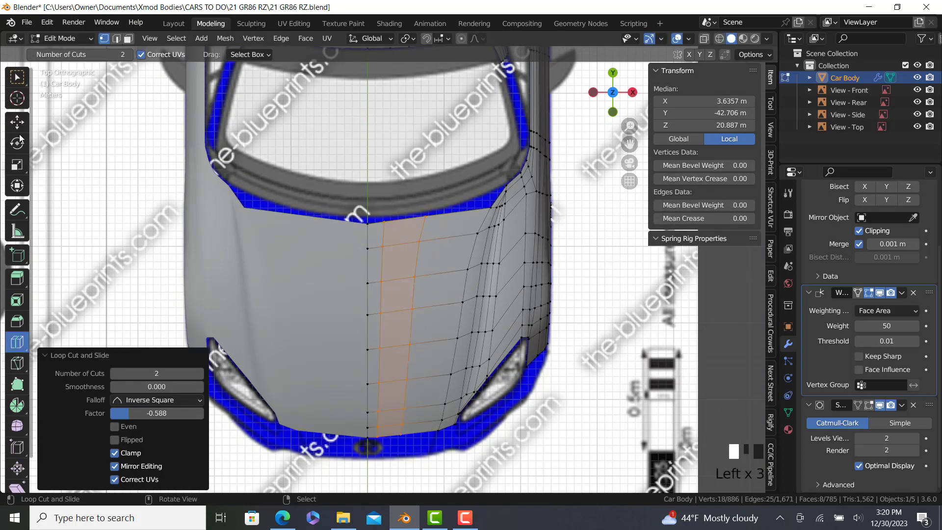
Step: Move both new hood loops about 2.3 m outward along X
{"action": "left_click", "coordinate": [17, 122]}
{"action": "scroll", "coordinate": [397, 335], "scroll_direction": "up", "scroll_amount": 1}
{"action": "left_click_drag", "start_coordinate": [396, 335], "coordinate": [420, 346]}
{"action": "key", "text": "Tab"}
{"action": "key", "text": "Tab"}
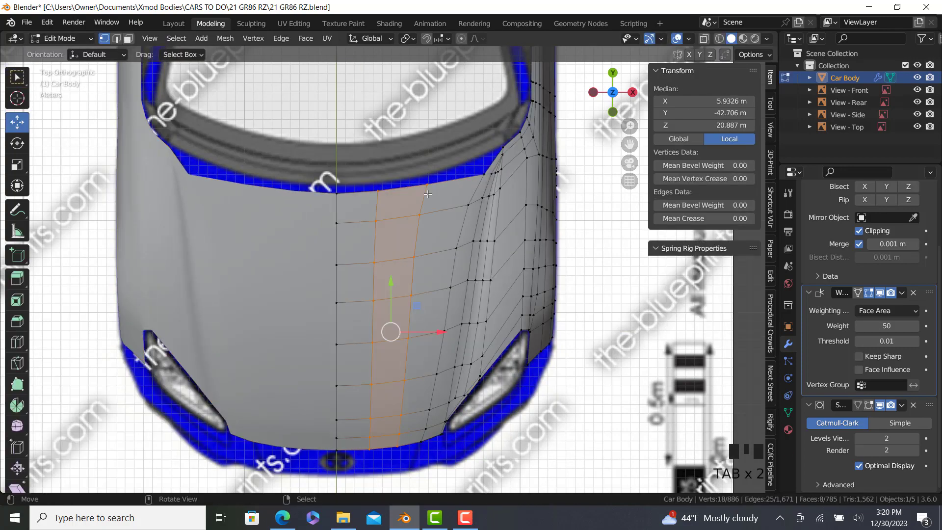
Step: Select the outer hood loop, scale it by 1.422 along X, and shift it about 0.427 m outward along X
{"action": "scroll", "coordinate": [427, 184], "scroll_direction": "up", "scroll_amount": 3}
{"action": "right_click", "coordinate": [428, 187]}
{"action": "scroll", "coordinate": [423, 198], "scroll_direction": "down", "scroll_amount": 3}
{"action": "right_click", "coordinate": [397, 442], "text": "ctrl"}
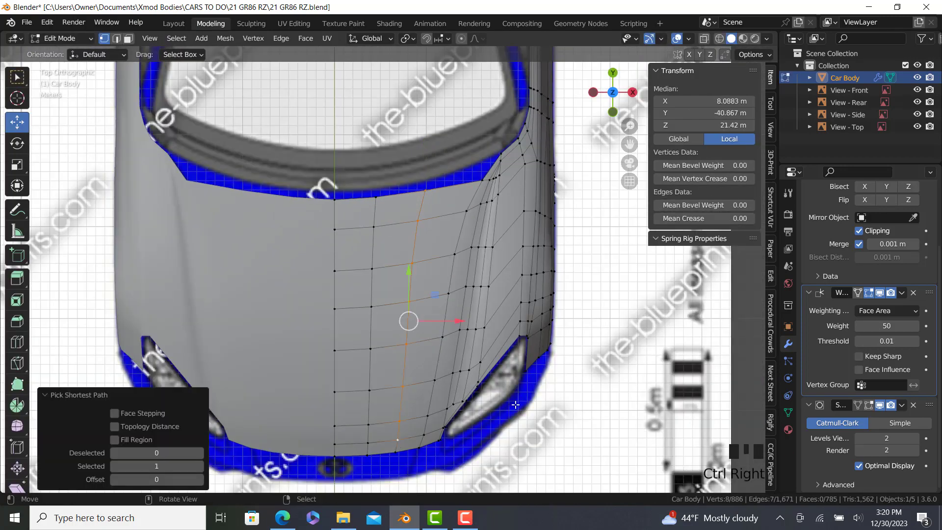
{"action": "key", "text": "s"}
{"action": "key", "text": "x"}
{"action": "left_click", "coordinate": [582, 410]}
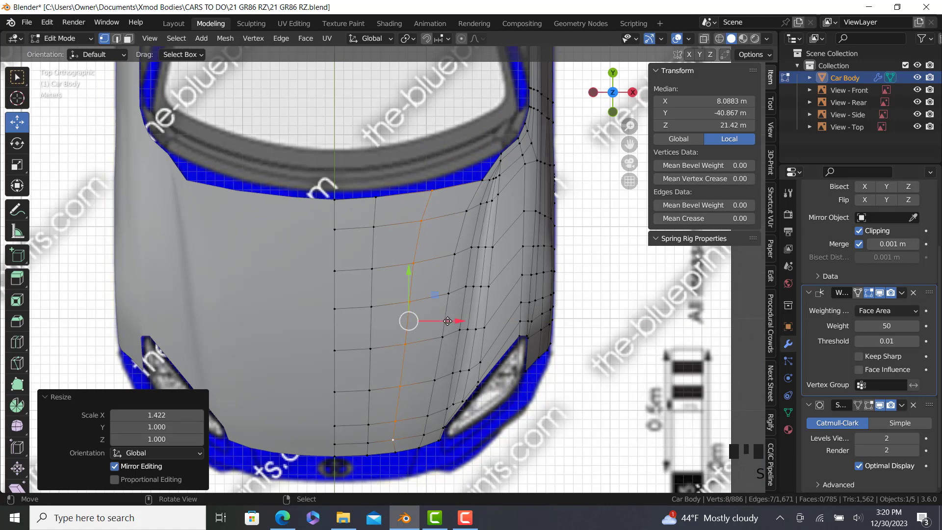
{"action": "left_click_drag", "start_coordinate": [448, 320], "coordinate": [446, 323]}
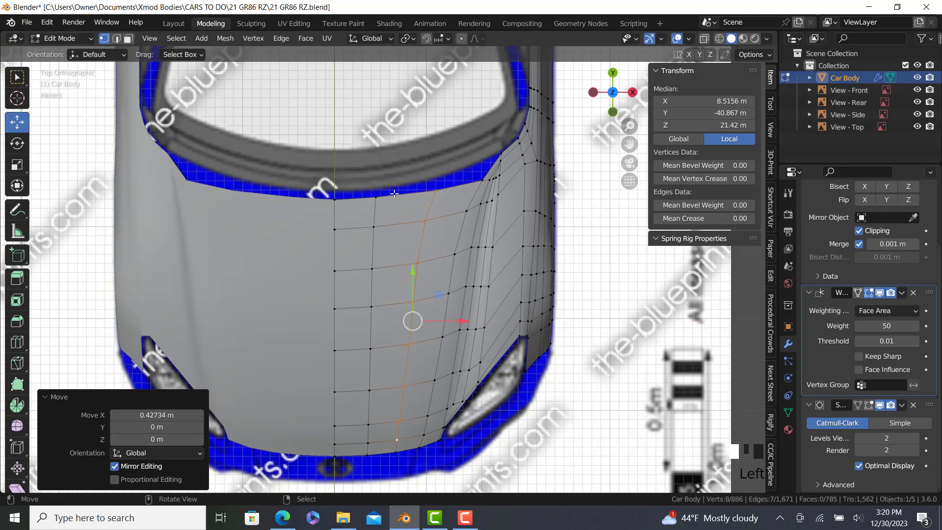
Step: Select the inner hood loop, widen its spread by scaling it along X, and shift it slightly along X
{"action": "right_click", "coordinate": [376, 197]}
{"action": "right_click", "coordinate": [367, 443], "text": "ctrl"}
{"action": "key", "text": "s"}
{"action": "key", "text": "x"}
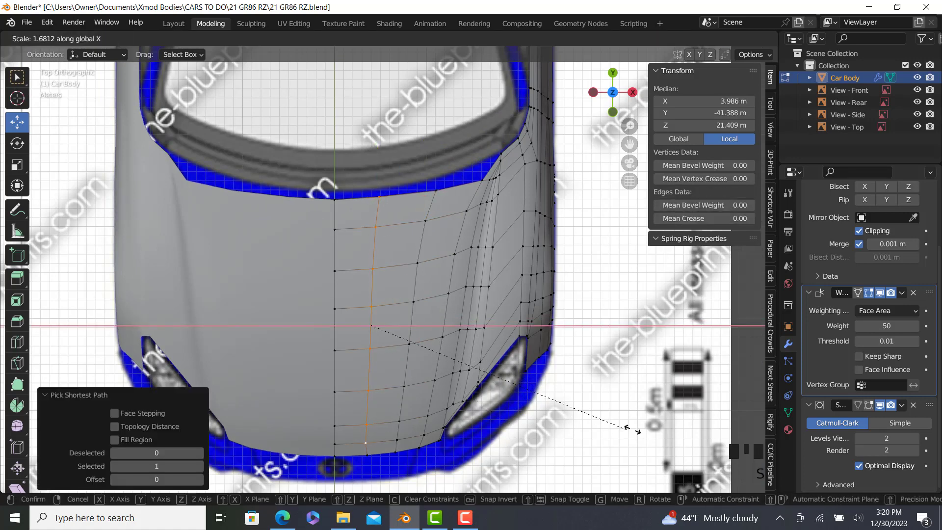
{"action": "left_click", "coordinate": [689, 432]}
{"action": "left_click_drag", "start_coordinate": [416, 327], "coordinate": [417, 329]}
Step: Select the hood's rear edge from the outer loop to the centreline and edge-slide it slightly toward the front
{"action": "right_click", "coordinate": [437, 191]}
{"action": "right_click", "coordinate": [335, 199], "text": "ctrl"}
{"action": "scroll", "coordinate": [467, 224], "scroll_direction": "up", "scroll_amount": 1}
{"action": "key", "text": "g"}
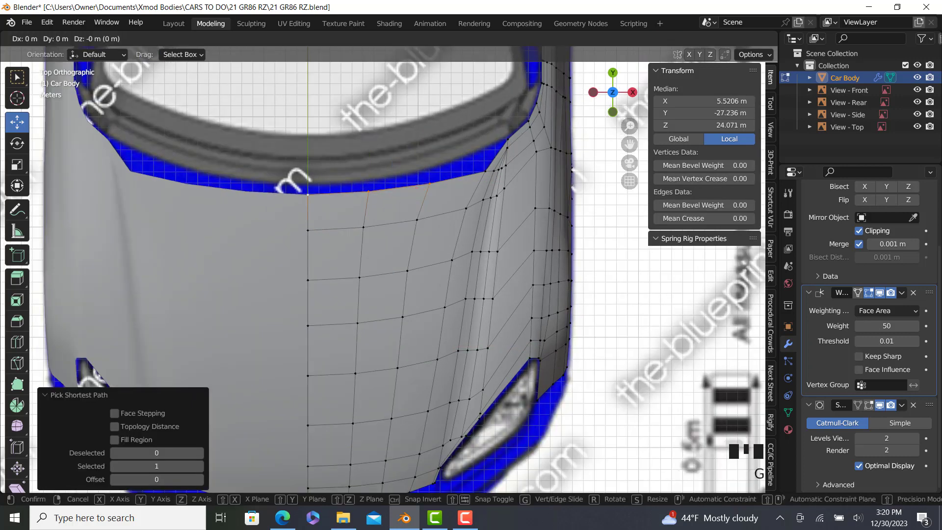
{"action": "key", "text": "g"}
{"action": "left_click", "coordinate": [467, 245]}
Step: Edge-slide the two rear-edge hood vertices nearest the centreline toward the front by a factor of about 0.1
{"action": "right_click", "coordinate": [354, 198]}
{"action": "right_click", "coordinate": [316, 202], "text": "ctrl"}
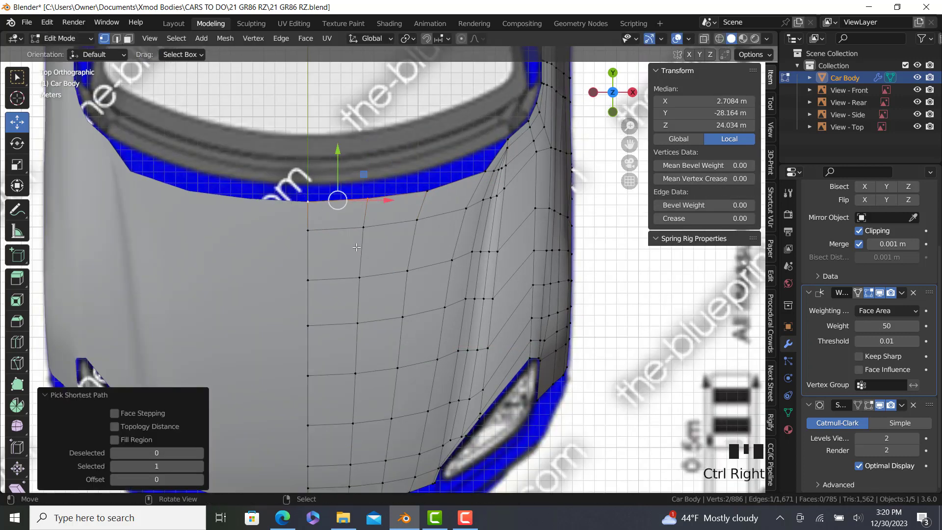
{"action": "key", "text": "g"}
{"action": "key", "text": "g"}
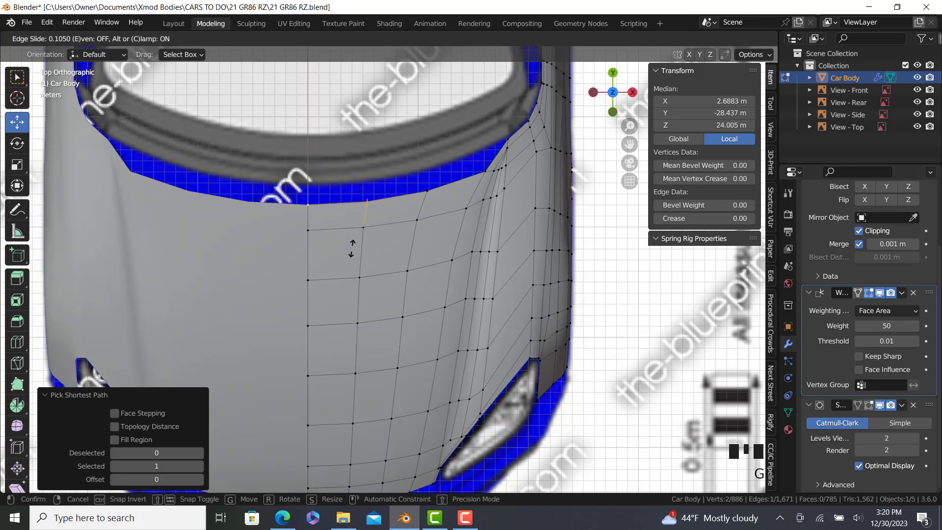
{"action": "left_click", "coordinate": [352, 248]}
Step: Extrude the hood's rear edge about 1.7 m along Y toward the windshield, and move its outer vertex another 0.111 m along Y
{"action": "middle_click_drag", "start_coordinate": [352, 248], "coordinate": [382, 329], "text": "shift"}
{"action": "right_click", "coordinate": [457, 271]}
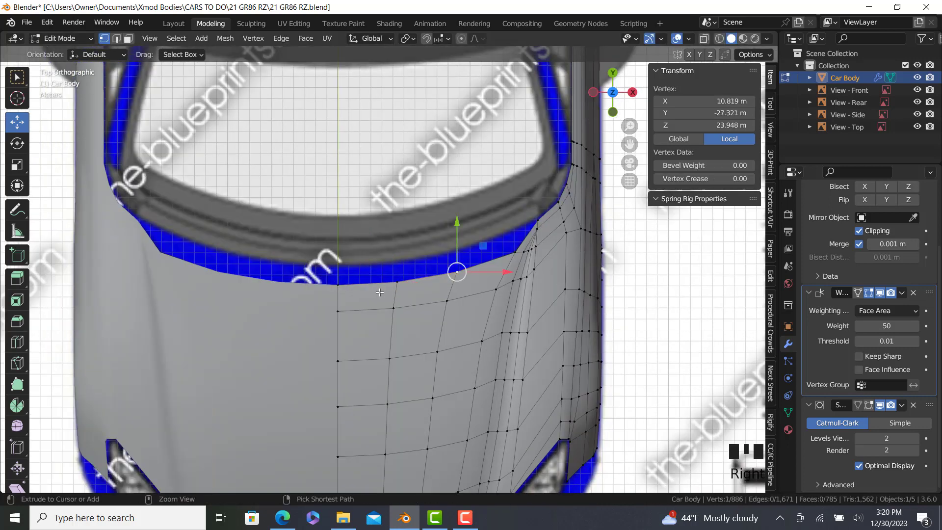
{"action": "right_click", "coordinate": [338, 284], "text": "ctrl"}
{"action": "scroll", "coordinate": [478, 294], "scroll_direction": "up", "scroll_amount": 1}
{"action": "key", "text": "g"}
{"action": "key", "text": "y"}
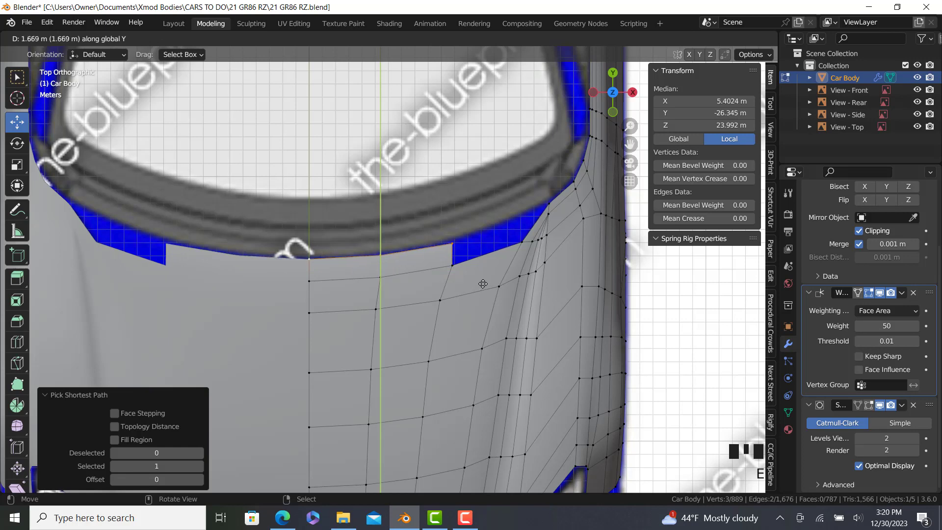
{"action": "left_click", "coordinate": [482, 282]}
{"action": "right_click", "coordinate": [456, 244]}
{"action": "left_click_drag", "start_coordinate": [452, 197], "coordinate": [452, 196]}
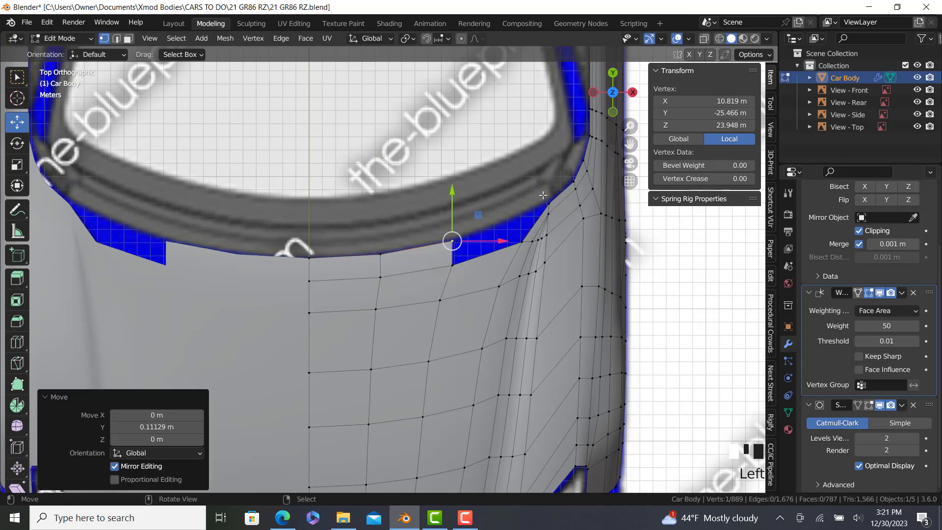
Step: Fill the gap between the hood's rear edge and the fender with a face, and raise the inner rear-edge vertices about 0.25 m along Z
{"action": "right_click", "coordinate": [548, 202], "text": "ctrl"}
{"action": "key", "text": "f"}
{"action": "right_click", "coordinate": [451, 242]}
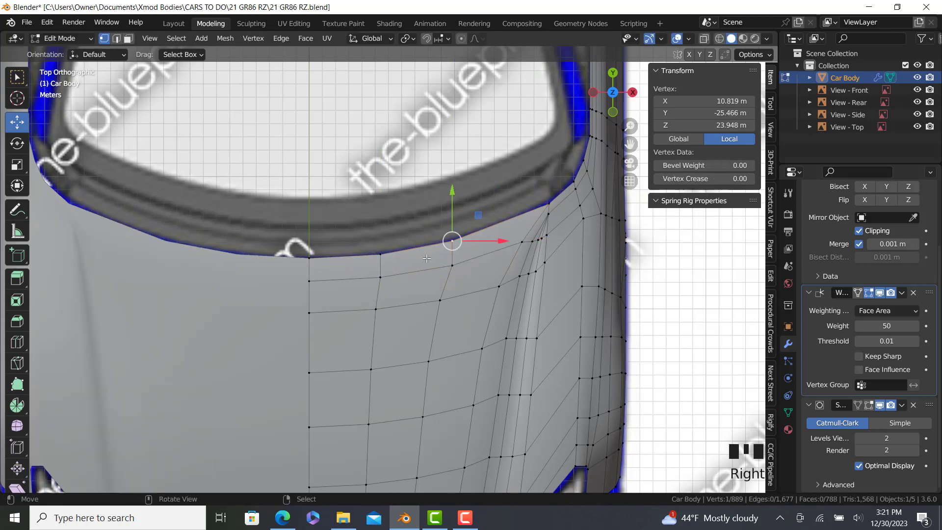
{"action": "right_click", "coordinate": [319, 255], "text": "ctrl"}
{"action": "key", "text": "KP_3"}
{"action": "scroll", "coordinate": [350, 221], "scroll_direction": "up", "scroll_amount": 5}
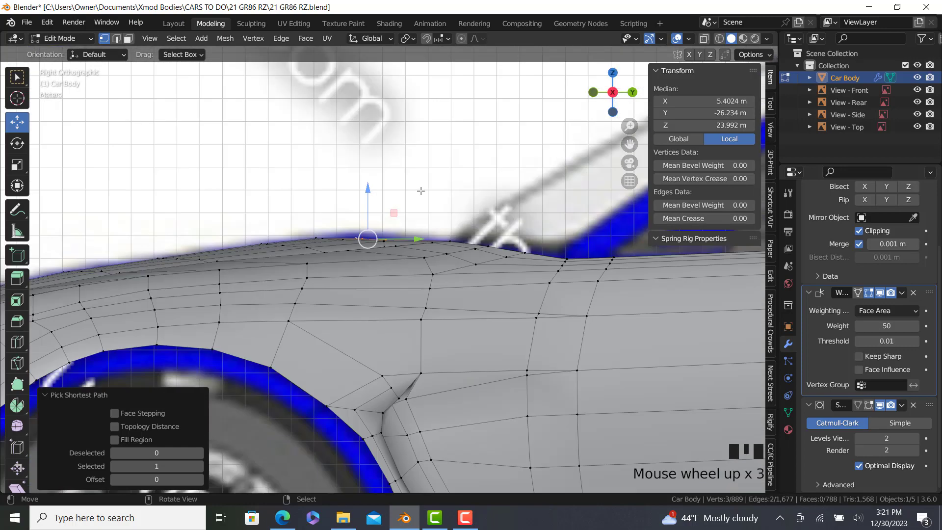
{"action": "left_click_drag", "start_coordinate": [350, 221], "coordinate": [355, 206]}
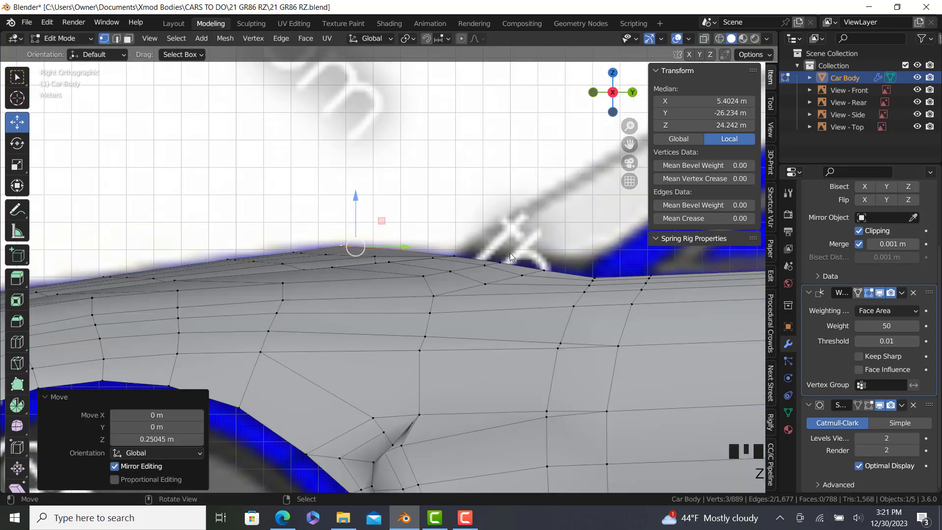
Step: Inspect the smoothed hood and windshield opening in Object Mode, in an angled view and against the top blueprint
{"action": "key", "text": "Tab"}
{"action": "scroll", "coordinate": [428, 251], "scroll_direction": "down", "scroll_amount": 10}
{"action": "middle_click_drag", "start_coordinate": [378, 316], "coordinate": [446, 360]}
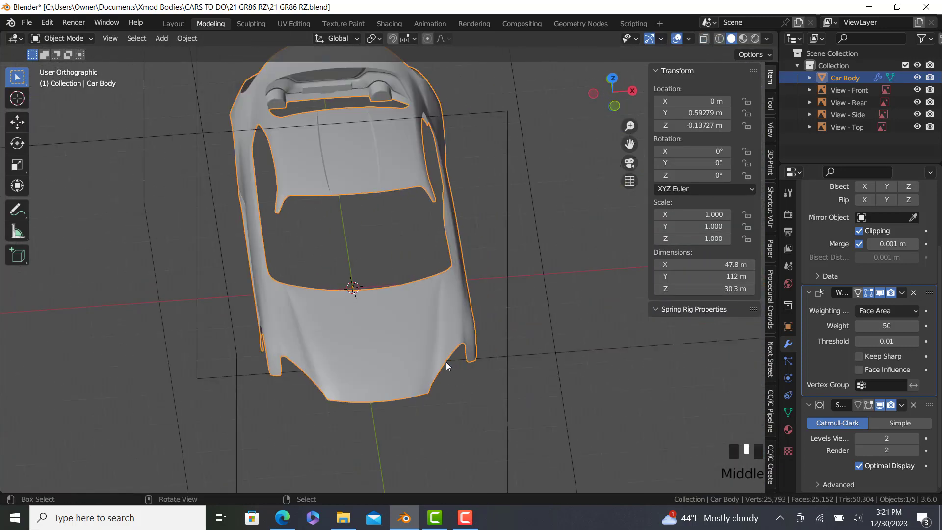
{"action": "key", "text": "KP_7"}
{"action": "scroll", "coordinate": [436, 223], "scroll_direction": "up", "scroll_amount": 4}
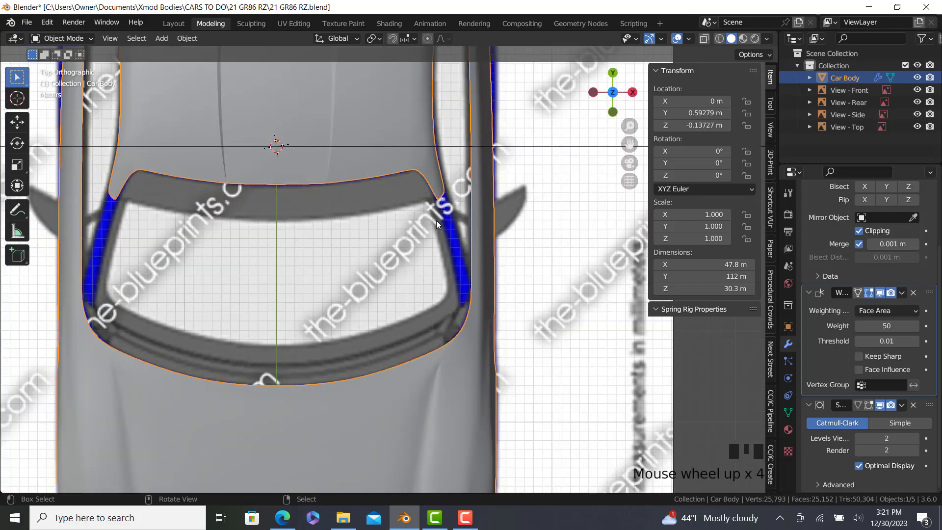
{"action": "key", "text": "Tab"}
{"action": "key", "text": "Tab"}
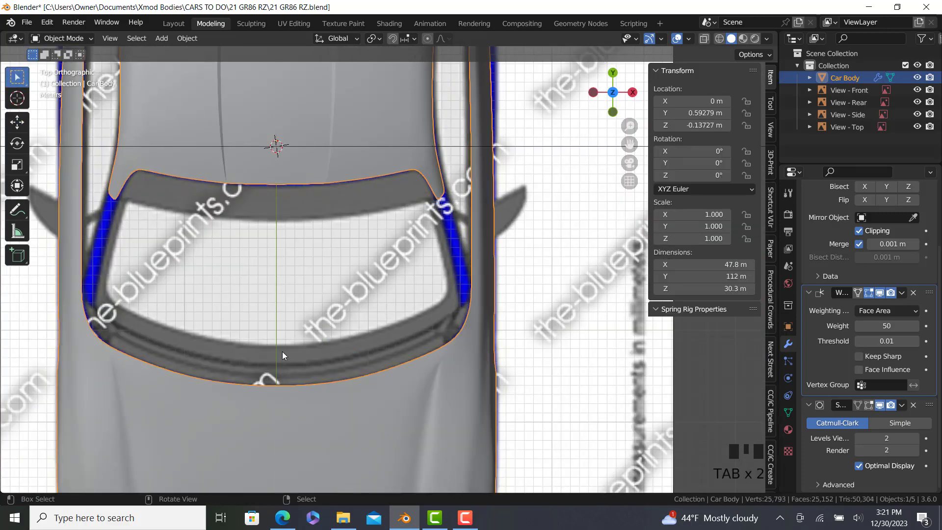
{"action": "scroll", "coordinate": [342, 418], "scroll_direction": "down", "scroll_amount": 4}
{"action": "middle_click_drag", "start_coordinate": [343, 419], "coordinate": [345, 434], "text": "shift"}
{"action": "scroll", "coordinate": [347, 348], "scroll_direction": "up", "scroll_amount": 3}
{"action": "scroll", "coordinate": [384, 167], "scroll_direction": "down", "scroll_amount": 3}
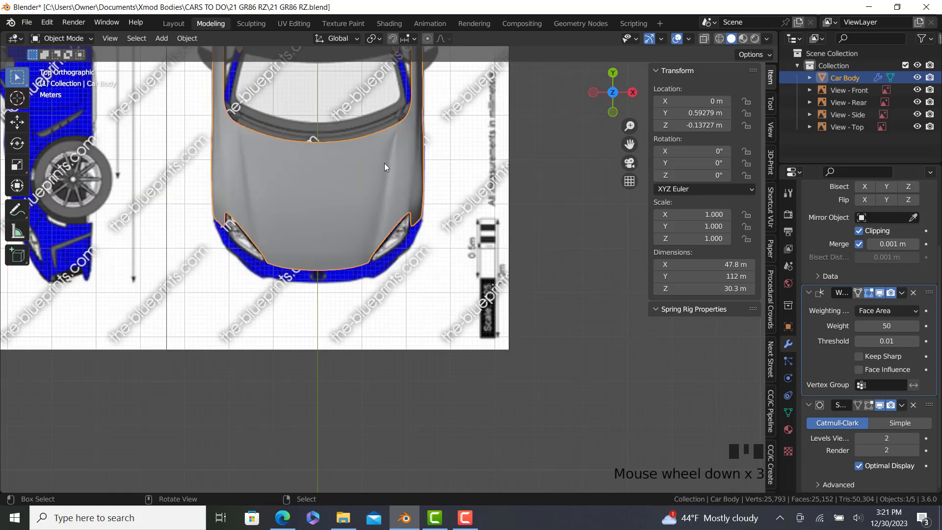
{"action": "middle_click_drag", "start_coordinate": [384, 166], "coordinate": [408, 219], "text": "shift"}
Step: Extrude the hood's rear edge from the centreline to the pillar base, scale it to 0.970, and shift it slightly along Y
{"action": "key", "text": "Tab"}
{"action": "scroll", "coordinate": [407, 319], "scroll_direction": "up", "scroll_amount": 5}
{"action": "right_click", "coordinate": [404, 349]}
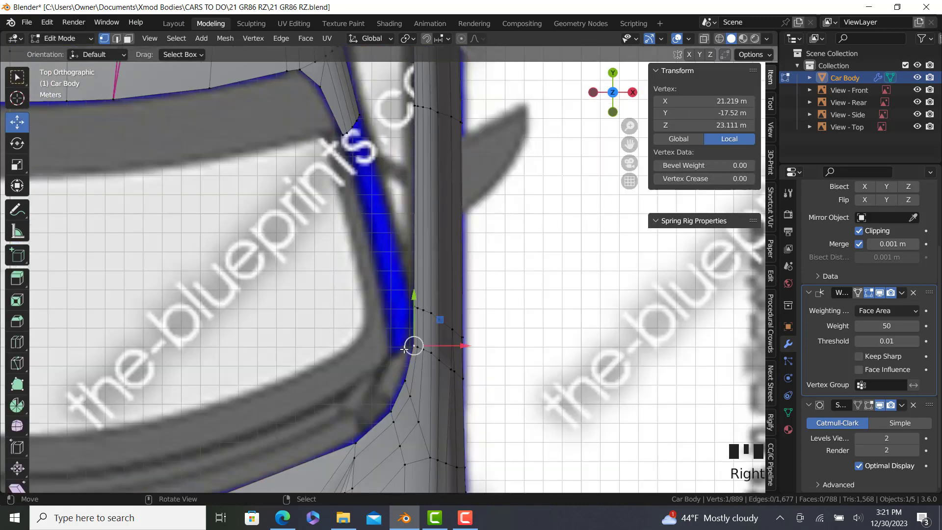
{"action": "scroll", "coordinate": [404, 348], "scroll_direction": "up", "scroll_amount": 2}
{"action": "middle_click_drag", "start_coordinate": [405, 317], "coordinate": [411, 343], "text": "shift"}
{"action": "scroll", "coordinate": [427, 387], "scroll_direction": "down", "scroll_amount": 4}
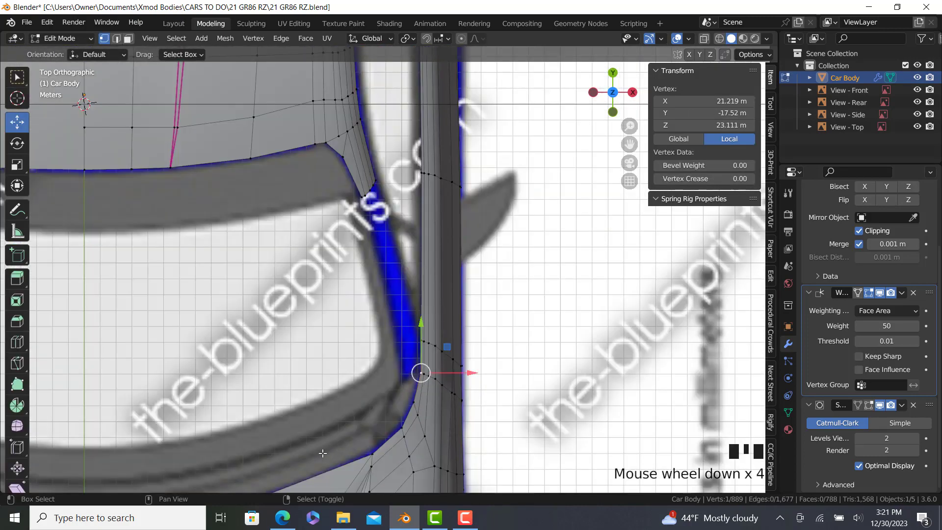
{"action": "middle_click_drag", "start_coordinate": [427, 387], "coordinate": [500, 330], "text": "shift"}
{"action": "right_click", "coordinate": [155, 461]}
{"action": "right_click", "coordinate": [493, 318], "text": "ctrl"}
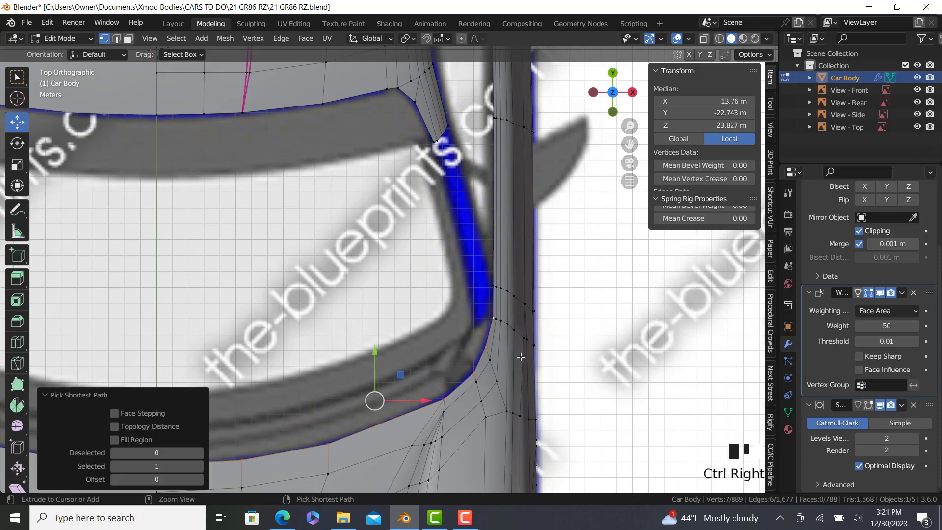
{"action": "scroll", "coordinate": [565, 405], "scroll_direction": "up", "scroll_amount": 2}
{"action": "key", "text": "e"}
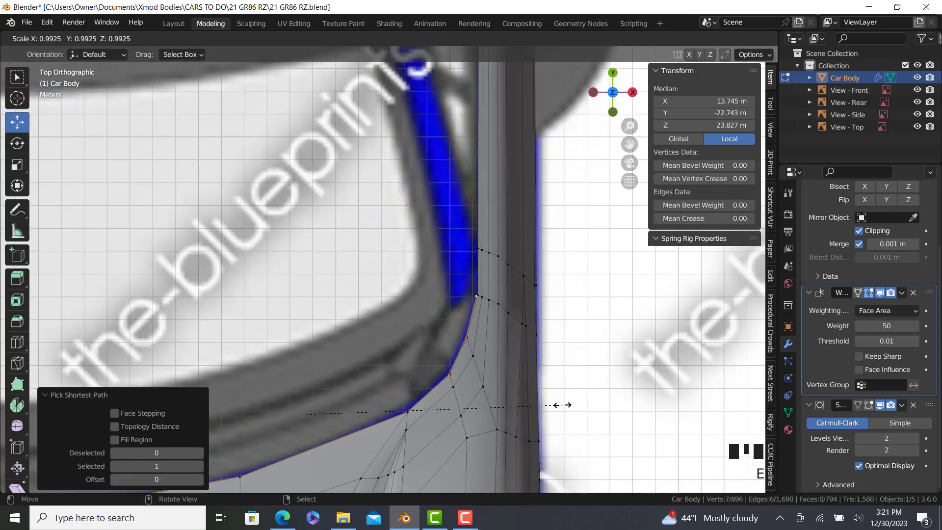
{"action": "left_click", "coordinate": [557, 405]}
{"action": "middle_click_drag", "start_coordinate": [356, 358], "coordinate": [429, 345], "text": "shift"}
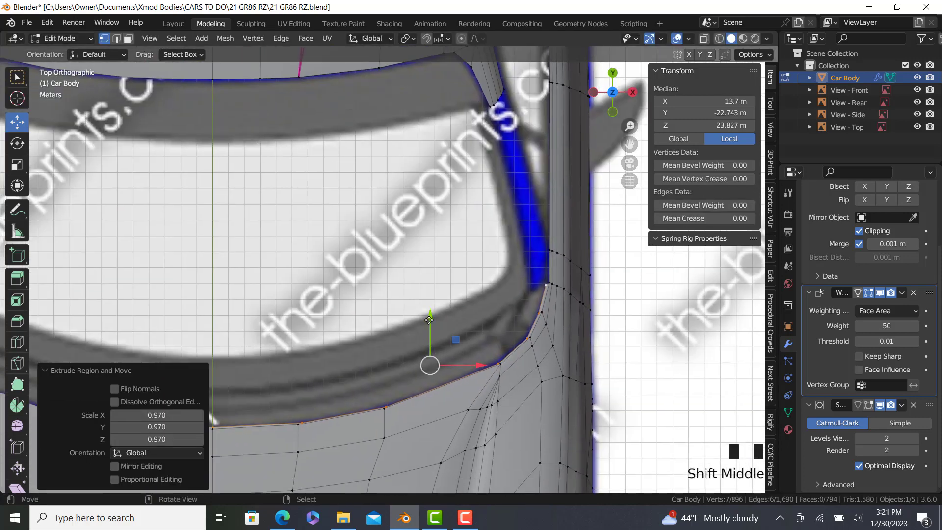
{"action": "left_click_drag", "start_coordinate": [429, 320], "coordinate": [431, 326]}
Step: Edge-slide the outer end vertex of the extruded strip slightly toward the front
{"action": "scroll", "coordinate": [540, 282], "scroll_direction": "up", "scroll_amount": 3}
{"action": "right_click", "coordinate": [533, 283]}
{"action": "scroll", "coordinate": [532, 283], "scroll_direction": "up", "scroll_amount": 2}
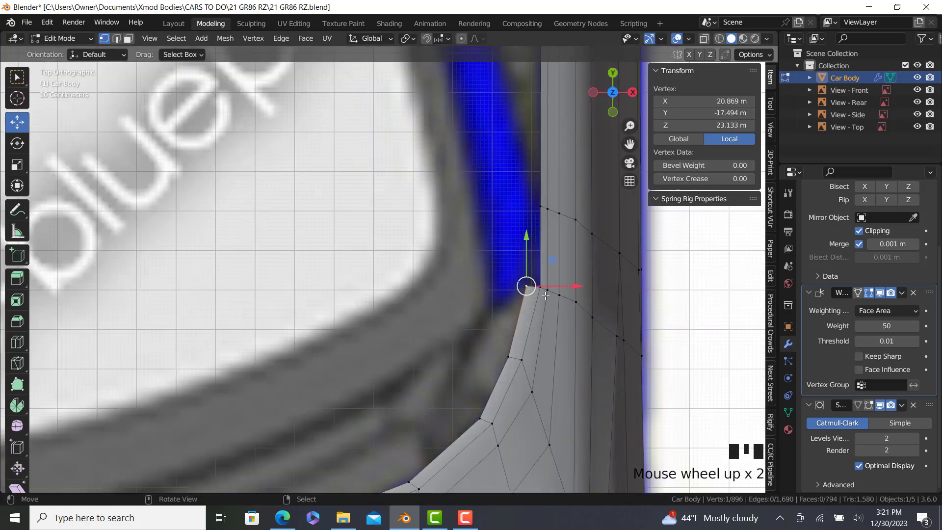
{"action": "key", "text": "g"}
{"action": "key", "text": "g"}
{"action": "left_click", "coordinate": [543, 300]}
{"action": "key", "text": "ctrl+z"}
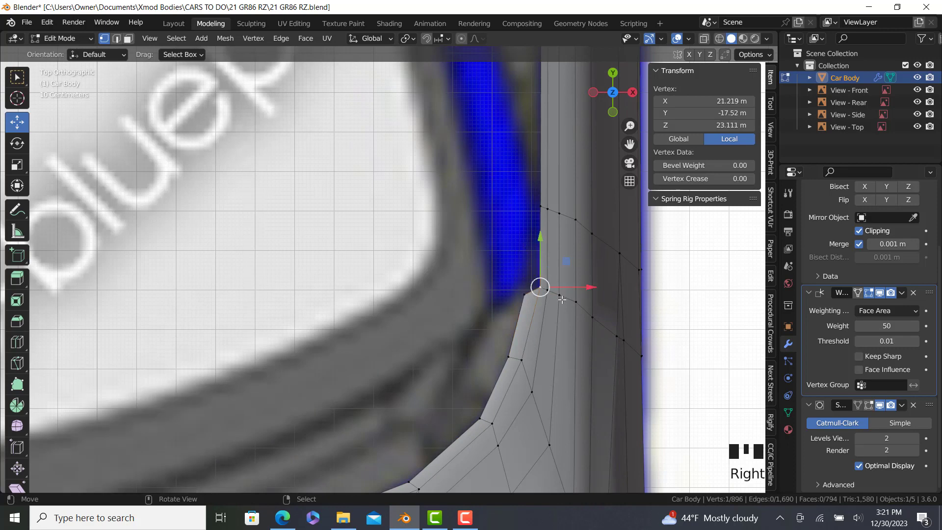
Step: Check the pillar-base corner from the side, and vertex-slide the strip's outer end vertex toward the front by a factor of about 0.102
{"action": "key", "text": "KP_3"}
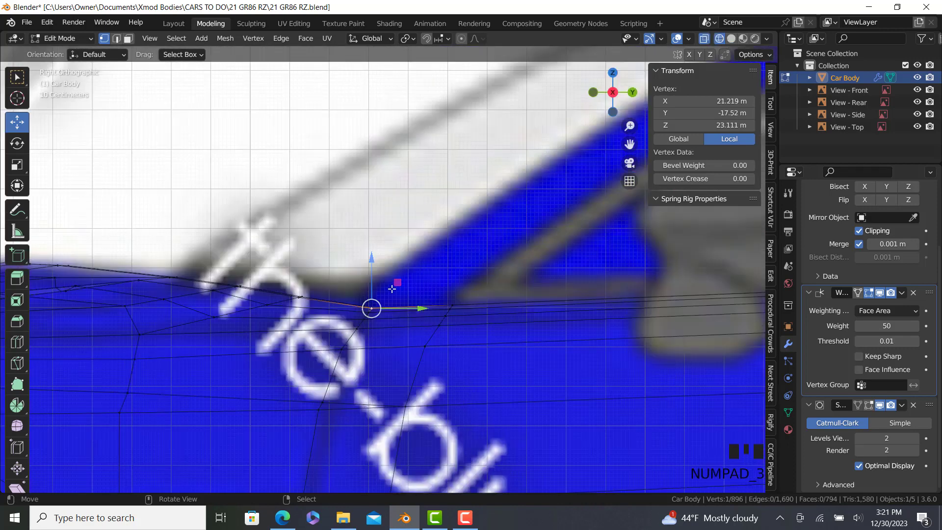
{"action": "key", "text": "KP_7"}
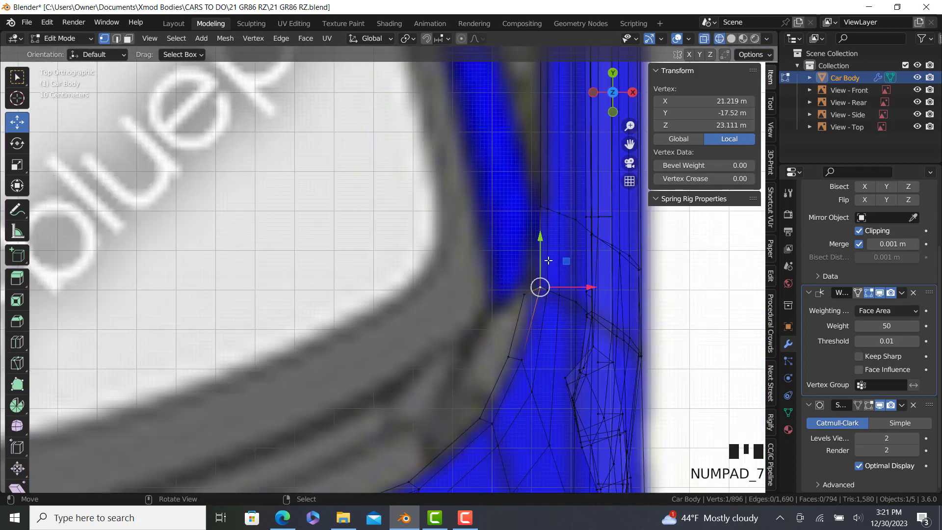
{"action": "key", "text": "z"}
{"action": "left_click", "coordinate": [510, 294]}
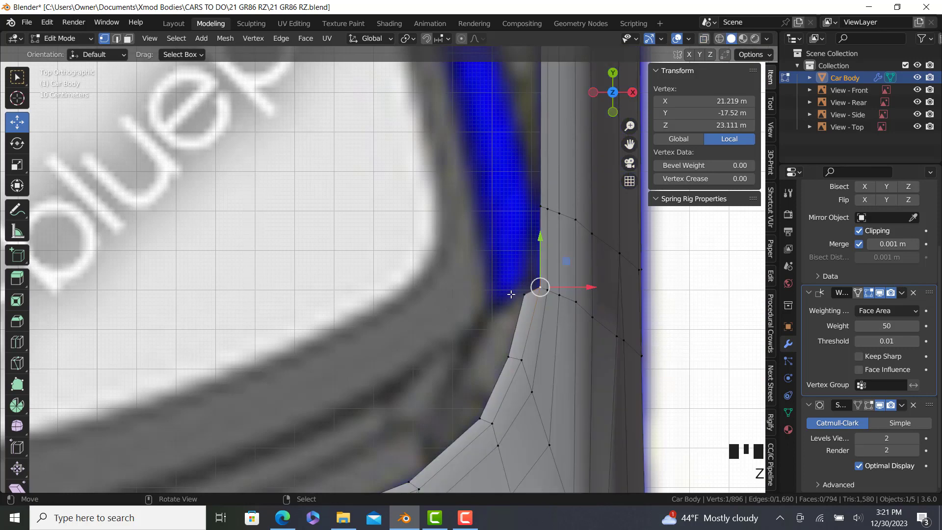
{"action": "key", "text": "shift+v"}
{"action": "left_click", "coordinate": [529, 326]}
Step: Extrude the strip's edge from that outer vertex to the centreline, scale it inward, and shift it over the windshield's base
{"action": "scroll", "coordinate": [529, 327], "scroll_direction": "down", "scroll_amount": 5}
{"action": "middle_click_drag", "start_coordinate": [209, 435], "coordinate": [295, 376], "text": "shift"}
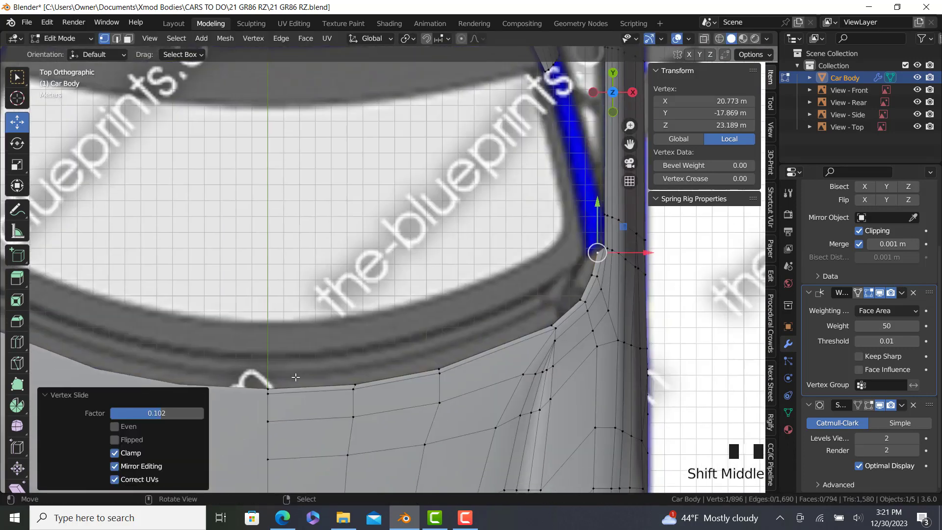
{"action": "right_click", "coordinate": [265, 384], "text": "ctrl"}
{"action": "key", "text": "e"}
{"action": "key", "text": "s"}
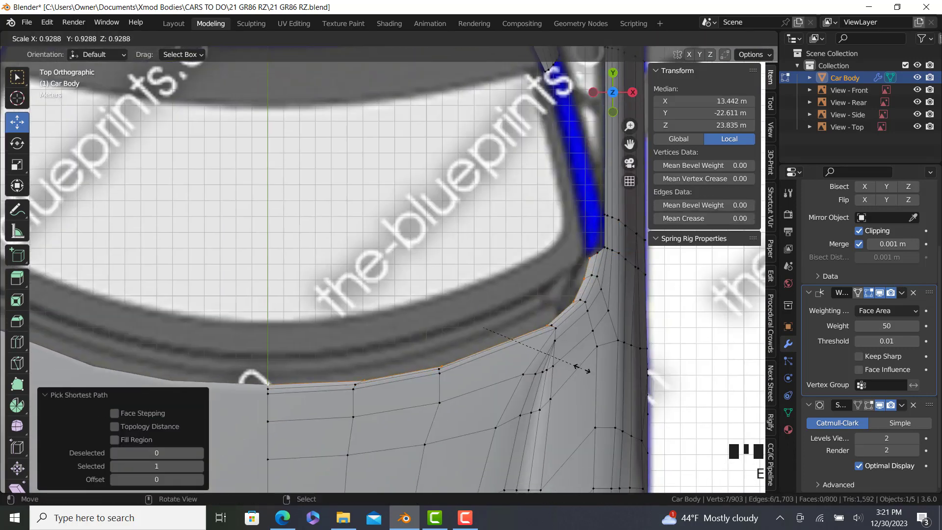
{"action": "left_click", "coordinate": [576, 367]}
{"action": "left_click_drag", "start_coordinate": [475, 330], "coordinate": [496, 328]}
Step: Shift the extruded edge's run from the second outer vertex to the centreline toward the windshield's base curve on the top blueprint
{"action": "right_click", "coordinate": [579, 277]}
{"action": "right_click", "coordinate": [263, 370], "text": "ctrl"}
{"action": "right_click", "coordinate": [550, 294]}
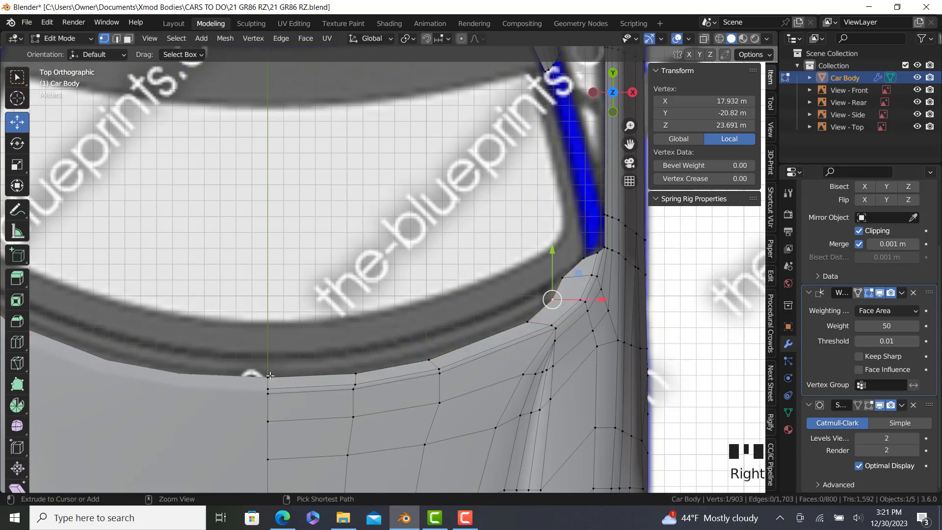
{"action": "right_click", "coordinate": [356, 373], "text": "ctrl"}
{"action": "left_click_drag", "start_coordinate": [432, 297], "coordinate": [403, 307]}
Step: Move the edge's four vertices nearest the centreline about -0.65 m in X and 0.25 m in Y, and fine-tune their outermost vertex
{"action": "right_click", "coordinate": [502, 304]}
{"action": "right_click", "coordinate": [268, 363], "text": "ctrl"}
{"action": "left_click_drag", "start_coordinate": [398, 347], "coordinate": [388, 339]}
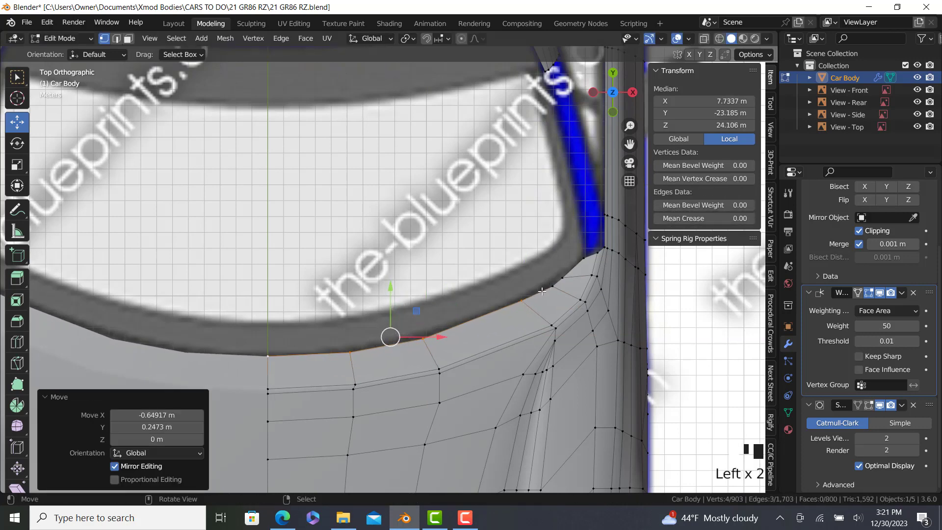
{"action": "right_click", "coordinate": [521, 300]}
{"action": "left_click_drag", "start_coordinate": [521, 264], "coordinate": [549, 277]}
Step: Select the extruded edge from the centreline to the pillar corner and flatten it by scaling to 0 along Z
{"action": "right_click", "coordinate": [269, 357]}
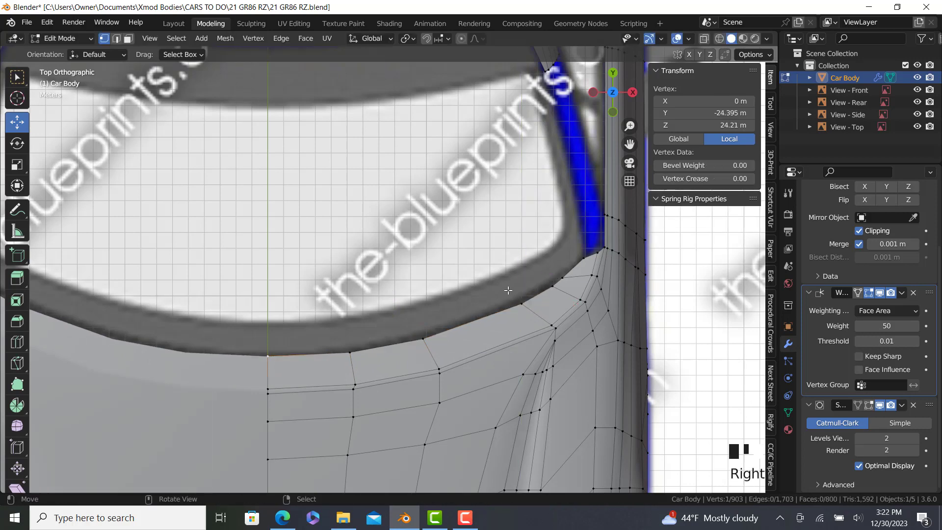
{"action": "right_click", "coordinate": [579, 258], "text": "ctrl"}
{"action": "key", "text": "KP_3"}
{"action": "scroll", "coordinate": [414, 300], "scroll_direction": "up", "scroll_amount": 3}
{"action": "key", "text": "s"}
{"action": "key", "text": "z"}
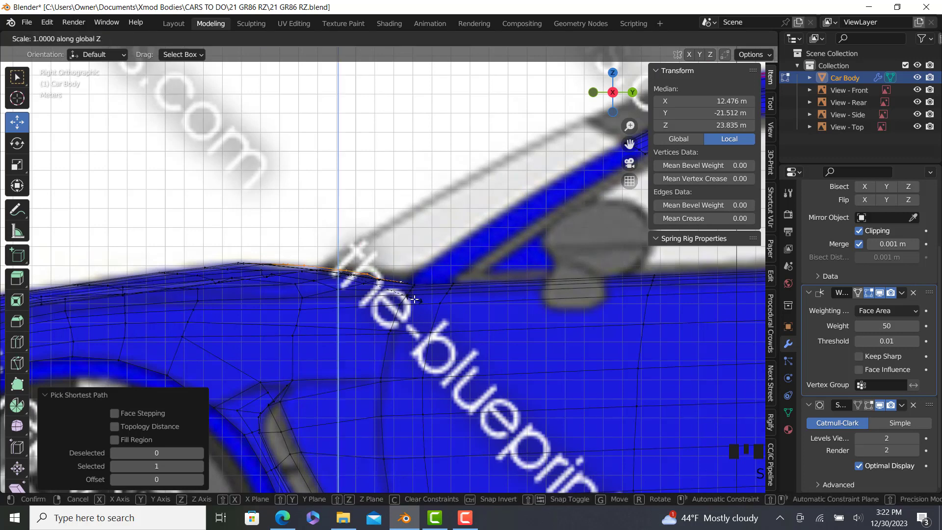
{"action": "key", "text": "0"}
{"action": "key", "text": "Return"}
Step: Rotate the flattened edge about -5.5° in the side view and lower it about 0.85 m along Z
{"action": "key", "text": "r"}
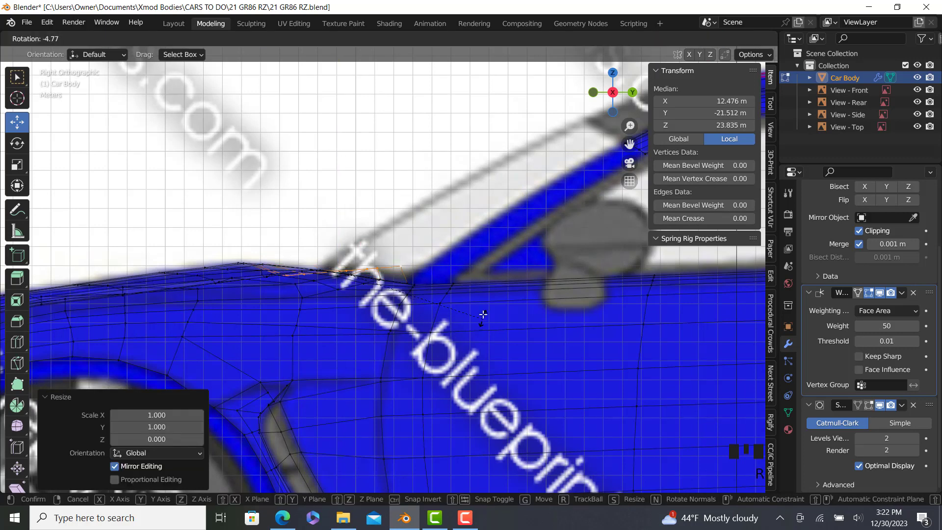
{"action": "left_click", "coordinate": [483, 314]}
{"action": "key", "text": "g"}
{"action": "key", "text": "z"}
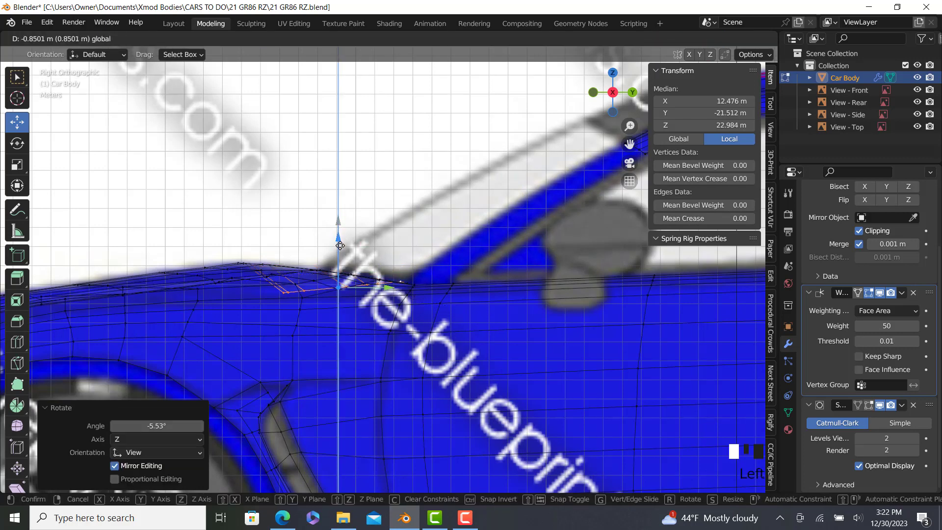
{"action": "left_click", "coordinate": [339, 245]}
{"action": "key", "text": "super"}
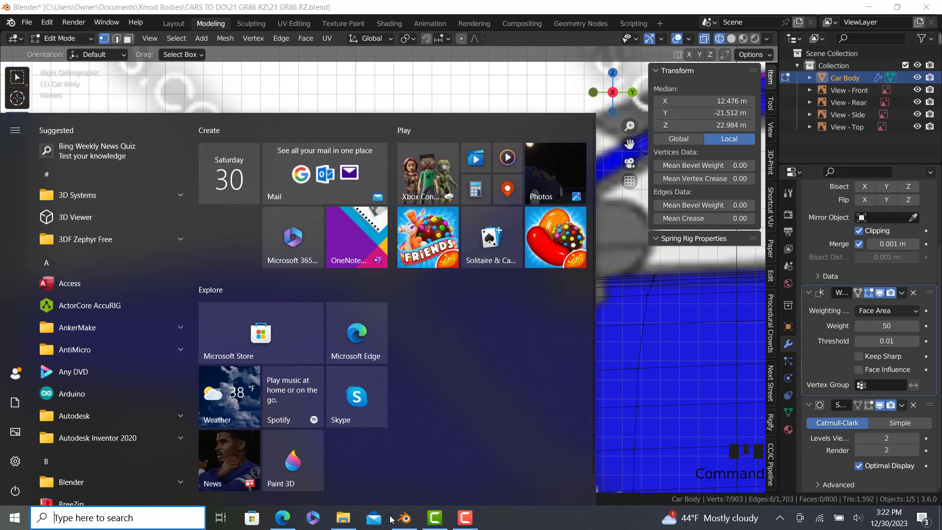
{"action": "key", "text": "super"}
{"action": "left_click", "coordinate": [401, 334]}
Step: Return to Object Mode to view the smoothed cowl area, and save the file
{"action": "middle_click_drag", "start_coordinate": [400, 334], "coordinate": [325, 304]}
{"action": "key", "text": "Tab"}
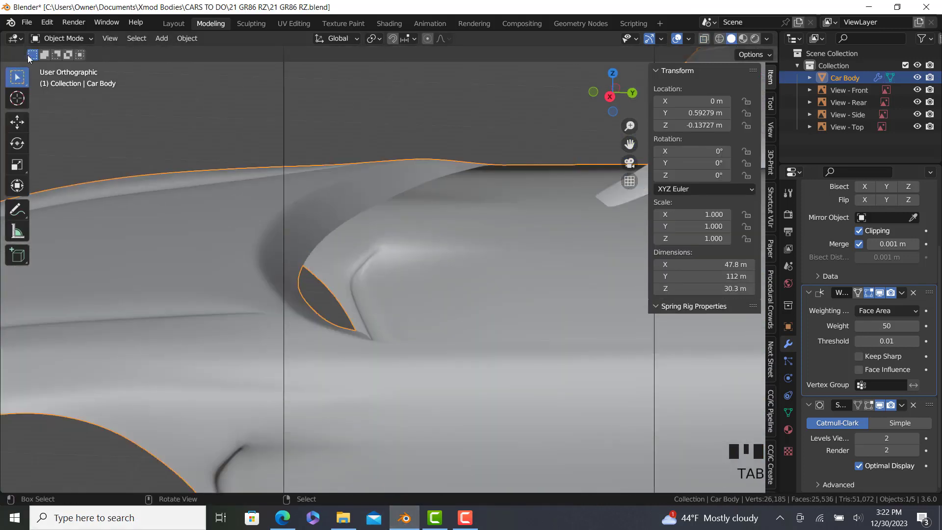
{"action": "left_click", "coordinate": [26, 22]}
{"action": "left_click", "coordinate": [43, 105]}
{"action": "scroll", "coordinate": [298, 202], "scroll_direction": "down", "scroll_amount": 2}
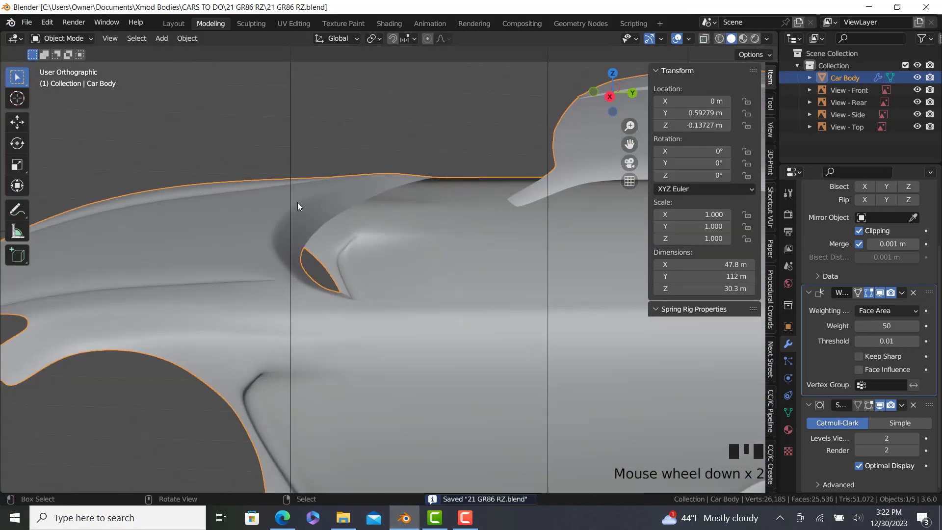
Step: Extrude the windshield opening's corner edges from the door's top edge around to the cowl's outer vertex, scaling them slightly inward
{"action": "key", "text": "KP_7"}
{"action": "key", "text": "Tab"}
{"action": "scroll", "coordinate": [432, 319], "scroll_direction": "up", "scroll_amount": 6}
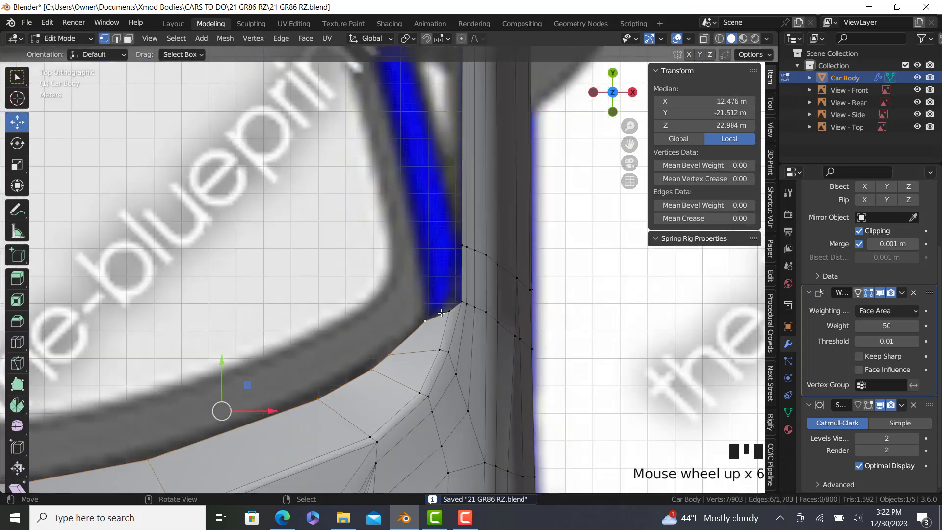
{"action": "right_click", "coordinate": [448, 308]}
{"action": "middle_click_drag", "start_coordinate": [446, 289], "coordinate": [434, 319], "text": "shift"}
{"action": "scroll", "coordinate": [434, 318], "scroll_direction": "up", "scroll_amount": 2}
{"action": "right_click", "coordinate": [446, 314]}
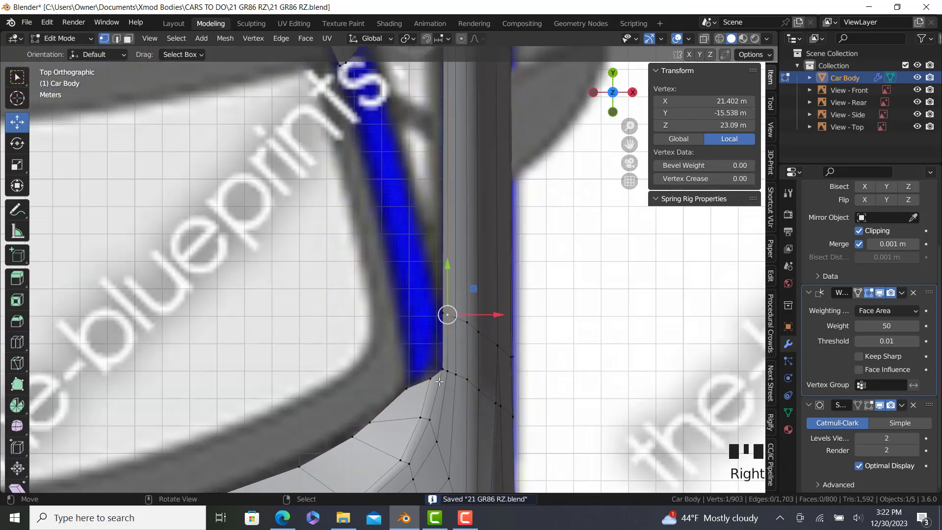
{"action": "scroll", "coordinate": [441, 361], "scroll_direction": "up", "scroll_amount": 2}
{"action": "right_click", "coordinate": [436, 363]}
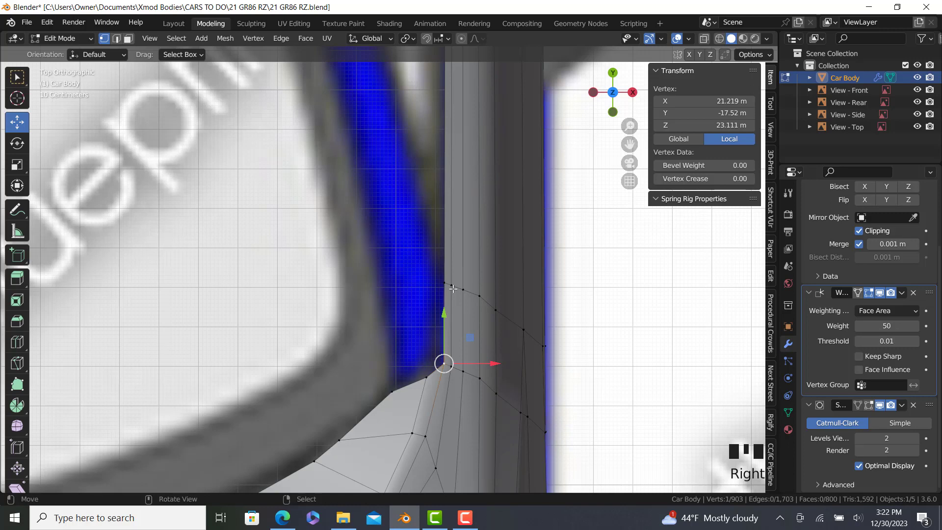
{"action": "right_click", "coordinate": [436, 284]}
{"action": "right_click", "coordinate": [392, 390], "text": "ctrl"}
{"action": "key", "text": "s"}
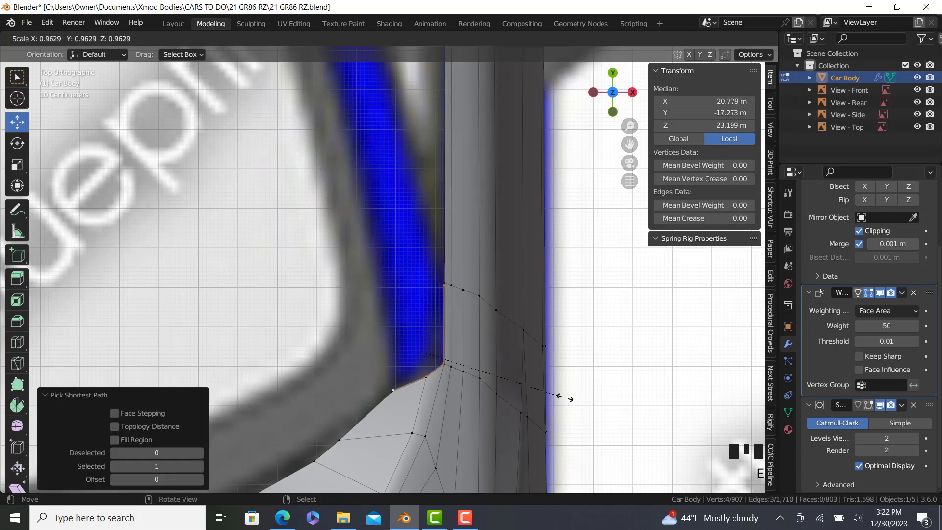
{"action": "left_click", "coordinate": [551, 389]}
Step: Shift the extruded corner edges about 0.2 m along Y, adjust their scale, and move them about 0.025 m along X
{"action": "left_click_drag", "start_coordinate": [425, 353], "coordinate": [473, 345]}
{"action": "key", "text": "s"}
{"action": "left_click", "coordinate": [476, 369]}
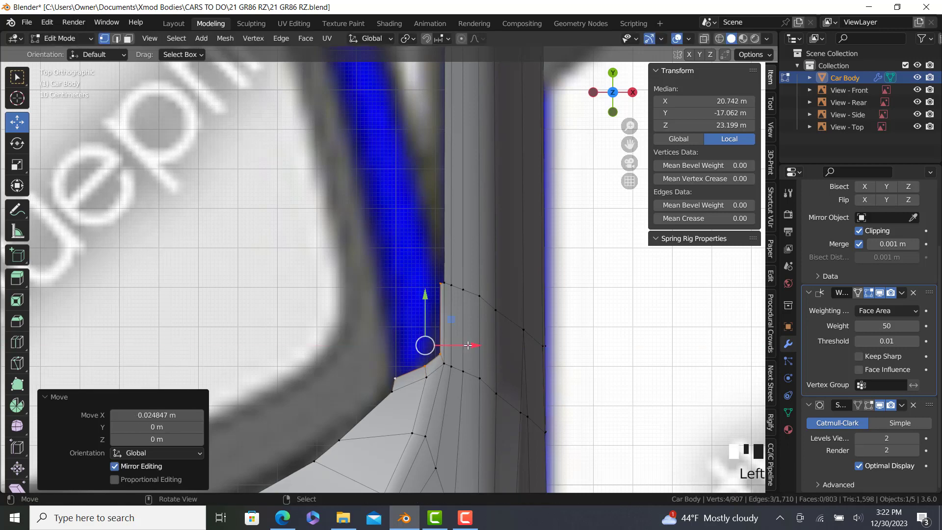
Step: Raise the extruded corner edges about 0.216 m along Z, rotate them about 0.6° in the side view, and nudge them along Y
{"action": "key", "text": "KP_3"}
{"action": "middle_click_drag", "start_coordinate": [373, 179], "coordinate": [370, 187], "text": "shift"}
{"action": "scroll", "coordinate": [343, 206], "scroll_direction": "up", "scroll_amount": 2}
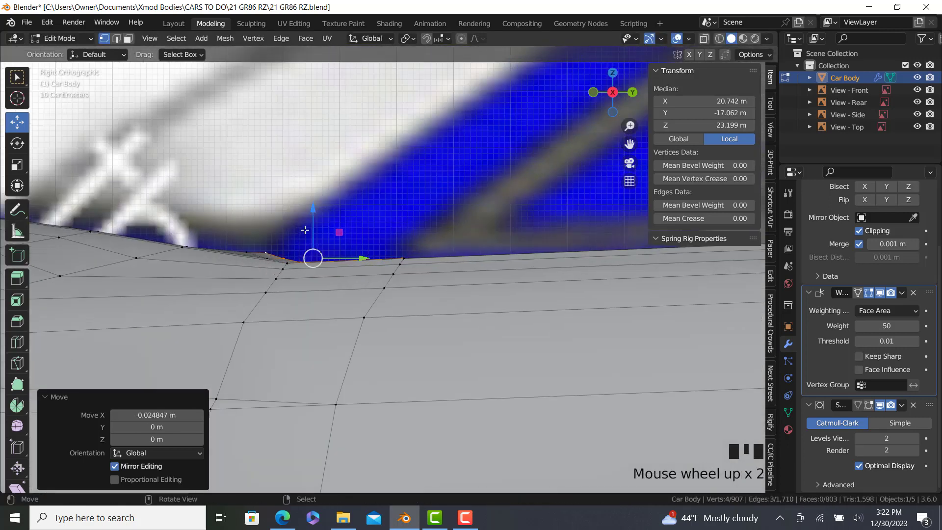
{"action": "left_click_drag", "start_coordinate": [312, 215], "coordinate": [311, 214]}
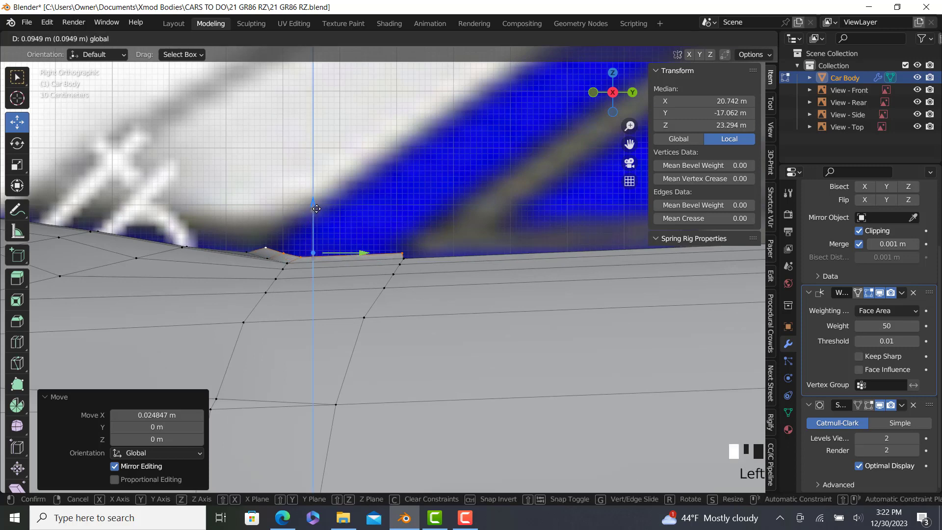
{"action": "left_click_drag", "start_coordinate": [324, 202], "coordinate": [325, 203]}
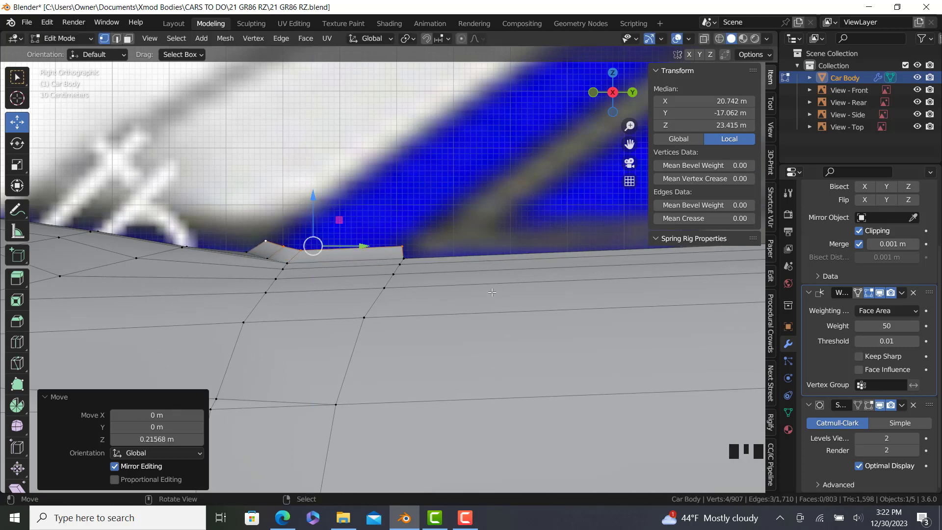
{"action": "key", "text": "r"}
{"action": "left_click", "coordinate": [496, 307]}
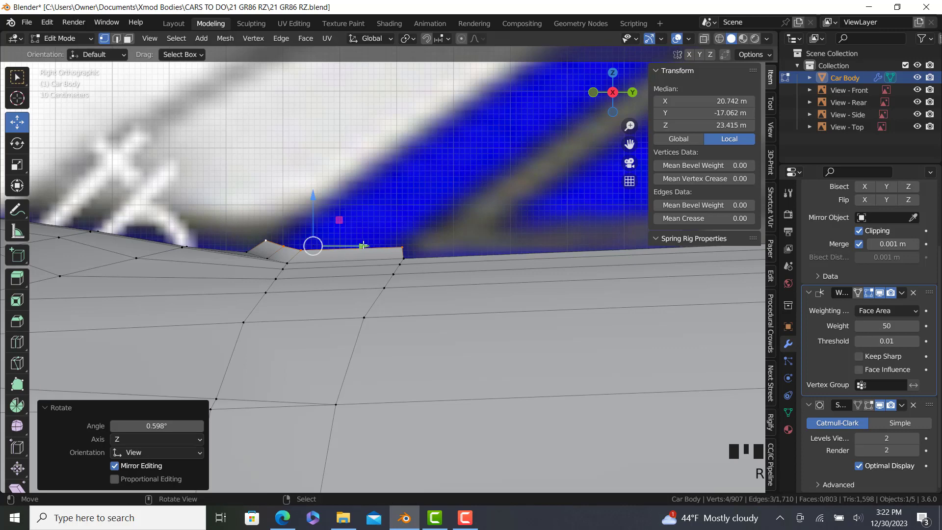
{"action": "left_click_drag", "start_coordinate": [364, 246], "coordinate": [366, 246]}
Step: Fill a face between the outer cowl corner edge and the matching end edge of the roof's A-pillar stub
{"action": "left_click", "coordinate": [405, 249]}
{"action": "scroll", "coordinate": [405, 249], "scroll_direction": "down", "scroll_amount": 3}
{"action": "right_click", "coordinate": [355, 248], "text": "ctrl"}
{"action": "scroll", "coordinate": [422, 216], "scroll_direction": "down", "scroll_amount": 2}
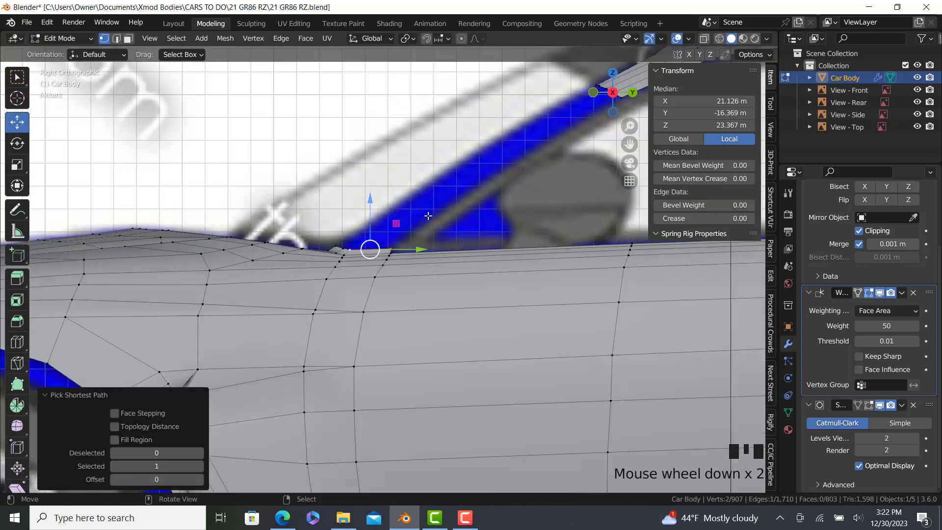
{"action": "middle_click_drag", "start_coordinate": [426, 214], "coordinate": [528, 203]}
{"action": "right_click", "coordinate": [532, 119], "text": "shift"}
{"action": "right_click", "coordinate": [530, 118], "text": "shift"}
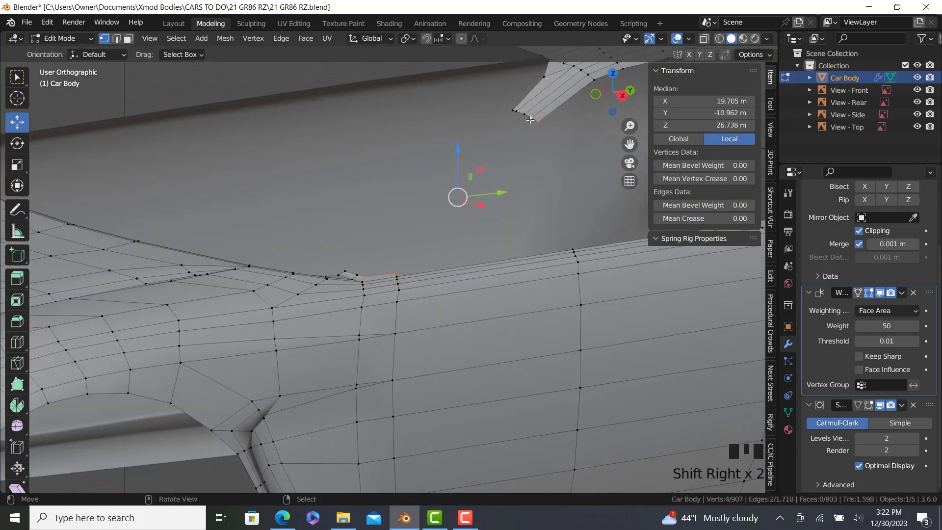
{"action": "key", "text": "f"}
Step: Fill the adjacent A-pillar face between the roof stub and the next vertex of the cowl corner
{"action": "middle_click_drag", "start_coordinate": [529, 122], "coordinate": [420, 215]}
{"action": "key", "text": "KP_7"}
{"action": "scroll", "coordinate": [402, 249], "scroll_direction": "up", "scroll_amount": 3}
{"action": "right_click", "coordinate": [392, 245]}
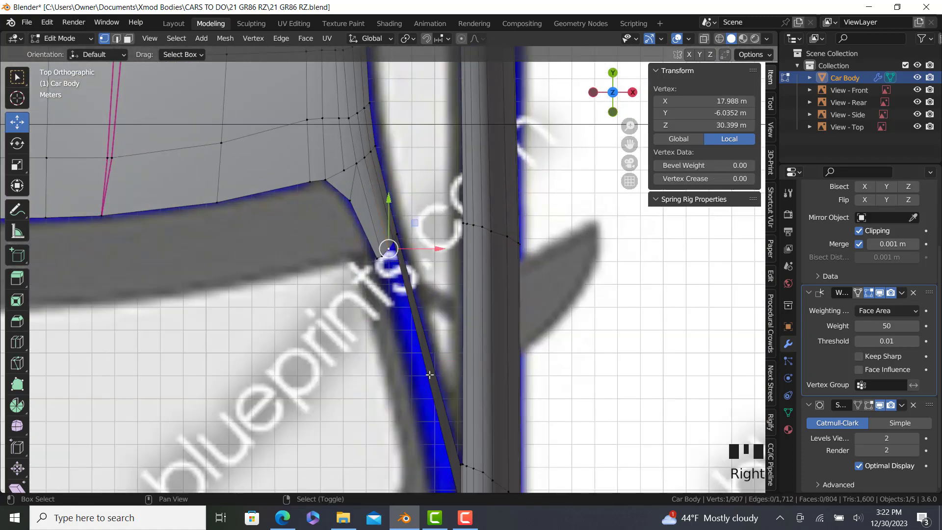
{"action": "middle_click_drag", "start_coordinate": [392, 245], "coordinate": [376, 103], "text": "shift"}
{"action": "scroll", "coordinate": [436, 360], "scroll_direction": "up", "scroll_amount": 1, "text": "ctrl"}
{"action": "right_click", "coordinate": [435, 360], "text": "ctrl"}
{"action": "key", "text": "f"}
{"action": "right_click", "coordinate": [437, 362]}
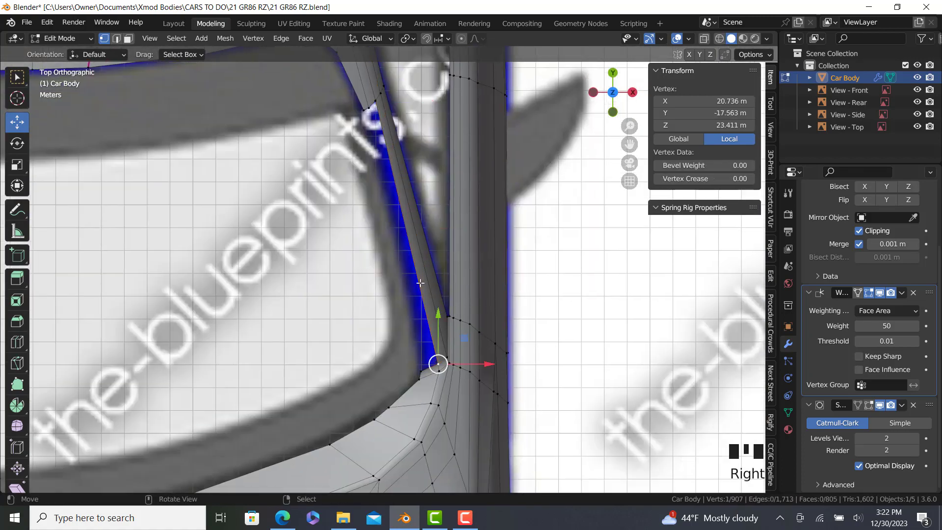
Step: Add a single centred loop cut running along the cowl strip at the windshield base
{"action": "middle_click_drag", "start_coordinate": [437, 362], "coordinate": [448, 422], "text": "shift"}
{"action": "middle_click_drag", "start_coordinate": [8, 420], "coordinate": [1, 350], "text": "shift"}
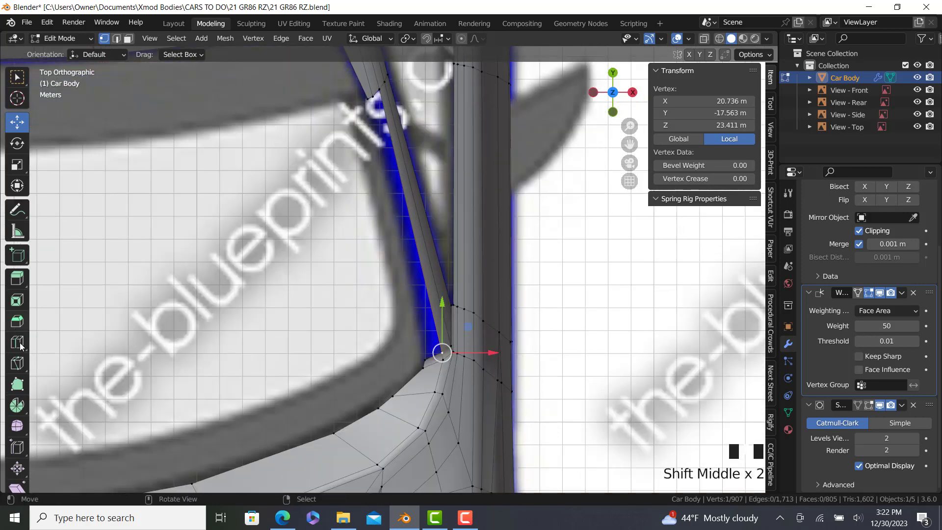
{"action": "left_click", "coordinate": [17, 342]}
{"action": "left_click", "coordinate": [31, 55]}
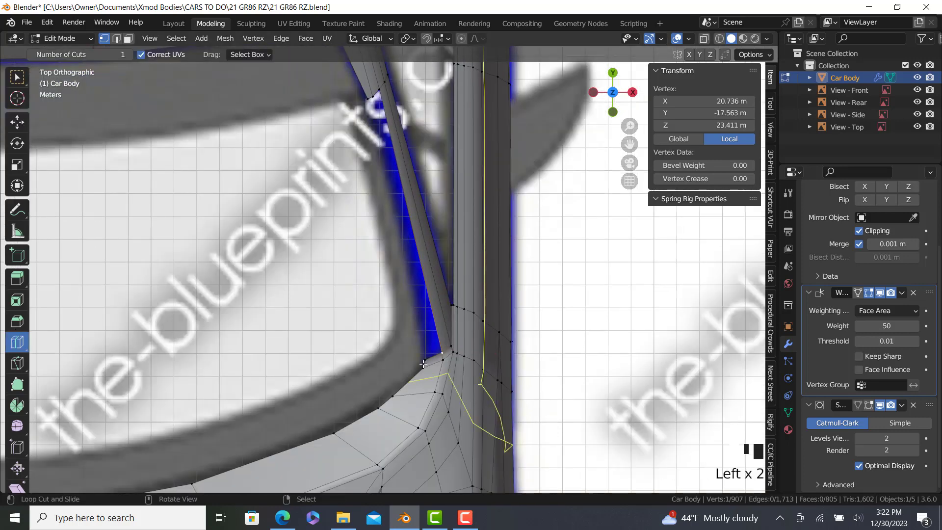
{"action": "left_click", "coordinate": [427, 354]}
{"action": "left_click", "coordinate": [17, 122]}
Step: Fill the remaining A-pillar faces along the windshield side down to the cowl corner, and check the smoothed result in Object Mode
{"action": "scroll", "coordinate": [294, 348], "scroll_direction": "down", "scroll_amount": 3}
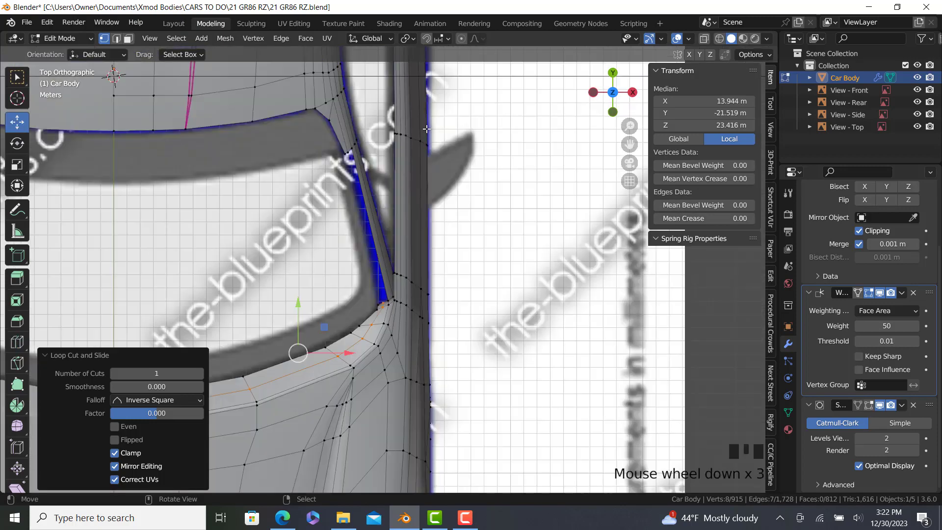
{"action": "middle_click_drag", "start_coordinate": [294, 348], "coordinate": [277, 289], "text": "shift"}
{"action": "middle_click_drag", "start_coordinate": [291, 382], "coordinate": [353, 147], "text": "shift"}
{"action": "scroll", "coordinate": [321, 264], "scroll_direction": "up", "scroll_amount": 2}
{"action": "left_click", "coordinate": [313, 259]}
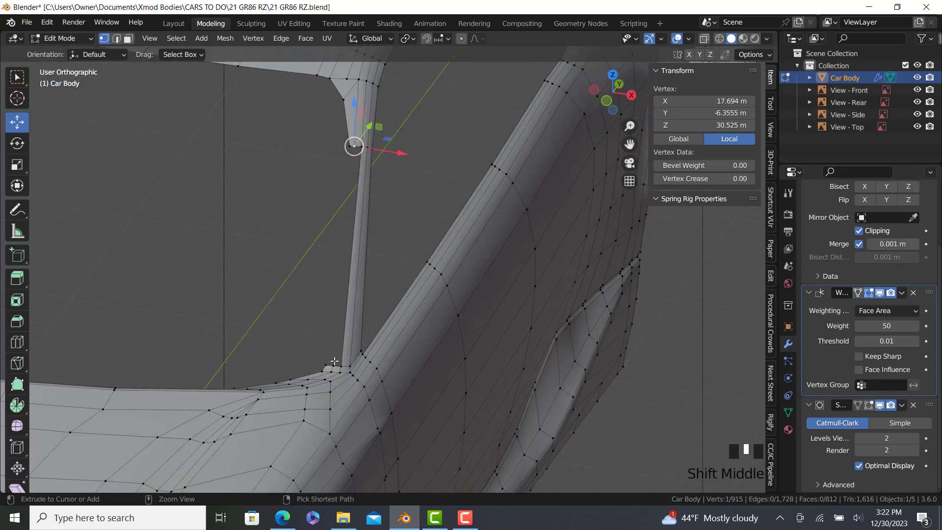
{"action": "right_click", "coordinate": [334, 361], "text": "ctrl"}
{"action": "key", "text": "f"}
{"action": "right_click", "coordinate": [326, 360]}
{"action": "right_click", "coordinate": [337, 145], "text": "ctrl"}
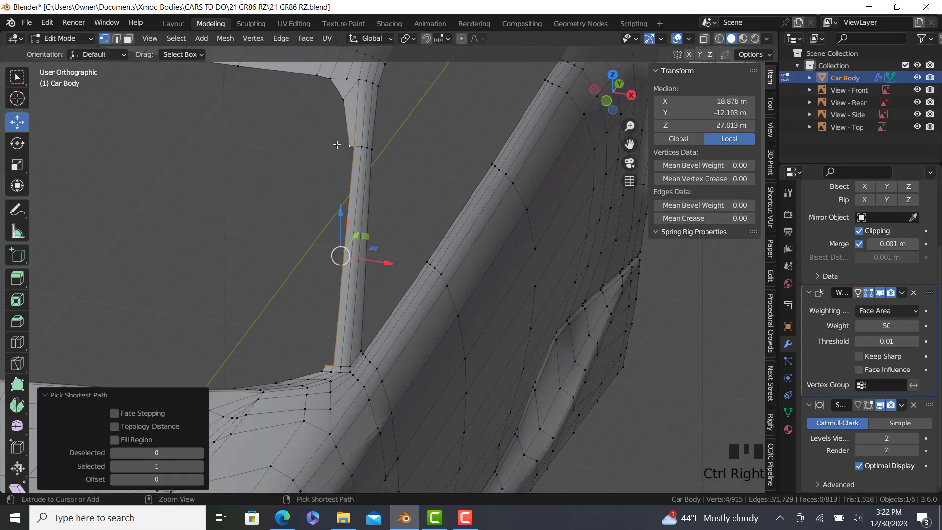
{"action": "scroll", "coordinate": [363, 214], "scroll_direction": "up", "scroll_amount": 1}
{"action": "key", "text": "Tab"}
{"action": "scroll", "coordinate": [372, 278], "scroll_direction": "down", "scroll_amount": 2}
Step: Return to Edit Mode and add two evenly spaced loop cuts across the A-pillar between the roof and the cowl
{"action": "key", "text": "KP_3"}
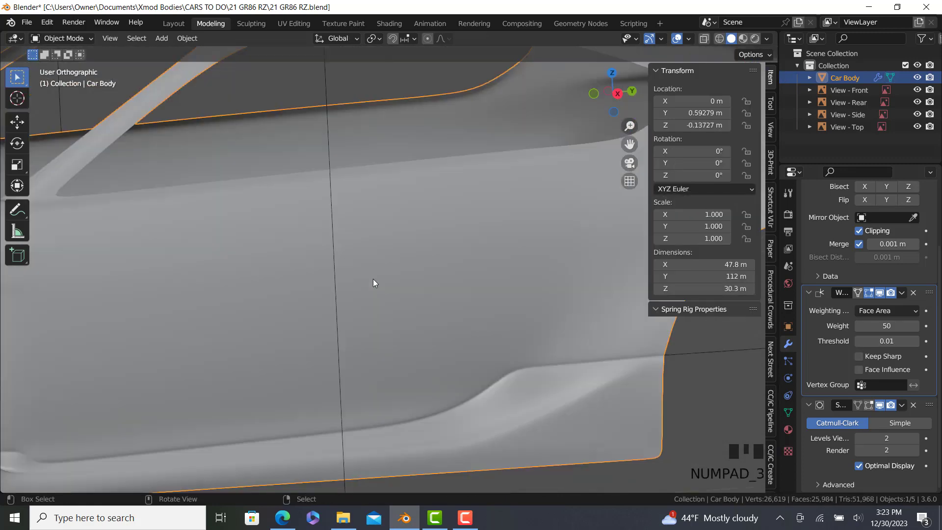
{"action": "scroll", "coordinate": [278, 215], "scroll_direction": "down", "scroll_amount": 2}
{"action": "scroll", "coordinate": [340, 175], "scroll_direction": "down", "scroll_amount": 1}
{"action": "key", "text": "Tab"}
{"action": "scroll", "coordinate": [340, 176], "scroll_direction": "up", "scroll_amount": 3}
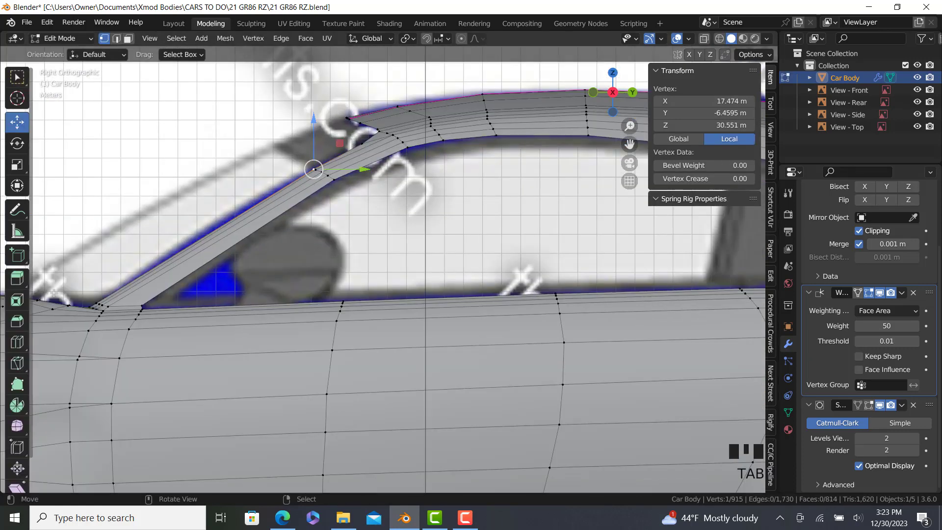
{"action": "left_click", "coordinate": [17, 342]}
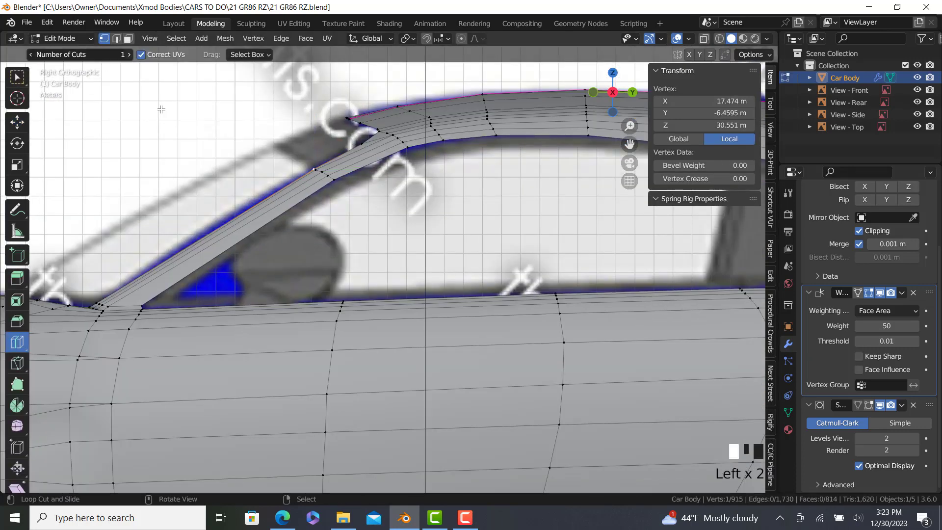
{"action": "left_click", "coordinate": [247, 242]}
{"action": "left_click", "coordinate": [17, 122]}
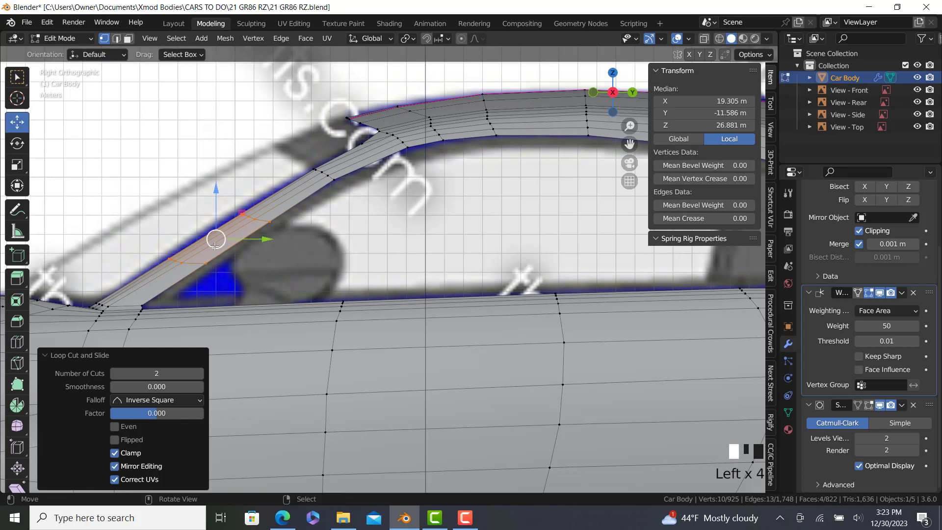
Step: Move the new A-pillar loops about -0.13 m along Y and 0.15 m along Z, and shift them slightly outward along X
{"action": "left_click_drag", "start_coordinate": [222, 242], "coordinate": [222, 238]}
{"action": "key", "text": "KP_1"}
{"action": "scroll", "coordinate": [522, 230], "scroll_direction": "up", "scroll_amount": 2}
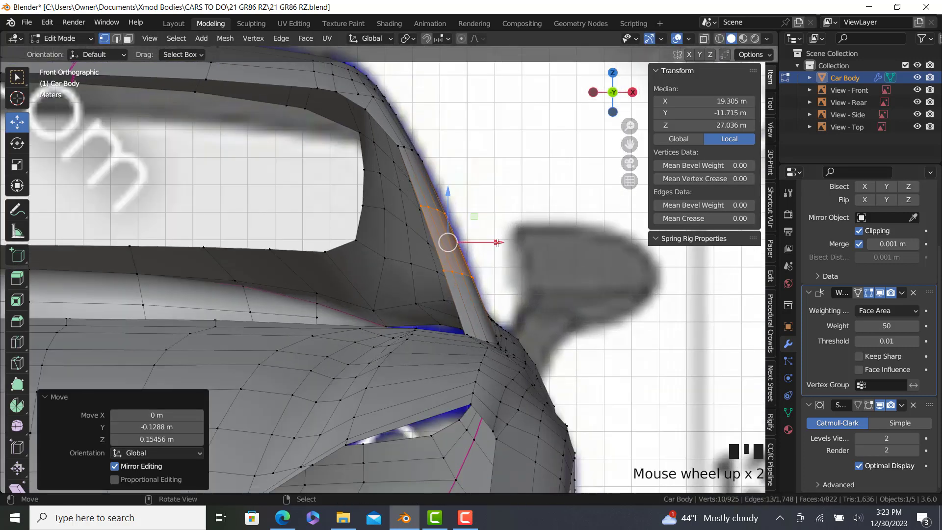
{"action": "left_click_drag", "start_coordinate": [496, 242], "coordinate": [499, 243]}
Step: Switch to Object Mode and examine the smoothed A-pillar and overall body shape from several angles
{"action": "key", "text": "Tab"}
{"action": "scroll", "coordinate": [508, 295], "scroll_direction": "down", "scroll_amount": 6}
{"action": "middle_click_drag", "start_coordinate": [508, 297], "coordinate": [351, 327]}
{"action": "scroll", "coordinate": [425, 323], "scroll_direction": "down", "scroll_amount": 3}
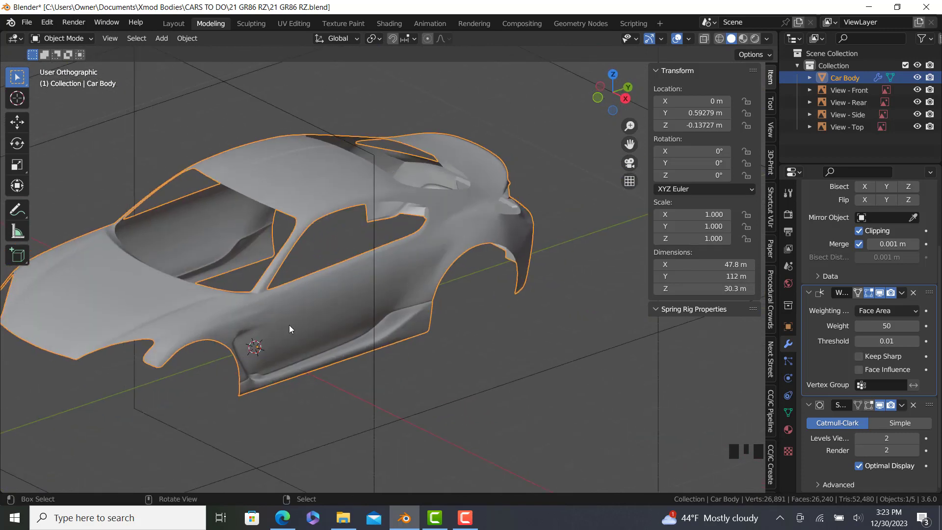
{"action": "middle_click_drag", "start_coordinate": [199, 354], "coordinate": [387, 275]}
{"action": "middle_click_drag", "start_coordinate": [294, 274], "coordinate": [350, 298]}
{"action": "scroll", "coordinate": [316, 275], "scroll_direction": "up", "scroll_amount": 2}
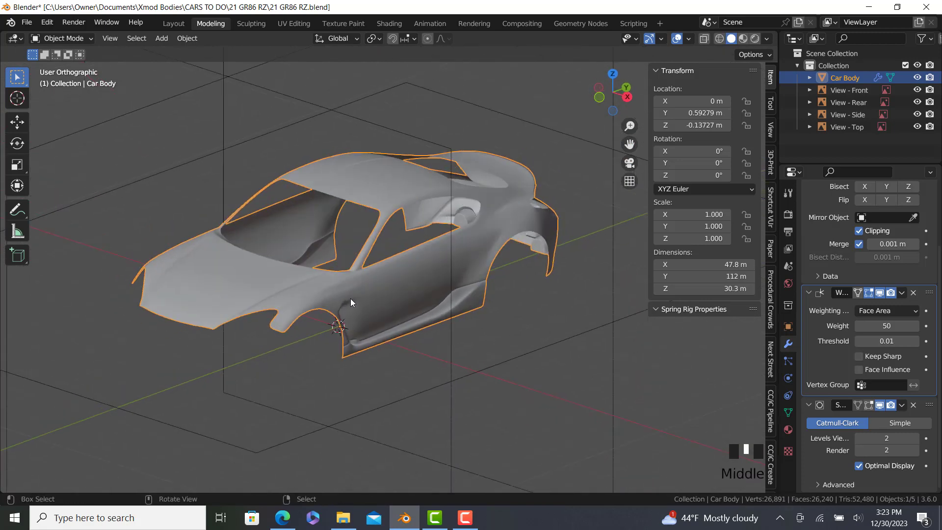